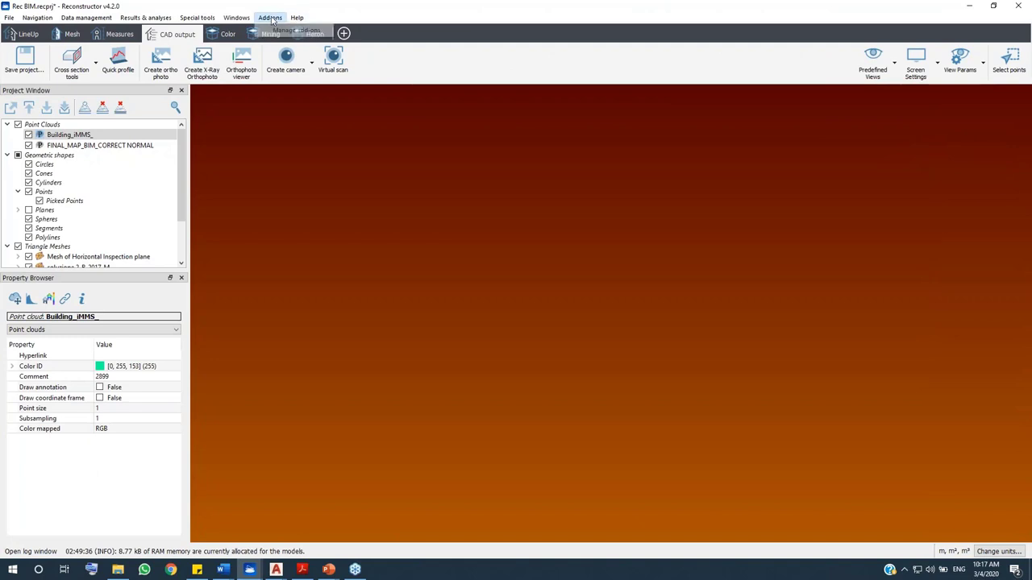
Deactivate the MINING, COLOR and HERON add-ons in the add-on manager
{"action": "left_click", "coordinate": [287, 32]}
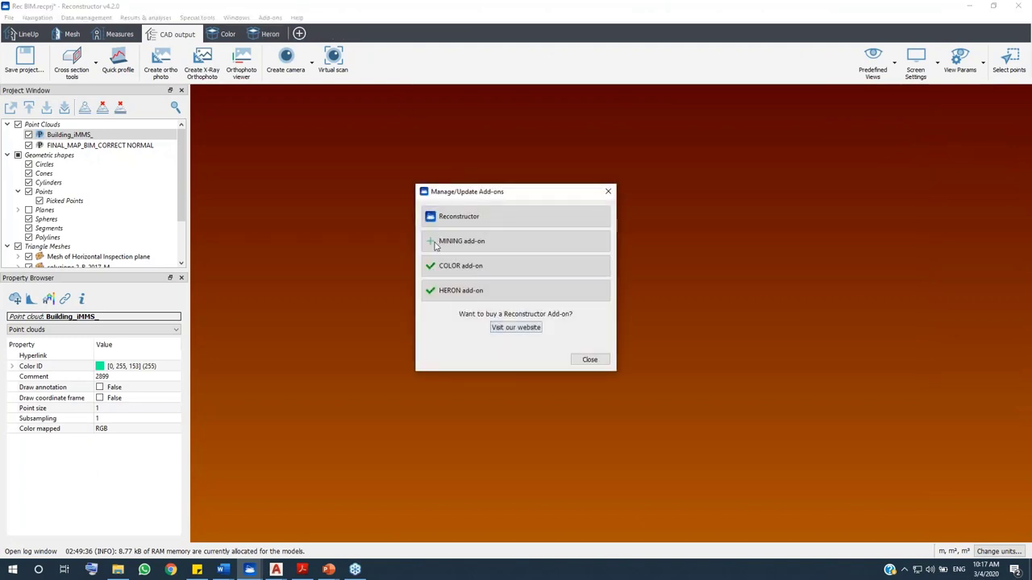
{"action": "left_click", "coordinate": [431, 266]}
{"action": "left_click", "coordinate": [432, 241]}
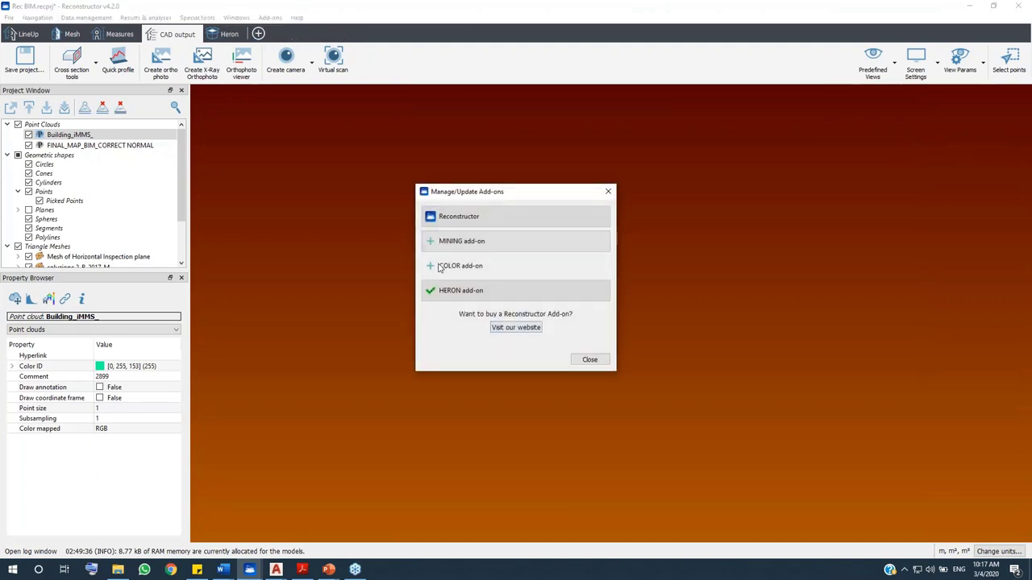
{"action": "left_click", "coordinate": [431, 291]}
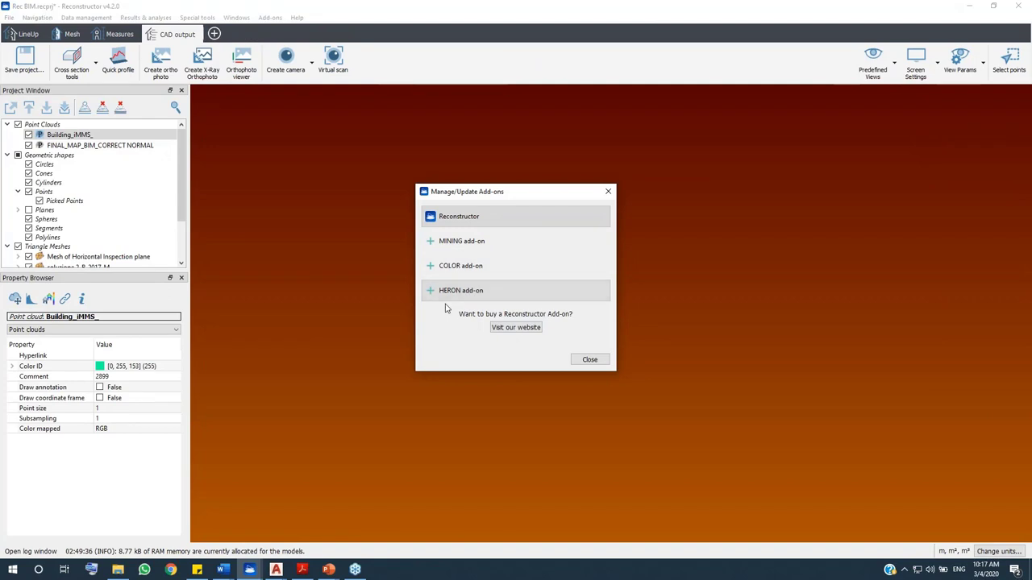
{"action": "left_click", "coordinate": [589, 360]}
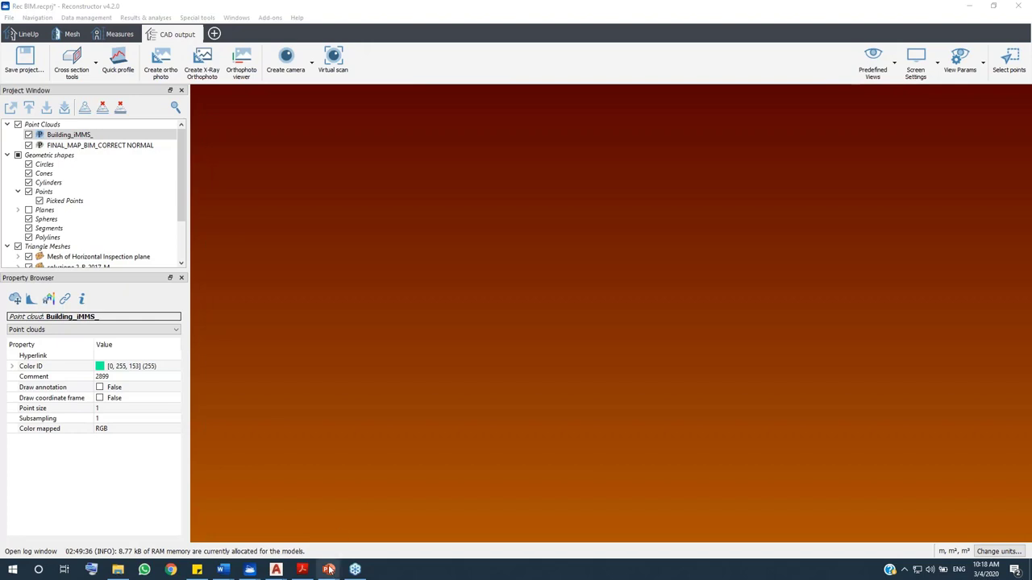
{"action": "mouse_move", "coordinate": [328, 569]}
{"action": "left_click", "coordinate": [331, 537]}
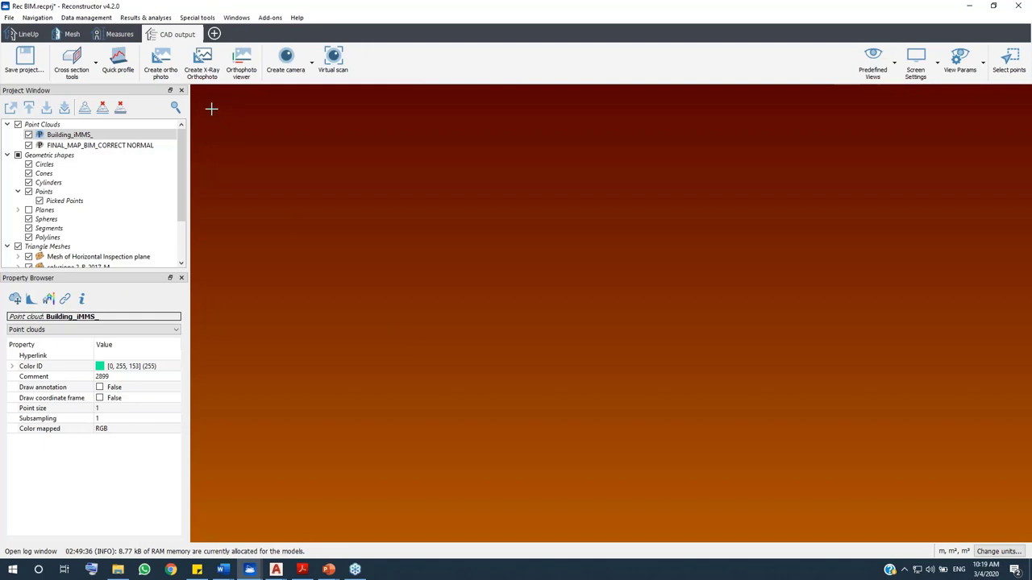
Review the tools offered in the base LineUp, Mesh, Measures and CAD output toolsets
{"action": "left_click", "coordinate": [72, 56]}
{"action": "left_click", "coordinate": [29, 37]}
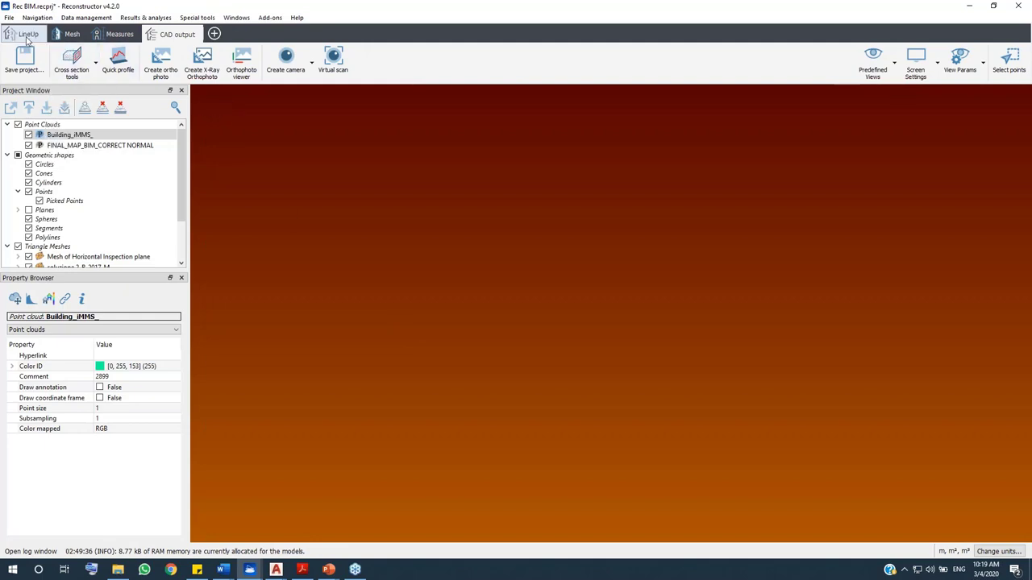
{"action": "left_click", "coordinate": [29, 36]}
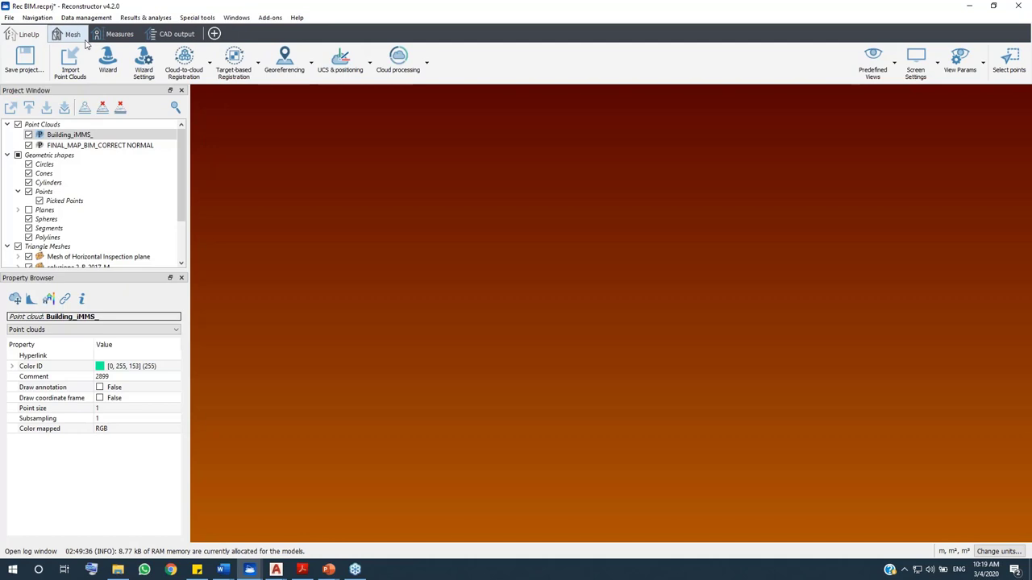
{"action": "left_click", "coordinate": [70, 36]}
{"action": "left_click", "coordinate": [129, 37]}
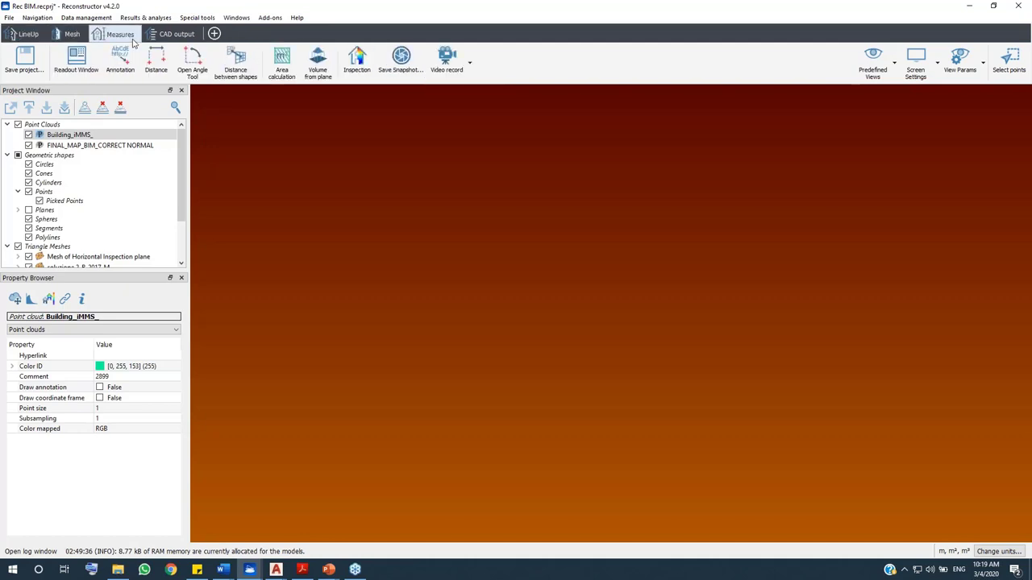
{"action": "left_click", "coordinate": [177, 37]}
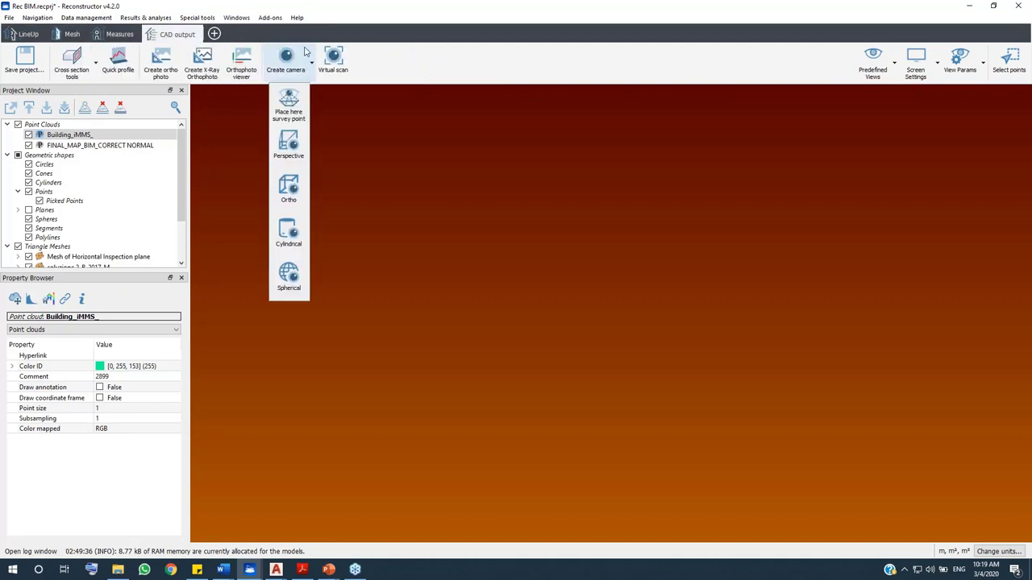
Activate the MINING, COLOR and HERON add-ons in the add-on manager
{"action": "left_click", "coordinate": [276, 20]}
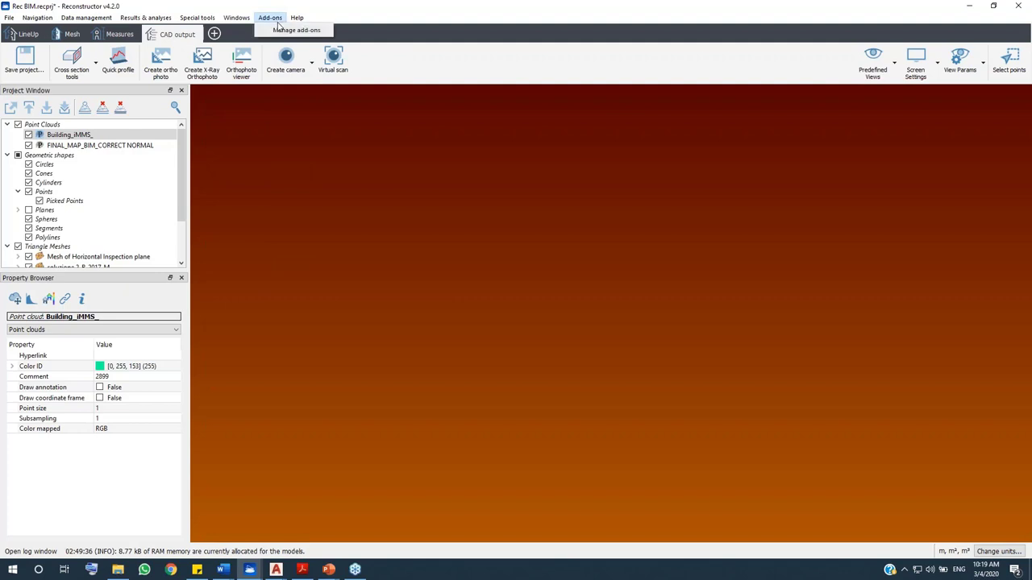
{"action": "left_click", "coordinate": [282, 31]}
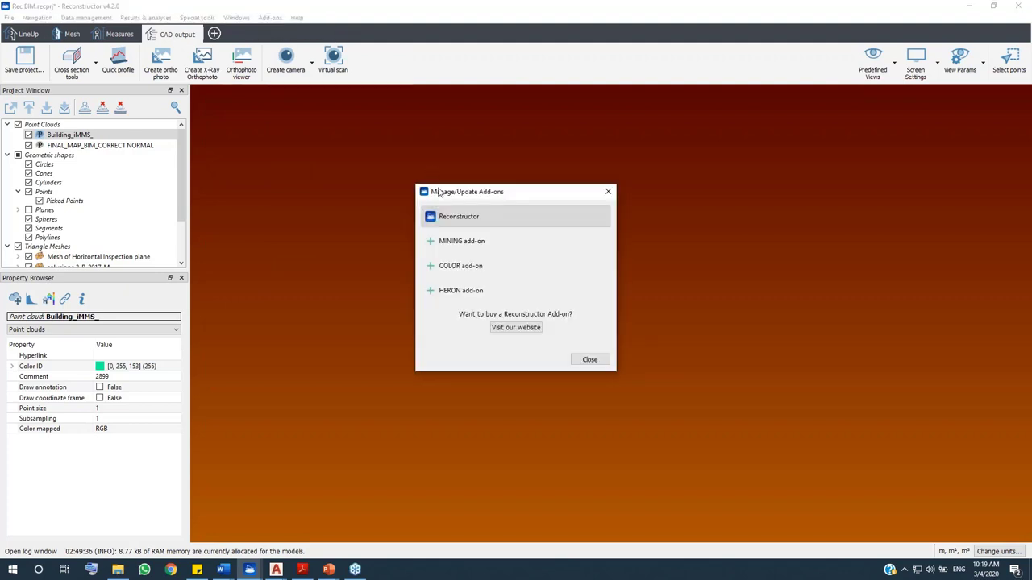
{"action": "left_click", "coordinate": [437, 246]}
{"action": "left_click", "coordinate": [436, 268]}
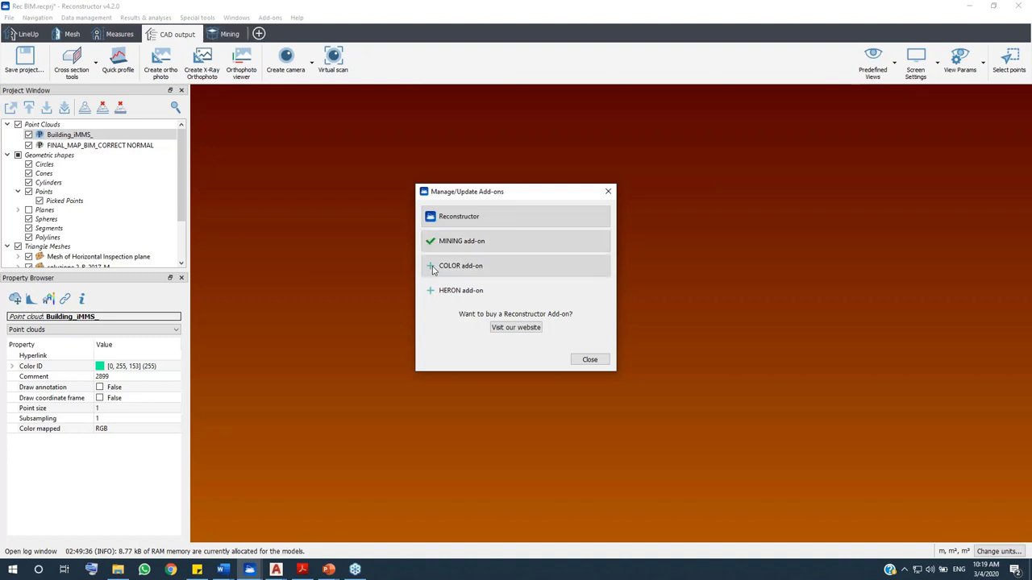
{"action": "left_click", "coordinate": [433, 293]}
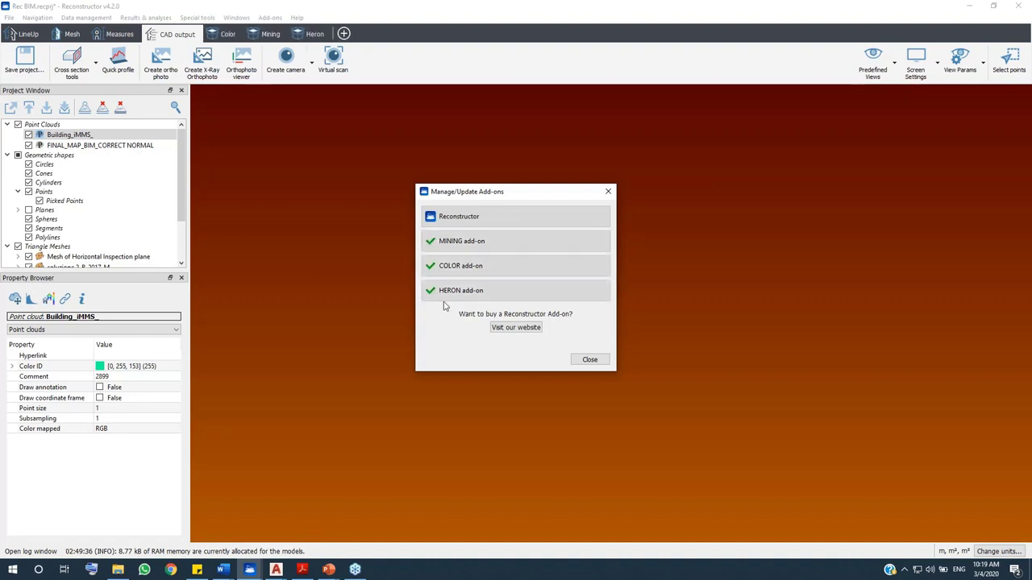
{"action": "left_click", "coordinate": [590, 359]}
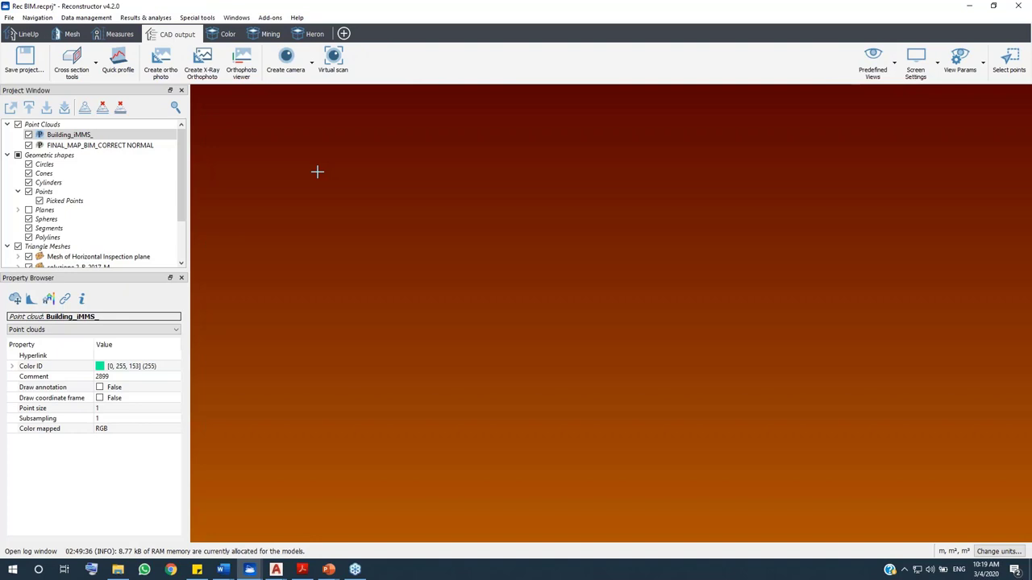
Review the tools added by the Color, Mining and Heron add-ons, including the Mining volume calculation options
{"action": "left_click", "coordinate": [234, 38]}
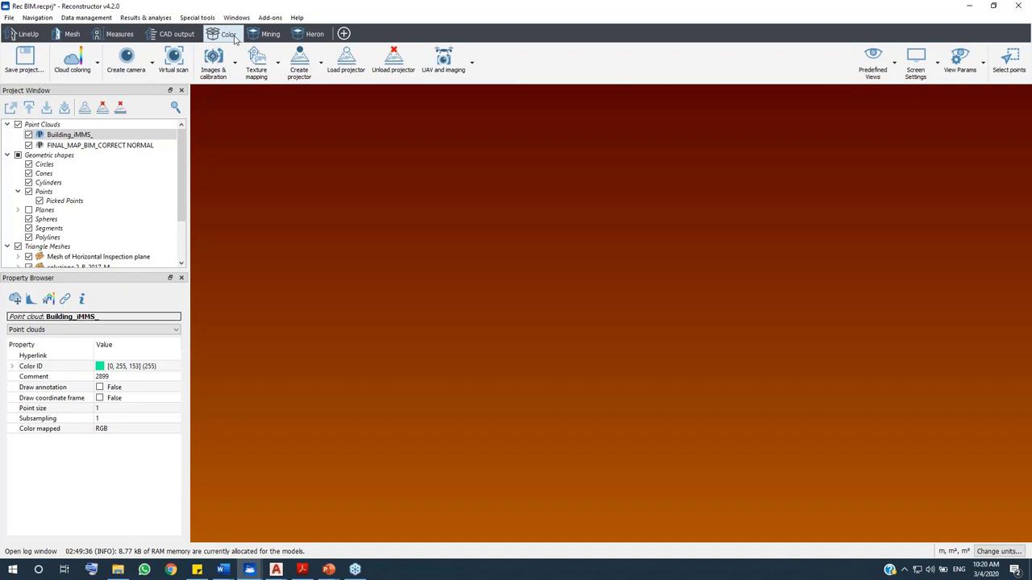
{"action": "left_click", "coordinate": [269, 34]}
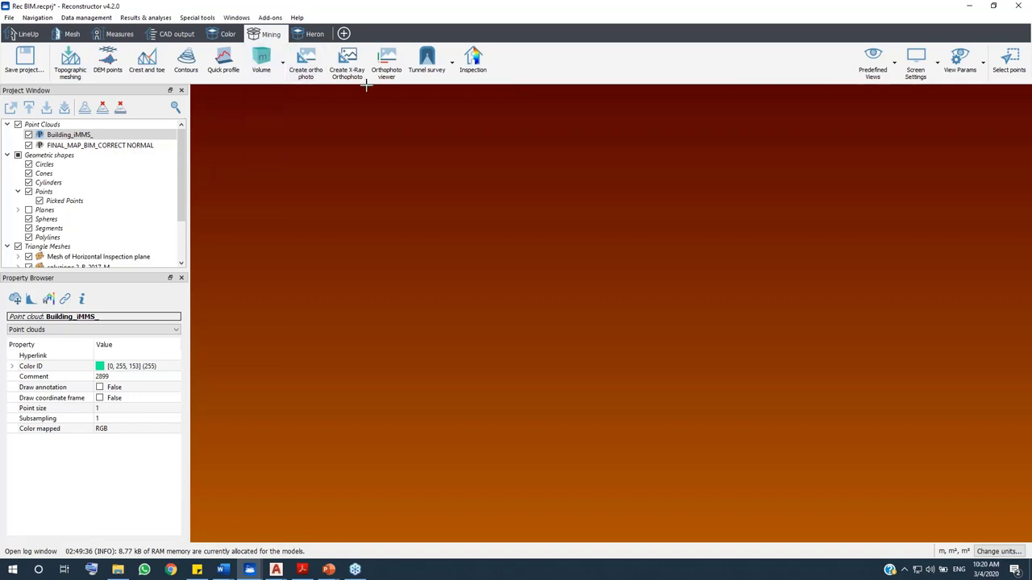
{"action": "left_click", "coordinate": [315, 36]}
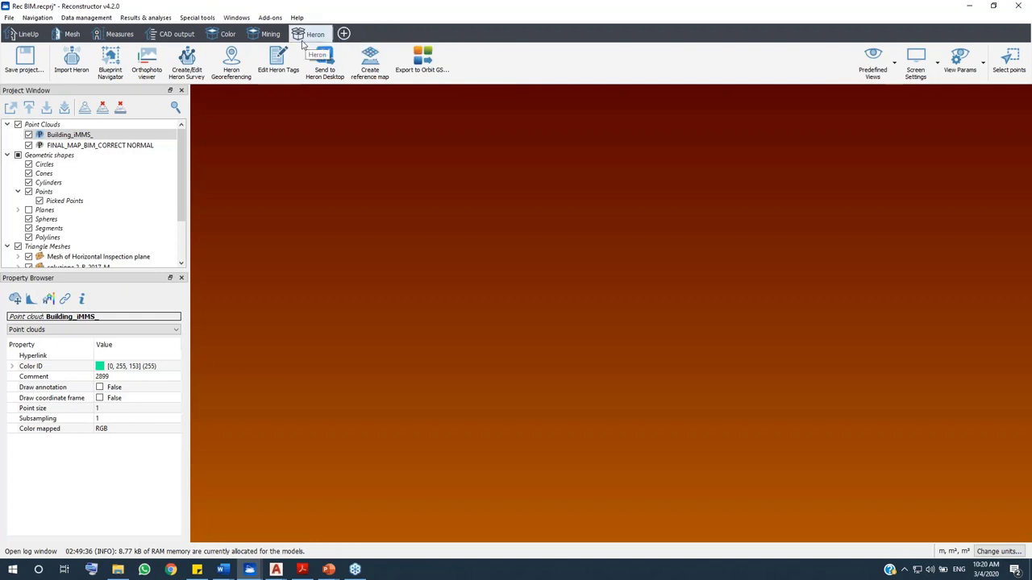
{"action": "left_click", "coordinate": [272, 38]}
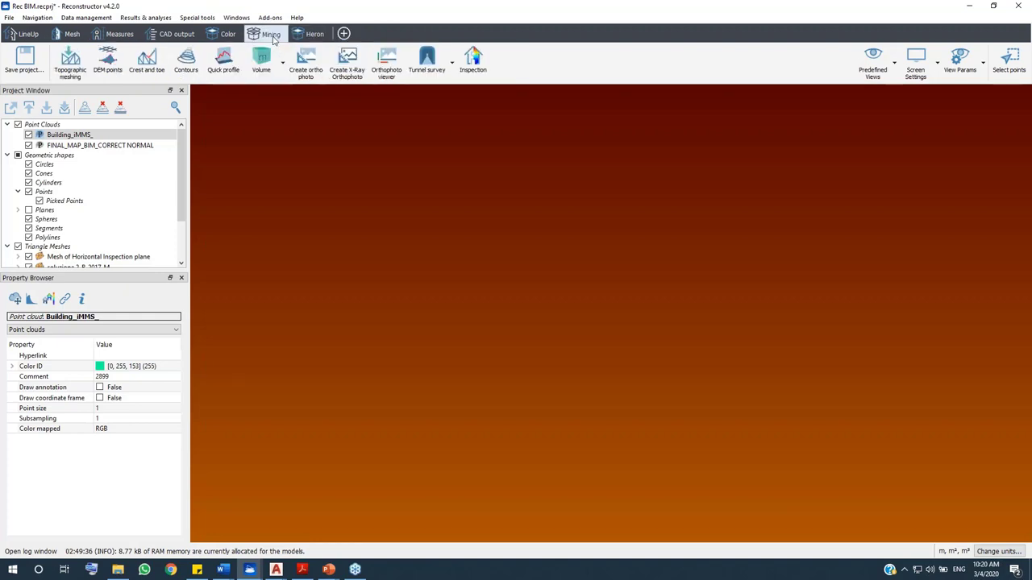
{"action": "left_click", "coordinate": [272, 71]}
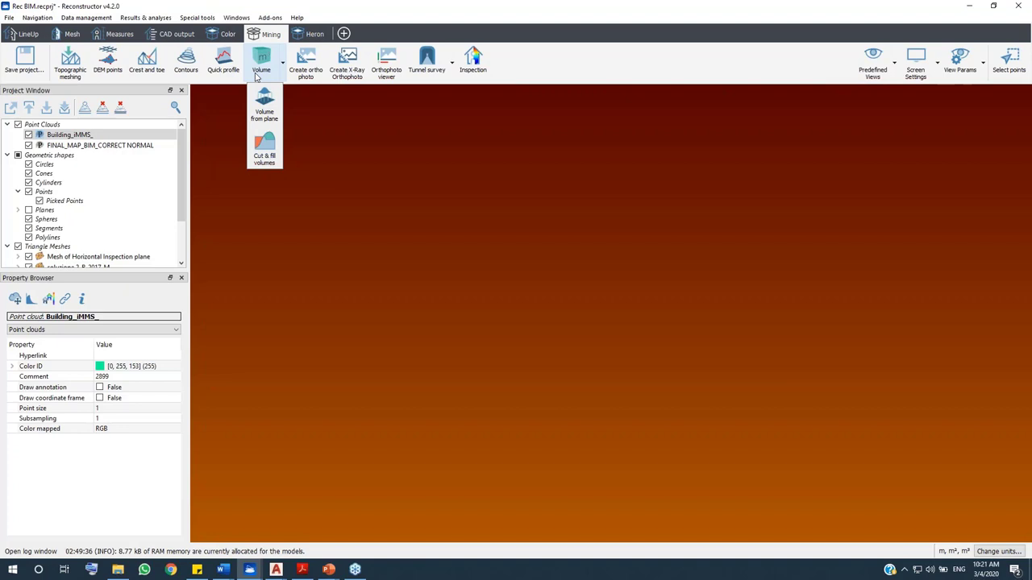
{"action": "left_click", "coordinate": [320, 130]}
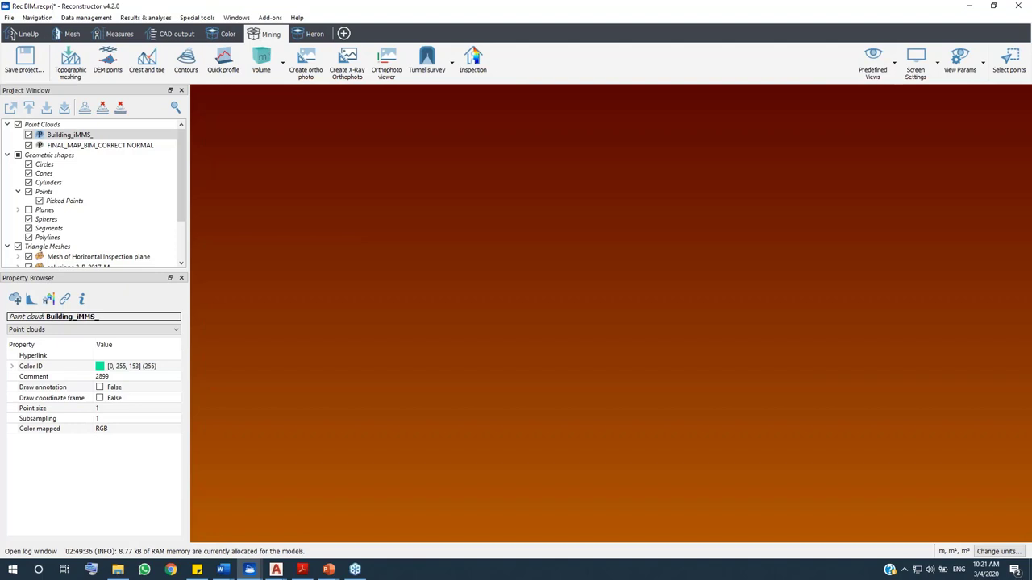
Load Building_iMMS_.las and FINAL_MAP_BIM_CORRECT NORMAL.e57 from the raw data folder into the project, treating the E57 file as a grid point cloud
{"action": "key", "text": "alt+Tab"}
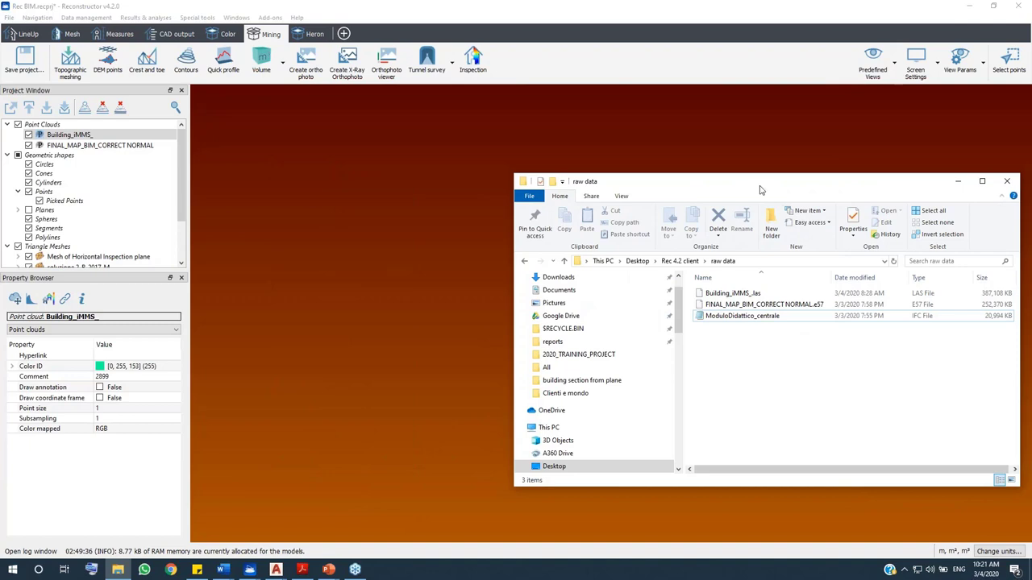
{"action": "left_click_drag", "start_coordinate": [759, 189], "coordinate": [751, 185]}
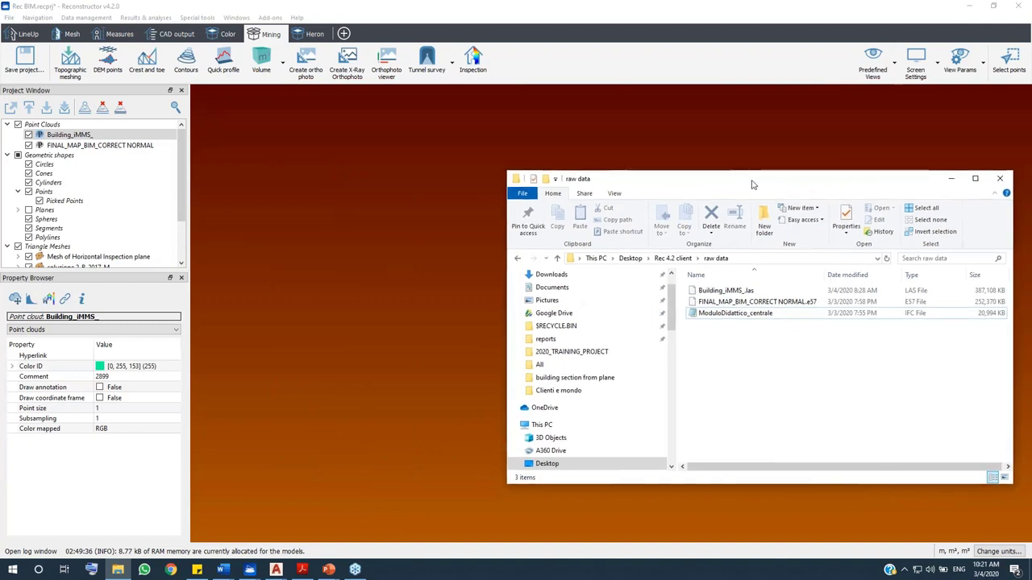
{"action": "left_click", "coordinate": [740, 295]}
{"action": "left_click", "coordinate": [754, 303], "text": "ctrl"}
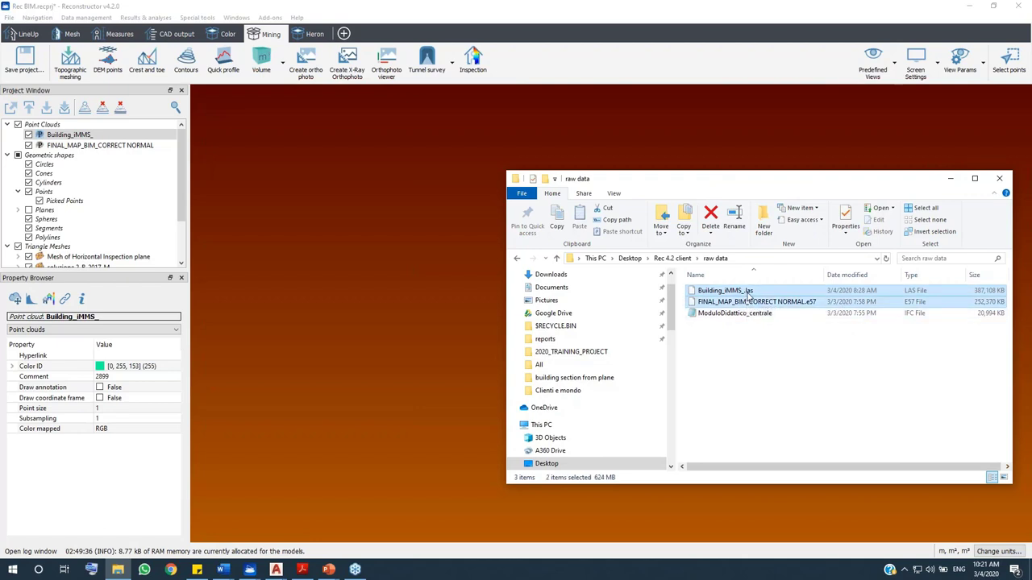
{"action": "left_click_drag", "start_coordinate": [749, 295], "coordinate": [418, 311]}
{"action": "left_click", "coordinate": [951, 178]}
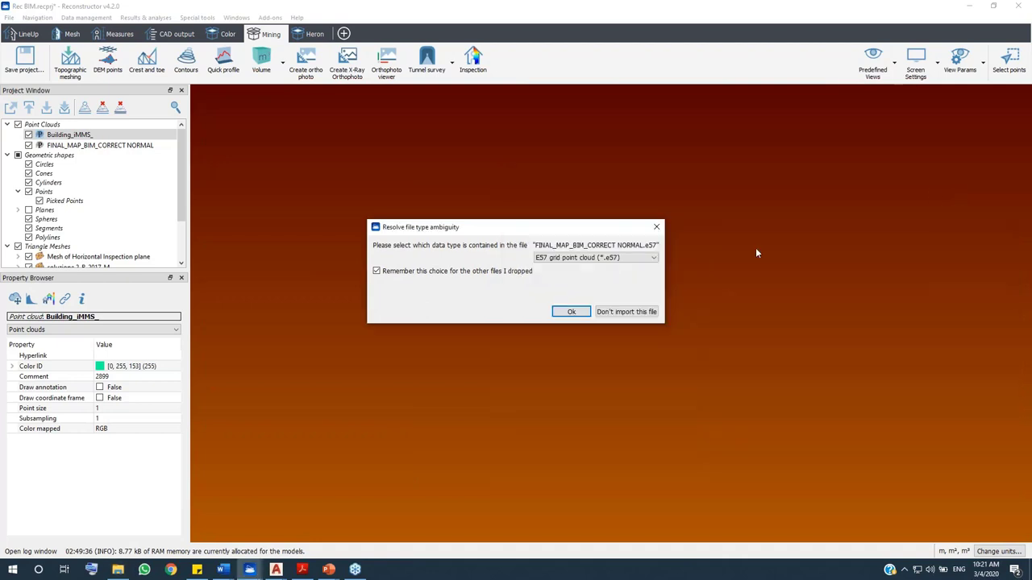
{"action": "left_click", "coordinate": [574, 313]}
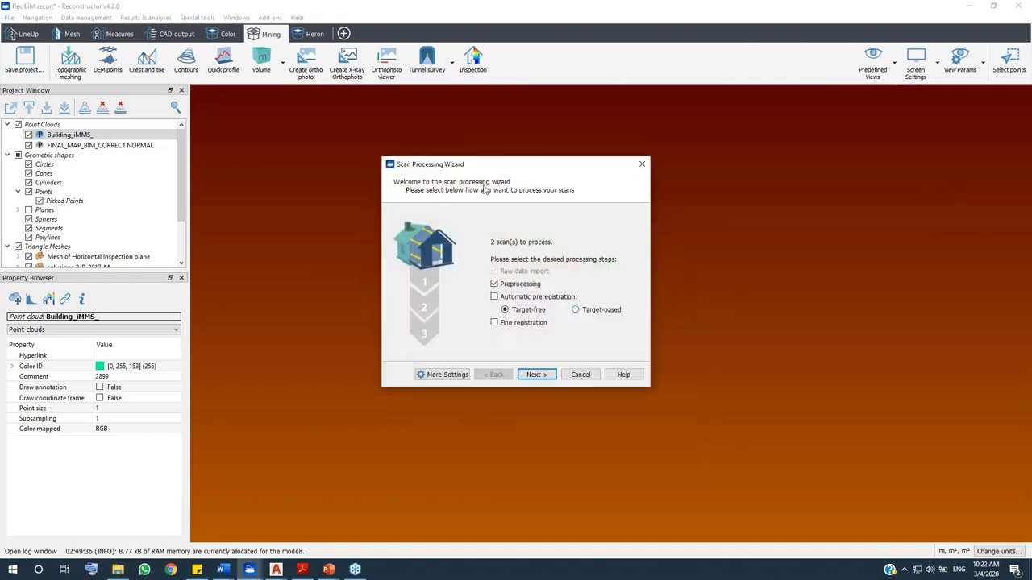
Open the Scan Processing Wizard's detailed settings and examine the subsampling, color and echo format import options
{"action": "left_click_drag", "start_coordinate": [494, 169], "coordinate": [494, 200]}
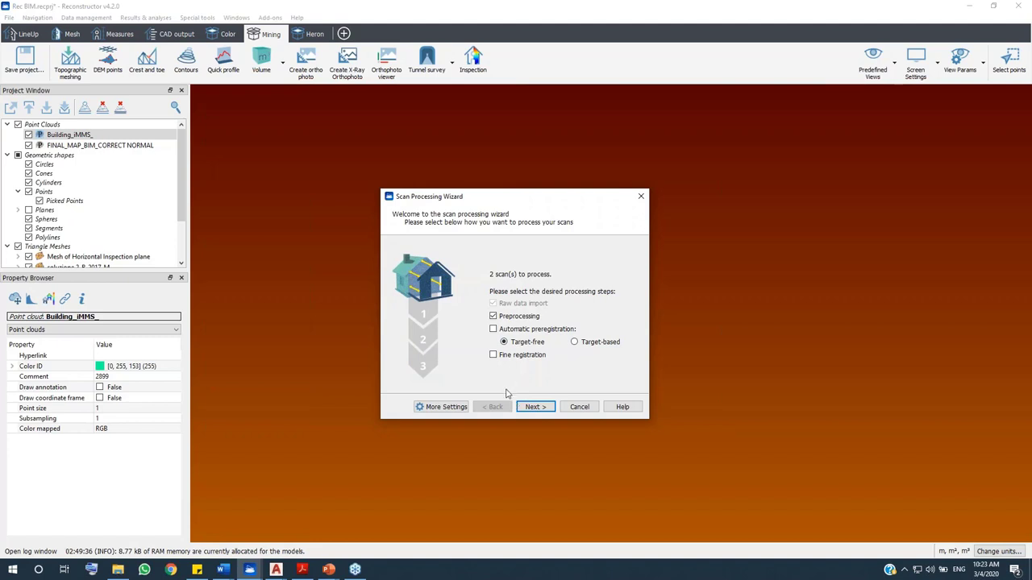
{"action": "left_click", "coordinate": [446, 407]}
{"action": "left_click_drag", "start_coordinate": [420, 127], "coordinate": [402, 127]}
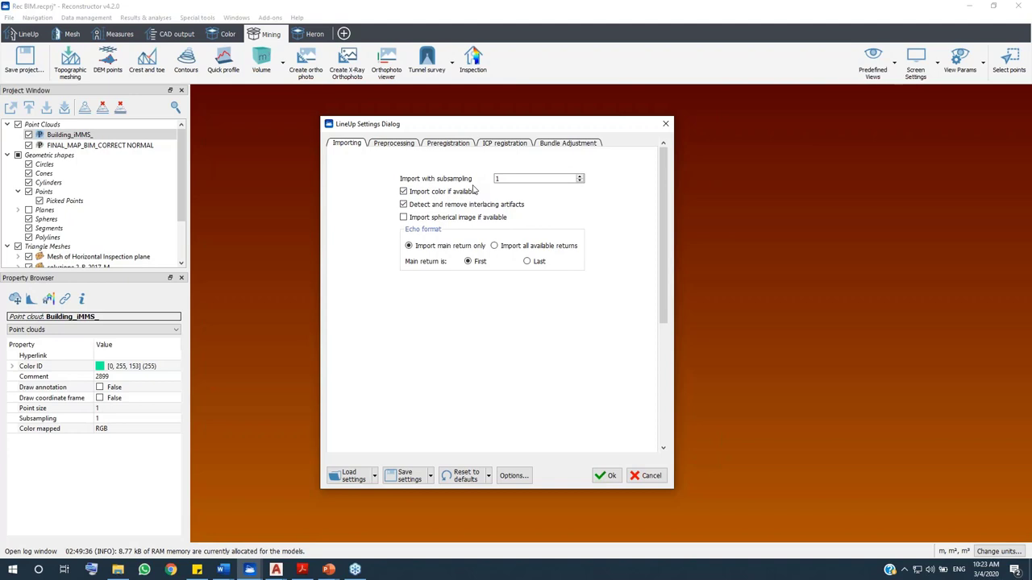
Compare the preprocessing filter presets of the Faro, Heron, Riegl and ZF 5006h scanners, and examine the preregistration options
{"action": "left_click", "coordinate": [409, 146]}
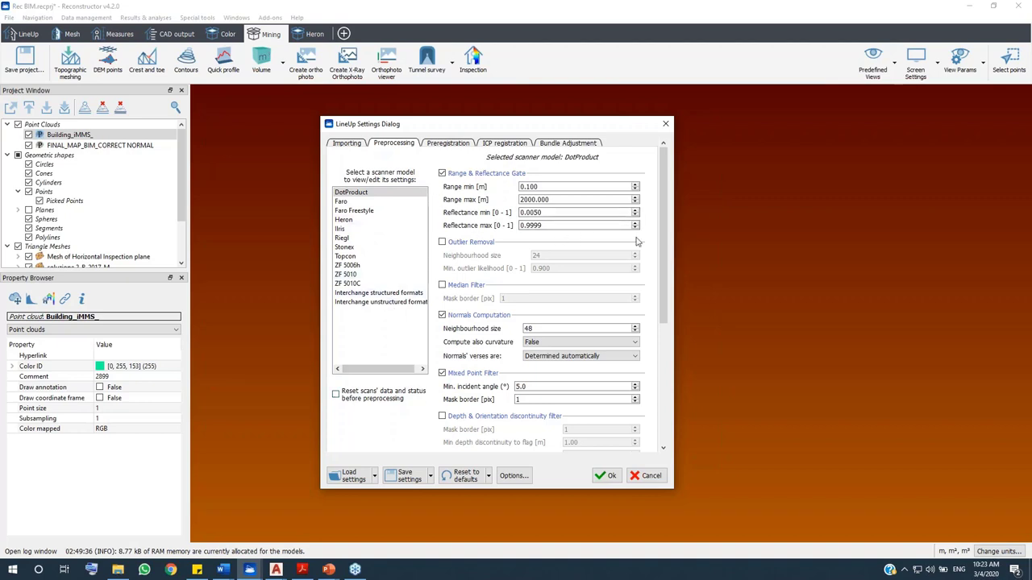
{"action": "left_click", "coordinate": [355, 203]}
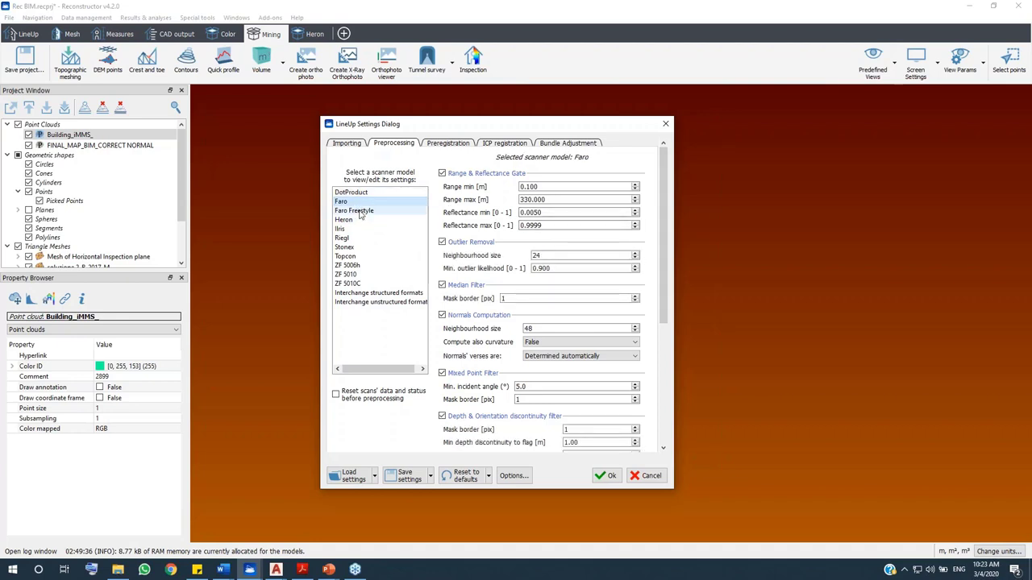
{"action": "left_click", "coordinate": [358, 219]}
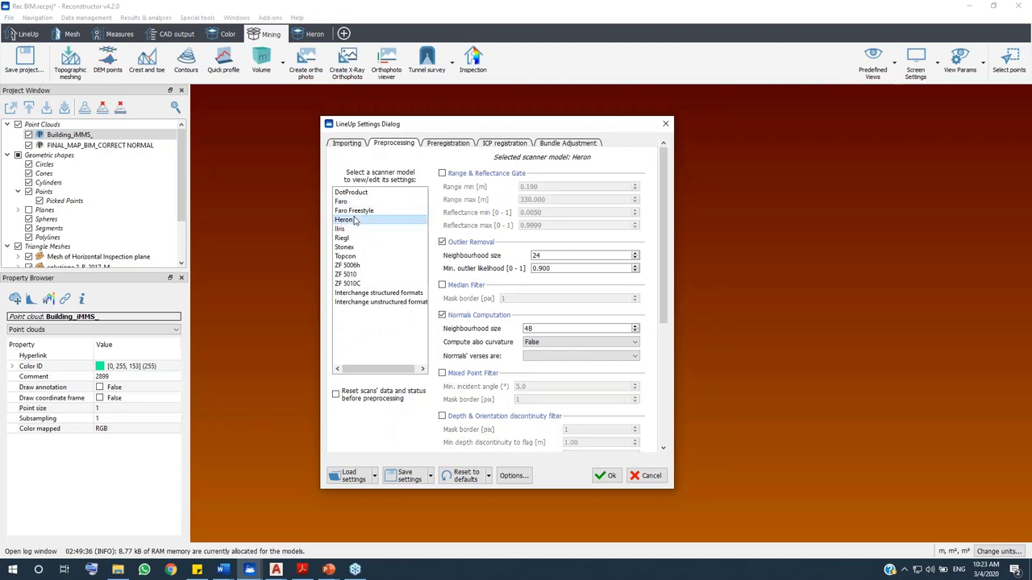
{"action": "left_click", "coordinate": [347, 238]}
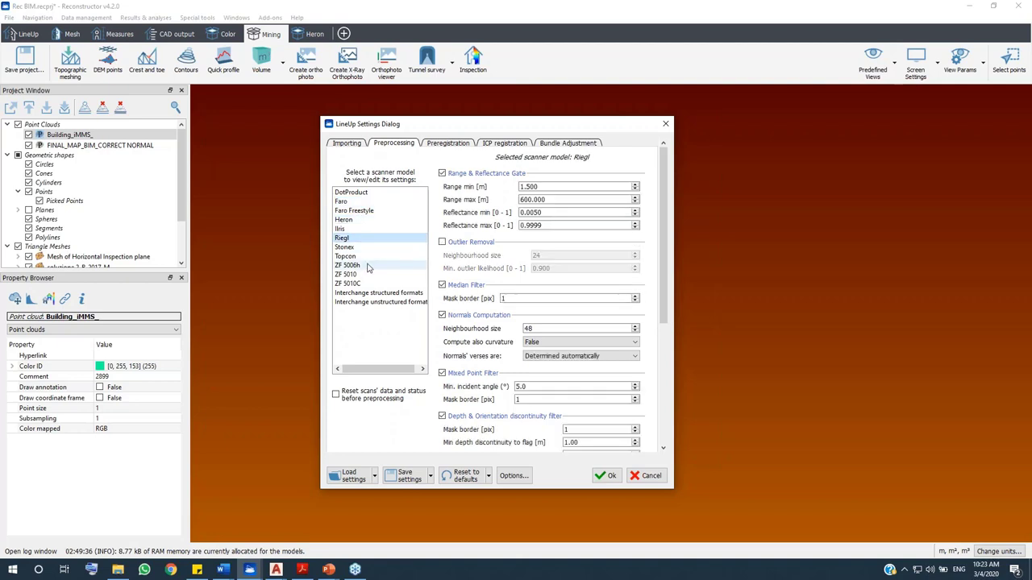
{"action": "left_click", "coordinate": [367, 267]}
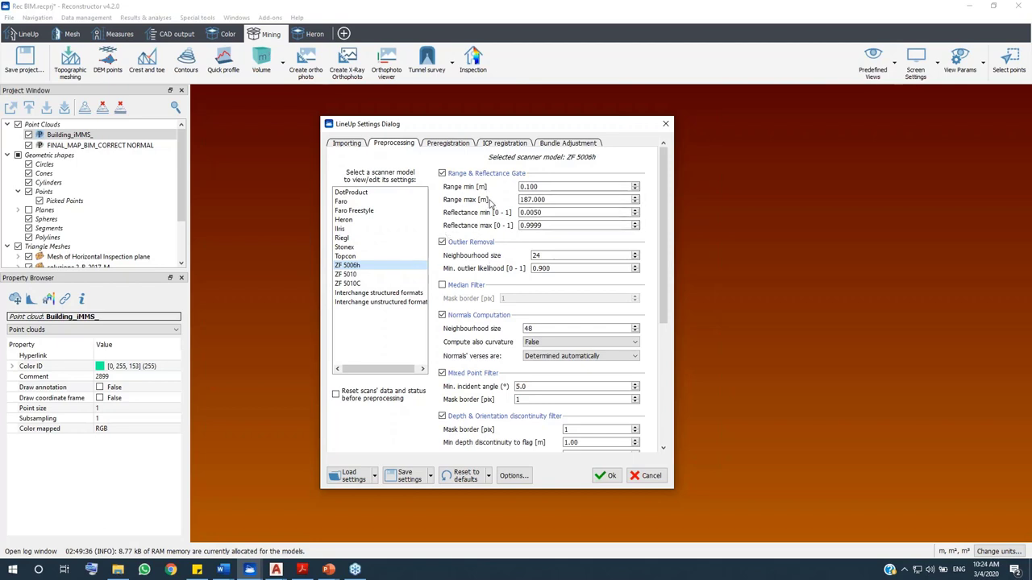
{"action": "scroll", "coordinate": [517, 398], "scroll_direction": "down", "scroll_amount": 4}
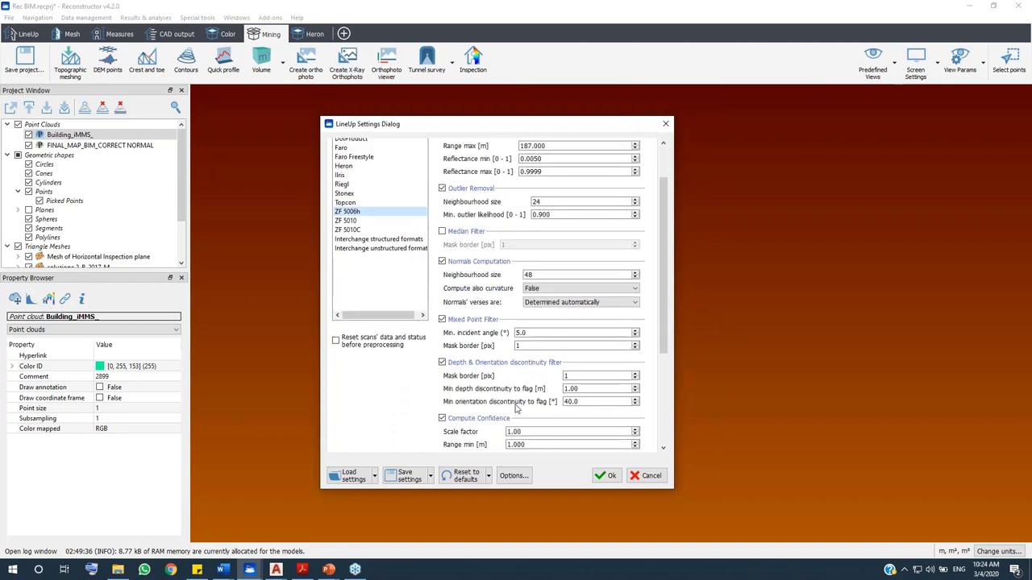
{"action": "scroll", "coordinate": [517, 408], "scroll_direction": "up", "scroll_amount": 4}
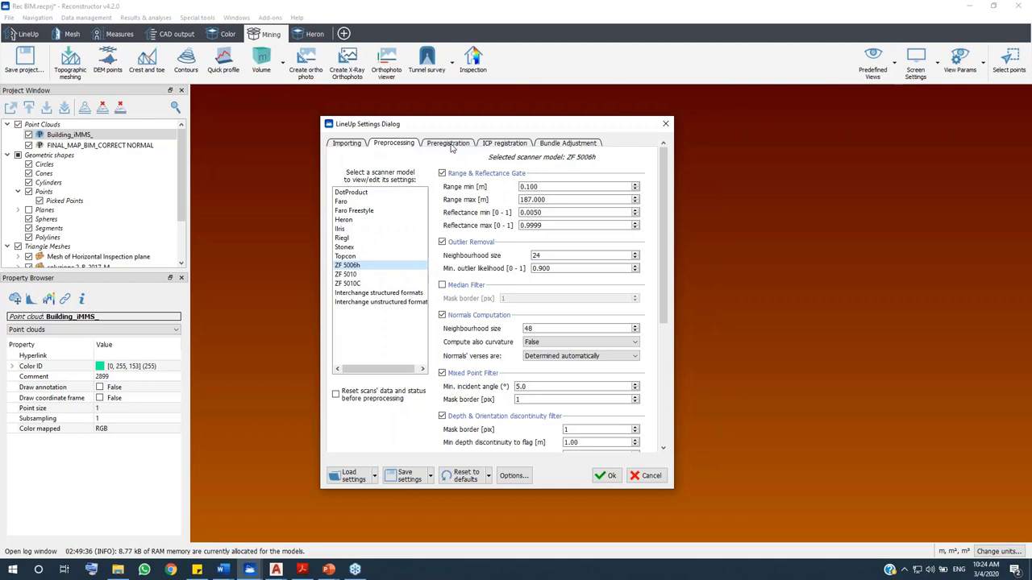
{"action": "left_click", "coordinate": [449, 144]}
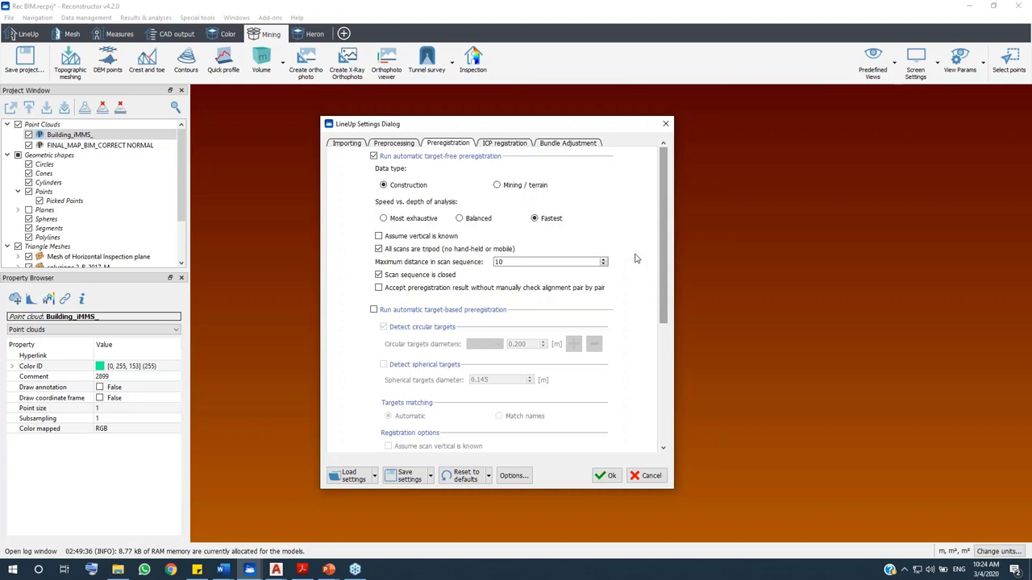
Examine the ICP registration options and the processing summary with automatic target-free preregistration and fine registration enabled, closing the wizard without processing
{"action": "left_click", "coordinate": [521, 145]}
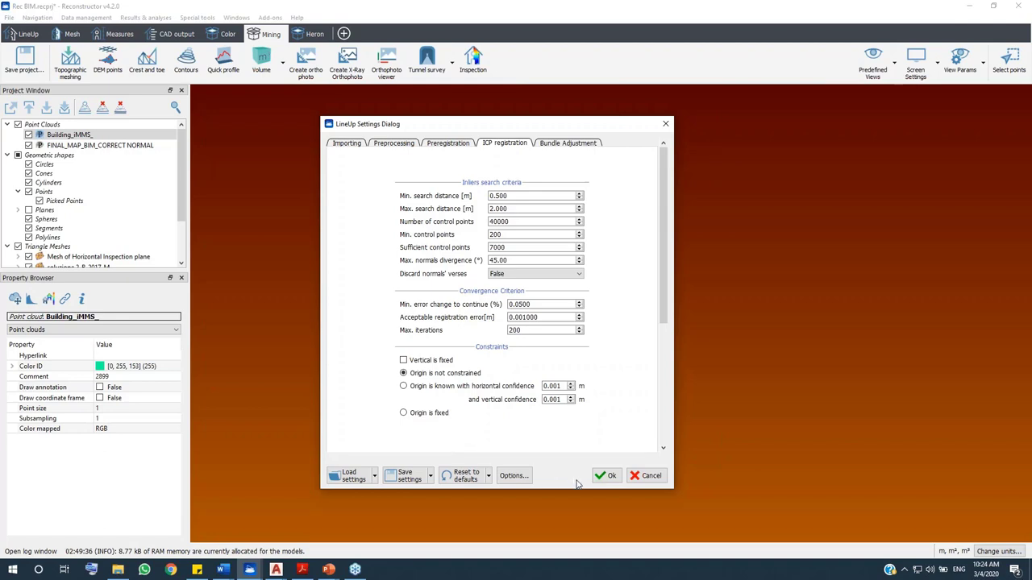
{"action": "left_click", "coordinate": [609, 476]}
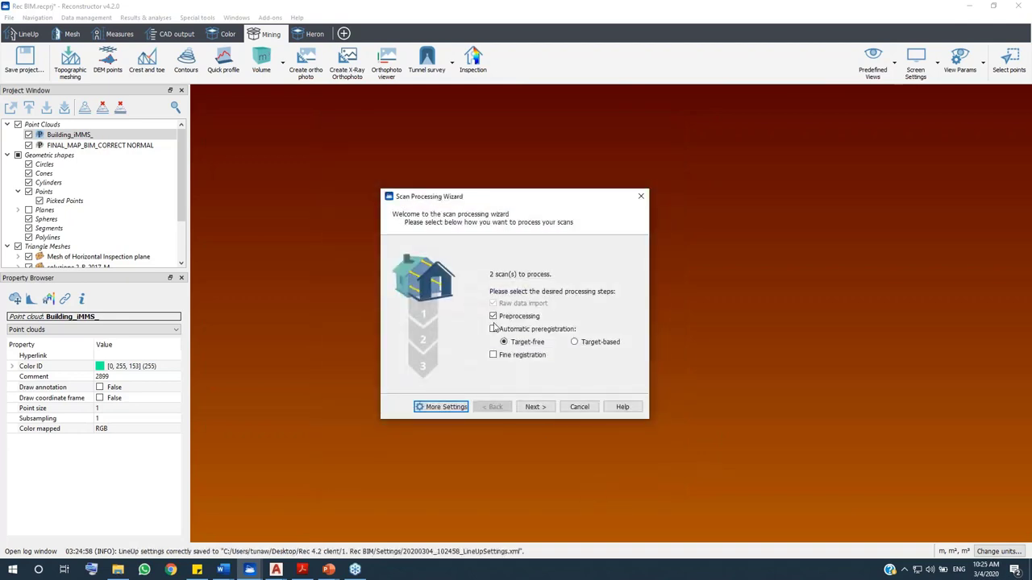
{"action": "left_click", "coordinate": [493, 329]}
{"action": "left_click", "coordinate": [494, 330]}
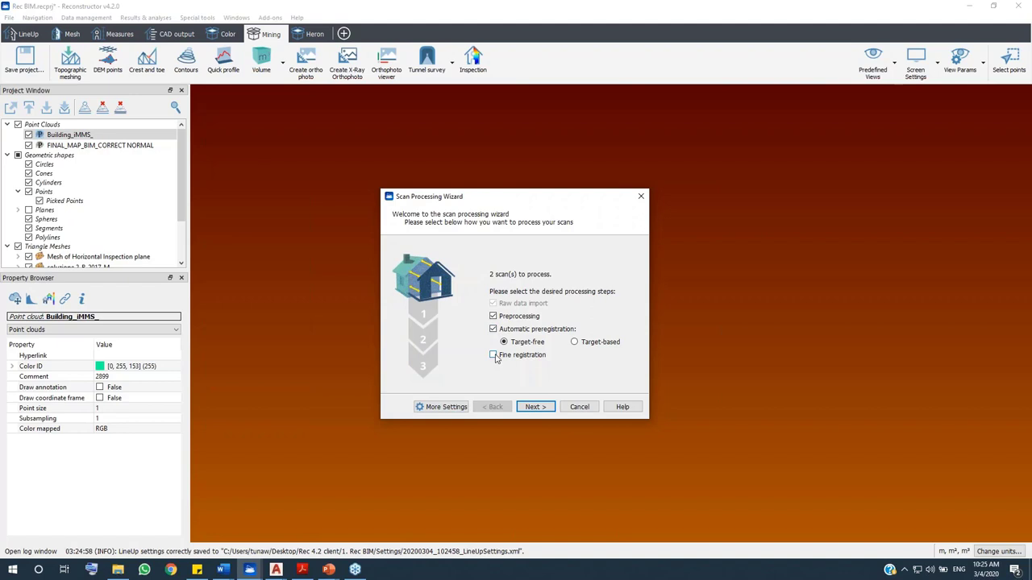
{"action": "left_click", "coordinate": [493, 355]}
{"action": "left_click", "coordinate": [535, 407]}
{"action": "left_click", "coordinate": [535, 407]}
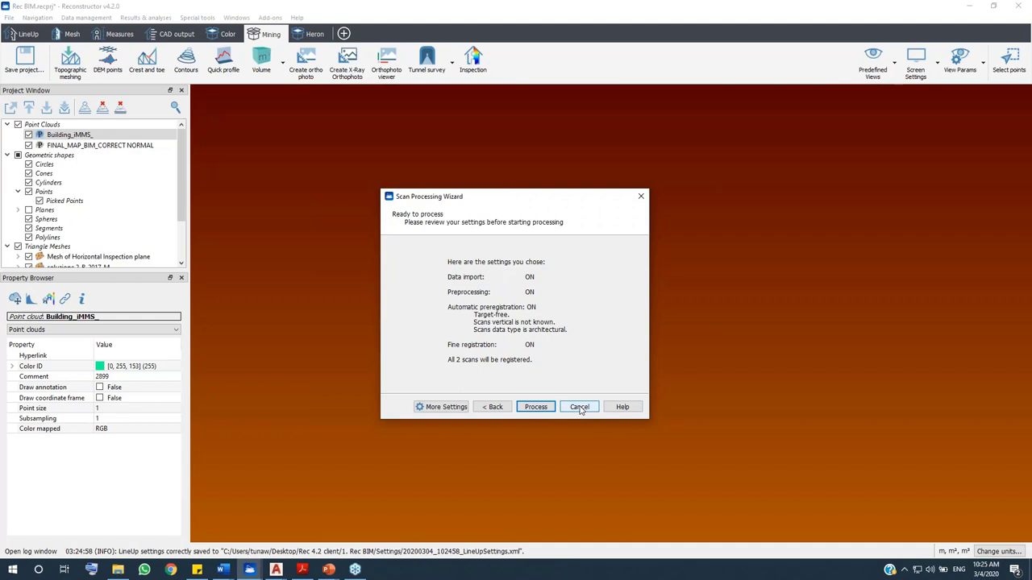
{"action": "left_click", "coordinate": [580, 410]}
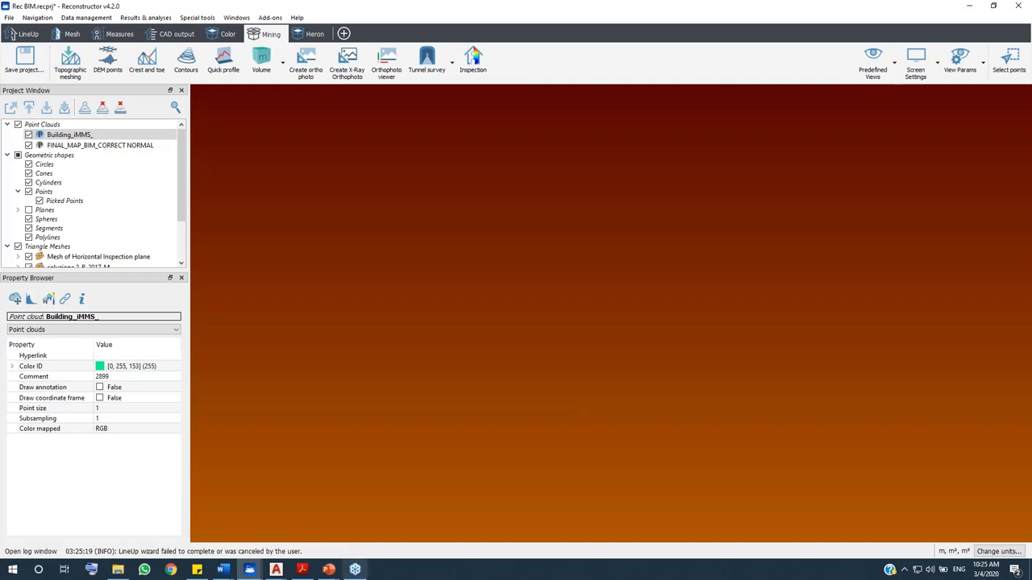
Switch to the PowerPoint slide show and present the Building Workflow slide
{"action": "left_click", "coordinate": [328, 570]}
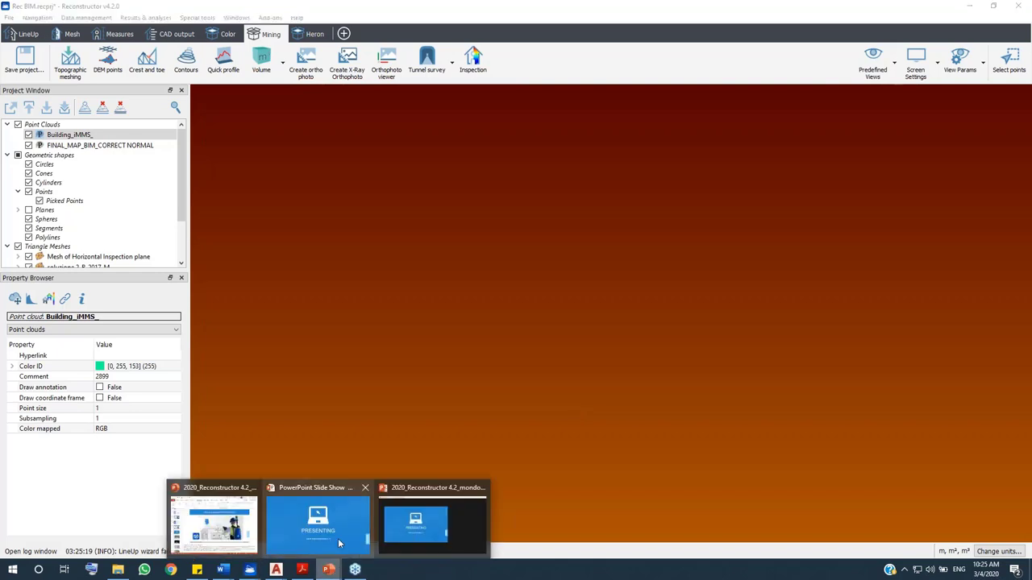
{"action": "left_click", "coordinate": [364, 527]}
{"action": "left_click", "coordinate": [570, 372]}
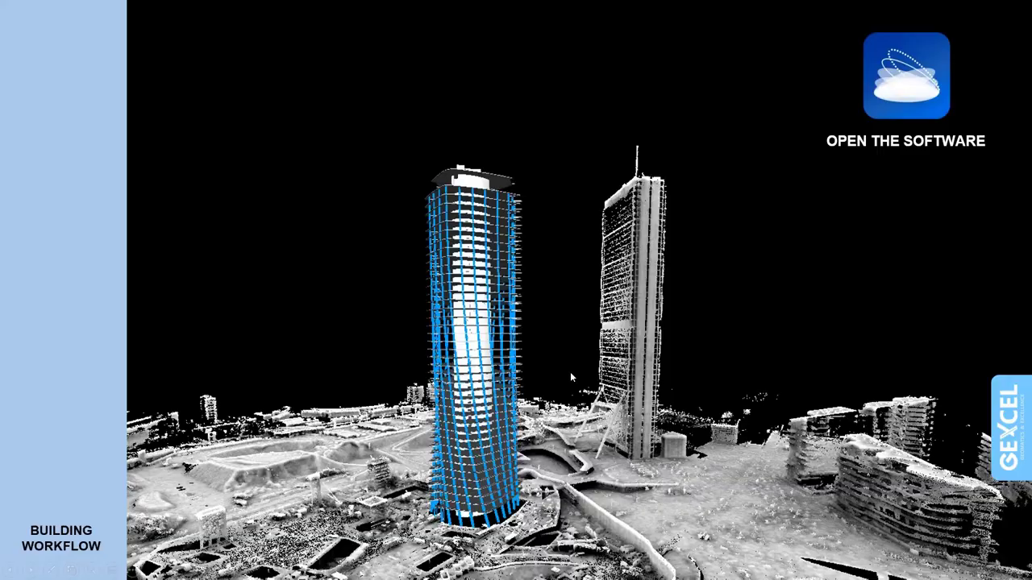
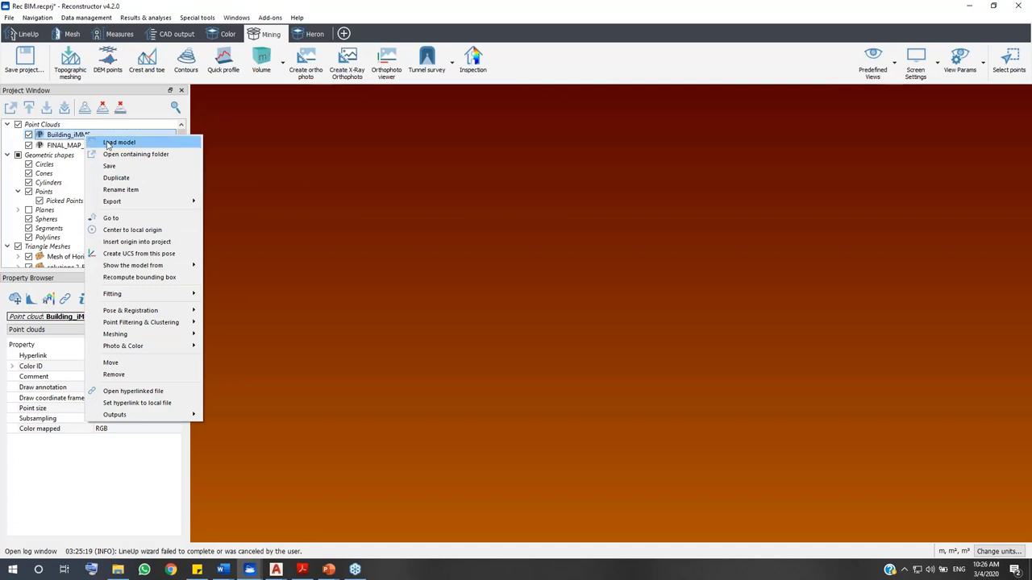
Back in Reconstructor, load the Building_iMMS_ point cloud model and go to it in the 3D view
{"action": "left_click", "coordinate": [108, 143]}
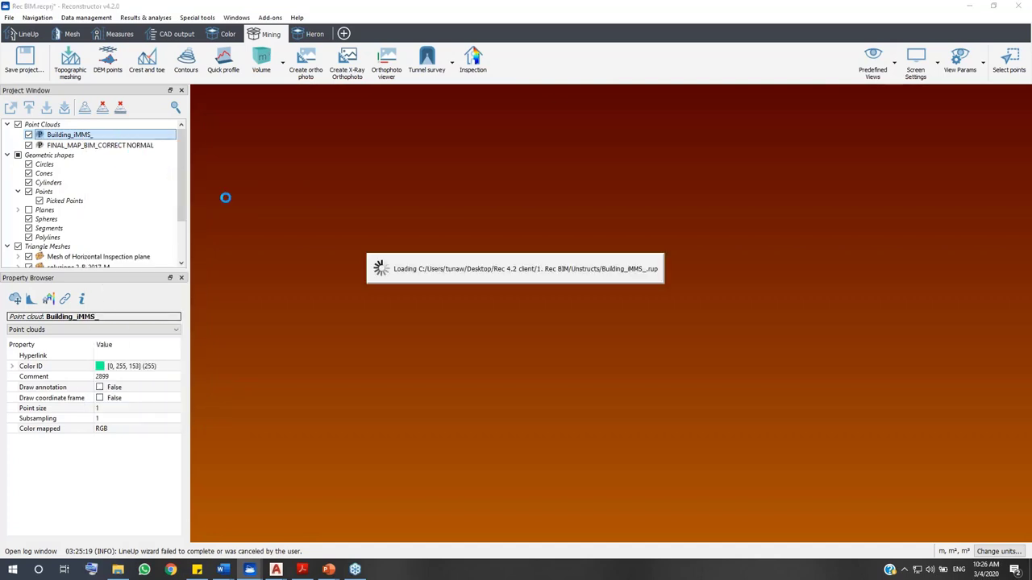
{"action": "right_click", "coordinate": [96, 136]}
{"action": "left_click", "coordinate": [133, 218]}
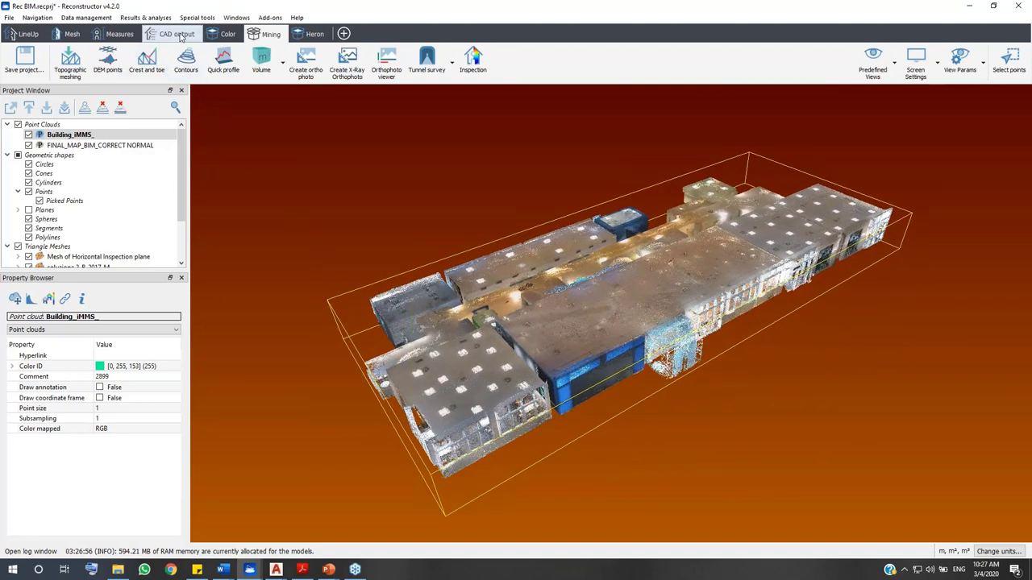
Create a new plane section survey for the building and assign an existing project plane to it
{"action": "left_click", "coordinate": [179, 35]}
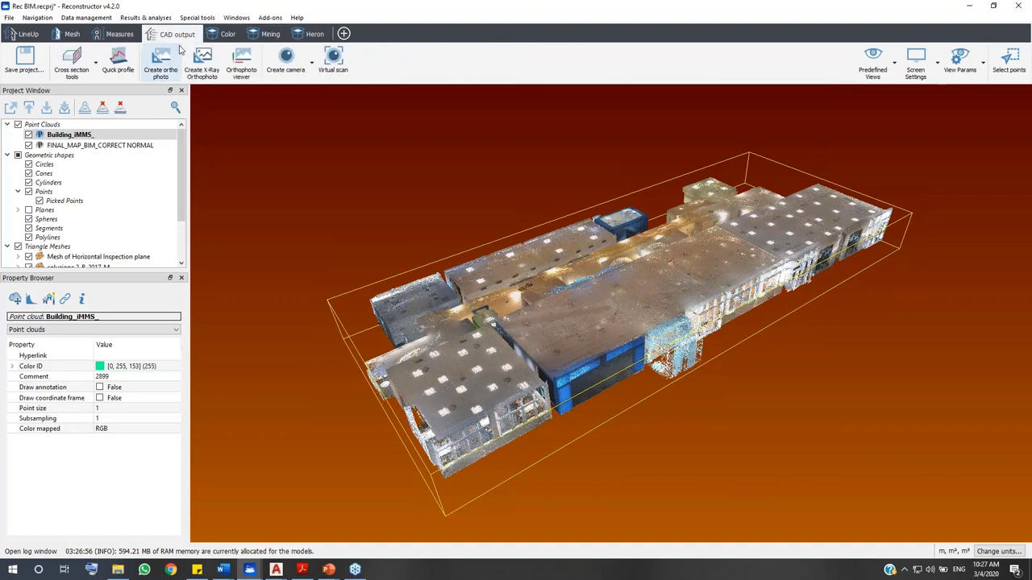
{"action": "left_click", "coordinate": [85, 74]}
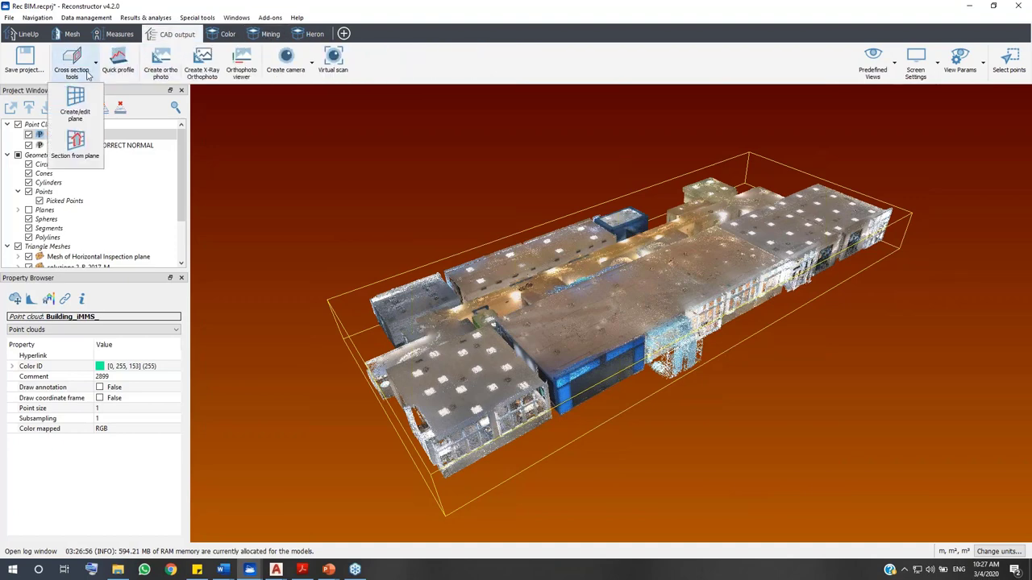
{"action": "left_click", "coordinate": [88, 145]}
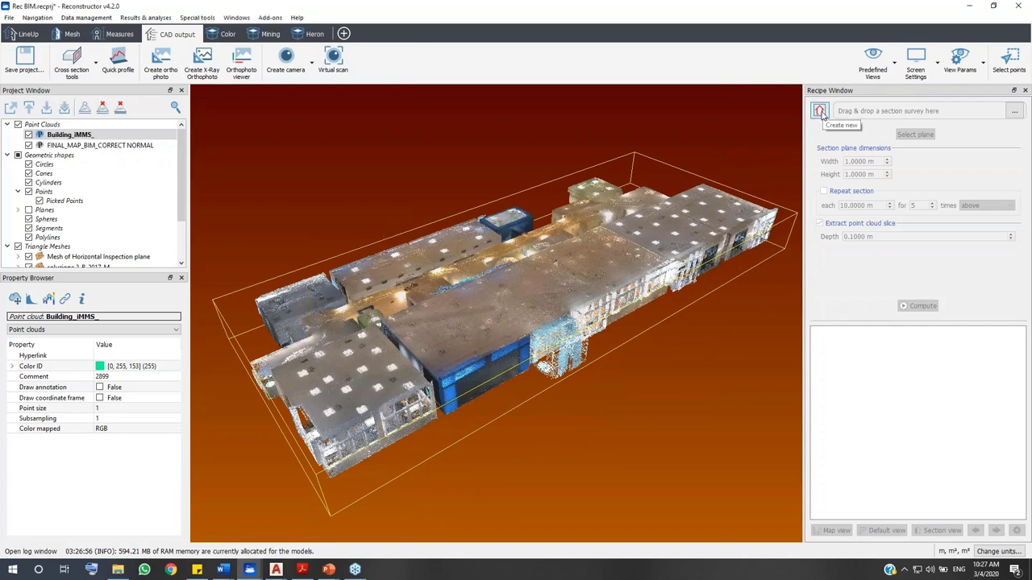
{"action": "left_click", "coordinate": [820, 112]}
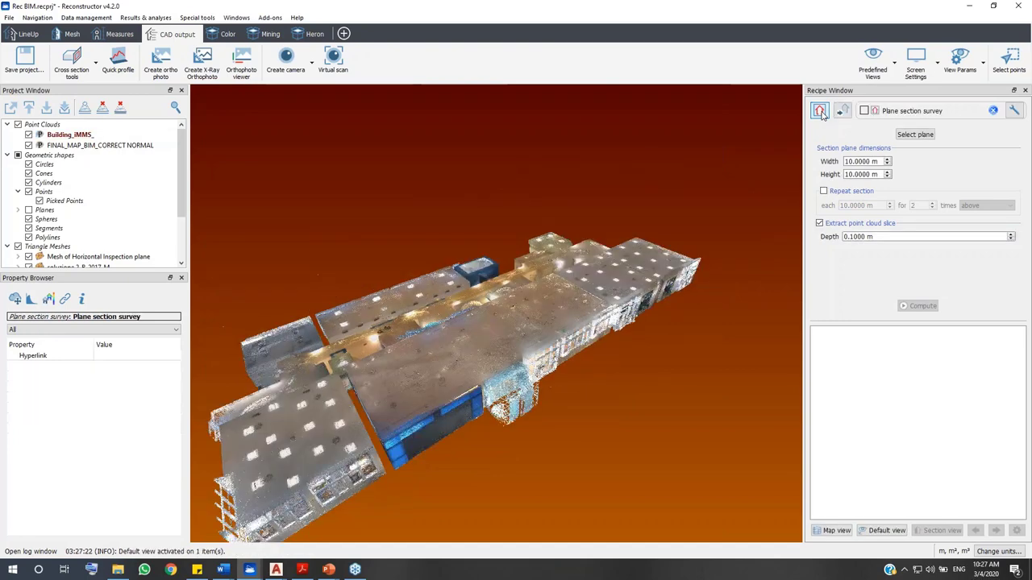
{"action": "left_click", "coordinate": [915, 135]}
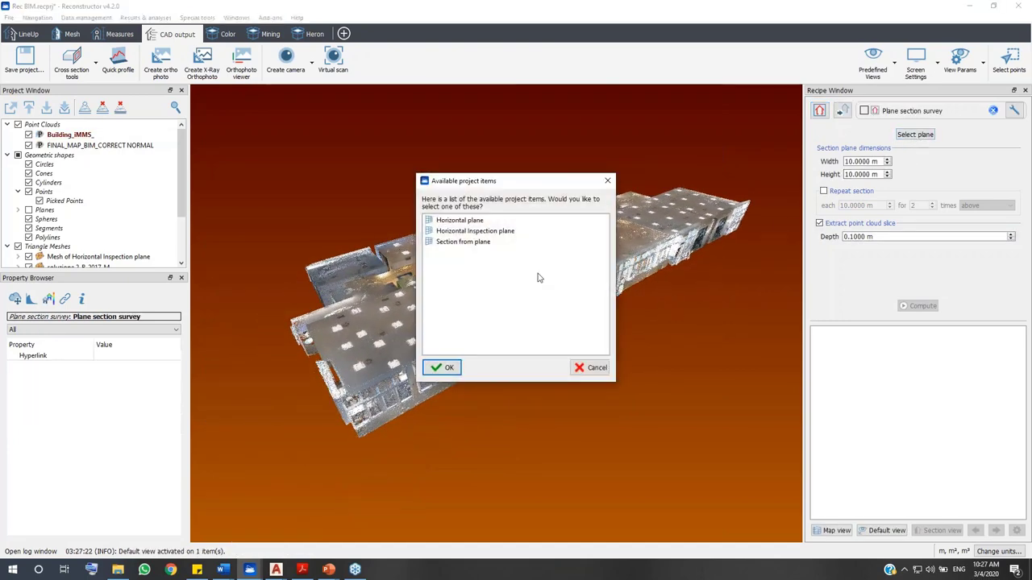
{"action": "left_click", "coordinate": [442, 368]}
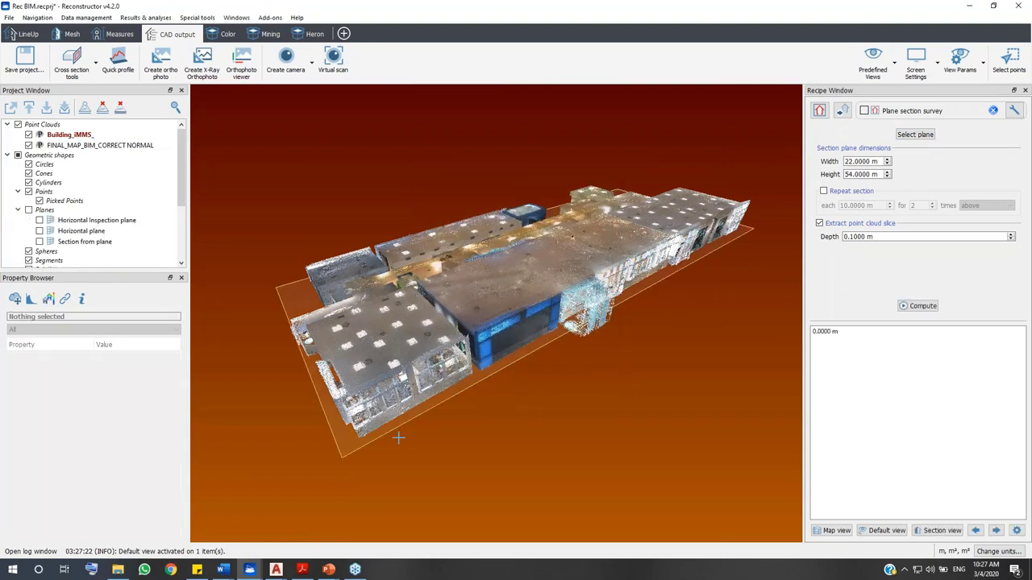
Enable repetition of the section plane and set the spacing between sections to 0.8 m
{"action": "scroll", "coordinate": [490, 357], "scroll_direction": "down", "scroll_amount": 2}
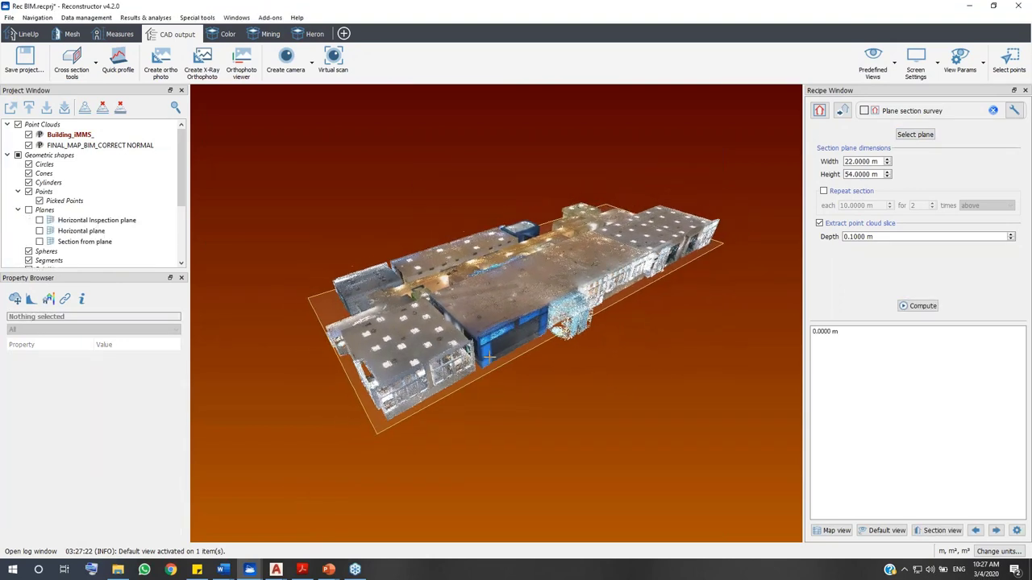
{"action": "mouse_move", "coordinate": [524, 341]}
{"action": "left_mouse_down"}
{"action": "mouse_move", "coordinate": [415, 327]}
{"action": "mouse_move", "coordinate": [524, 324]}
{"action": "left_mouse_up"}
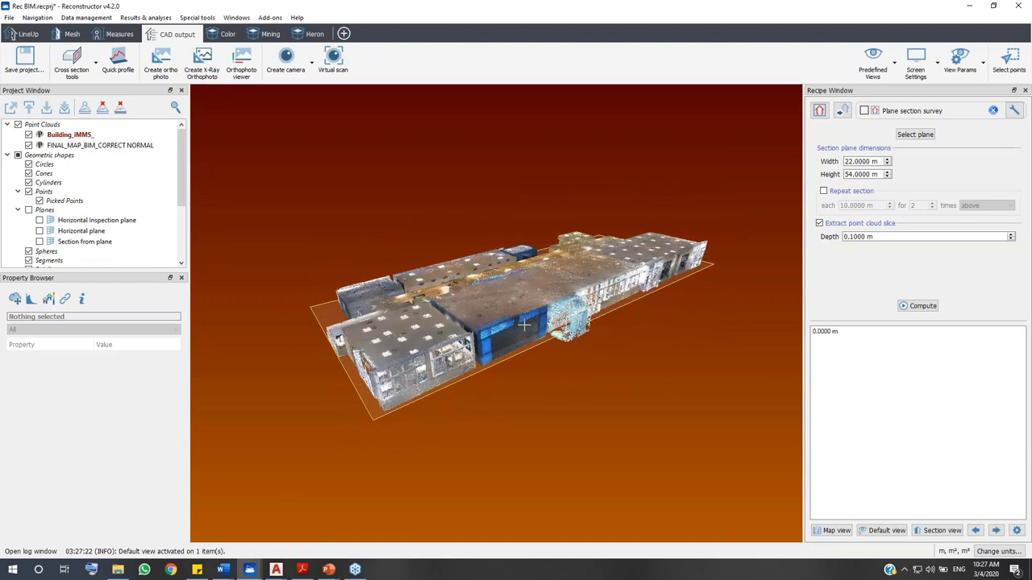
{"action": "left_click", "coordinate": [834, 196]}
{"action": "left_click_drag", "start_coordinate": [879, 206], "coordinate": [842, 208]}
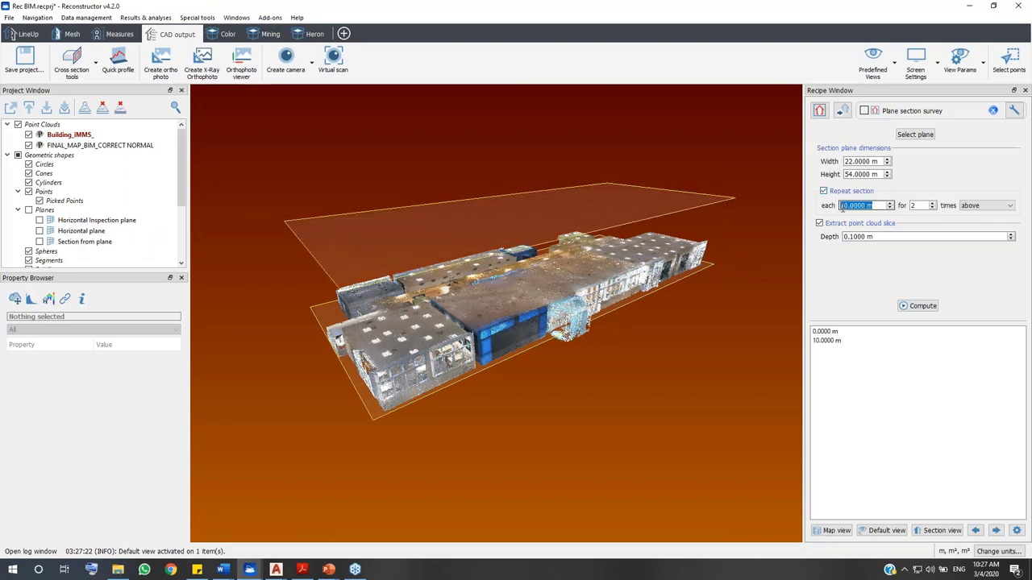
{"action": "type", "text": "5"}
{"action": "type", "text": ".8"}
Set the number of repeated sections above the base plane to 3
{"action": "double_click", "coordinate": [923, 206]}
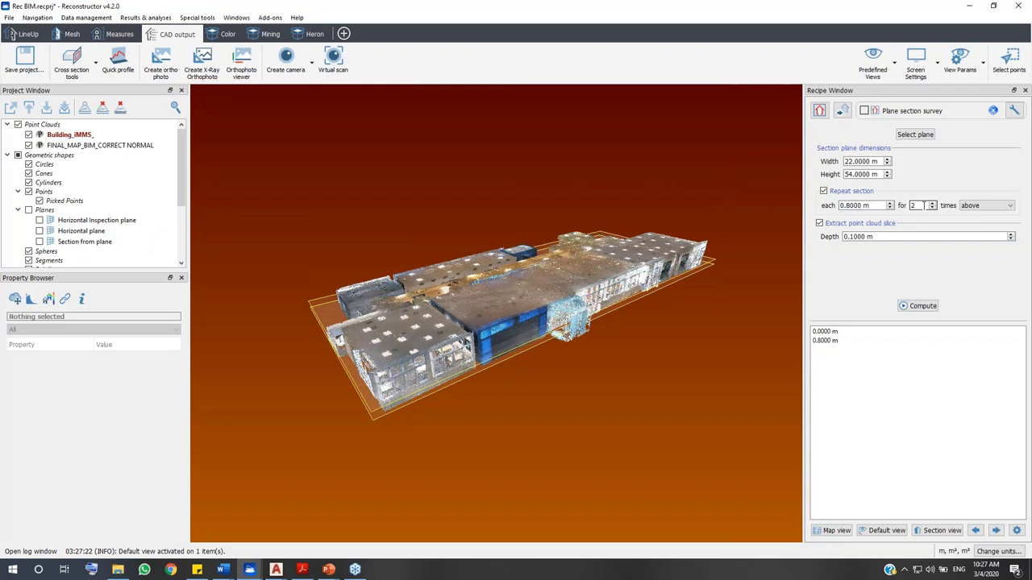
{"action": "scroll", "coordinate": [923, 206], "scroll_direction": "up", "scroll_amount": 1}
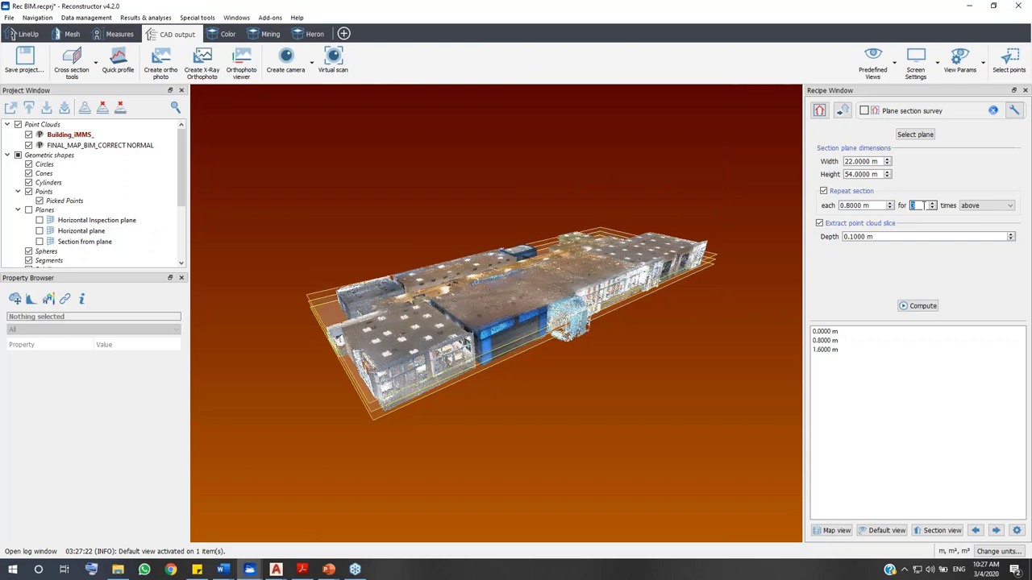
{"action": "scroll", "coordinate": [924, 205], "scroll_direction": "up", "scroll_amount": 5}
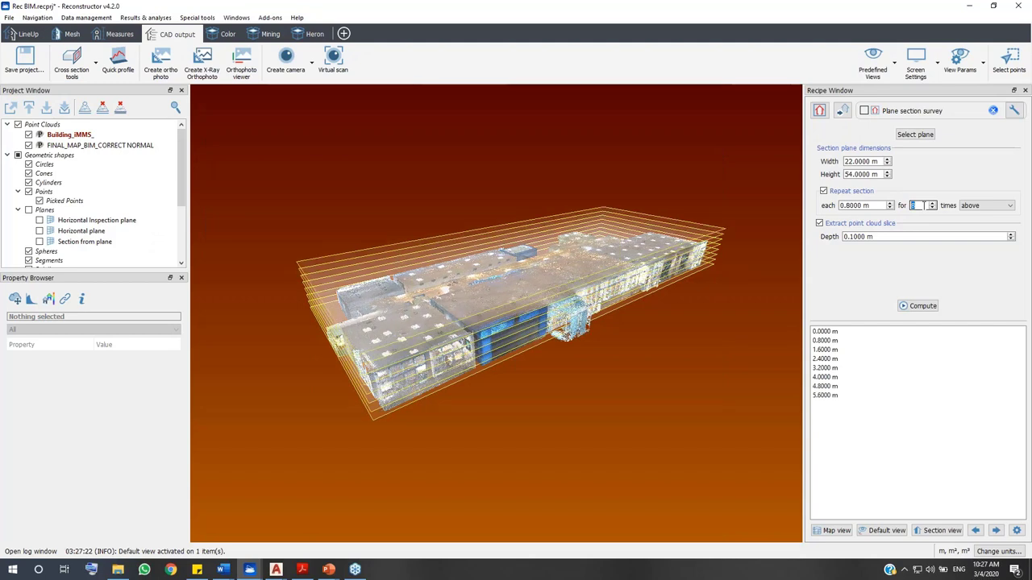
{"action": "scroll", "coordinate": [924, 205], "scroll_direction": "down", "scroll_amount": 3}
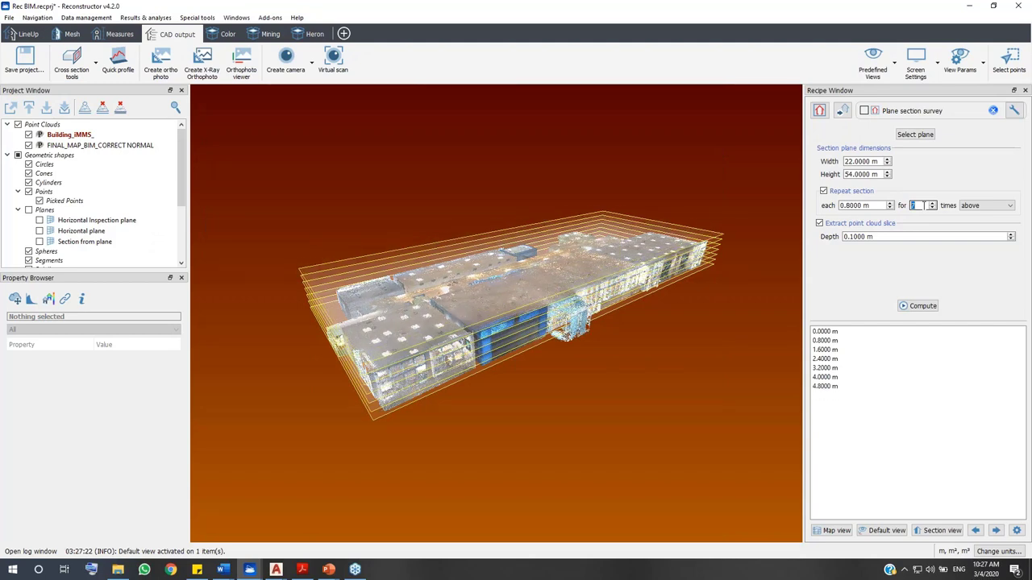
{"action": "scroll", "coordinate": [924, 205], "scroll_direction": "down", "scroll_amount": 3}
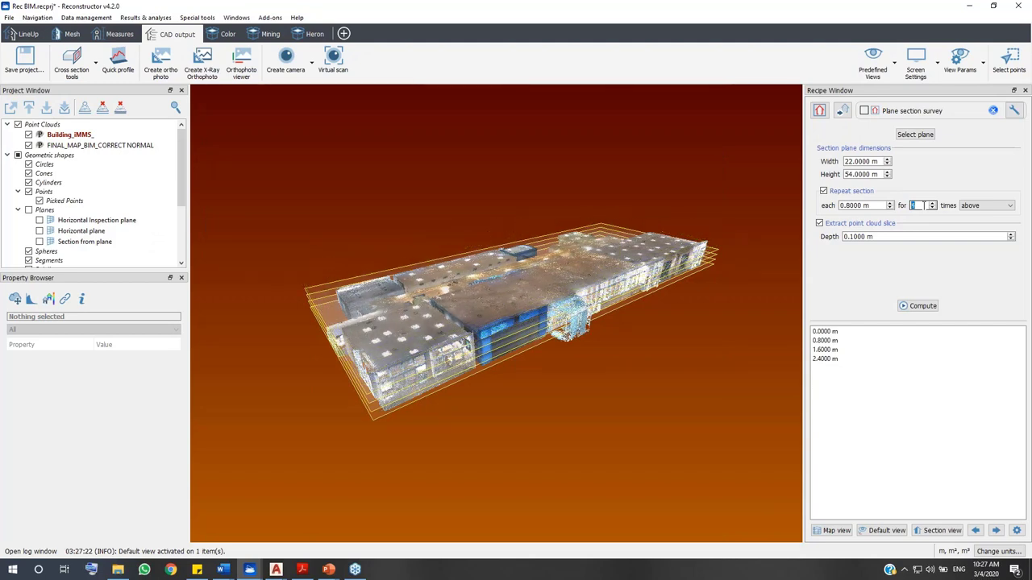
{"action": "scroll", "coordinate": [924, 206], "scroll_direction": "up", "scroll_amount": 1}
{"action": "left_click_drag", "start_coordinate": [509, 322], "coordinate": [579, 322]}
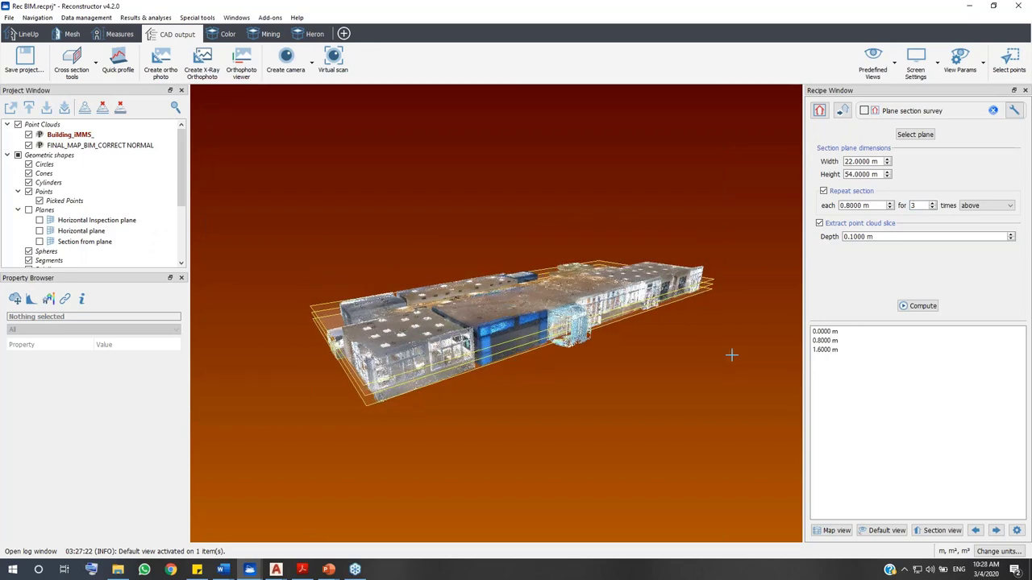
Preview the point cloud slices of the 0.8 m, 1.6 m and 0 m sections
{"action": "left_click", "coordinate": [832, 342]}
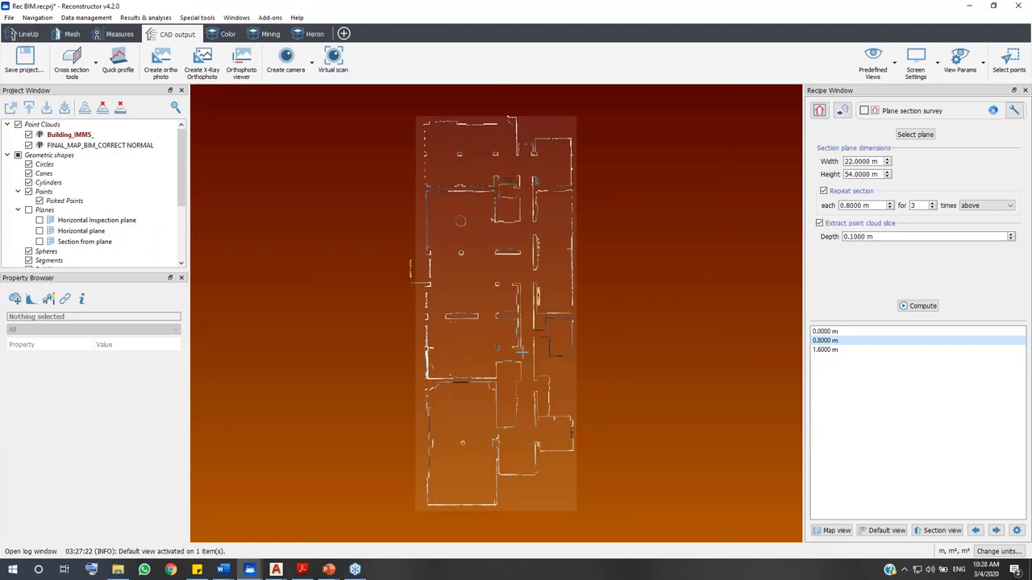
{"action": "left_click", "coordinate": [996, 530]}
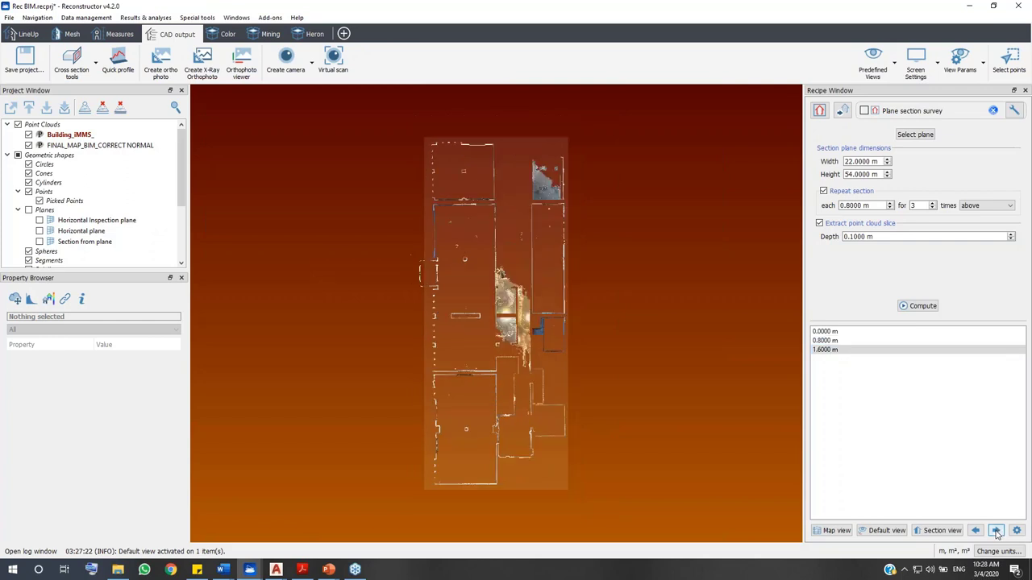
{"action": "left_click", "coordinate": [976, 530]}
{"action": "left_click", "coordinate": [976, 530]}
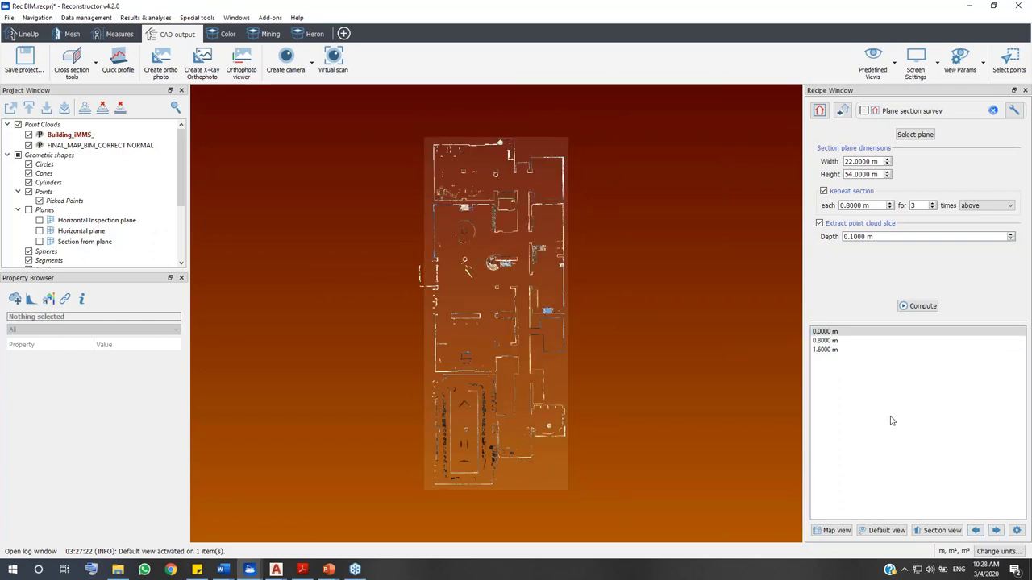
Compute the sections with 0.1 m deep point cloud slices and open the result in the section viewer
{"action": "left_click", "coordinate": [912, 311]}
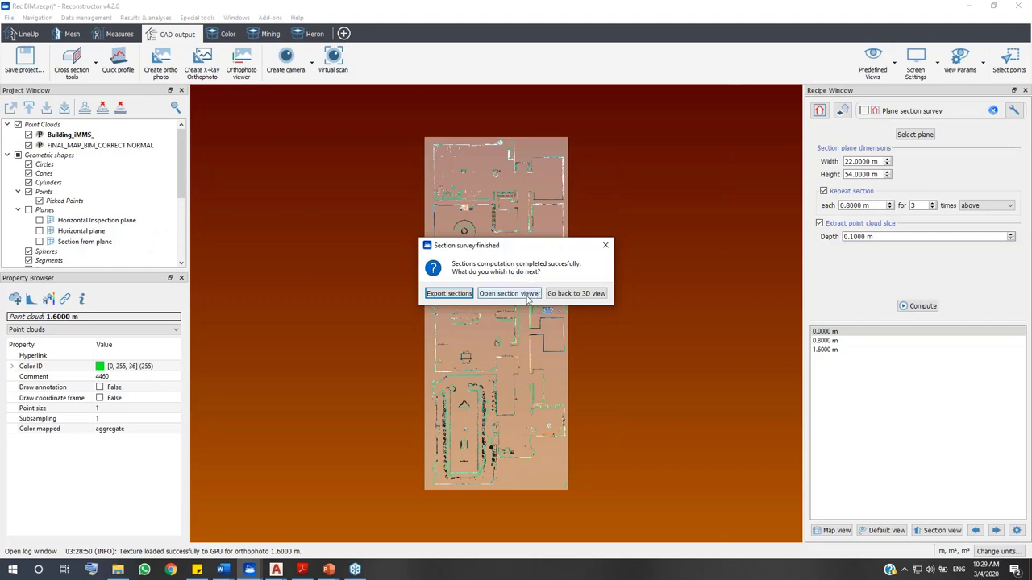
{"action": "left_click", "coordinate": [528, 295]}
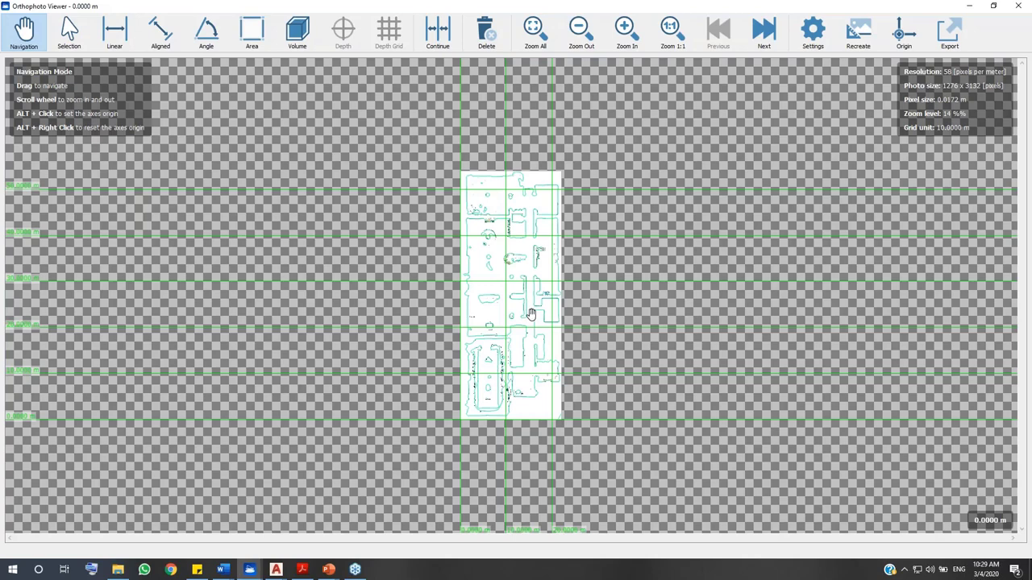
{"action": "scroll", "coordinate": [530, 314], "scroll_direction": "up", "scroll_amount": 5}
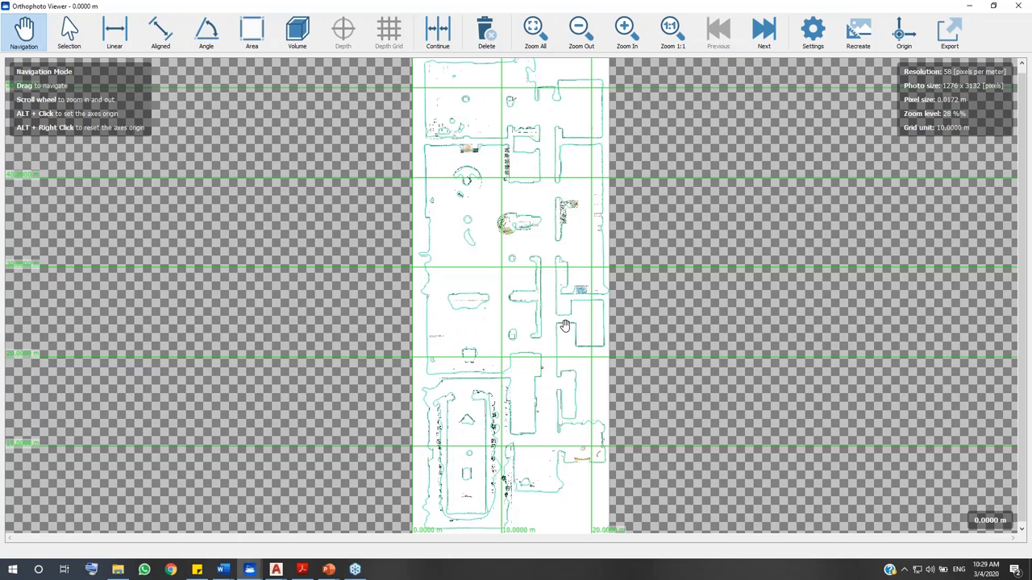
Add an aligned dimension between the side walls at the lower end of the large middle room
{"action": "left_click", "coordinate": [160, 32]}
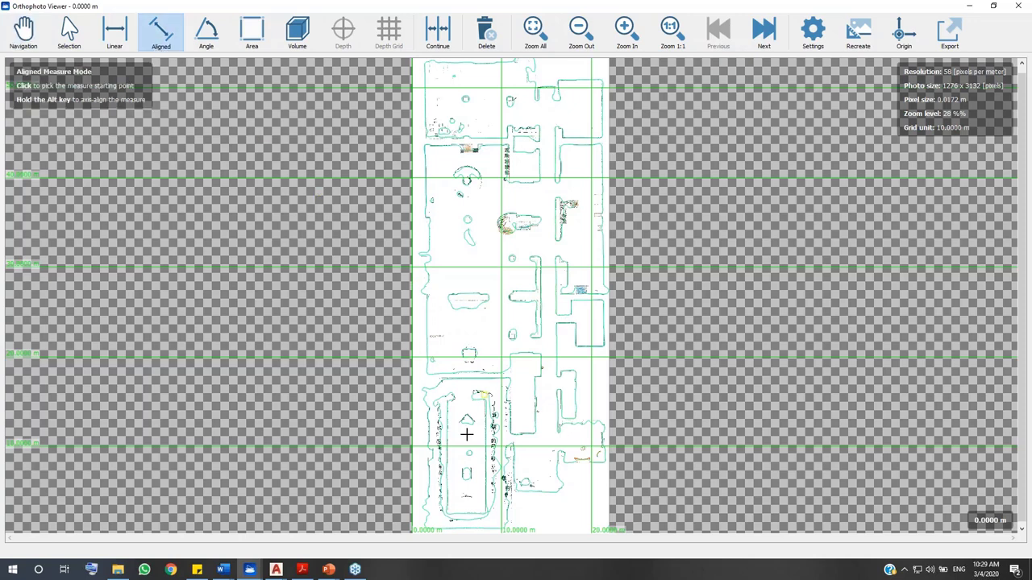
{"action": "left_click", "coordinate": [430, 373]}
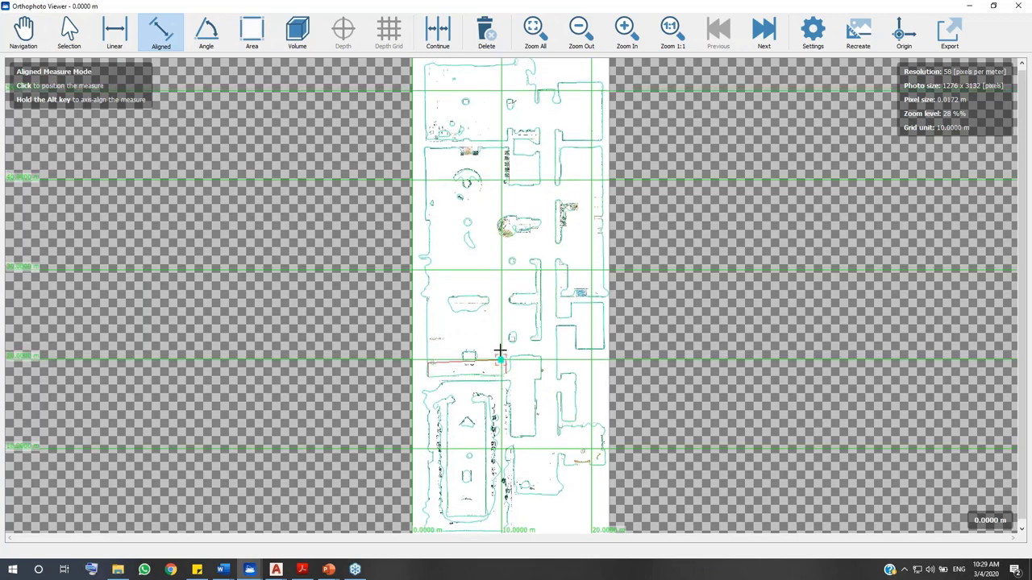
{"action": "left_click", "coordinate": [505, 343]}
Set the orthophoto's dimension text size to 0.75 m and apply it
{"action": "left_click", "coordinate": [812, 32]}
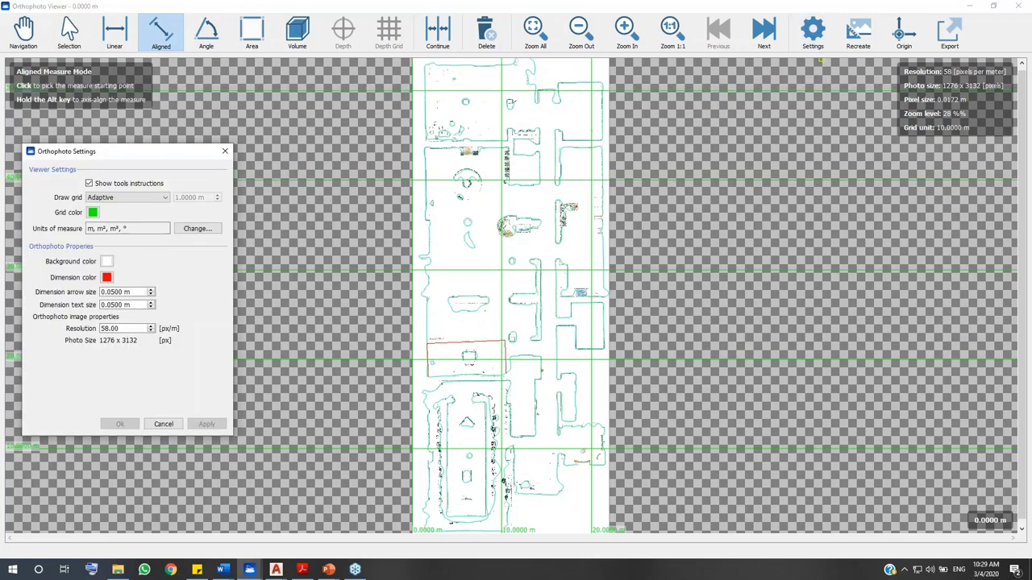
{"action": "double_click", "coordinate": [134, 304]}
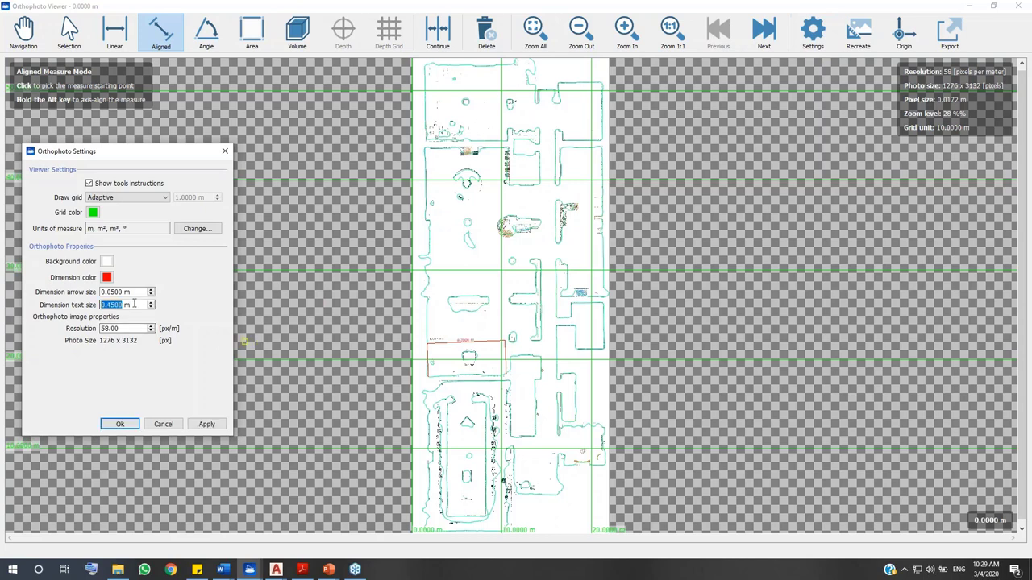
{"action": "scroll", "coordinate": [135, 304], "scroll_direction": "up", "scroll_amount": 6}
{"action": "left_click", "coordinate": [206, 424]}
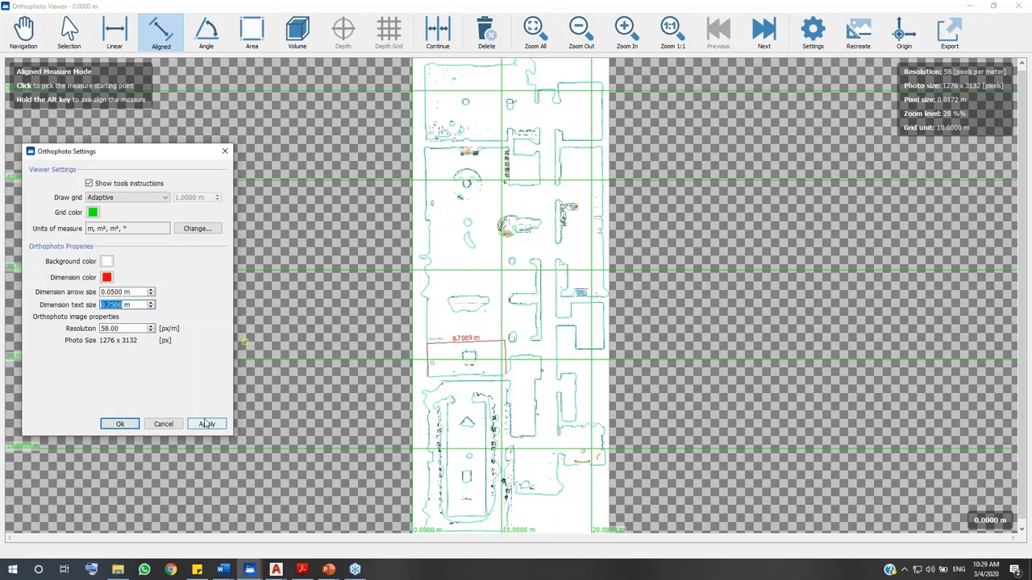
{"action": "left_click", "coordinate": [164, 424]}
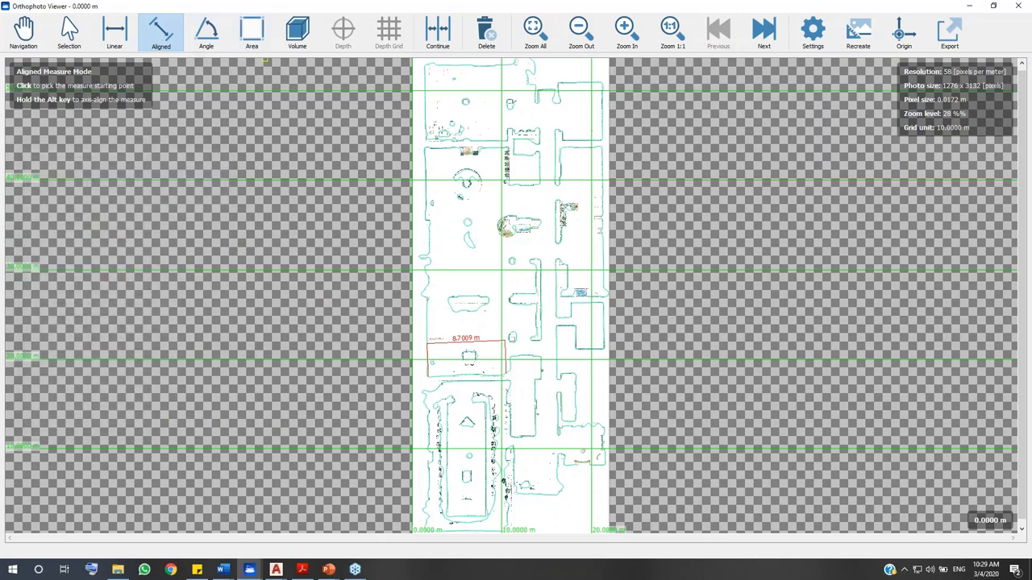
Add an area measurement by outlining the large middle room with a four-corner polygon above the aligned dimension
{"action": "left_click", "coordinate": [256, 36]}
{"action": "left_click", "coordinate": [426, 147]}
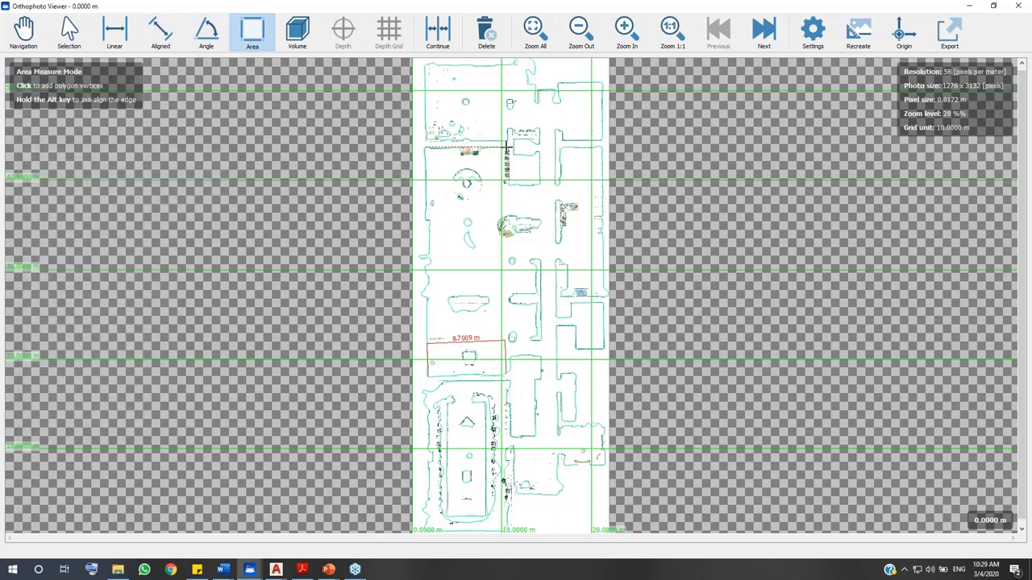
{"action": "left_click", "coordinate": [508, 147]}
{"action": "left_click", "coordinate": [507, 336]}
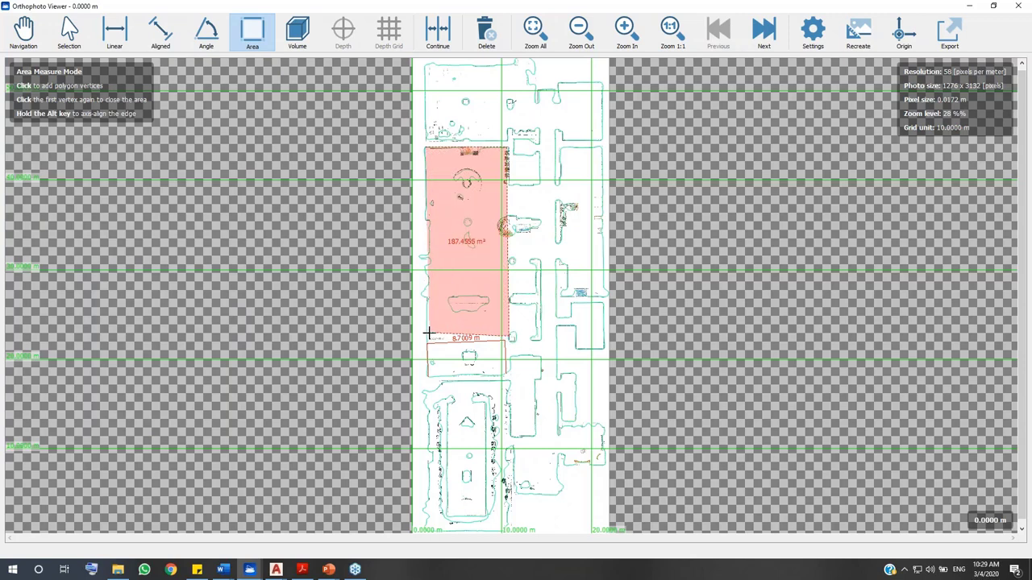
{"action": "left_click", "coordinate": [425, 338]}
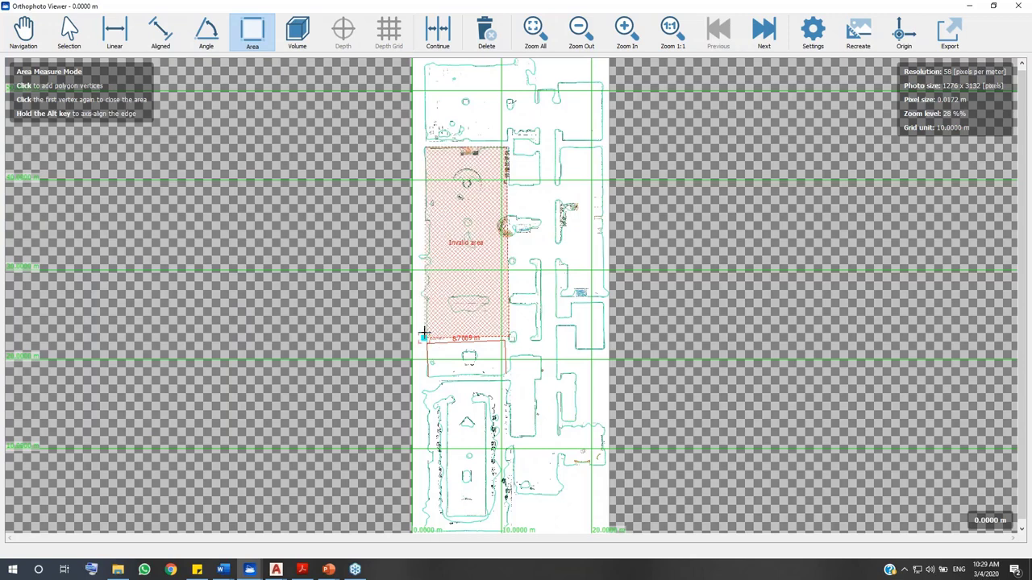
{"action": "left_click", "coordinate": [425, 146]}
{"action": "left_click", "coordinate": [423, 147]}
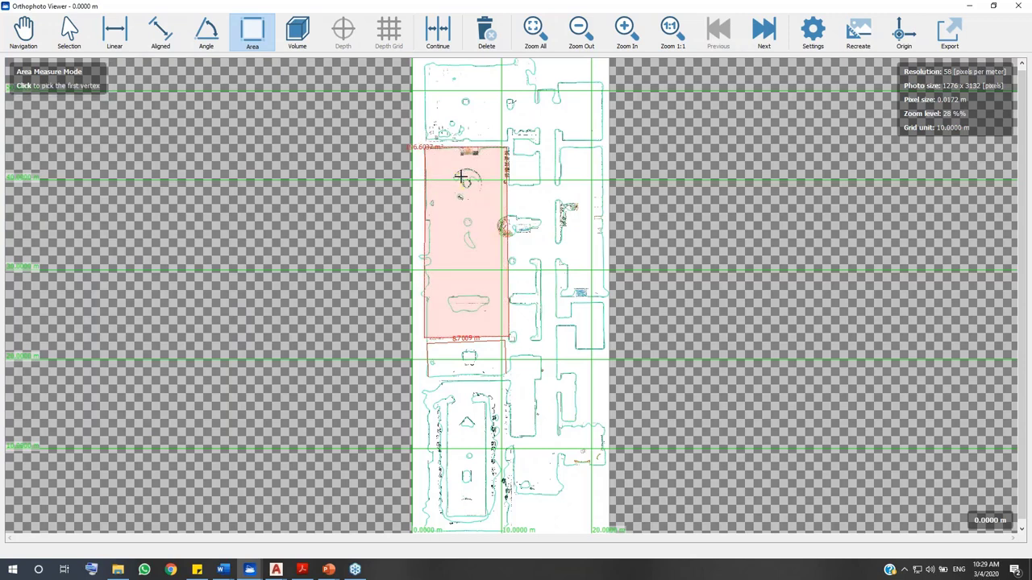
{"action": "scroll", "coordinate": [468, 169], "scroll_direction": "up", "scroll_amount": 3}
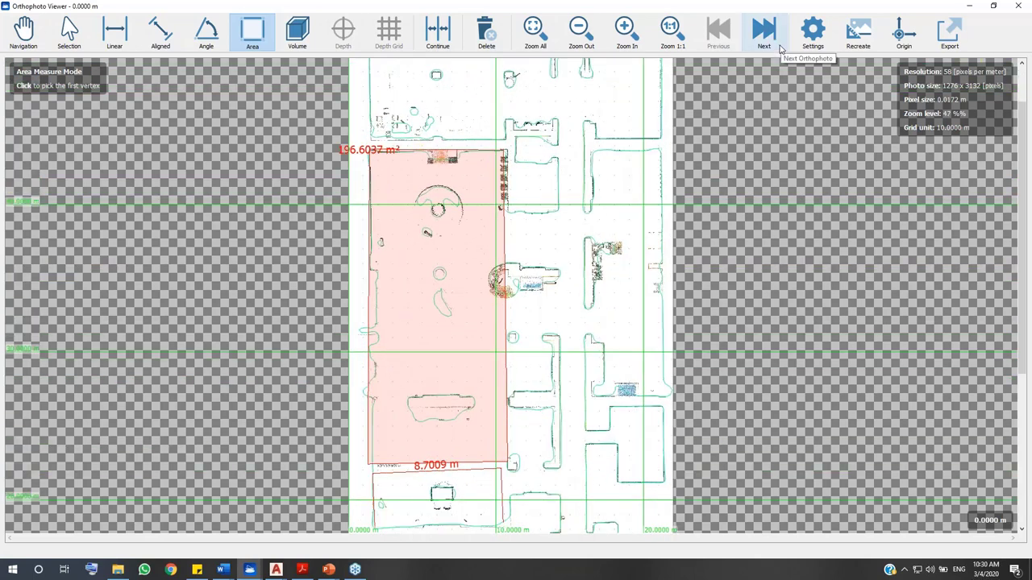
View the 0.8 m and 1.6 m section orthophotos in turn, and close the orthophoto viewer
{"action": "left_click", "coordinate": [764, 32]}
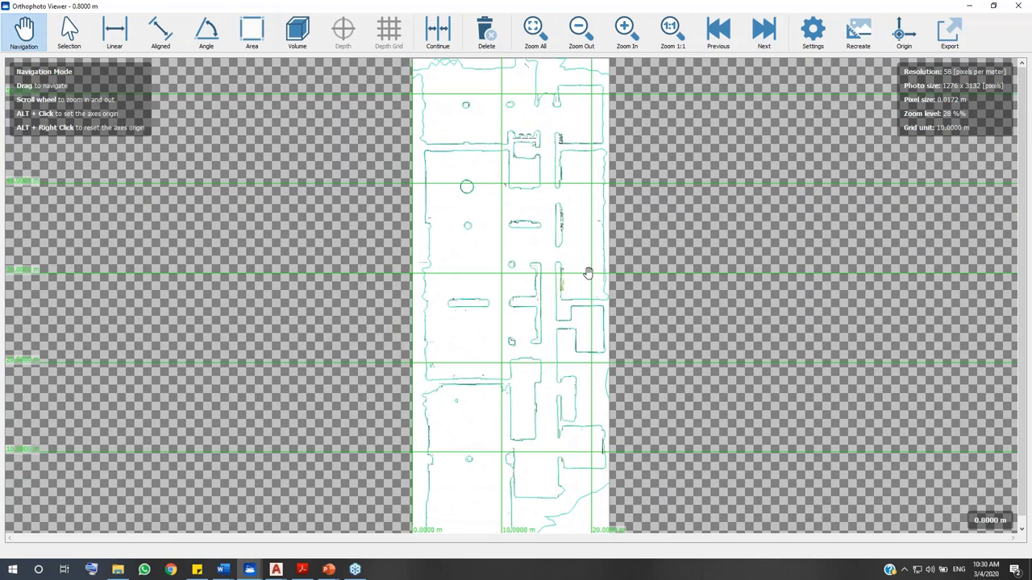
{"action": "left_click", "coordinate": [764, 34]}
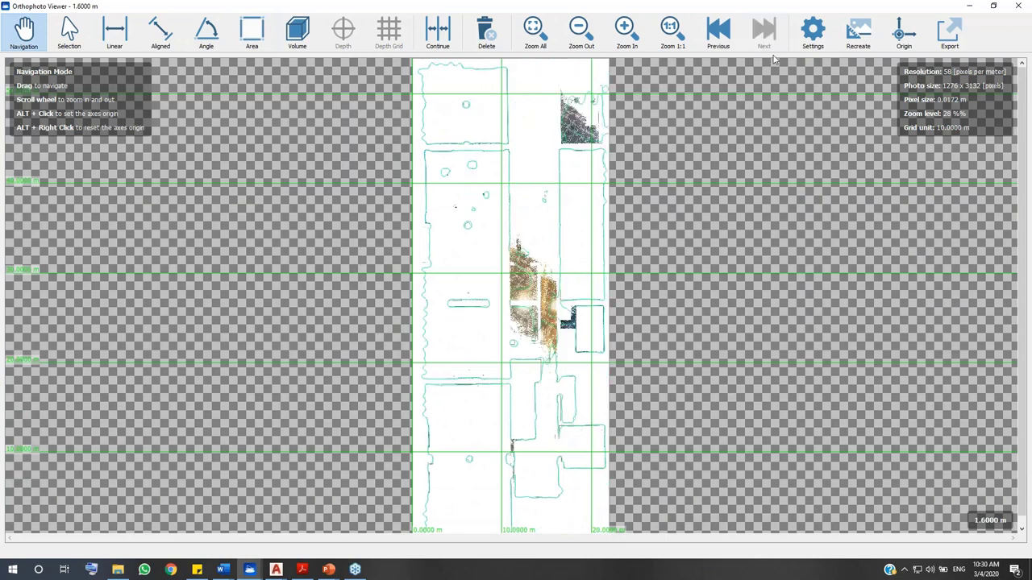
{"action": "left_click", "coordinate": [1020, 8]}
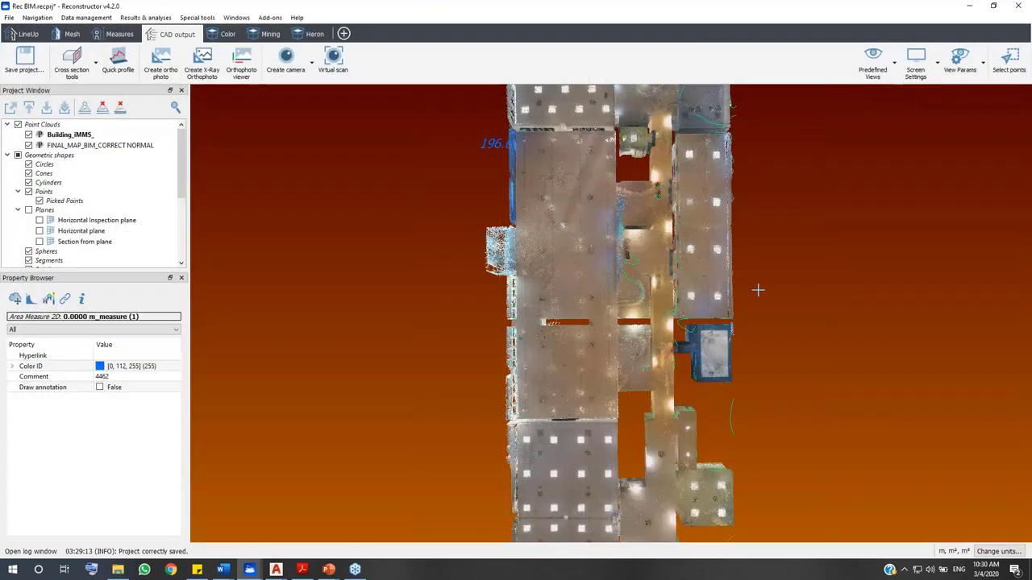
Expand the plane section survey results to examine its cross-sections, orthophotos with their measures, and slices
{"action": "left_click_drag", "start_coordinate": [681, 349], "coordinate": [66, 150]}
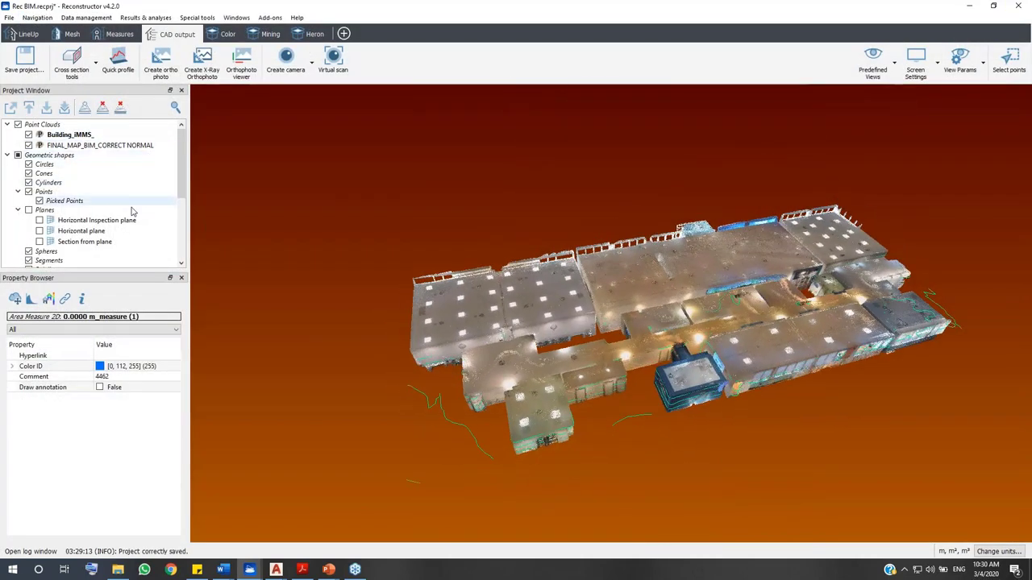
{"action": "left_click_drag", "start_coordinate": [183, 191], "coordinate": [183, 242]}
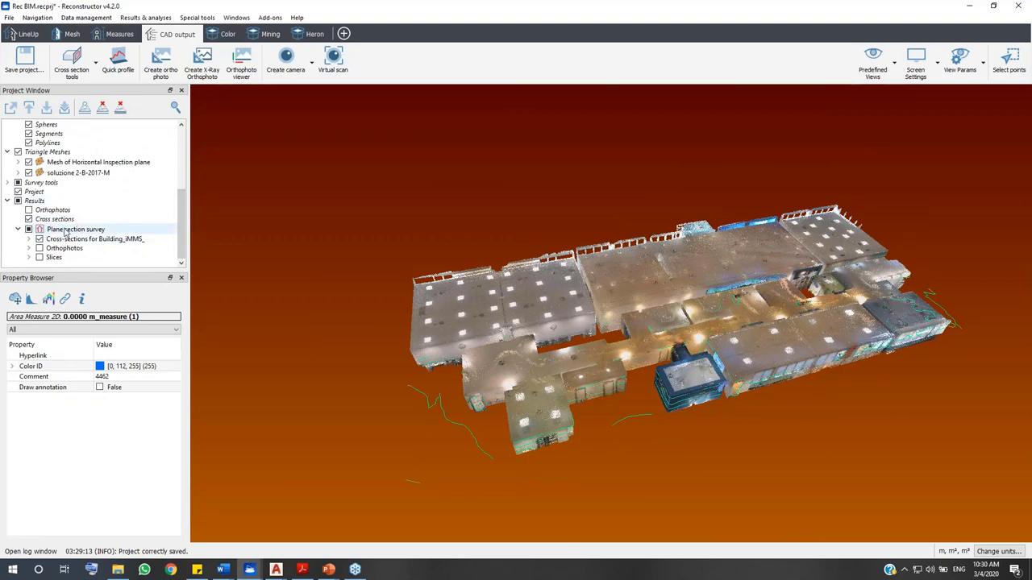
{"action": "left_click", "coordinate": [29, 240]}
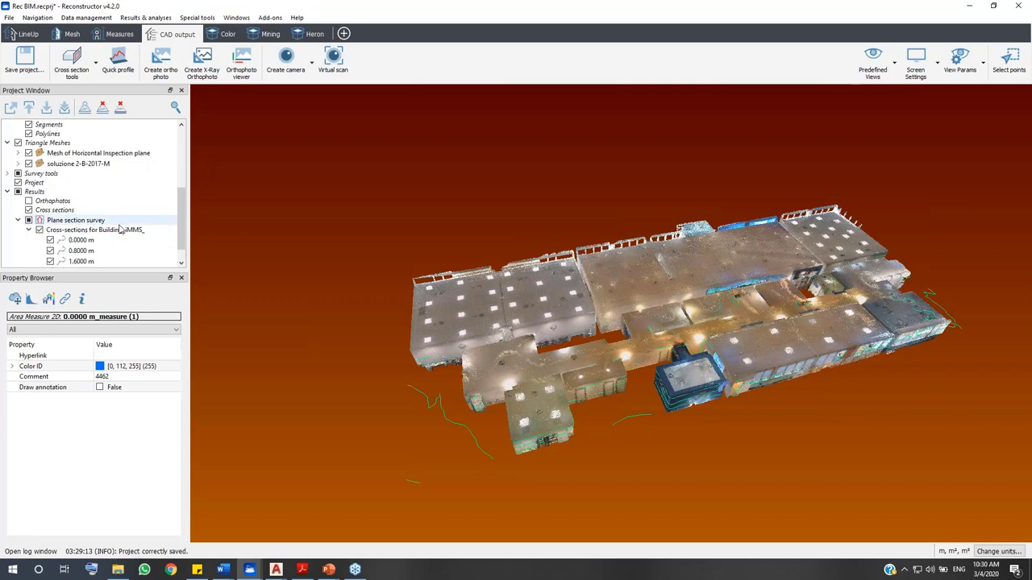
{"action": "left_click", "coordinate": [29, 253]}
{"action": "left_click", "coordinate": [39, 263]}
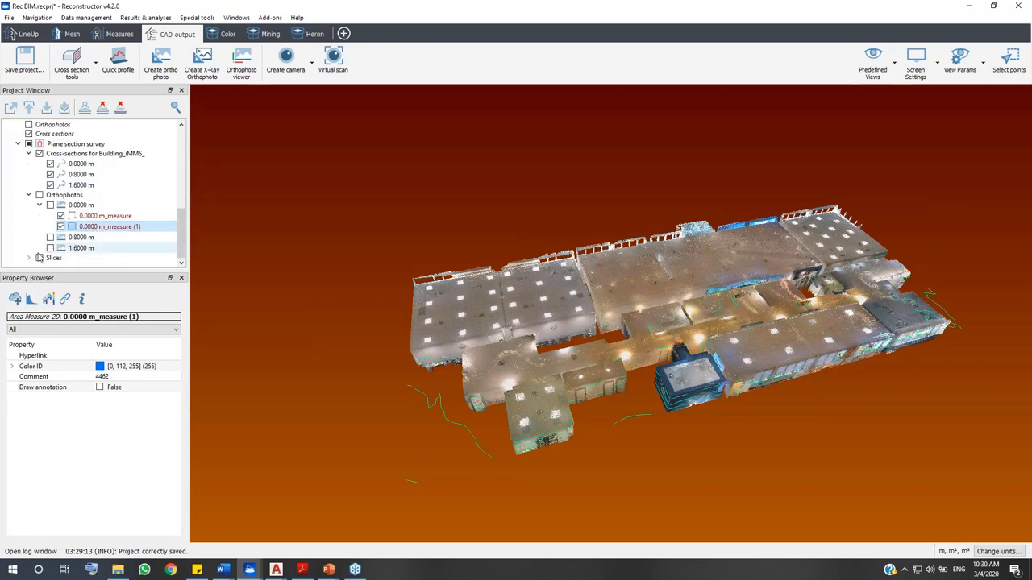
{"action": "left_click", "coordinate": [29, 258]}
{"action": "scroll", "coordinate": [129, 238], "scroll_direction": "up", "scroll_amount": 1}
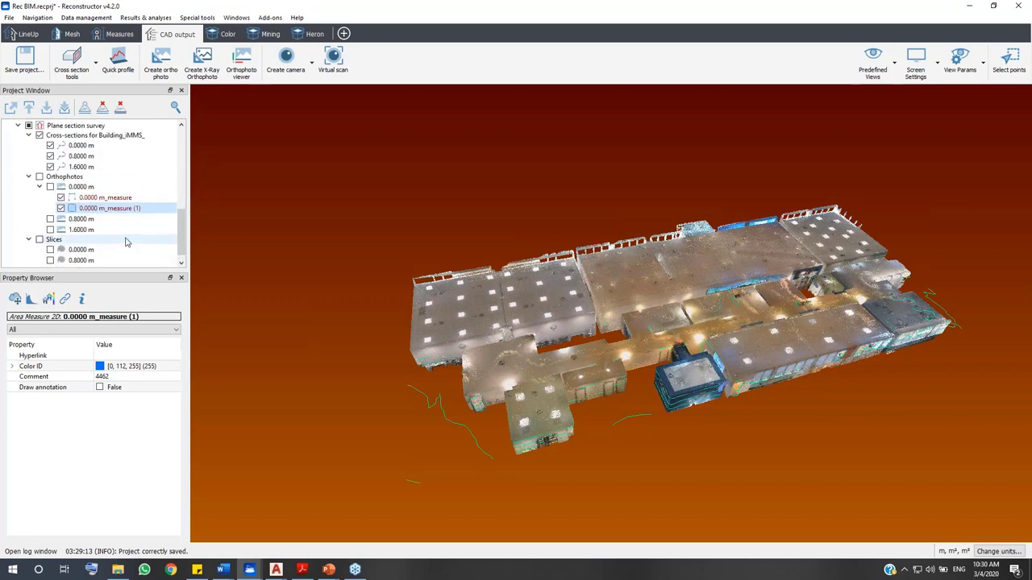
Review the plane section survey's export formats for orthophotos, cross sections and section slices, and cancel the export
{"action": "right_click", "coordinate": [89, 129]}
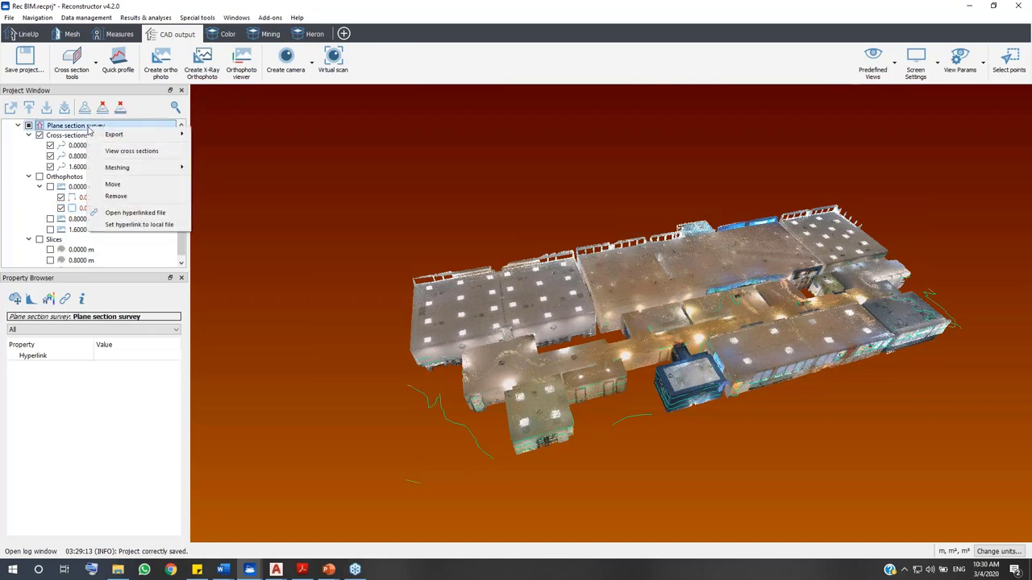
{"action": "mouse_move", "coordinate": [114, 136]}
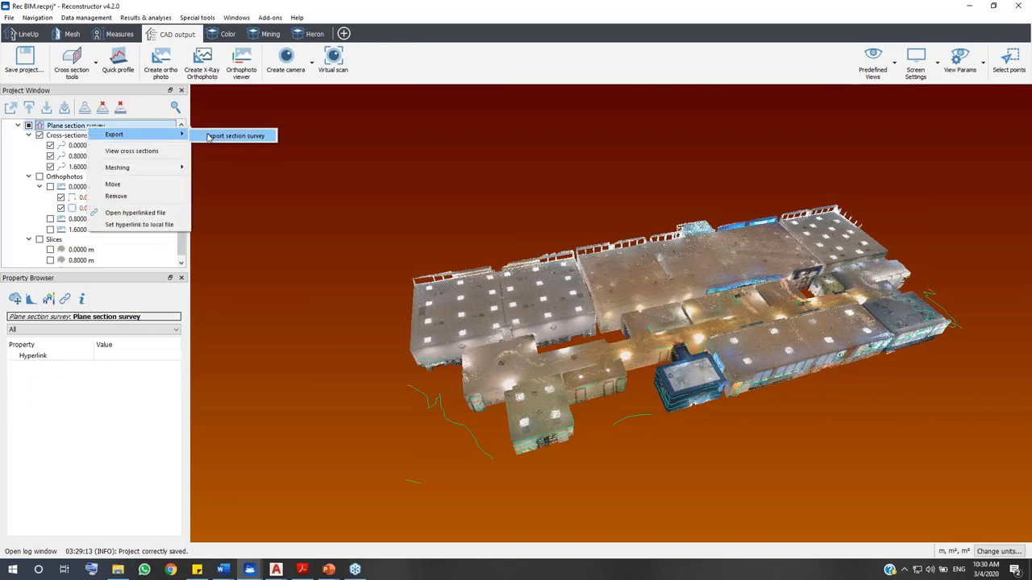
{"action": "left_click", "coordinate": [234, 135]}
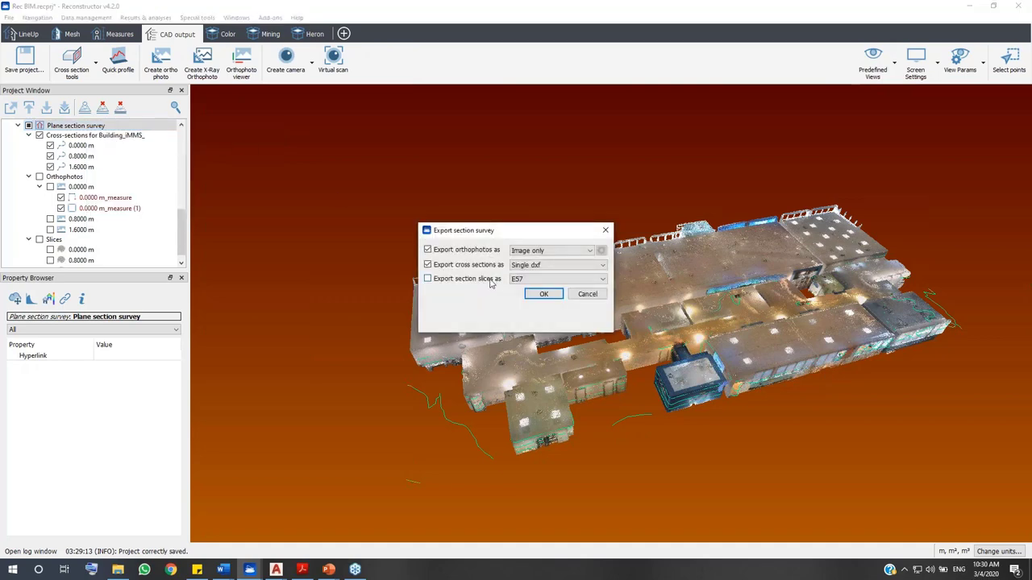
{"action": "left_click", "coordinate": [556, 252]}
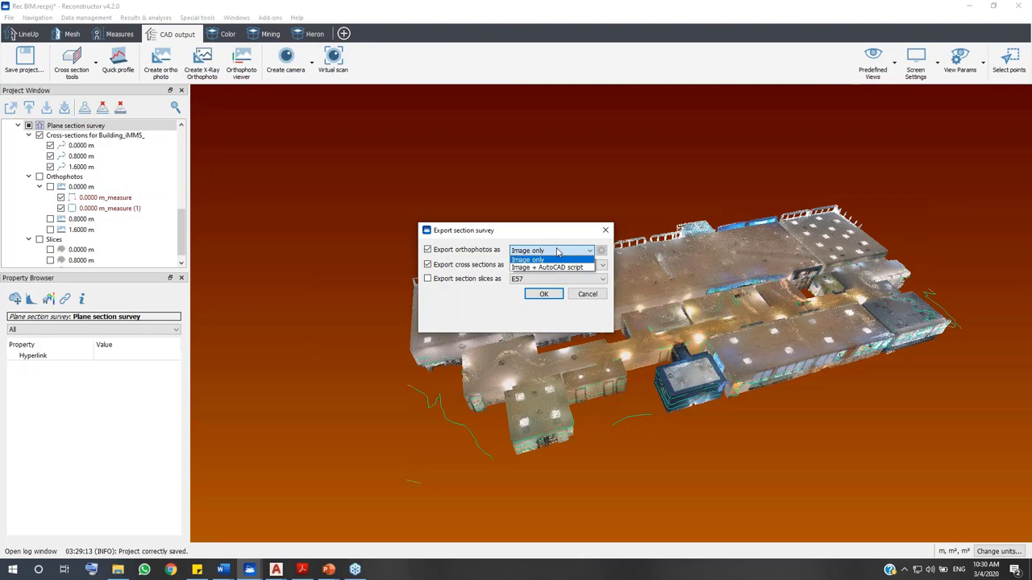
{"action": "left_click", "coordinate": [494, 298]}
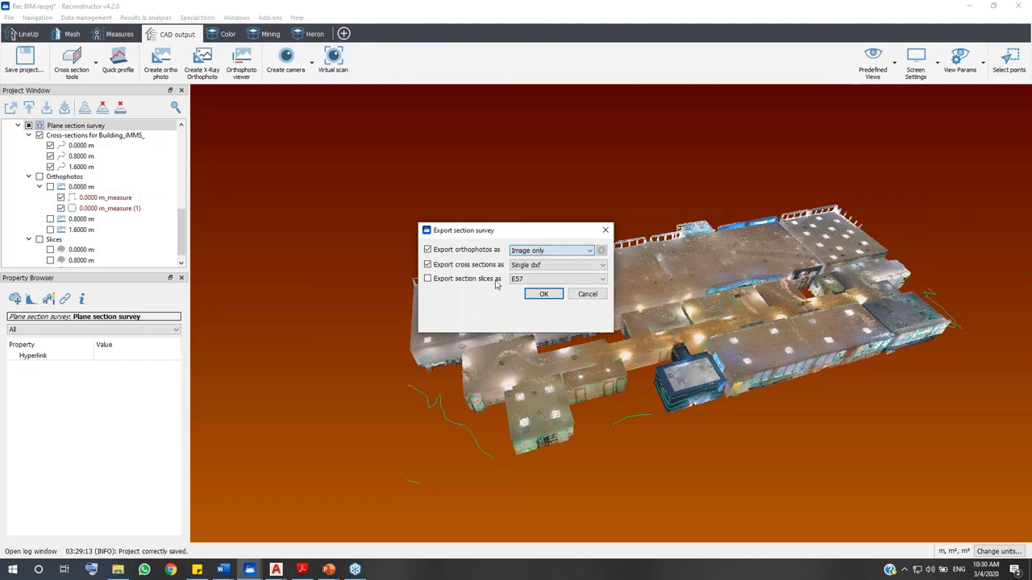
{"action": "left_click", "coordinate": [551, 269]}
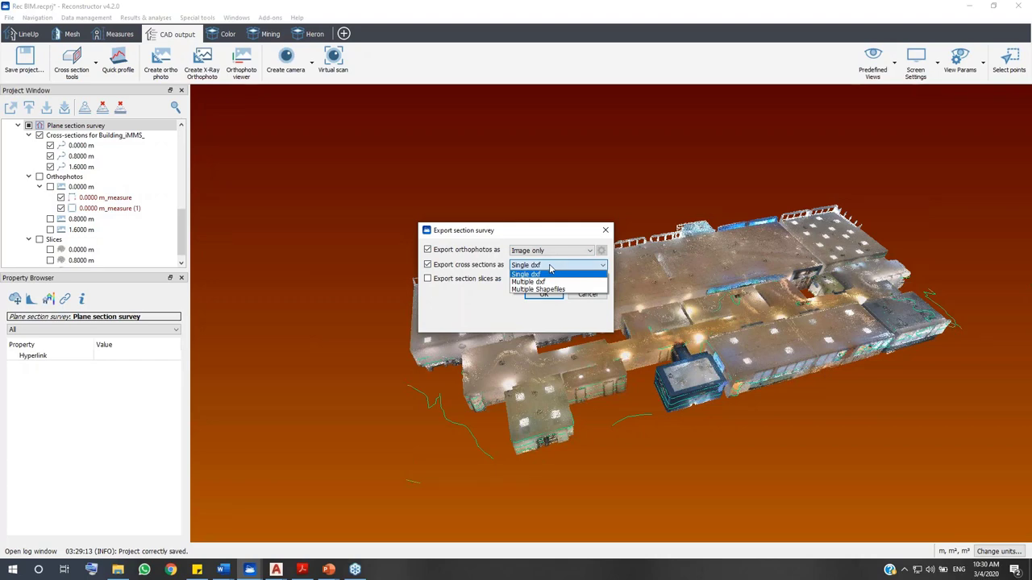
{"action": "left_click", "coordinate": [479, 310]}
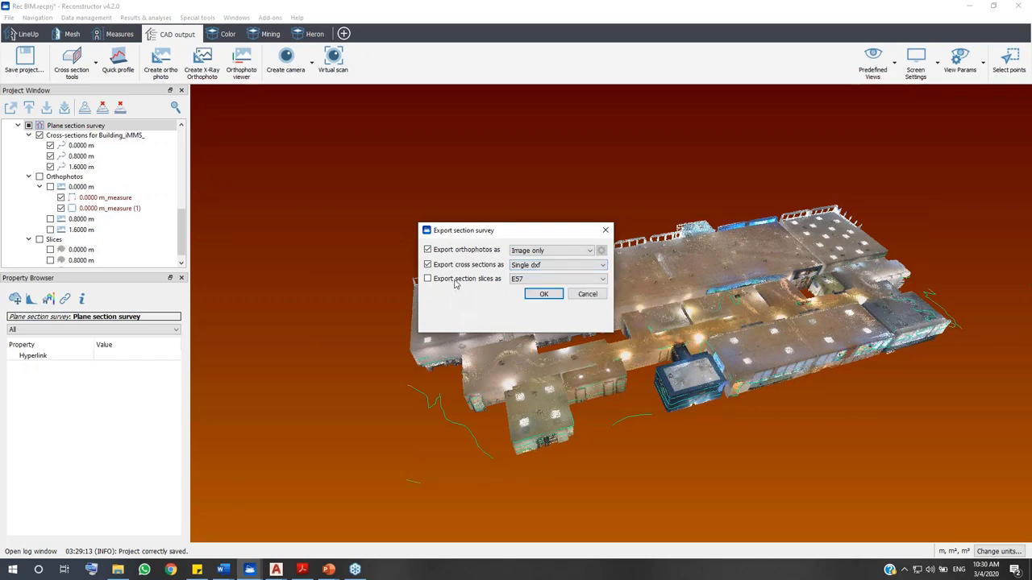
{"action": "left_click", "coordinate": [531, 280]}
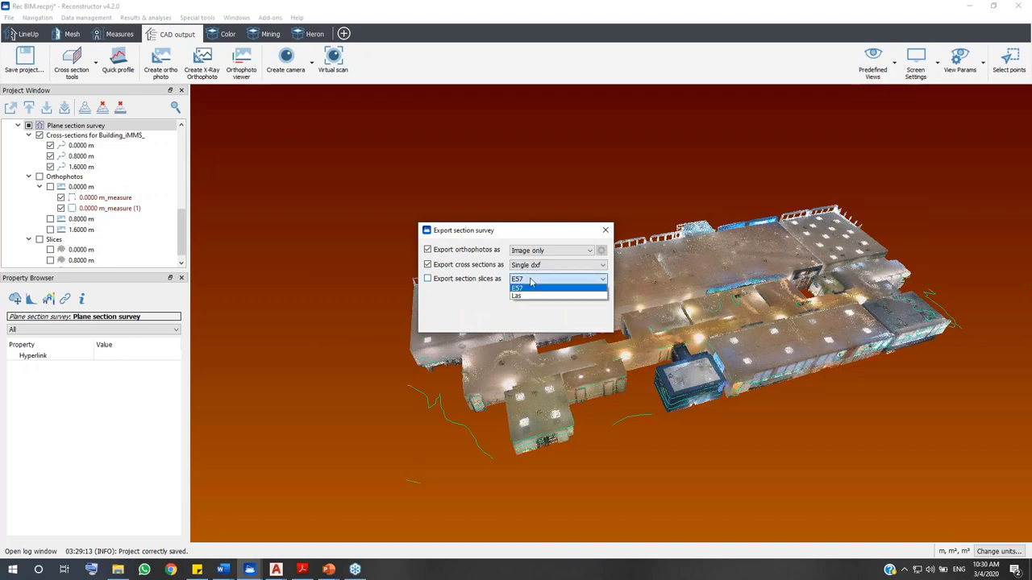
{"action": "left_click", "coordinate": [468, 306]}
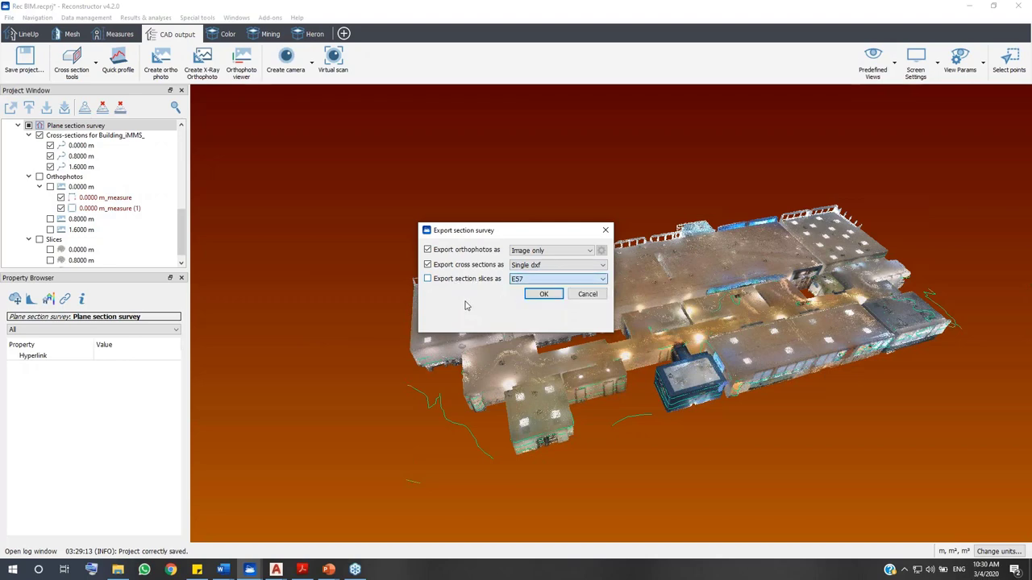
{"action": "left_click", "coordinate": [589, 294]}
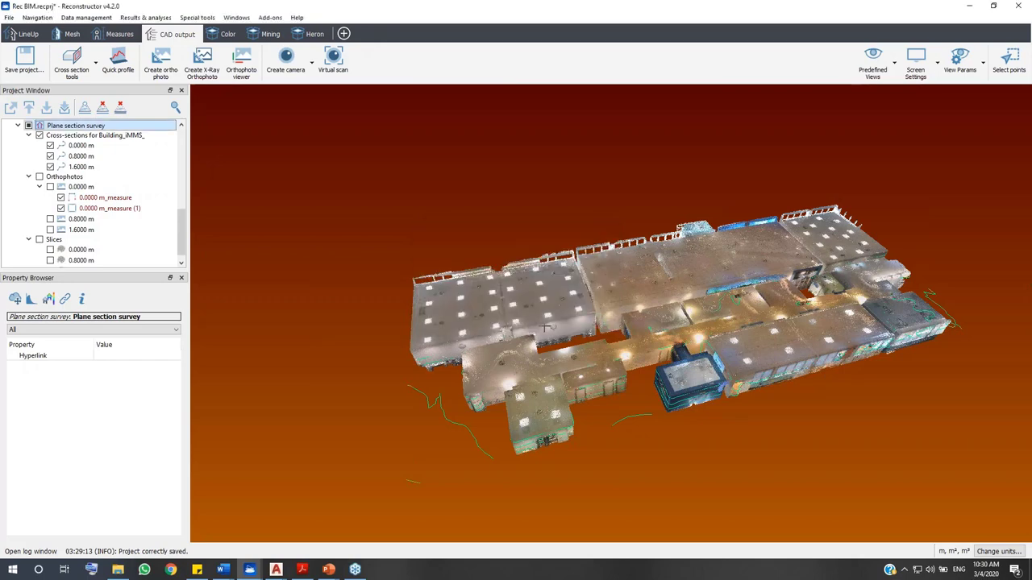
Unload the Building_iMMS_ point cloud and hide all of its cross-sections in the plane section survey
{"action": "left_click_drag", "start_coordinate": [538, 328], "coordinate": [552, 326]}
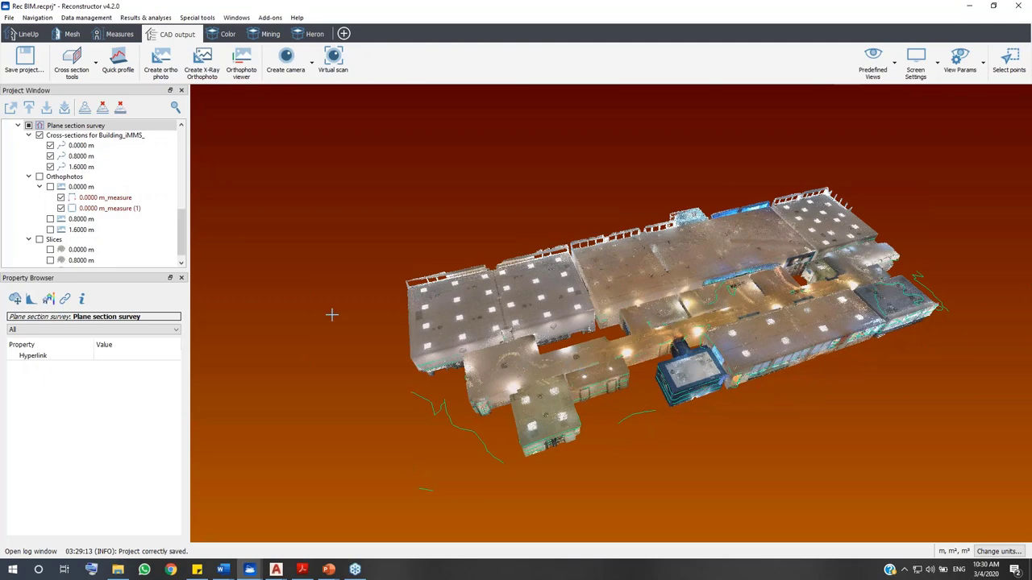
{"action": "left_click_drag", "start_coordinate": [181, 237], "coordinate": [182, 158]}
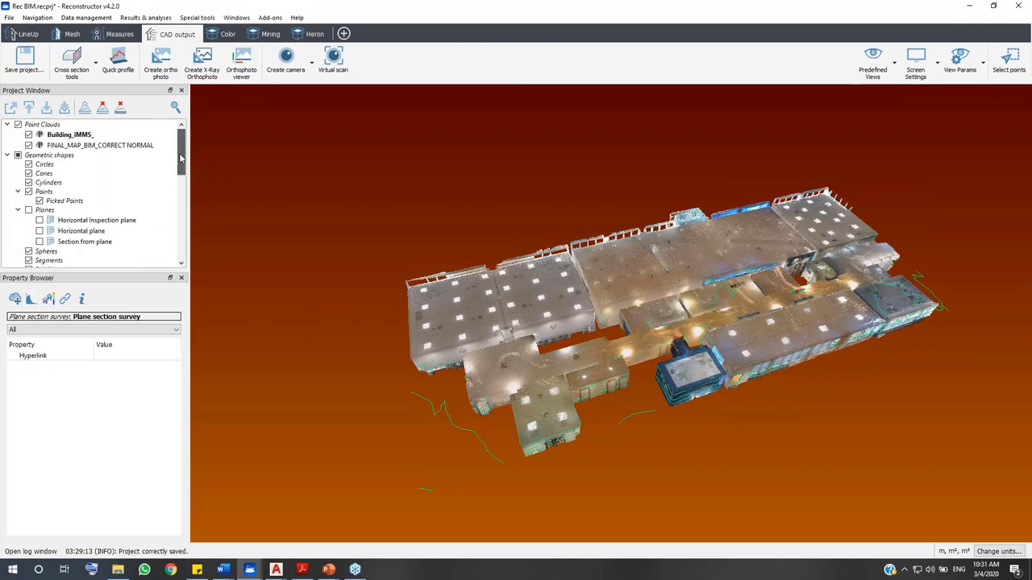
{"action": "left_click", "coordinate": [87, 135]}
{"action": "left_click", "coordinate": [65, 107]}
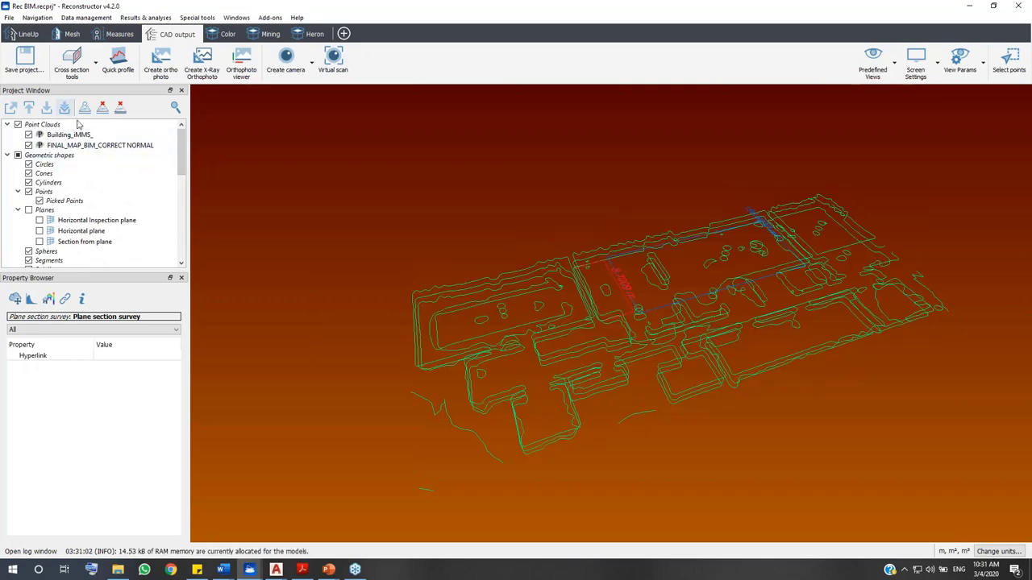
{"action": "scroll", "coordinate": [47, 247], "scroll_direction": "down", "scroll_amount": 5}
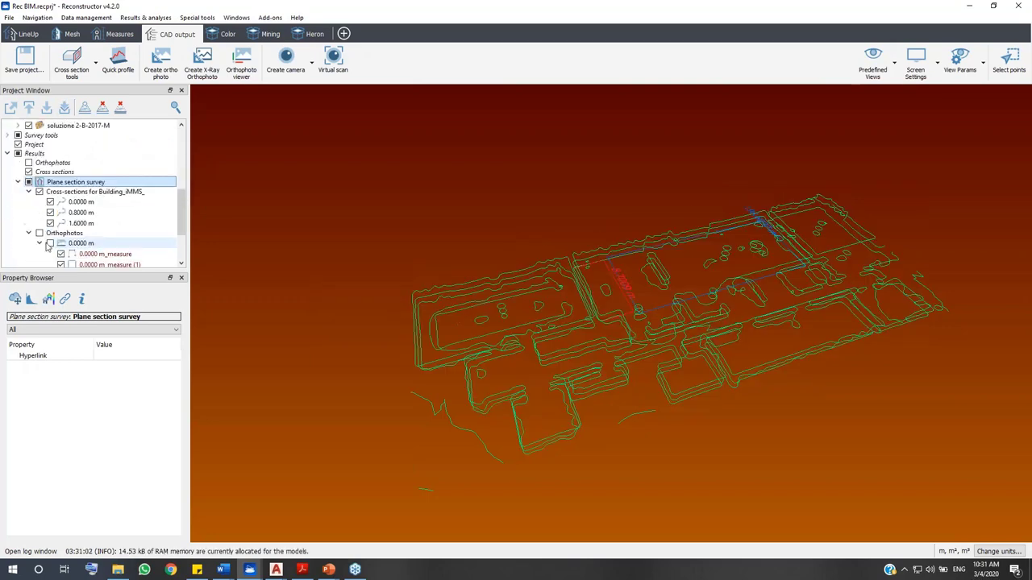
{"action": "left_click", "coordinate": [39, 192]}
Load the FINAL_MAP_BIM_CORRECT NORMAL point cloud model
{"action": "scroll", "coordinate": [93, 196], "scroll_direction": "up", "scroll_amount": 2}
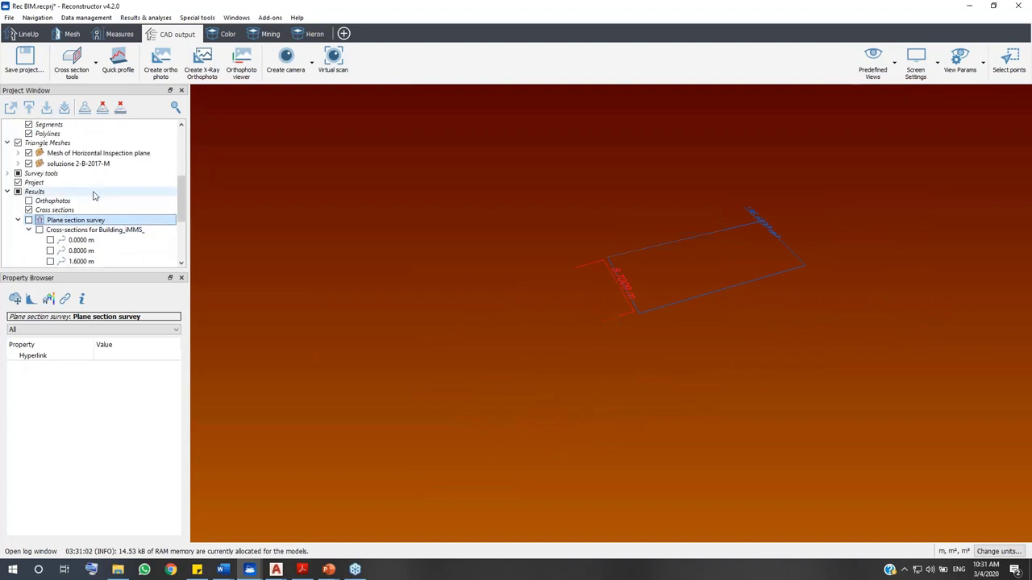
{"action": "scroll", "coordinate": [94, 196], "scroll_direction": "up", "scroll_amount": 6}
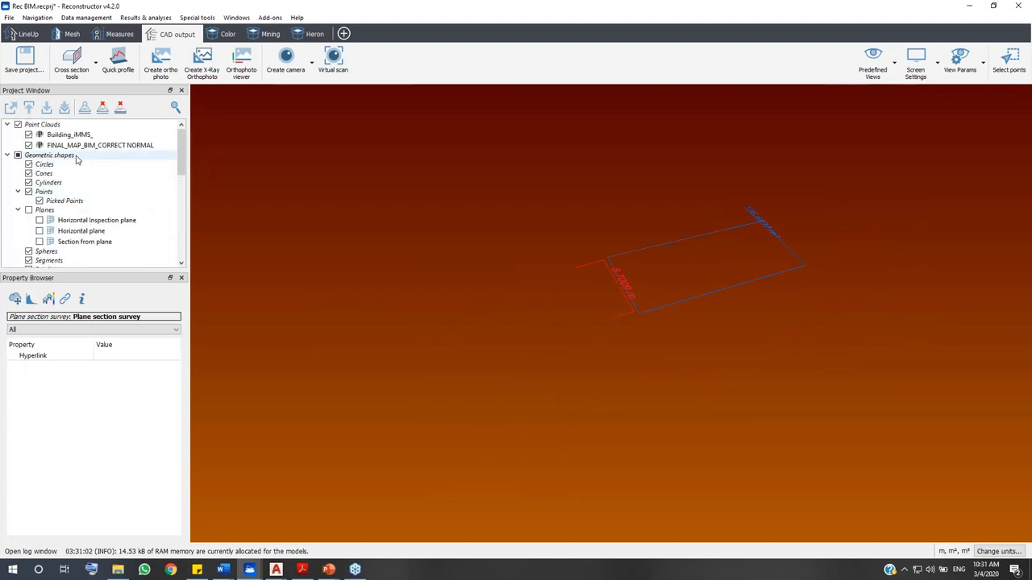
{"action": "left_click", "coordinate": [80, 145]}
{"action": "right_click", "coordinate": [82, 146]}
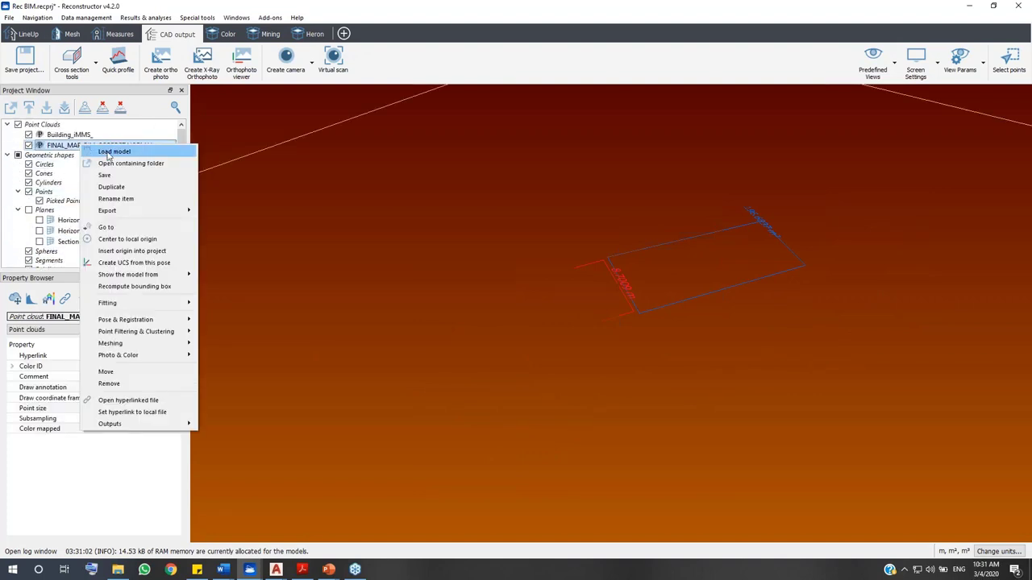
{"action": "left_click", "coordinate": [108, 152]}
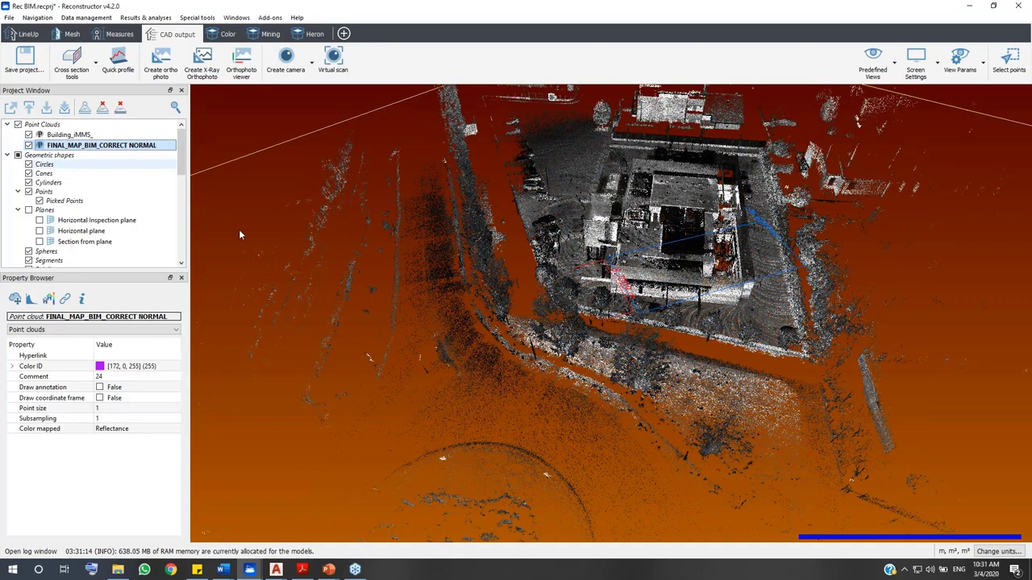
Hide both measures of the 0.0000 m orthophoto in the plane section survey
{"action": "scroll", "coordinate": [103, 231], "scroll_direction": "down", "scroll_amount": 6}
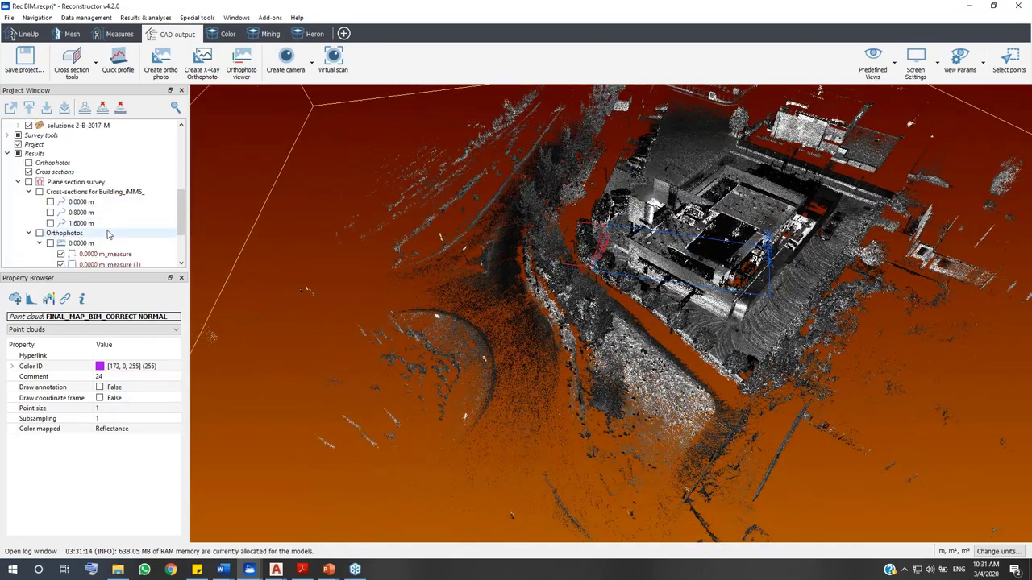
{"action": "left_click", "coordinate": [61, 216]}
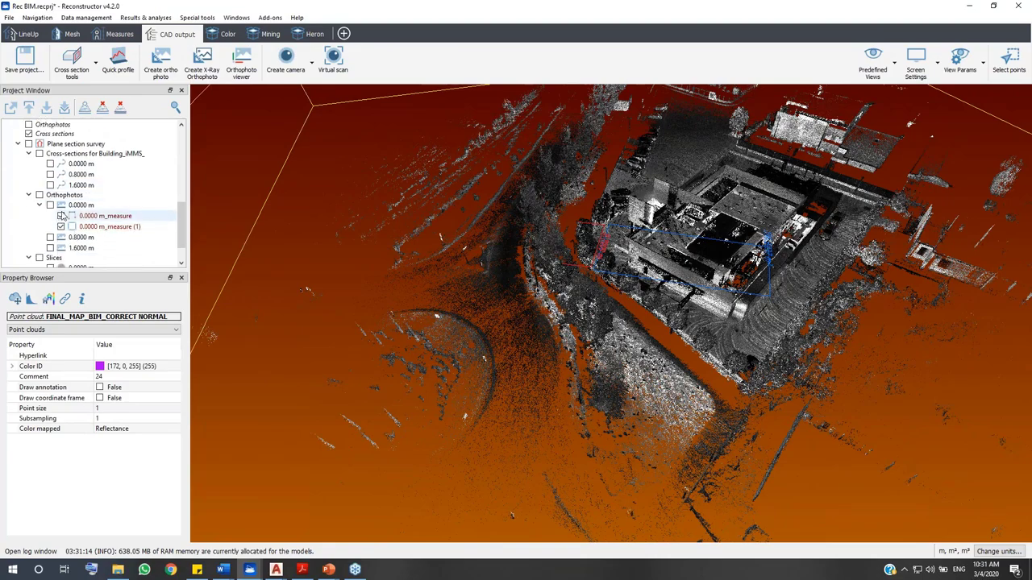
{"action": "left_click", "coordinate": [61, 227]}
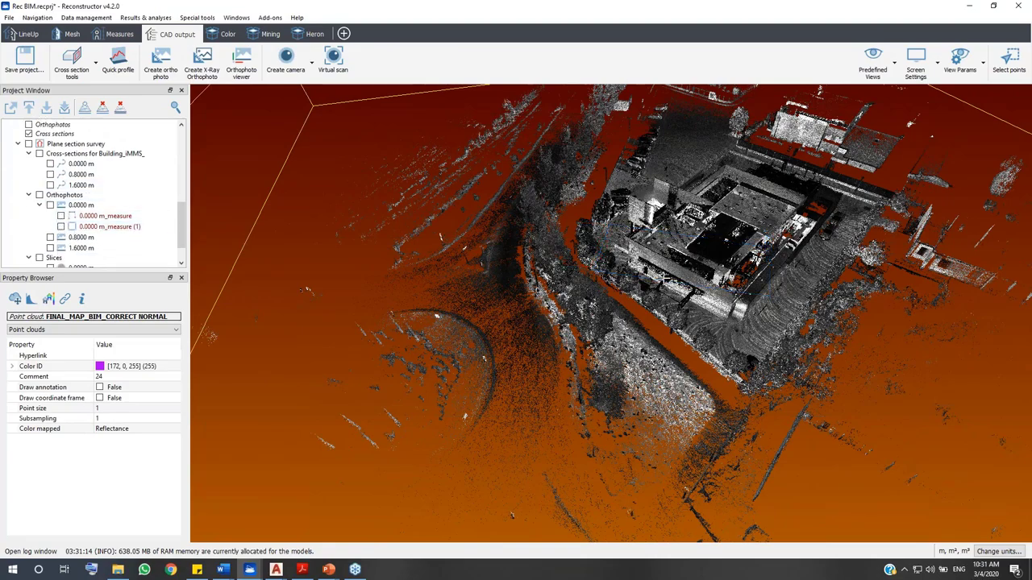
{"action": "left_click_drag", "start_coordinate": [664, 279], "coordinate": [606, 339]}
{"action": "left_click_drag", "start_coordinate": [597, 488], "coordinate": [411, 368]}
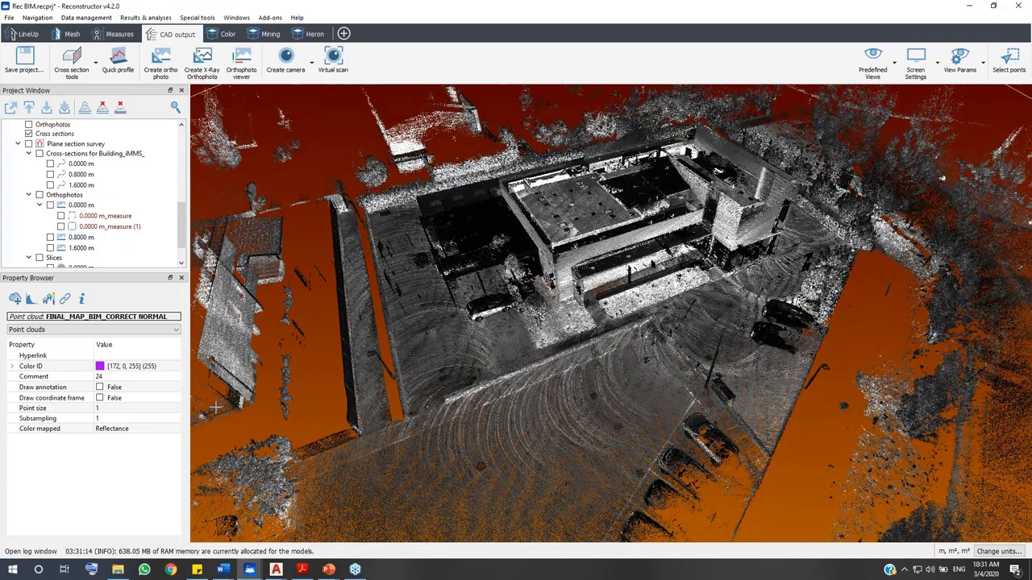
Start importing the ModuloDidattico_centrale IFC file from the raw data folder into the project
{"action": "left_click", "coordinate": [118, 569]}
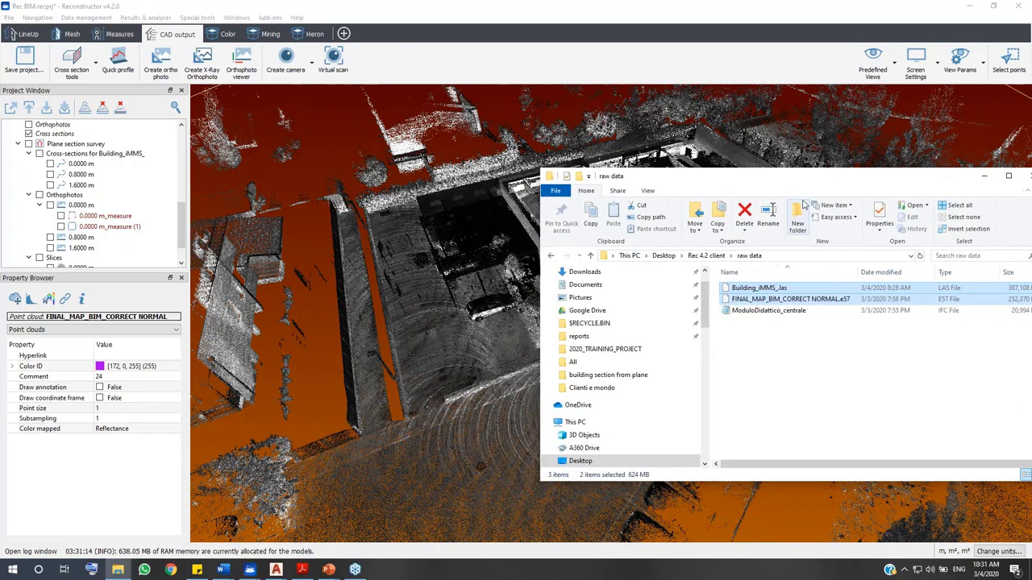
{"action": "left_click", "coordinate": [771, 313]}
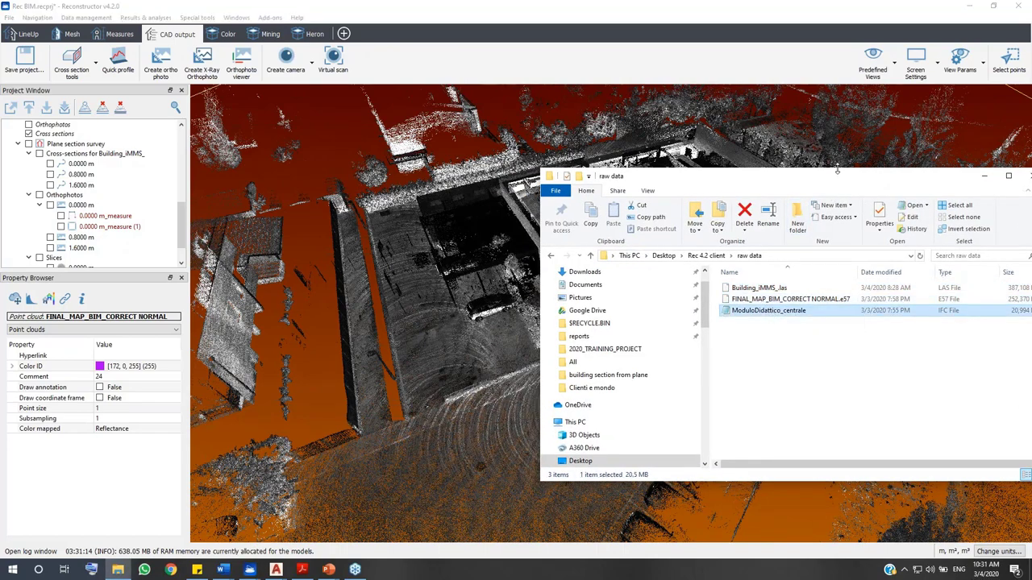
{"action": "left_click_drag", "start_coordinate": [837, 170], "coordinate": [774, 167]}
{"action": "left_click_drag", "start_coordinate": [704, 307], "coordinate": [459, 318]}
{"action": "left_click", "coordinate": [650, 294]}
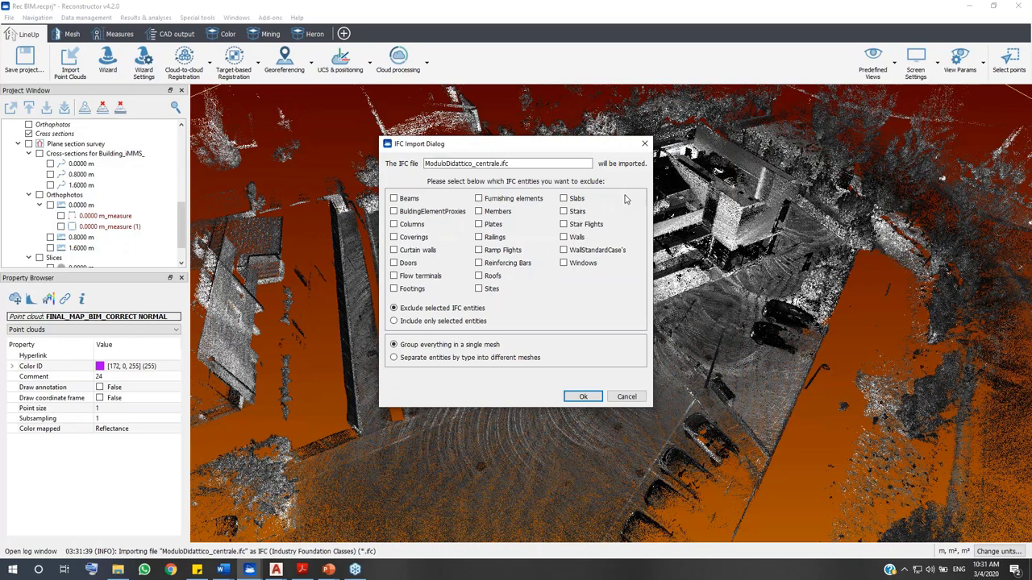
Mark beams, columns and slabs as entities to exclude from the IFC import, and cancel the import
{"action": "left_click", "coordinate": [394, 199]}
{"action": "left_click", "coordinate": [394, 224]}
{"action": "left_click", "coordinate": [565, 201]}
{"action": "left_click", "coordinate": [631, 400]}
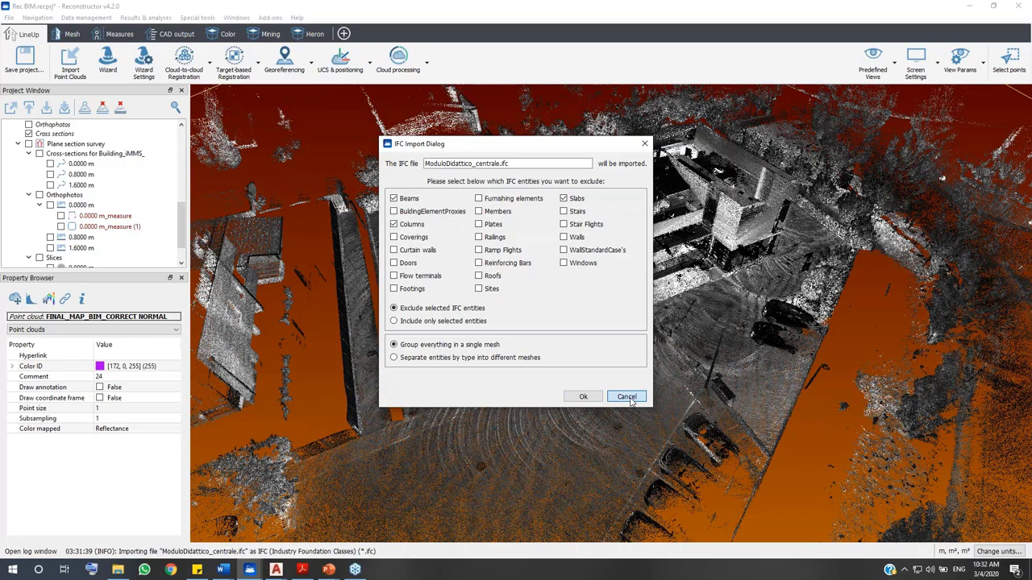
{"action": "left_click", "coordinate": [627, 397]}
Load the soluzione 2-B-2017-M triangle mesh and view it together with the point cloud
{"action": "left_click_drag", "start_coordinate": [530, 272], "coordinate": [465, 306]}
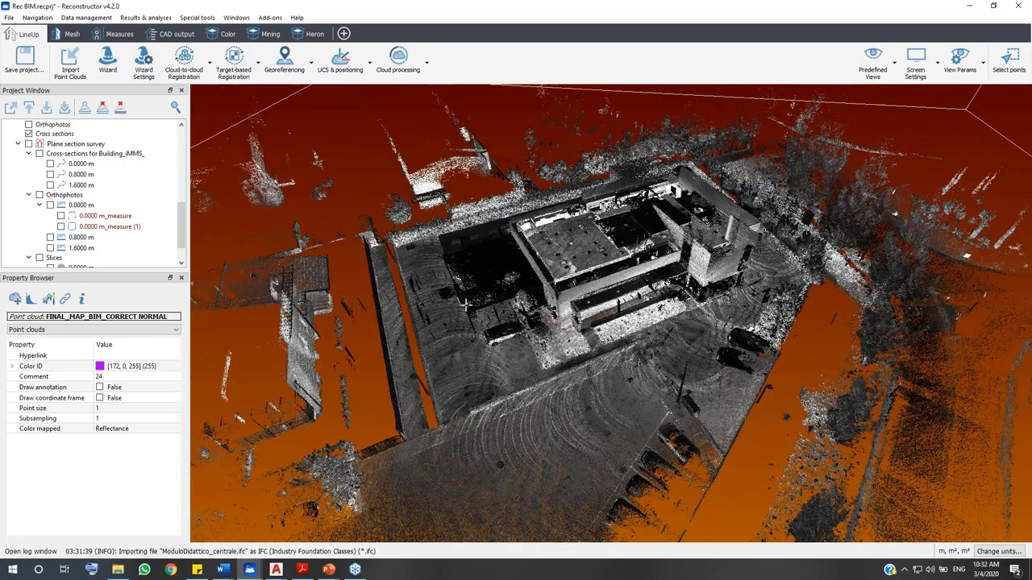
{"action": "scroll", "coordinate": [133, 210], "scroll_direction": "up", "scroll_amount": 1}
{"action": "scroll", "coordinate": [134, 210], "scroll_direction": "up", "scroll_amount": 3}
{"action": "right_click", "coordinate": [97, 195]}
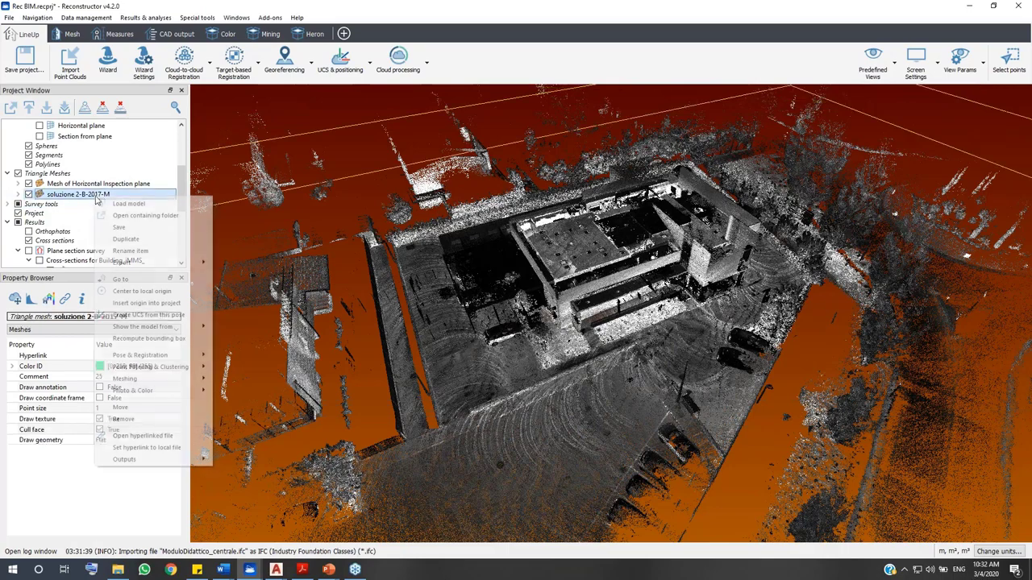
{"action": "left_click", "coordinate": [129, 204]}
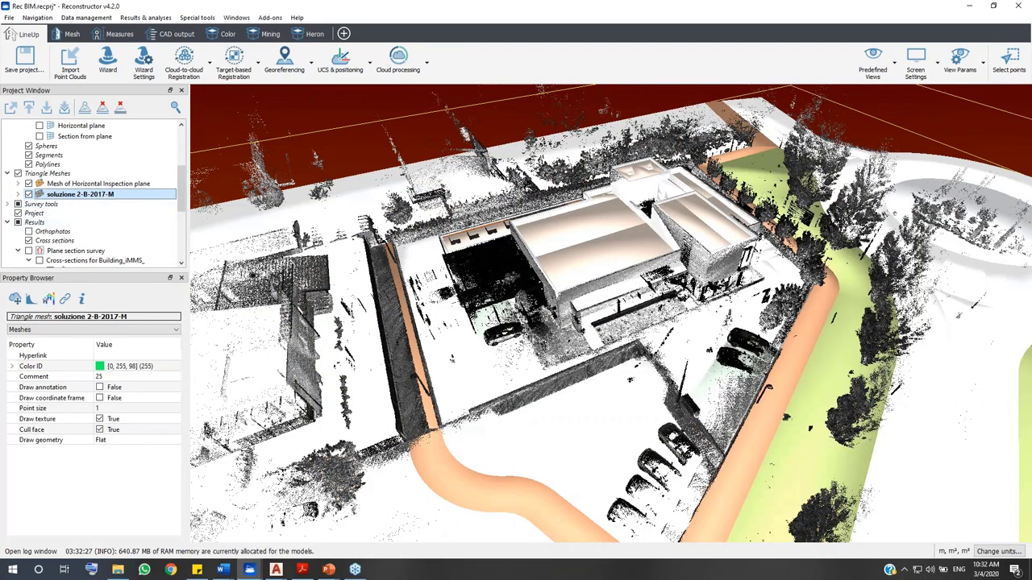
{"action": "scroll", "coordinate": [509, 323], "scroll_direction": "up", "scroll_amount": 2}
{"action": "scroll", "coordinate": [550, 337], "scroll_direction": "up", "scroll_amount": 1}
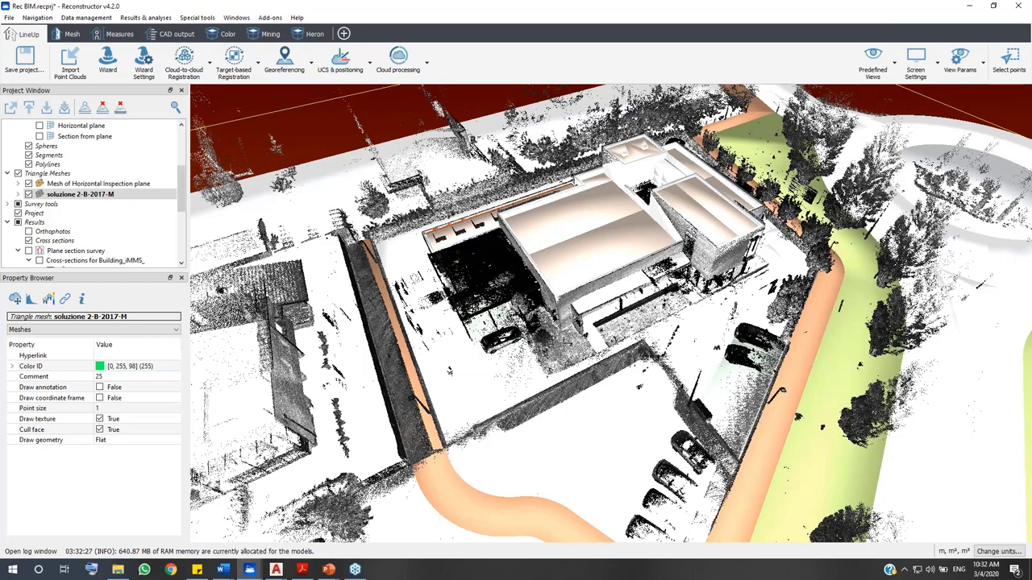
{"action": "left_click_drag", "start_coordinate": [449, 372], "coordinate": [526, 394]}
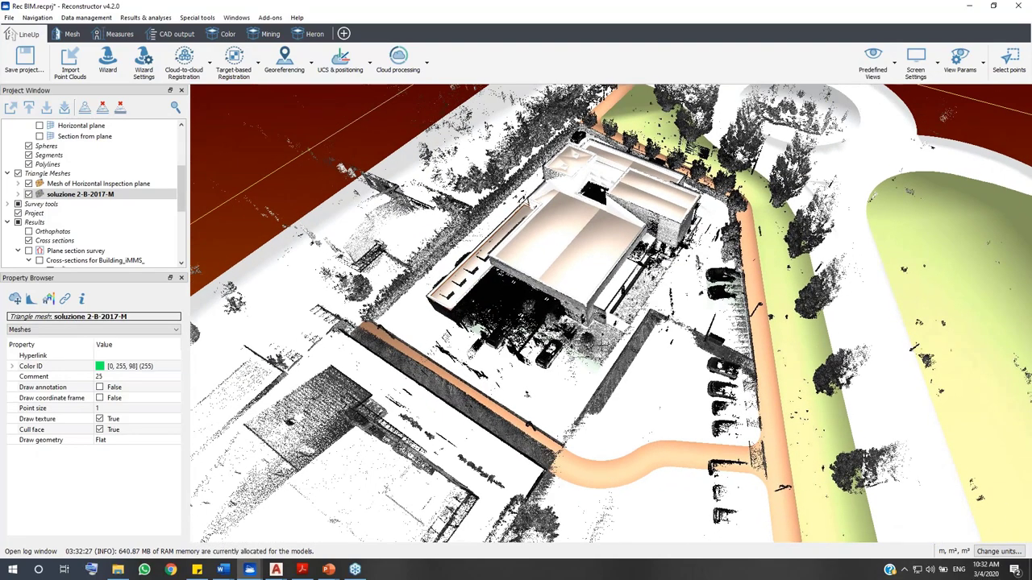
Start an inspection with soluzione 2-B-2017-M as reference mesh and assign FINAL_MAP_BIM_CORRECT NORMAL as the model to inspect
{"action": "left_click", "coordinate": [117, 35]}
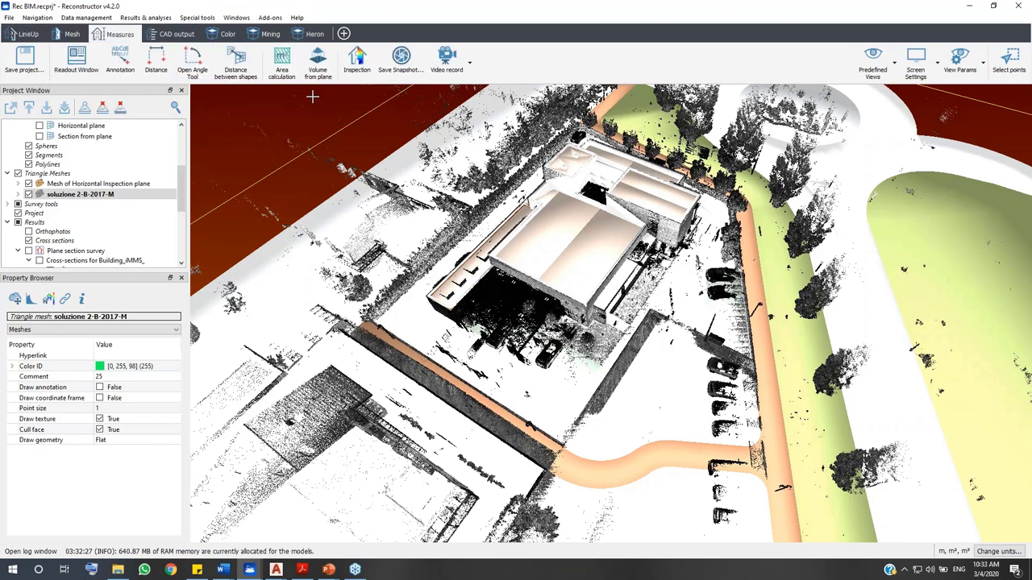
{"action": "left_click", "coordinate": [356, 58]}
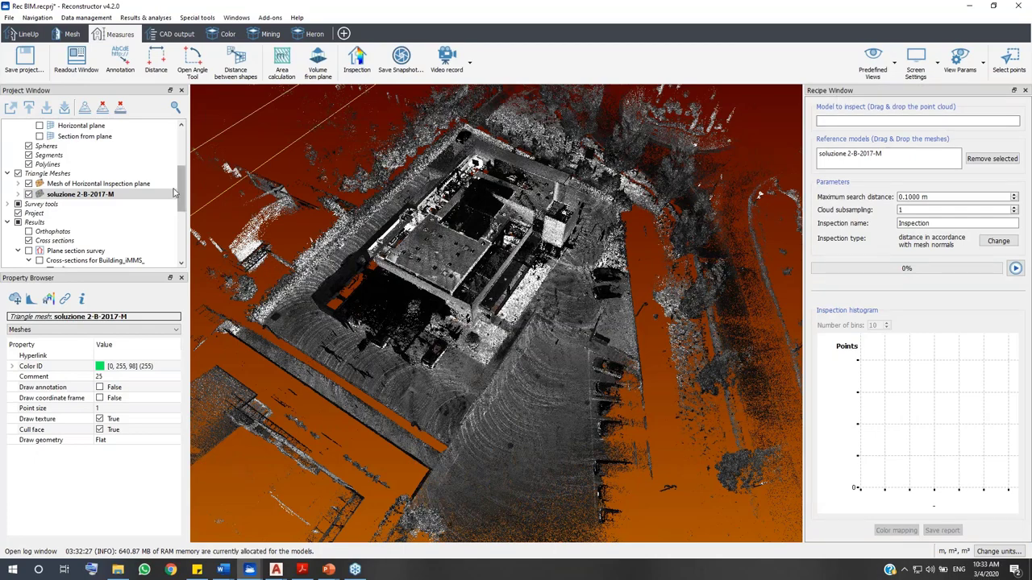
{"action": "left_click_drag", "start_coordinate": [180, 195], "coordinate": [182, 164]}
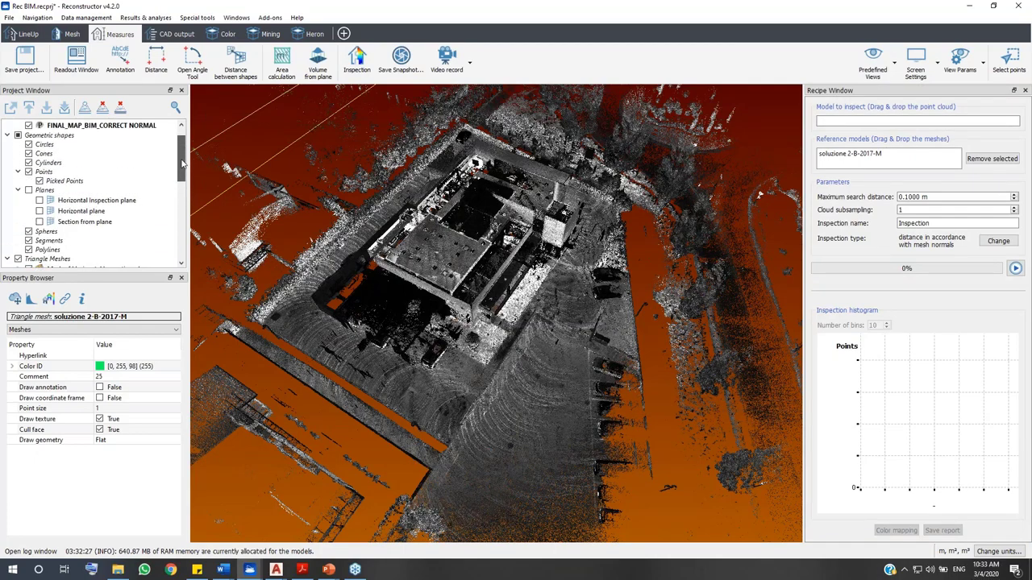
{"action": "scroll", "coordinate": [181, 161], "scroll_direction": "up", "scroll_amount": 2}
{"action": "left_click", "coordinate": [101, 145]}
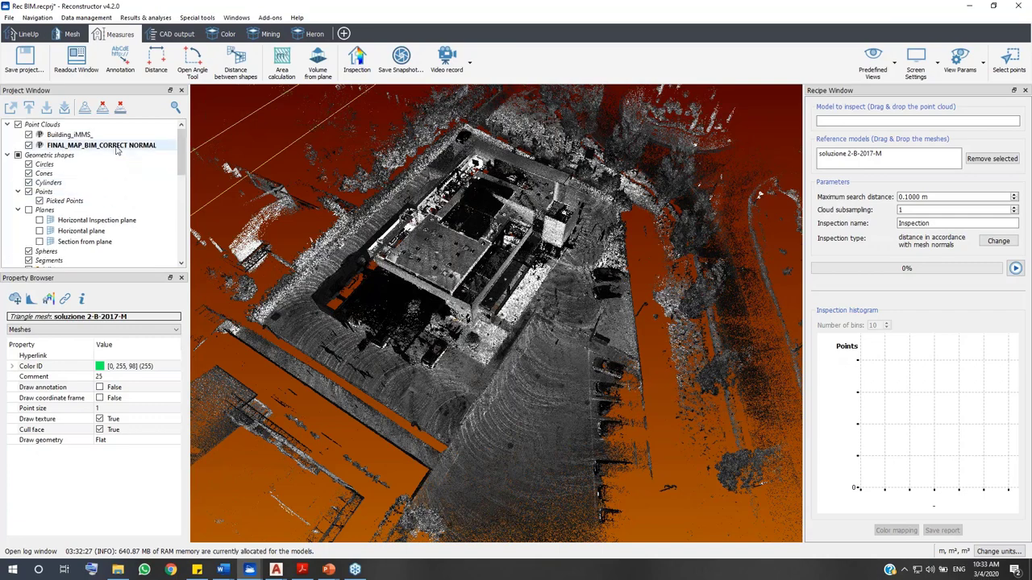
{"action": "left_click_drag", "start_coordinate": [101, 145], "coordinate": [883, 125]}
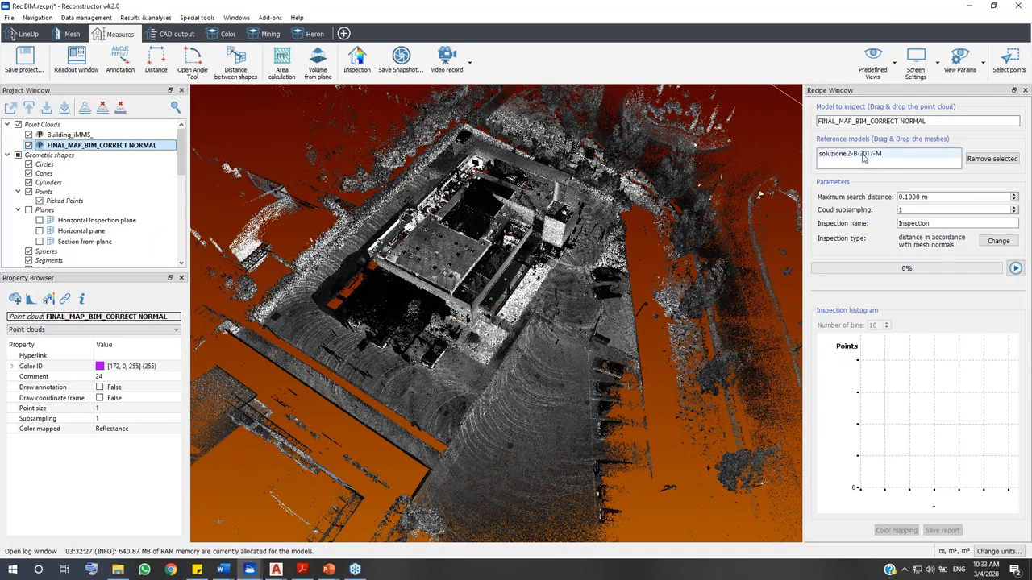
Set the maximum search distance to 0.3 m and name the inspection "Inspection - BIM 30cm verification"
{"action": "left_click", "coordinate": [921, 196]}
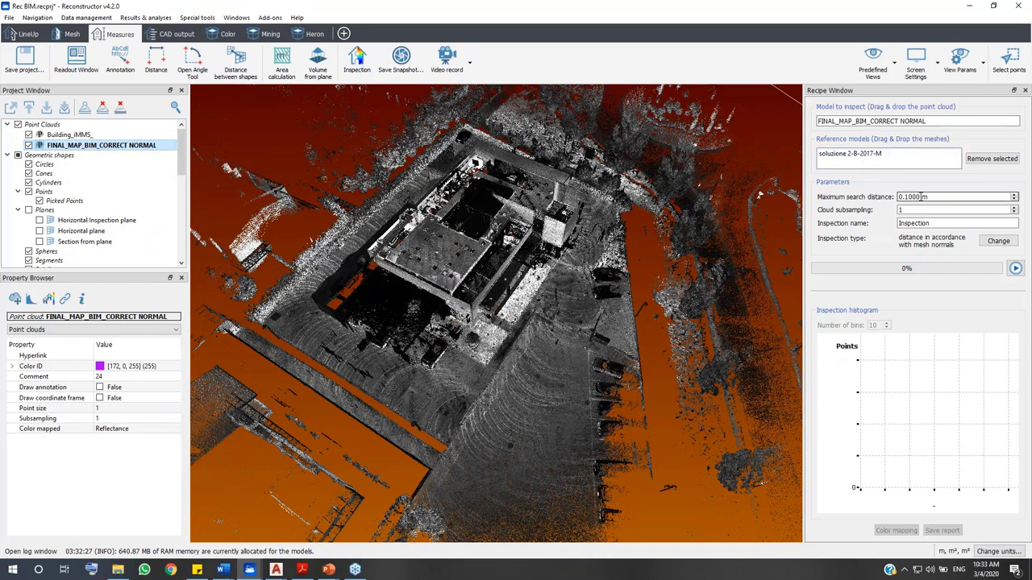
{"action": "left_click_drag", "start_coordinate": [921, 196], "coordinate": [898, 197]}
{"action": "type", "text": "1"}
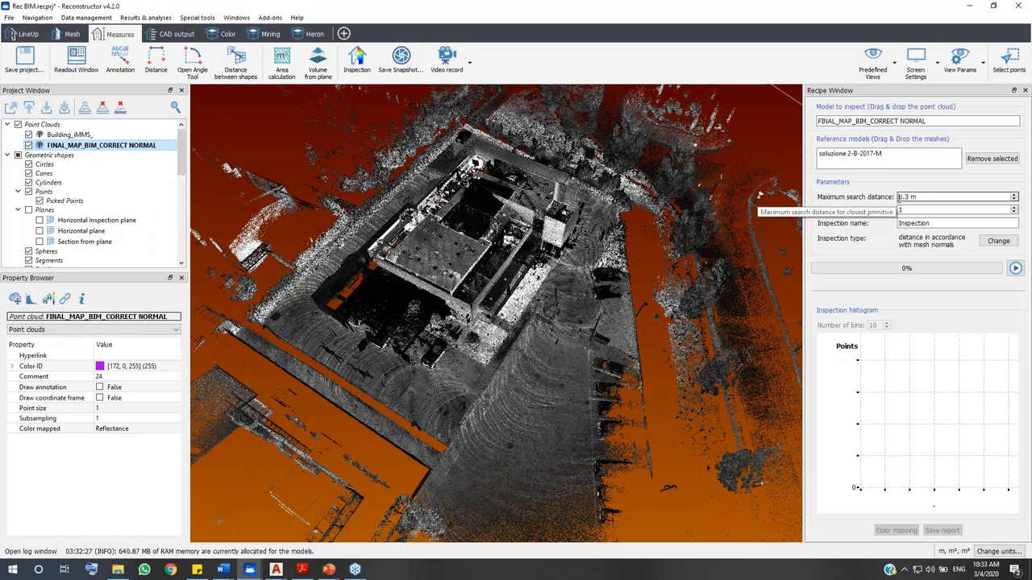
{"action": "left_click", "coordinate": [951, 223]}
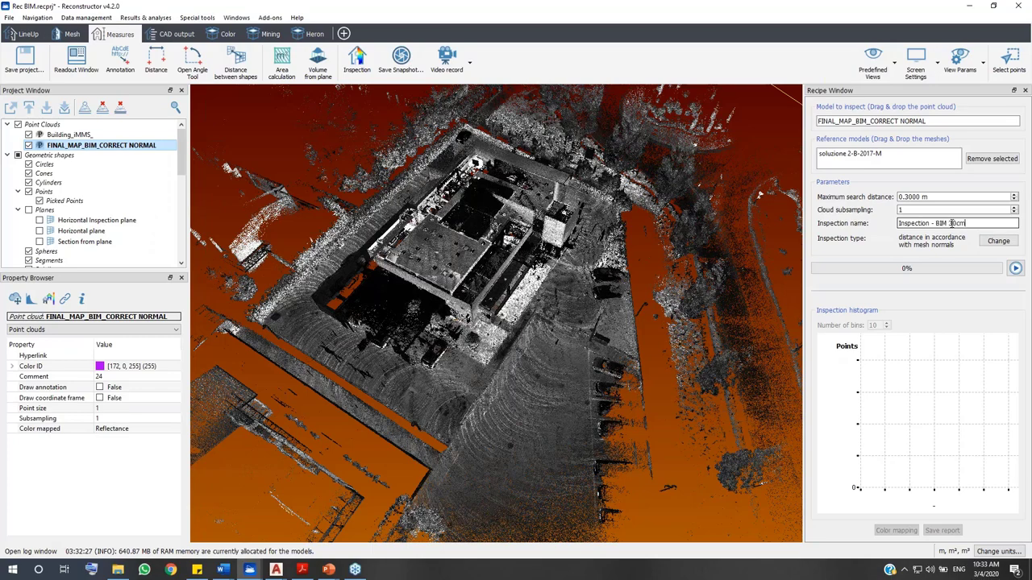
{"action": "type", "text": "npe"}
{"action": "key", "text": "BackSpace"}
{"action": "key", "text": "BackSpace"}
{"action": "key", "text": "BackSpace"}
Choose a complete inspection with signed values as the inspection type and run the inspection
{"action": "left_click", "coordinate": [998, 240]}
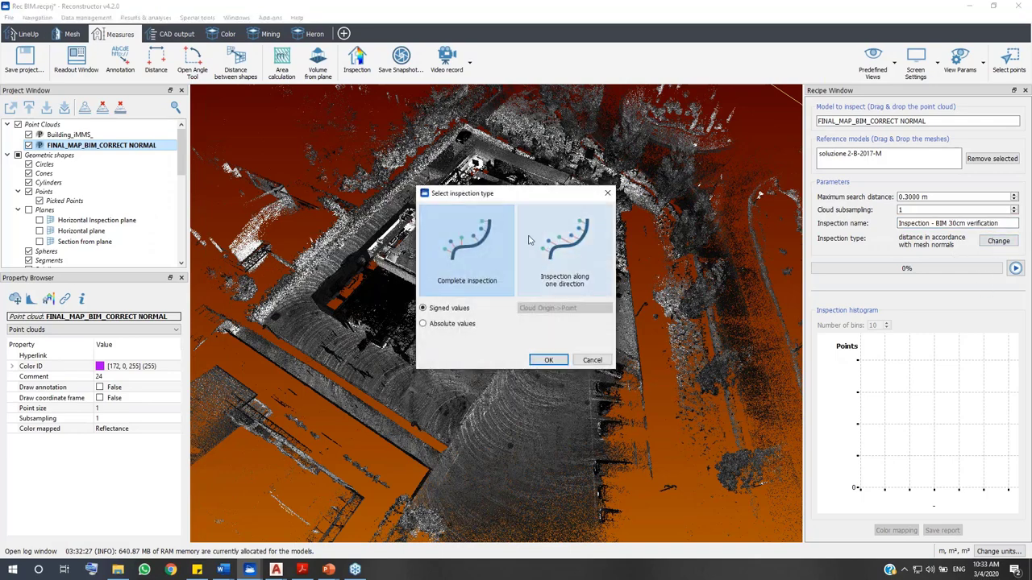
{"action": "left_click_drag", "start_coordinate": [506, 197], "coordinate": [713, 226]}
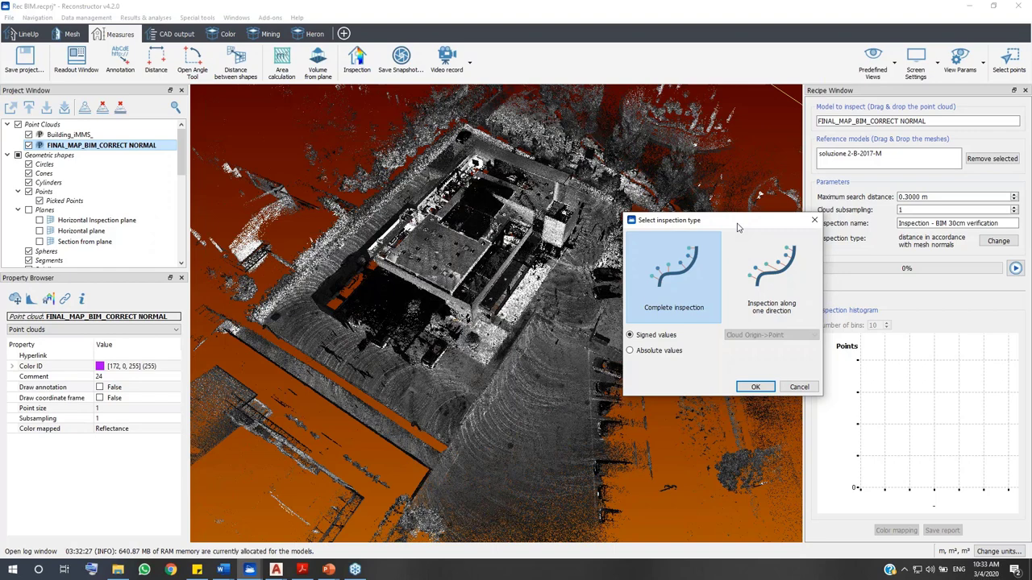
{"action": "left_click", "coordinate": [771, 274]}
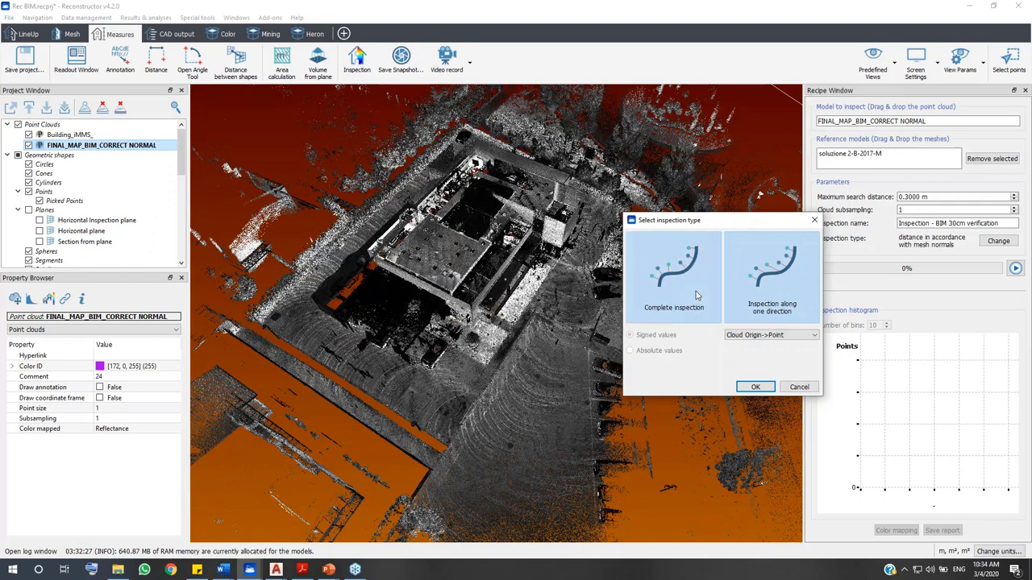
{"action": "left_click", "coordinate": [698, 295]}
{"action": "left_click", "coordinate": [756, 387]}
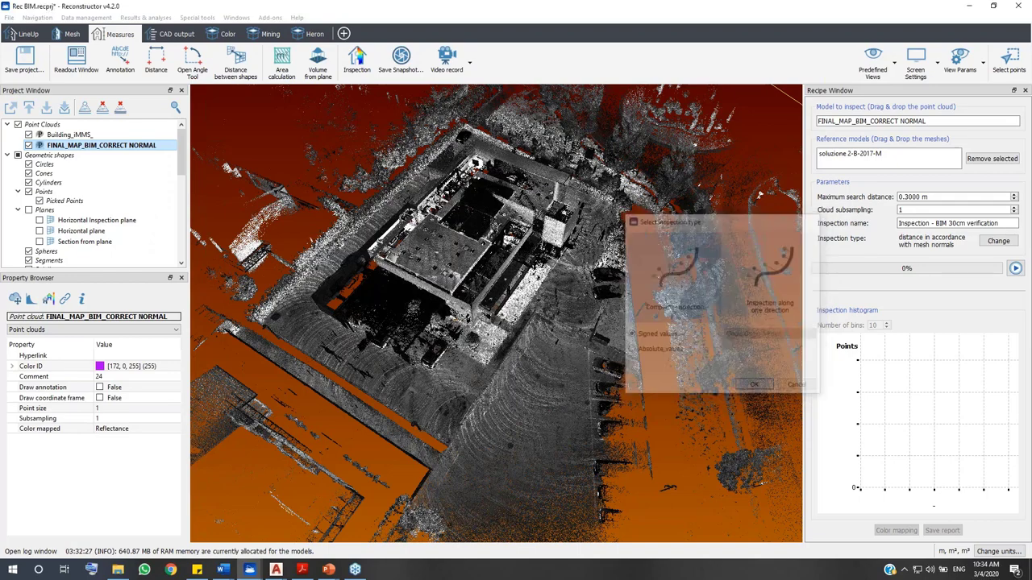
{"action": "left_click", "coordinate": [1015, 269]}
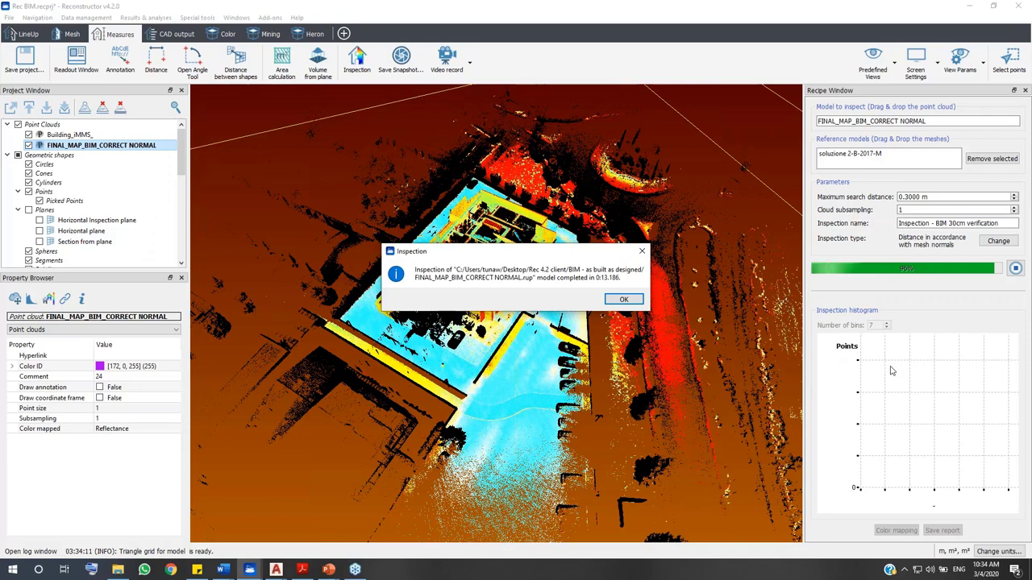
{"action": "left_click", "coordinate": [624, 301]}
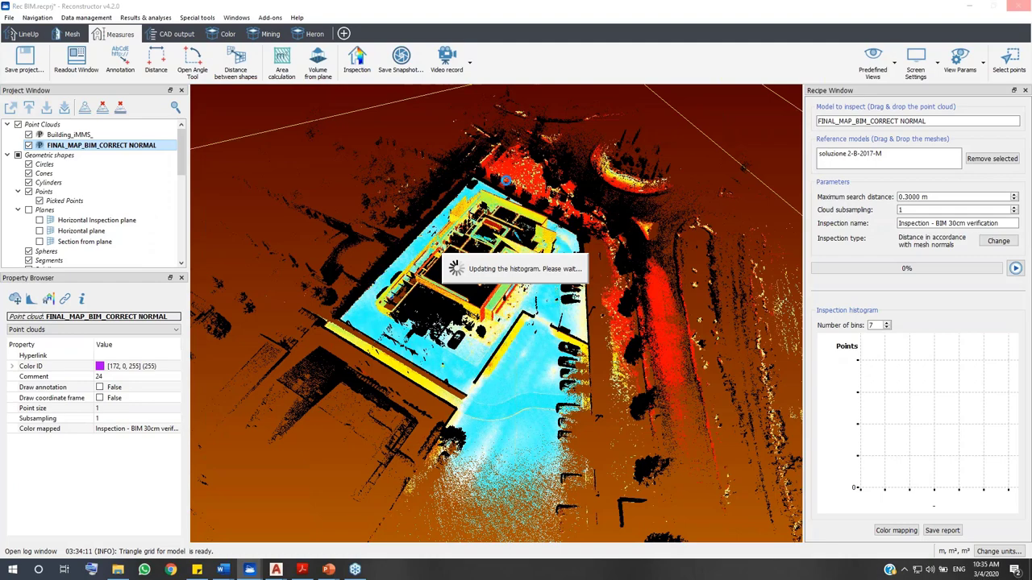
Examine the inspection's color-mapped deviations around the building and the point ranges in its histogram
{"action": "left_click_drag", "start_coordinate": [517, 285], "coordinate": [522, 372]}
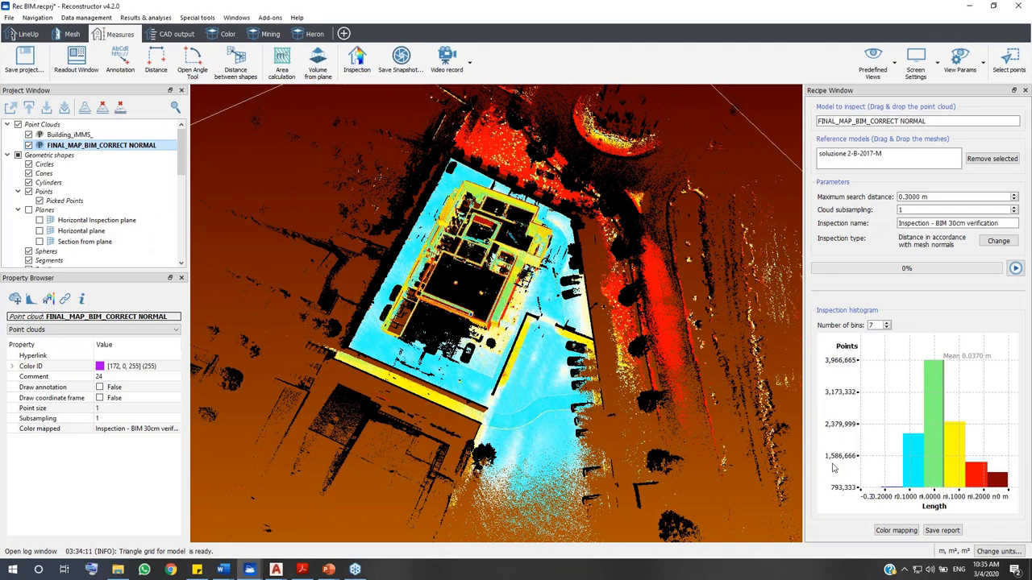
{"action": "mouse_move", "coordinate": [915, 465]}
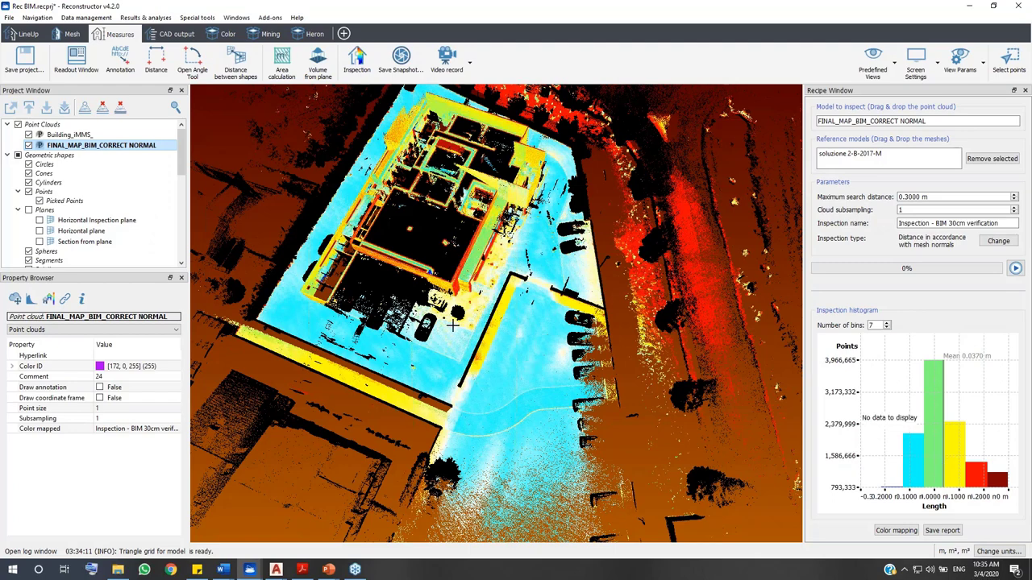
{"action": "left_click_drag", "start_coordinate": [456, 331], "coordinate": [465, 293]}
{"action": "scroll", "coordinate": [465, 293], "scroll_direction": "up", "scroll_amount": 5}
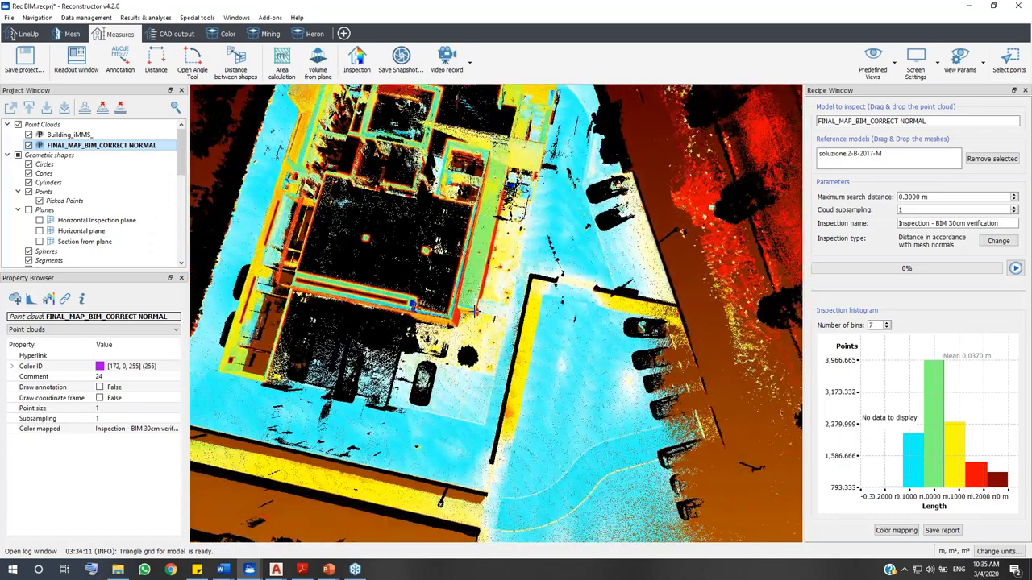
{"action": "mouse_move", "coordinate": [981, 476]}
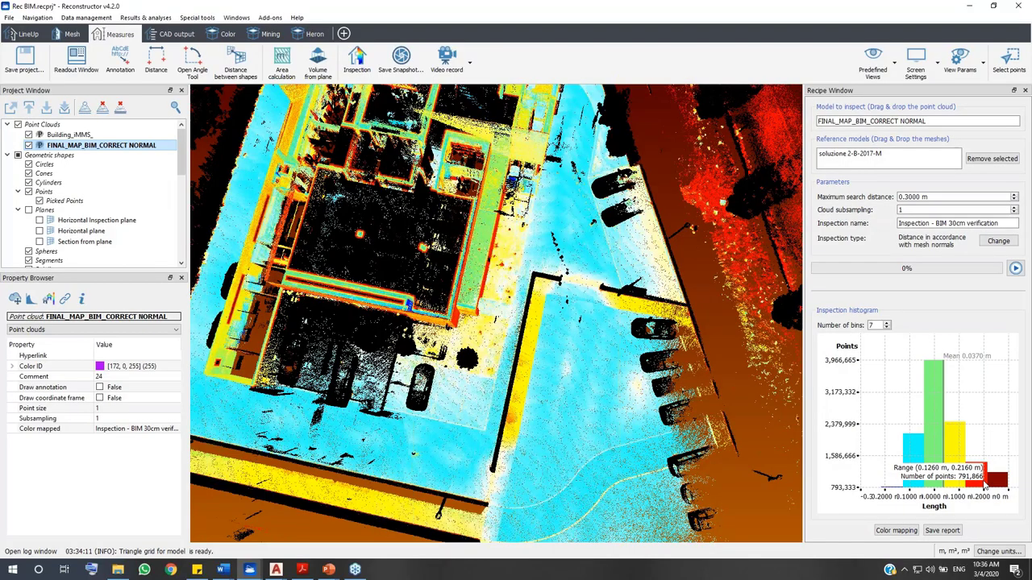
{"action": "left_click_drag", "start_coordinate": [471, 299], "coordinate": [415, 343]}
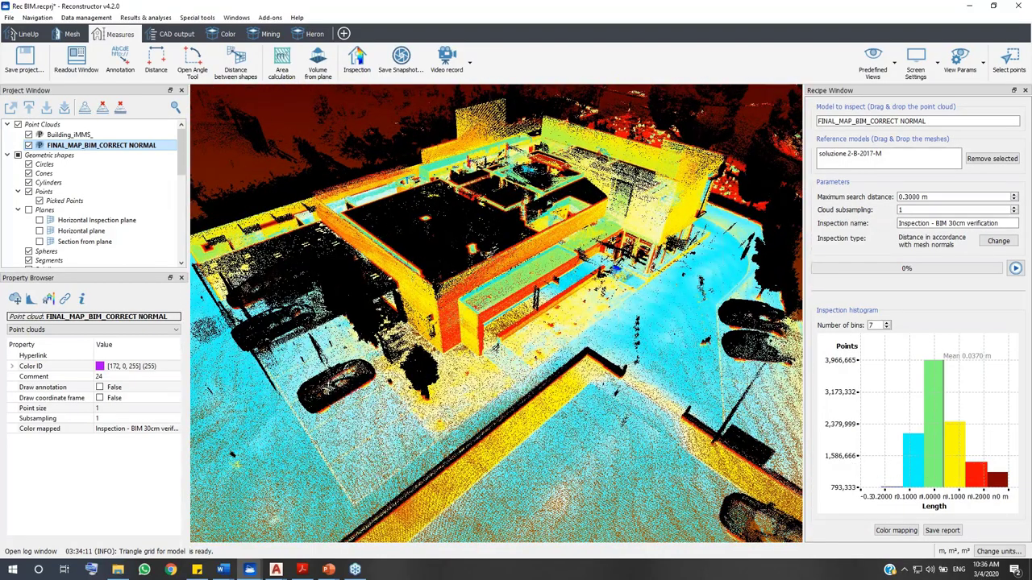
{"action": "scroll", "coordinate": [328, 387], "scroll_direction": "up", "scroll_amount": 3}
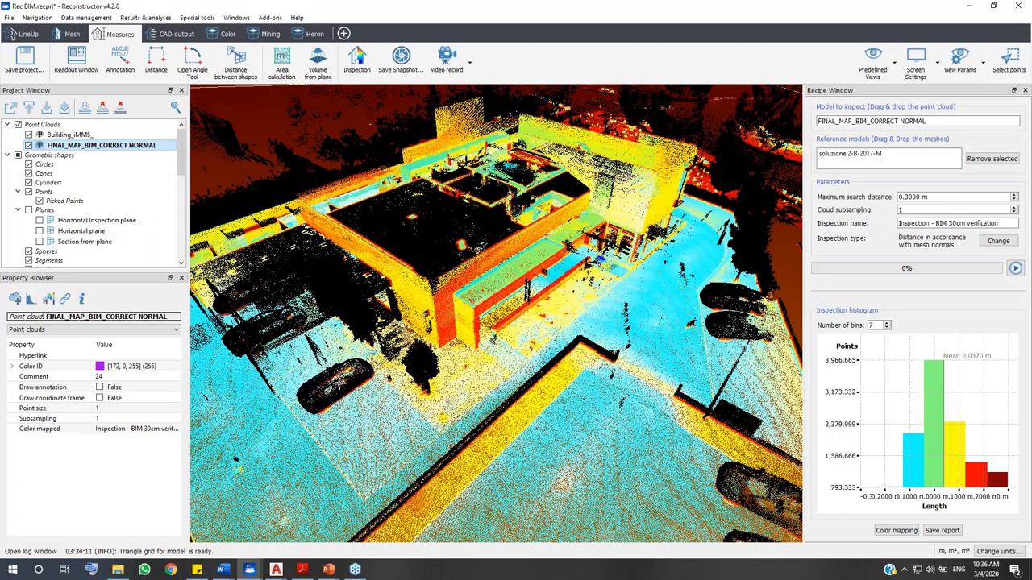
{"action": "right_click_drag", "start_coordinate": [397, 423], "coordinate": [419, 422]}
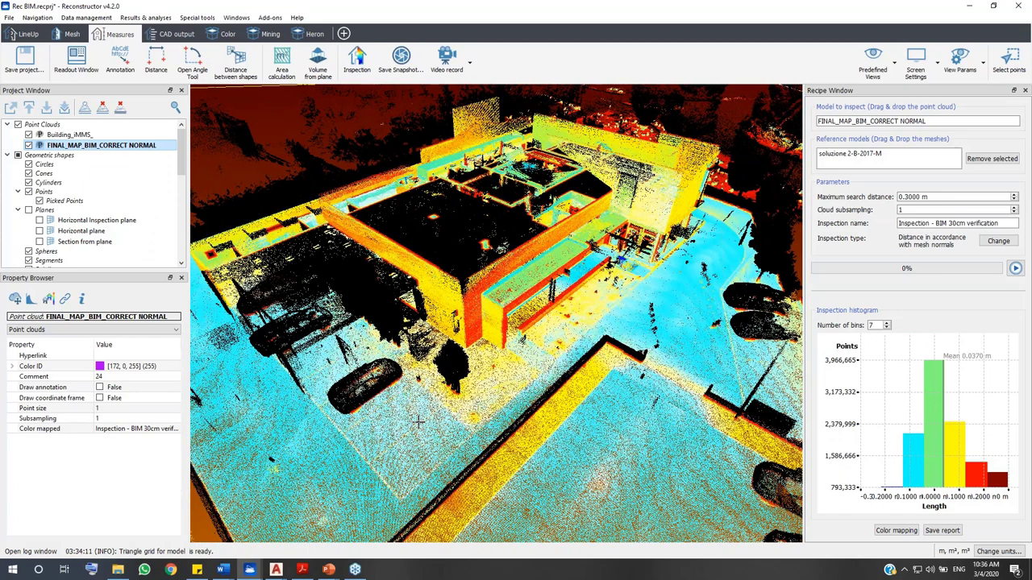
{"action": "left_click_drag", "start_coordinate": [419, 421], "coordinate": [456, 383]}
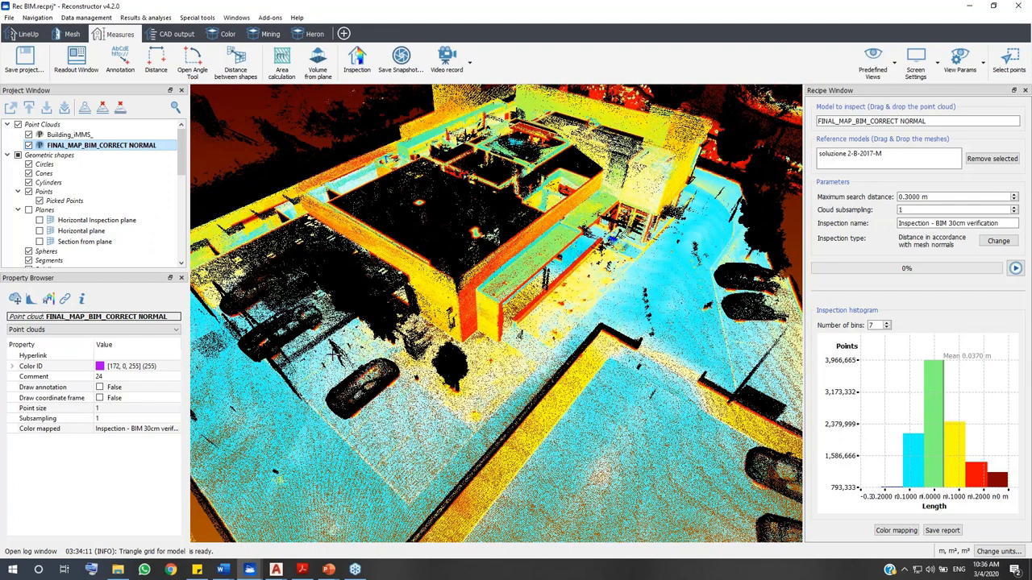
Abandon the inspection for the orthographic photo creator and create a new orthophoto with the site seen from above
{"action": "scroll", "coordinate": [567, 405], "scroll_direction": "down", "scroll_amount": 3}
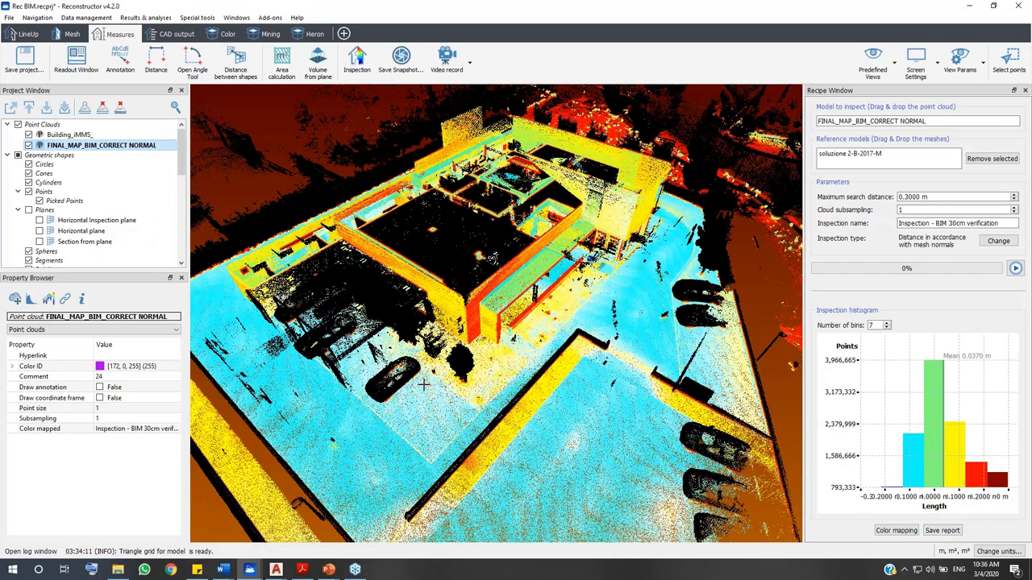
{"action": "left_click_drag", "start_coordinate": [424, 385], "coordinate": [522, 324]}
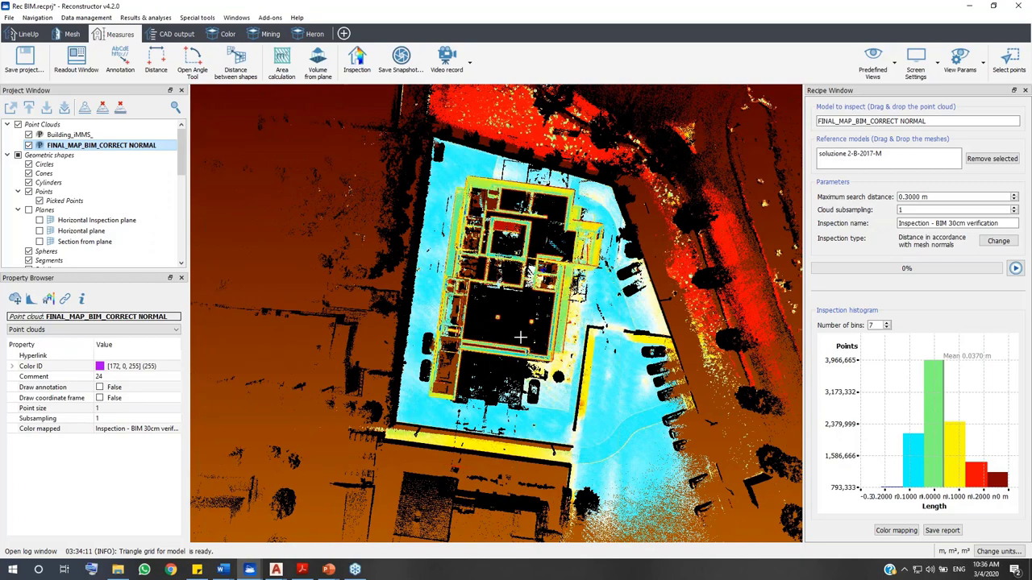
{"action": "scroll", "coordinate": [521, 337], "scroll_direction": "down", "scroll_amount": 2}
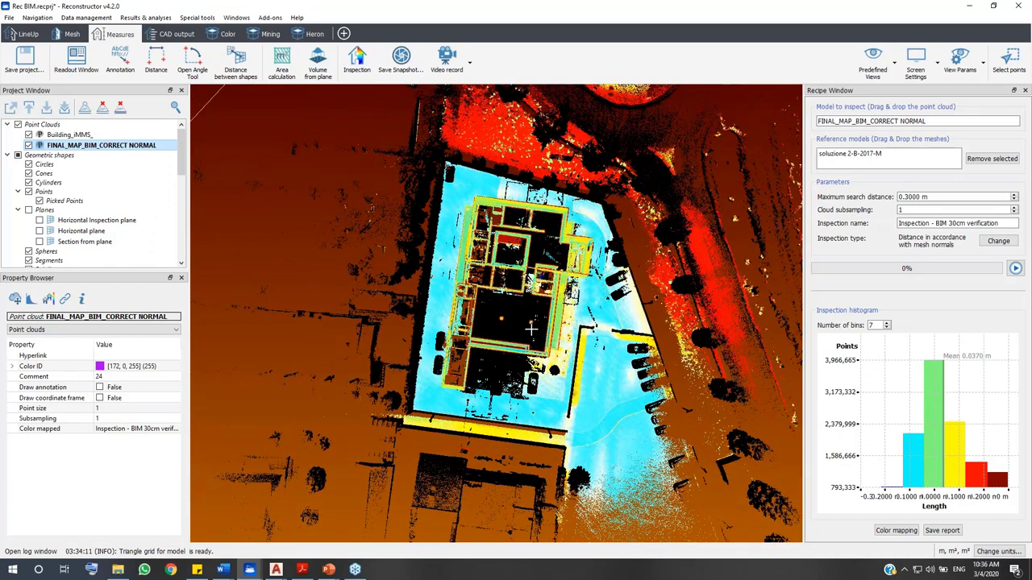
{"action": "left_click", "coordinate": [181, 37]}
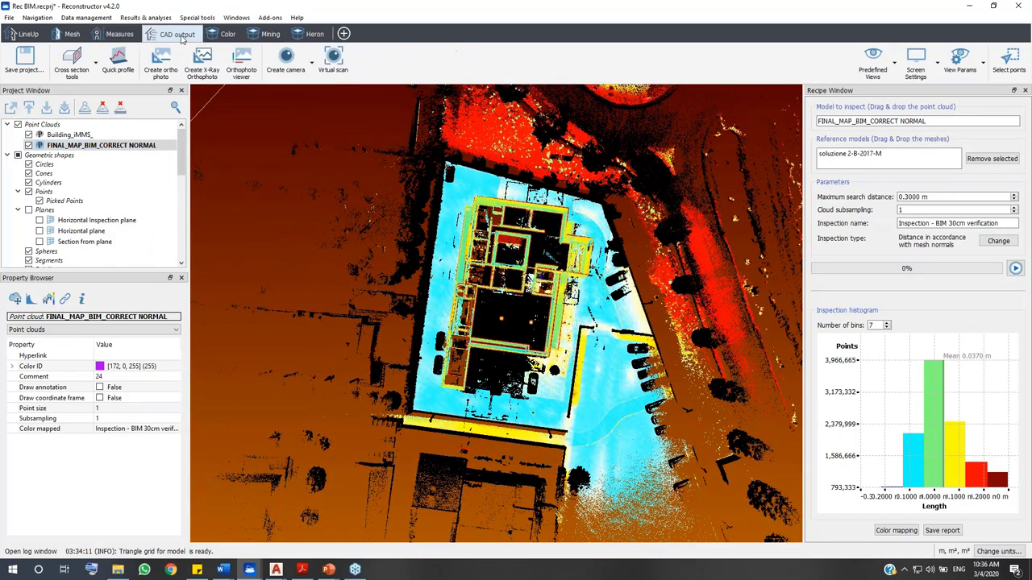
{"action": "left_click", "coordinate": [169, 78]}
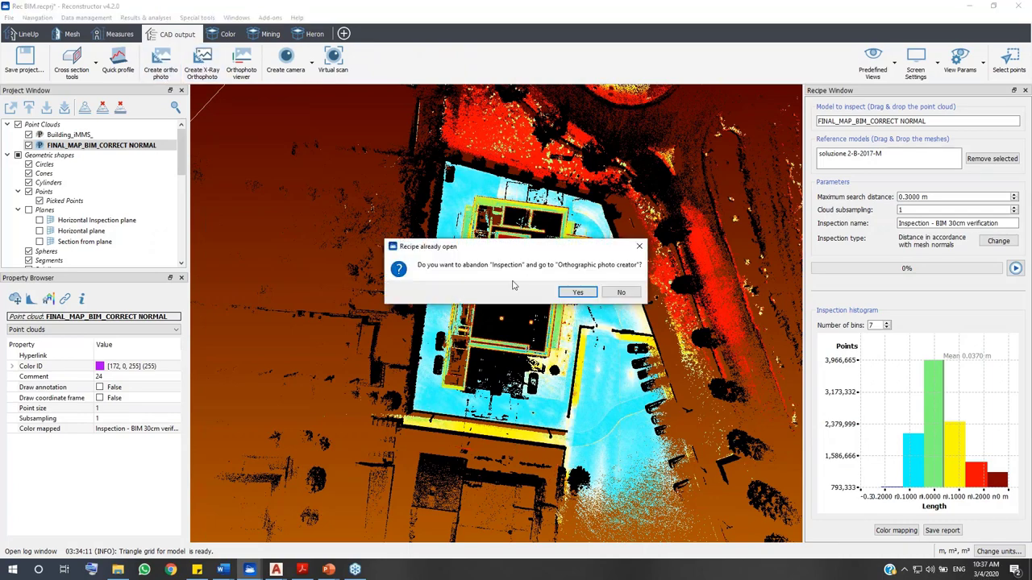
{"action": "left_click", "coordinate": [579, 293]}
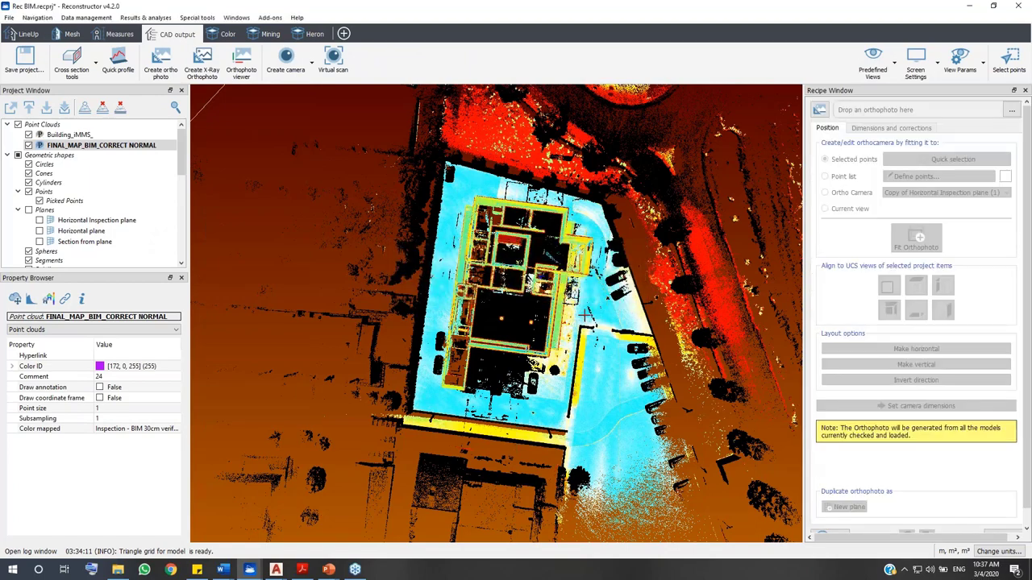
{"action": "left_click", "coordinate": [819, 111]}
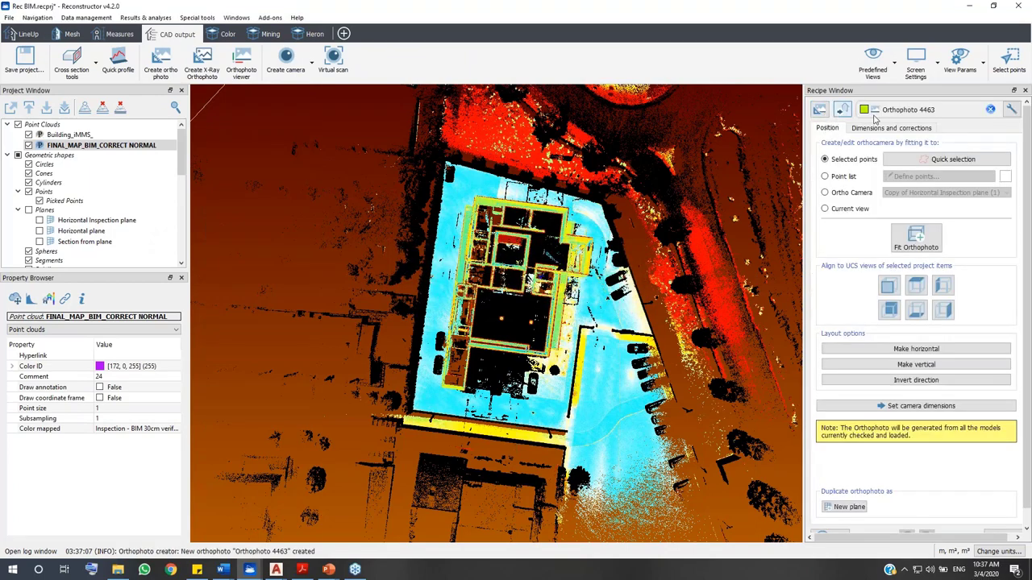
Fit the orthophoto camera to a quick lasso selection of points enclosing the building and its surrounding lot
{"action": "left_click", "coordinate": [952, 159]}
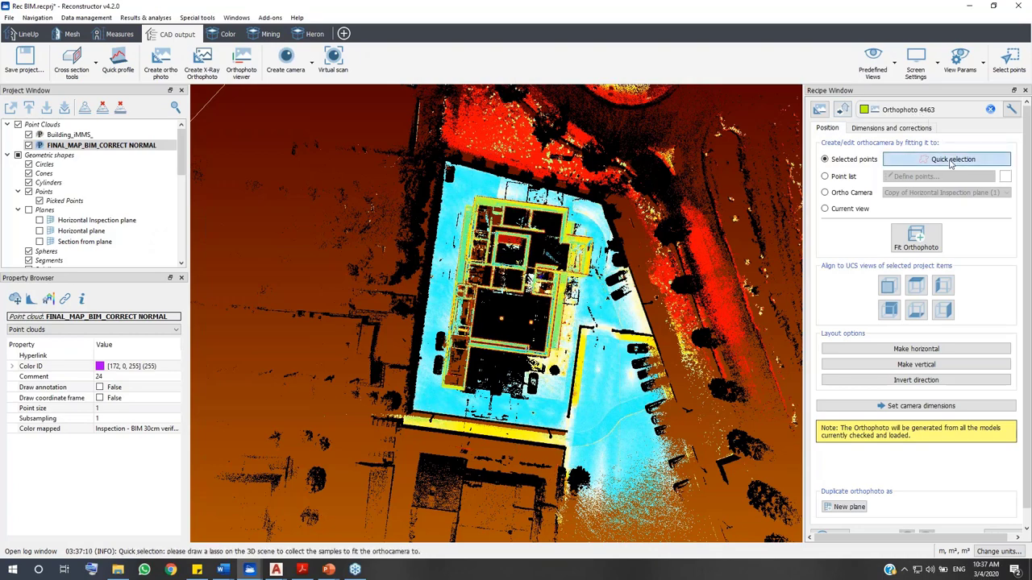
{"action": "mouse_move", "coordinate": [386, 141]}
{"action": "left_mouse_down"}
{"action": "mouse_move", "coordinate": [598, 150]}
{"action": "mouse_move", "coordinate": [753, 258]}
{"action": "mouse_move", "coordinate": [770, 420]}
{"action": "mouse_move", "coordinate": [712, 500]}
{"action": "mouse_move", "coordinate": [646, 531]}
{"action": "mouse_move", "coordinate": [518, 531]}
{"action": "mouse_move", "coordinate": [340, 479]}
{"action": "mouse_move", "coordinate": [320, 452]}
{"action": "mouse_move", "coordinate": [300, 340]}
{"action": "mouse_move", "coordinate": [329, 220]}
{"action": "mouse_move", "coordinate": [367, 152]}
{"action": "left_mouse_up"}
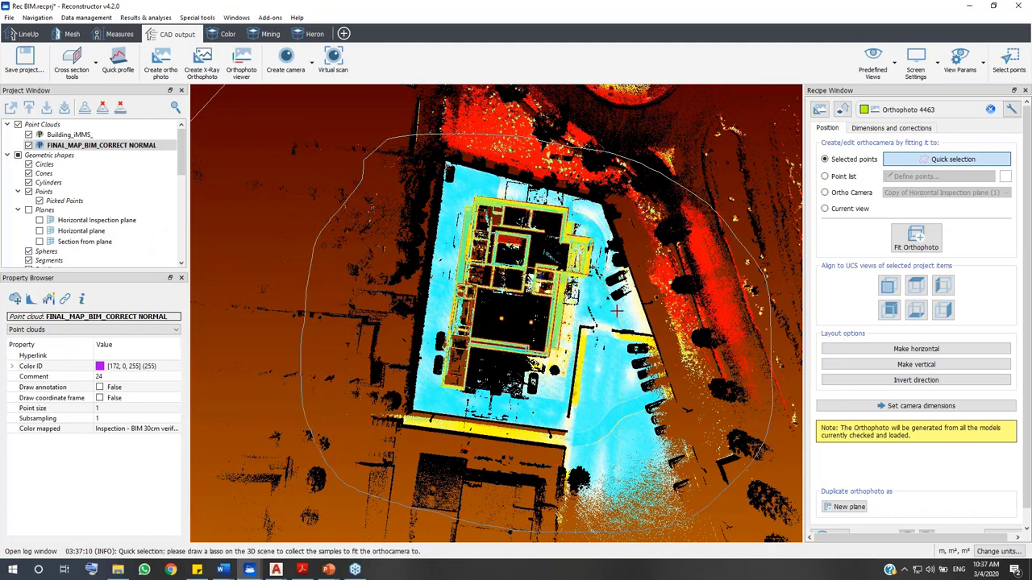
{"action": "mouse_move", "coordinate": [579, 296]}
{"action": "left_mouse_down"}
{"action": "mouse_move", "coordinate": [553, 150]}
{"action": "mouse_move", "coordinate": [569, 290]}
{"action": "left_mouse_up"}
Set the orthophoto's height to 72.0176 m and its near plane to -11 m
{"action": "left_click", "coordinate": [889, 128]}
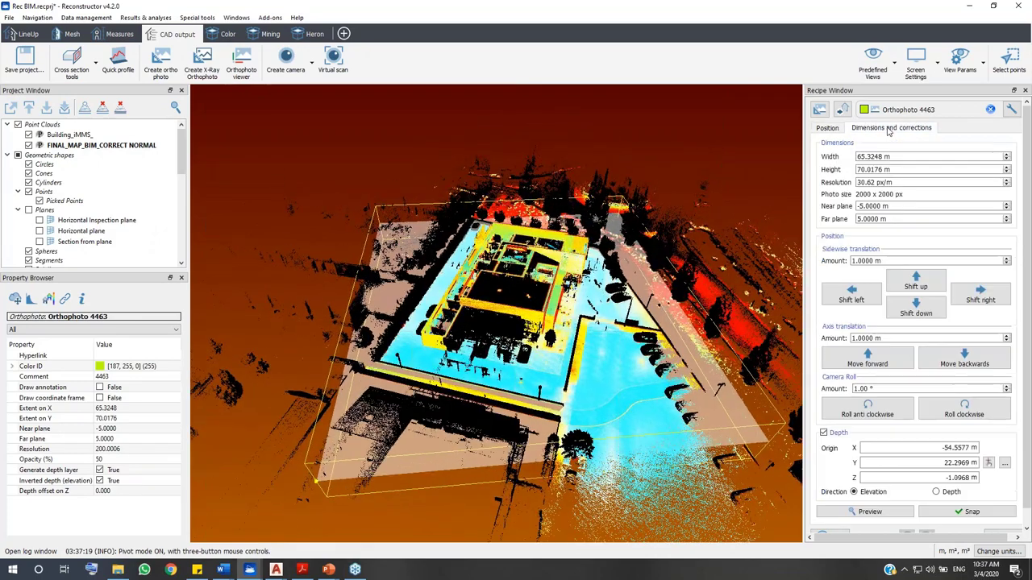
{"action": "left_click", "coordinate": [896, 169]}
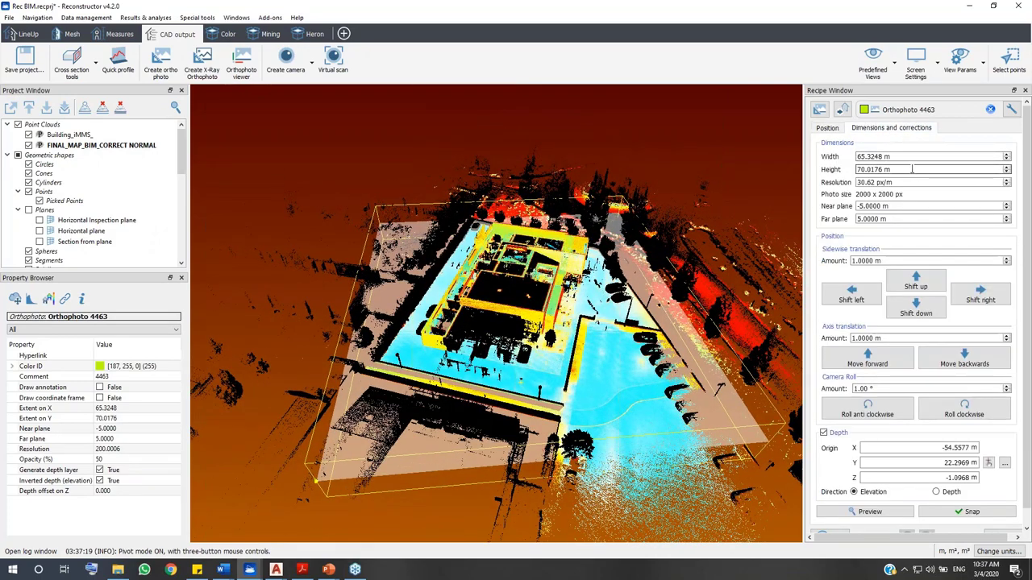
{"action": "scroll", "coordinate": [912, 169], "scroll_direction": "up", "scroll_amount": 3}
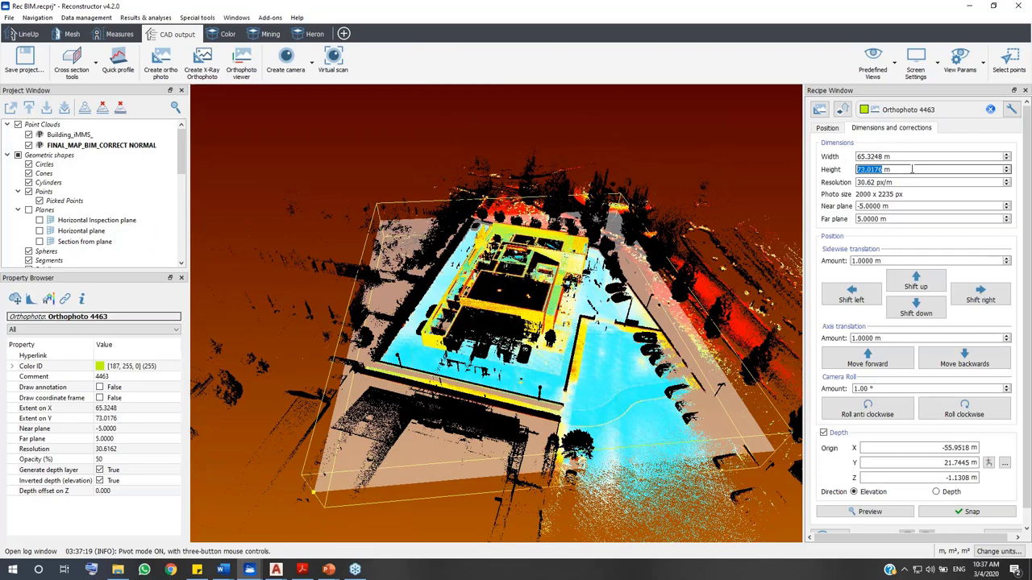
{"action": "scroll", "coordinate": [911, 169], "scroll_direction": "down", "scroll_amount": 1}
{"action": "scroll", "coordinate": [901, 205], "scroll_direction": "down", "scroll_amount": 4}
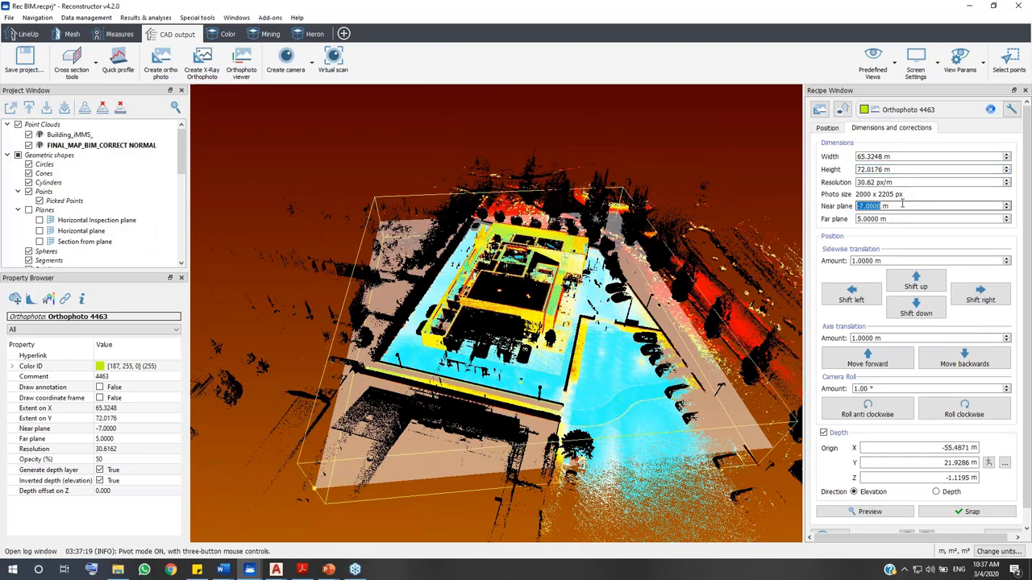
{"action": "scroll", "coordinate": [902, 204], "scroll_direction": "down", "scroll_amount": 2}
{"action": "left_click_drag", "start_coordinate": [500, 290], "coordinate": [524, 337]}
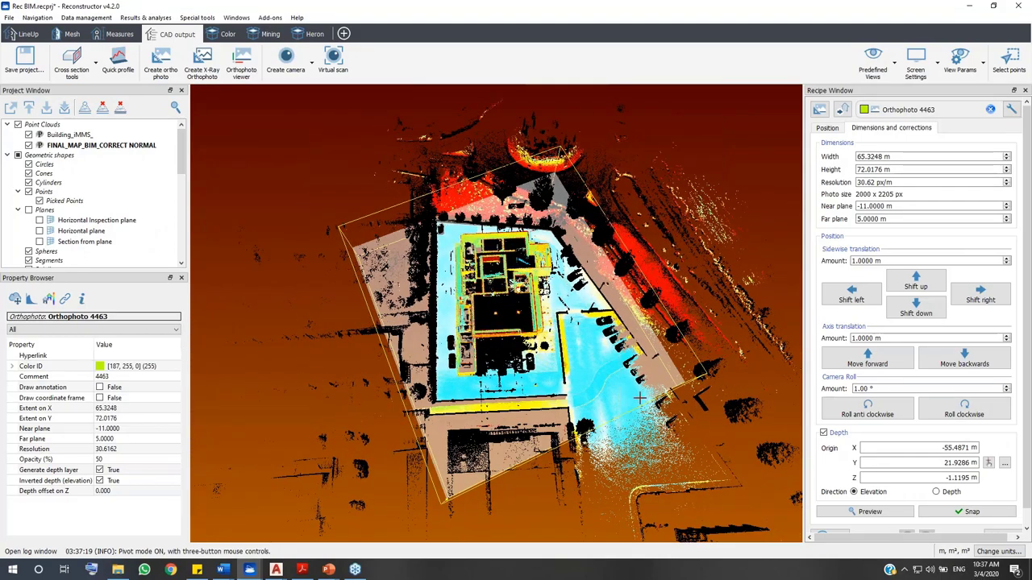
Preview and snap the orthophoto, then open the saved image in a maximized orthophoto viewer
{"action": "left_click", "coordinate": [846, 511]}
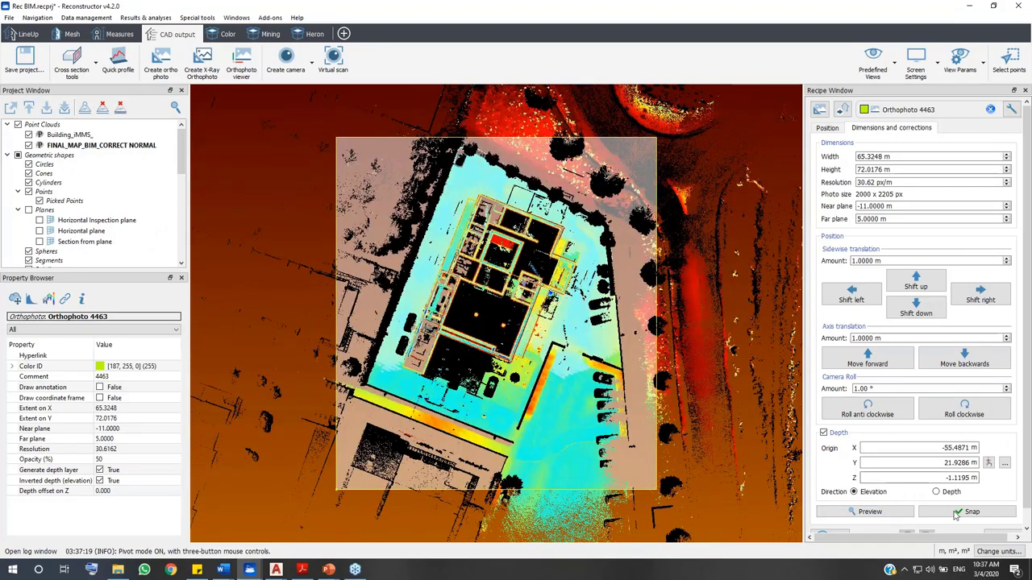
{"action": "scroll", "coordinate": [977, 512], "scroll_direction": "down", "scroll_amount": 1}
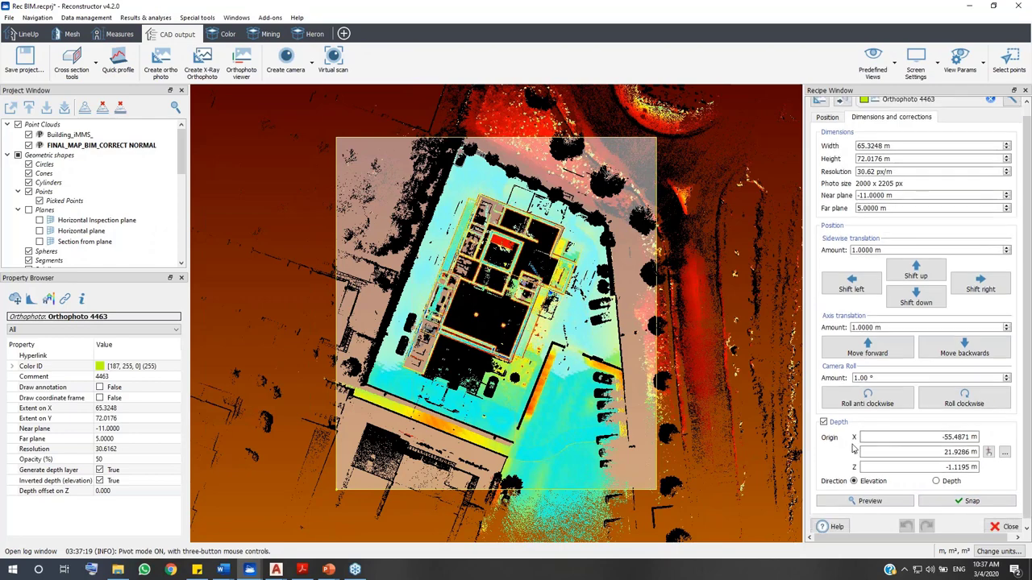
{"action": "left_click", "coordinate": [968, 498]}
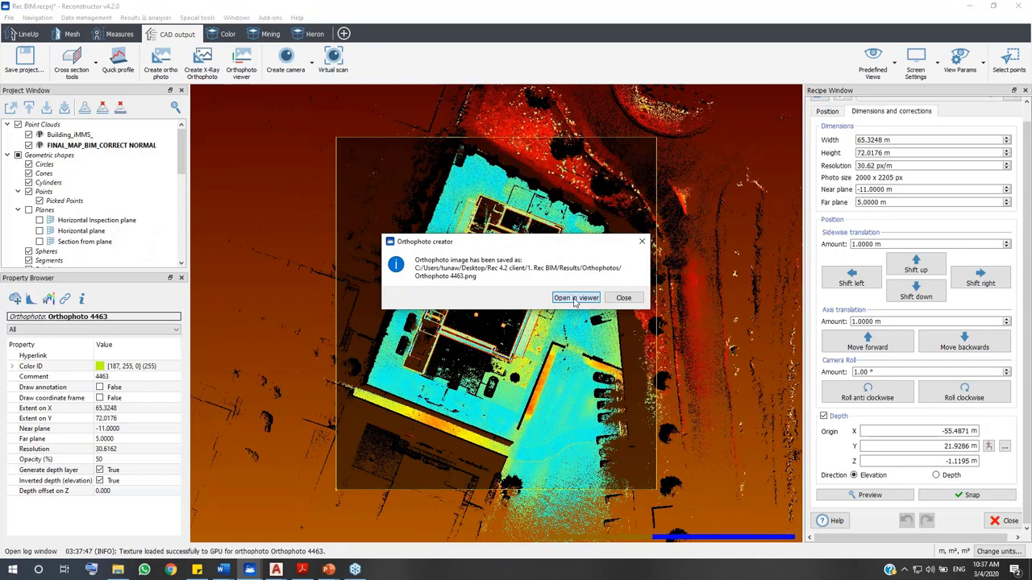
{"action": "left_click", "coordinate": [575, 298]}
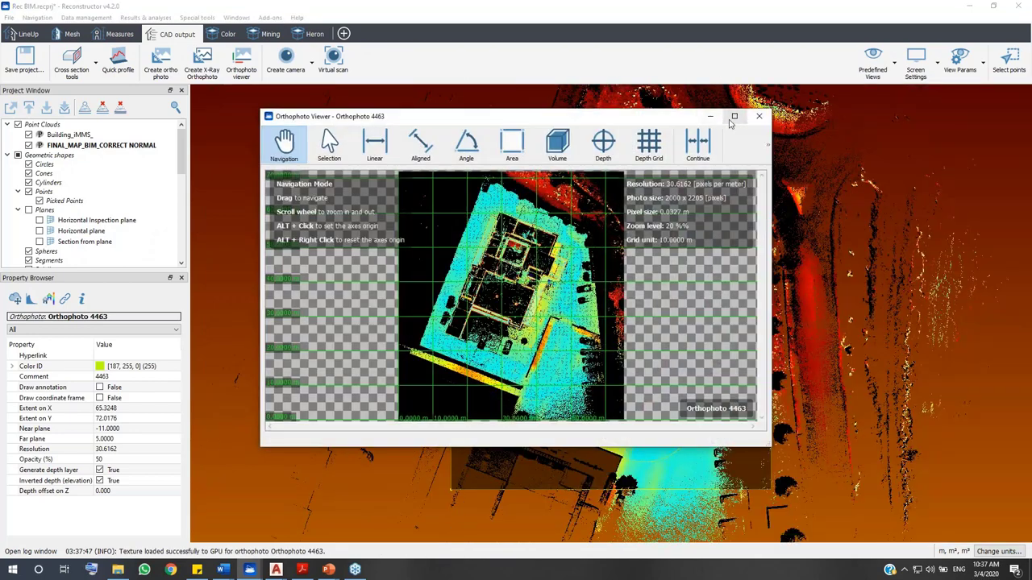
{"action": "left_click", "coordinate": [731, 109]}
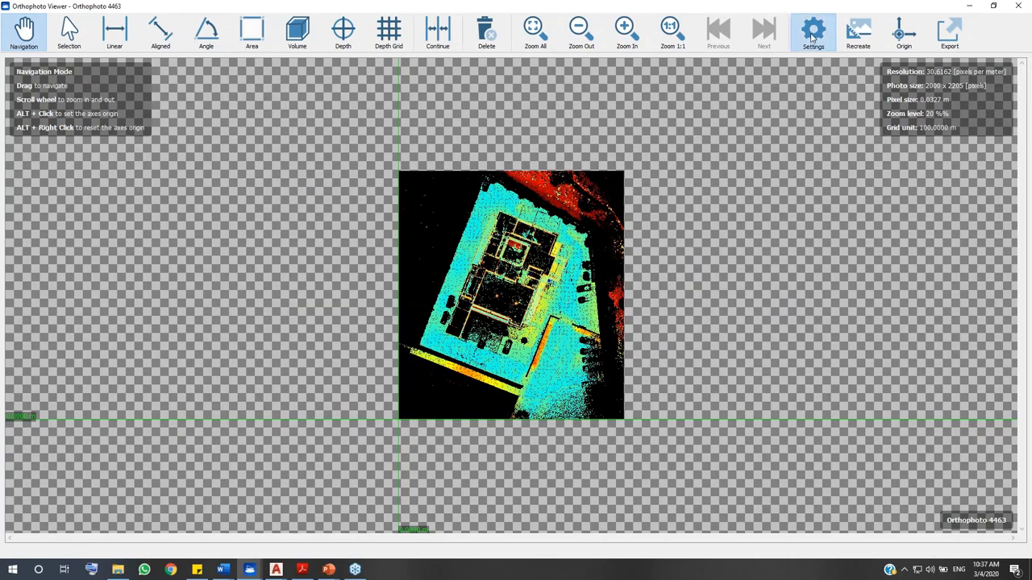
Change the orthophoto's background color to white (#ffffff) and apply the setting
{"action": "left_click", "coordinate": [812, 33]}
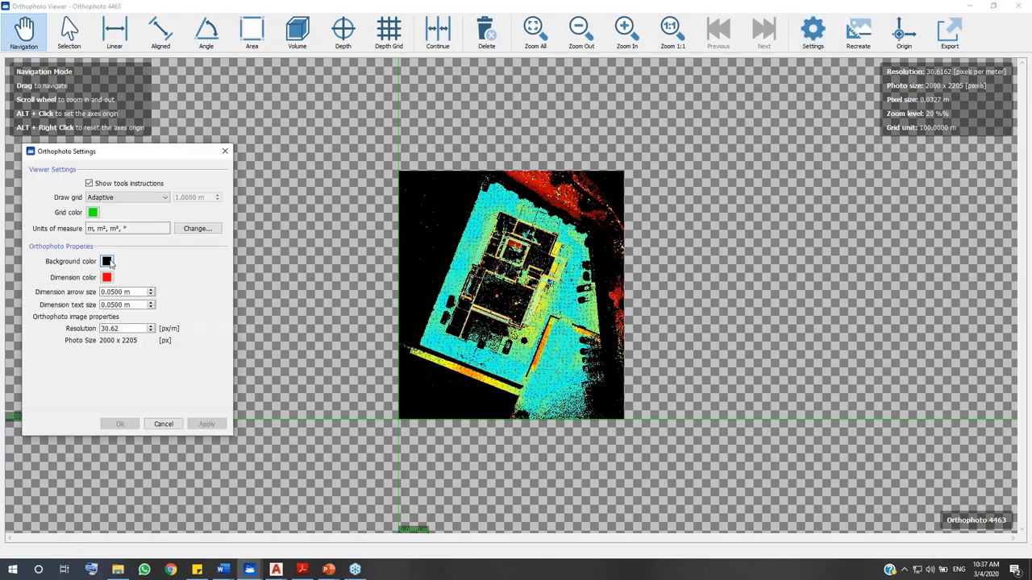
{"action": "left_click", "coordinate": [107, 261]}
{"action": "left_click", "coordinate": [118, 275]}
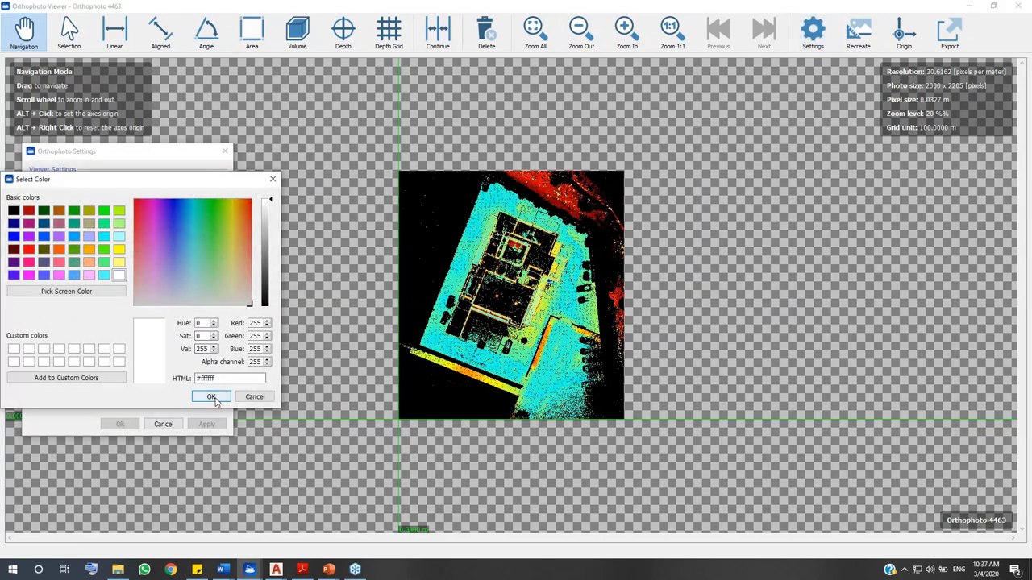
{"action": "left_click", "coordinate": [213, 398]}
{"action": "left_click", "coordinate": [206, 424]}
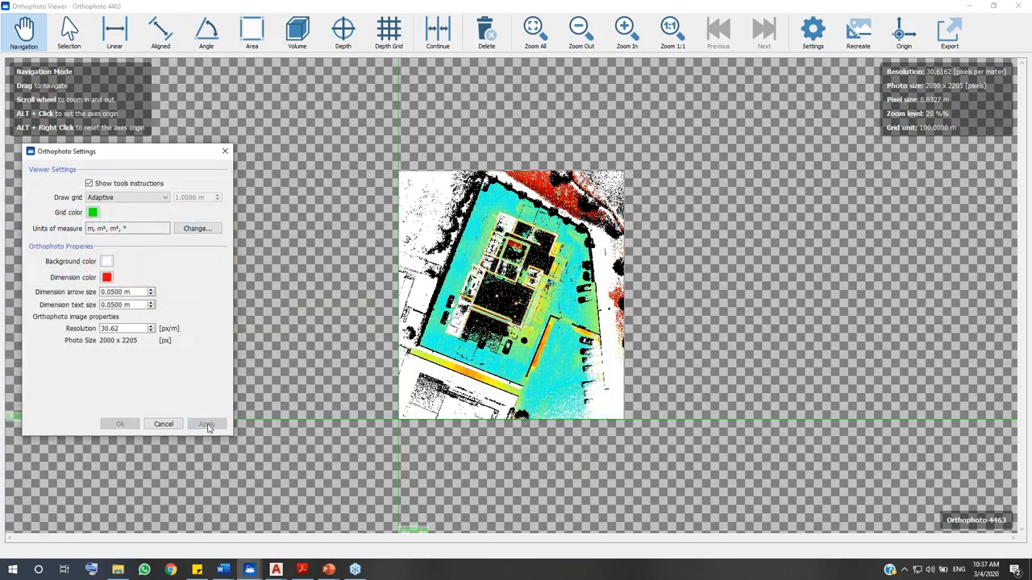
{"action": "left_click", "coordinate": [164, 425]}
Place depth measurements at several points on the cyan ground strip between the building and the tree line
{"action": "scroll", "coordinate": [508, 323], "scroll_direction": "up", "scroll_amount": 4}
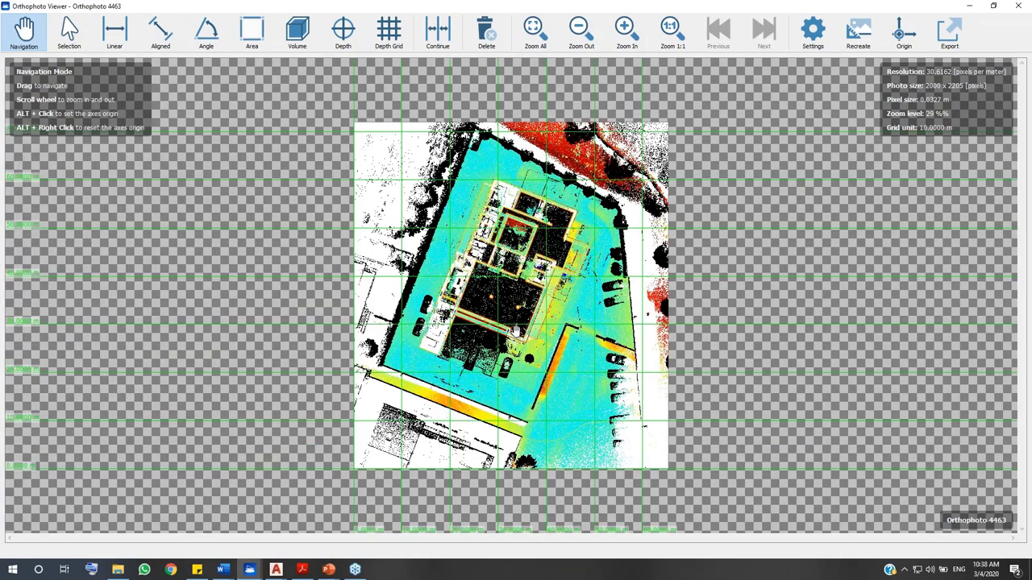
{"action": "scroll", "coordinate": [494, 320], "scroll_direction": "up", "scroll_amount": 3}
{"action": "scroll", "coordinate": [494, 320], "scroll_direction": "down", "scroll_amount": 2}
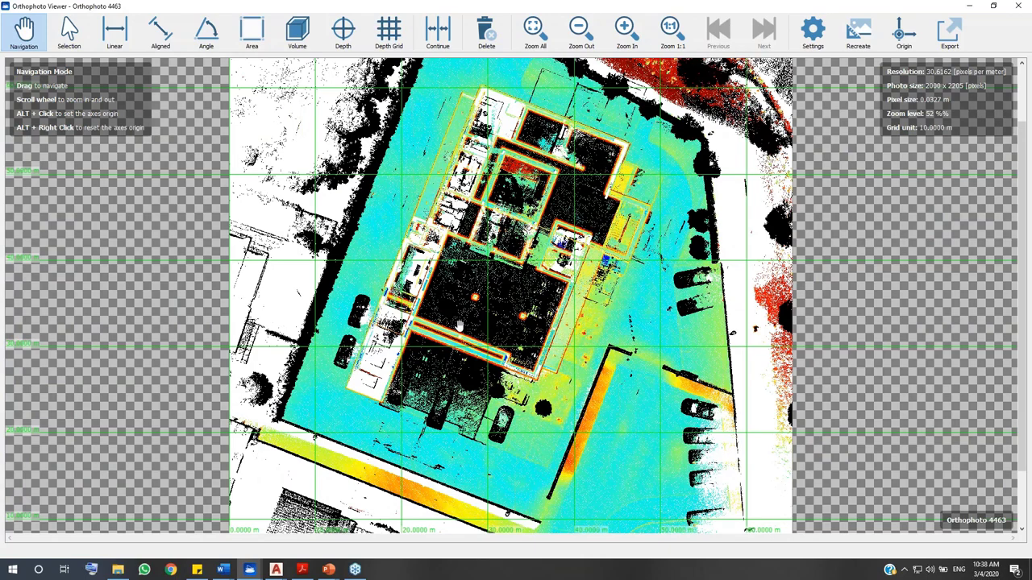
{"action": "scroll", "coordinate": [459, 324], "scroll_direction": "down", "scroll_amount": 1}
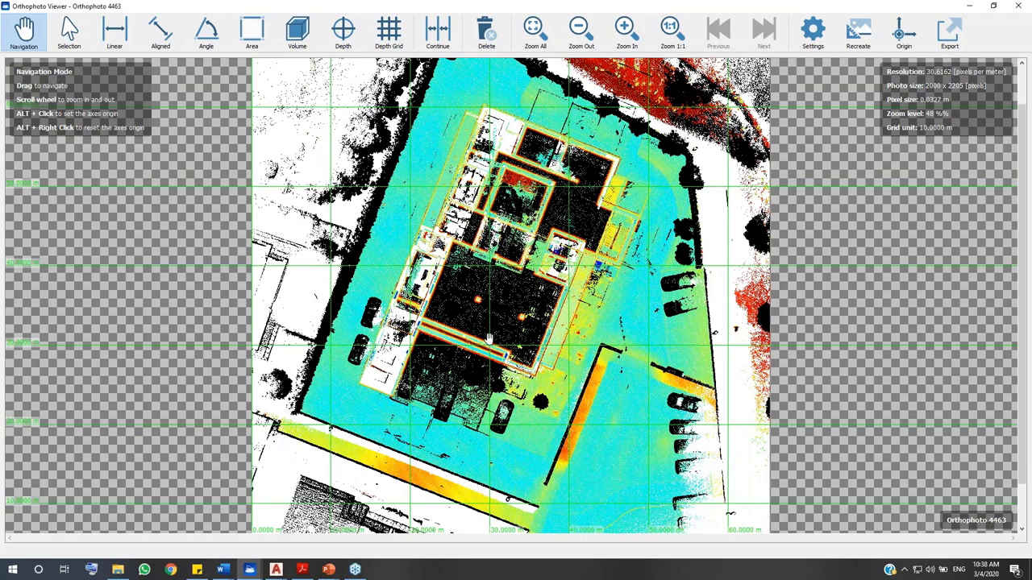
{"action": "scroll", "coordinate": [400, 229], "scroll_direction": "up", "scroll_amount": 8}
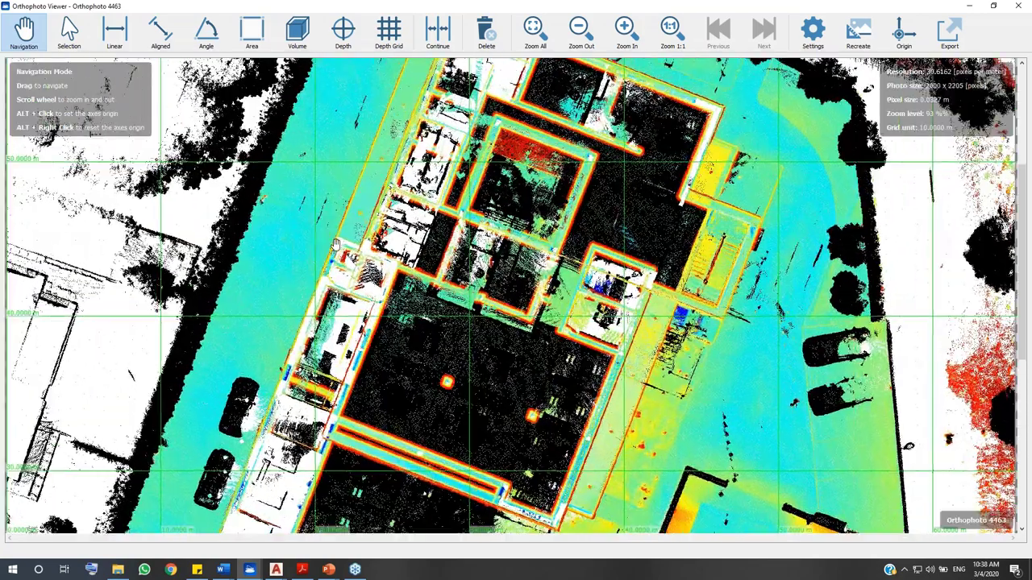
{"action": "left_click", "coordinate": [342, 33]}
{"action": "scroll", "coordinate": [271, 234], "scroll_direction": "up", "scroll_amount": 1}
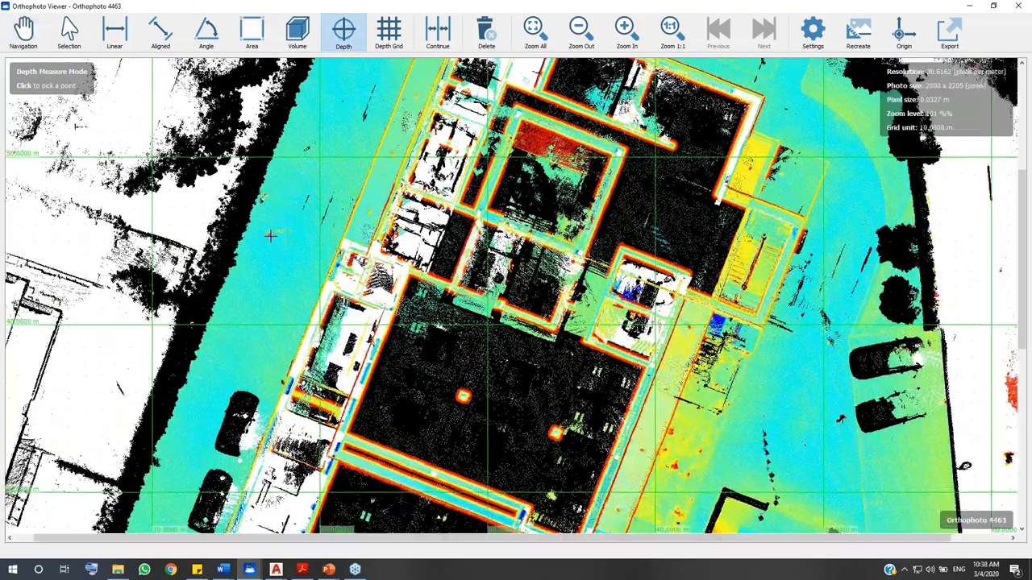
{"action": "scroll", "coordinate": [271, 241], "scroll_direction": "up", "scroll_amount": 2}
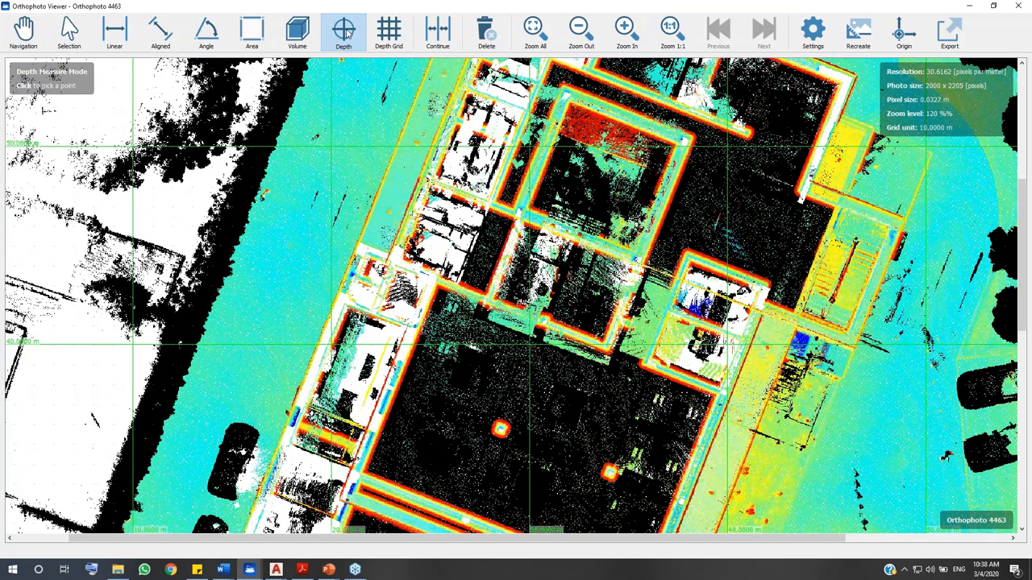
{"action": "left_click", "coordinate": [267, 277]}
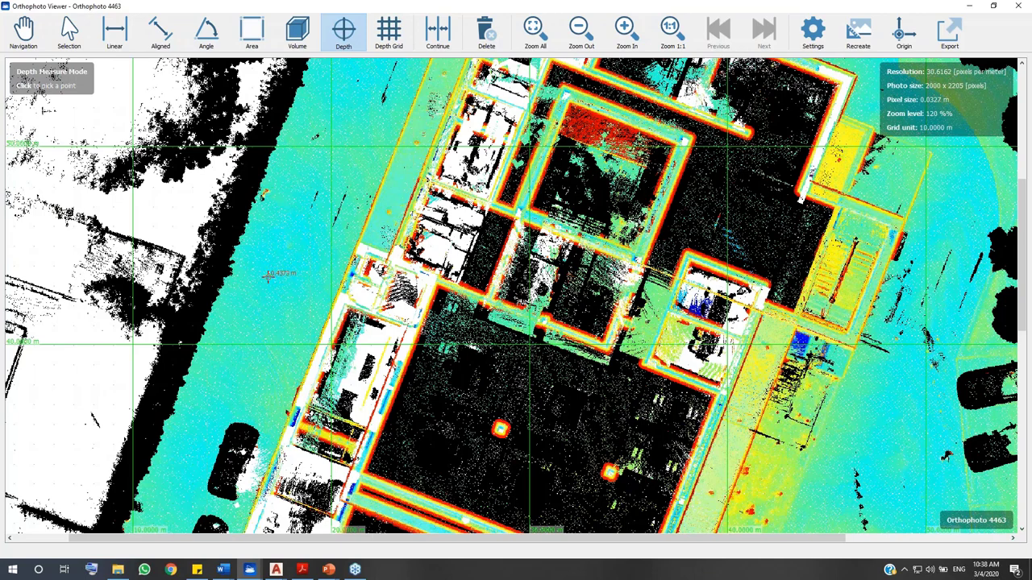
{"action": "left_click", "coordinate": [244, 326]}
{"action": "scroll", "coordinate": [367, 290], "scroll_direction": "down", "scroll_amount": 2}
{"action": "scroll", "coordinate": [424, 294], "scroll_direction": "down", "scroll_amount": 3}
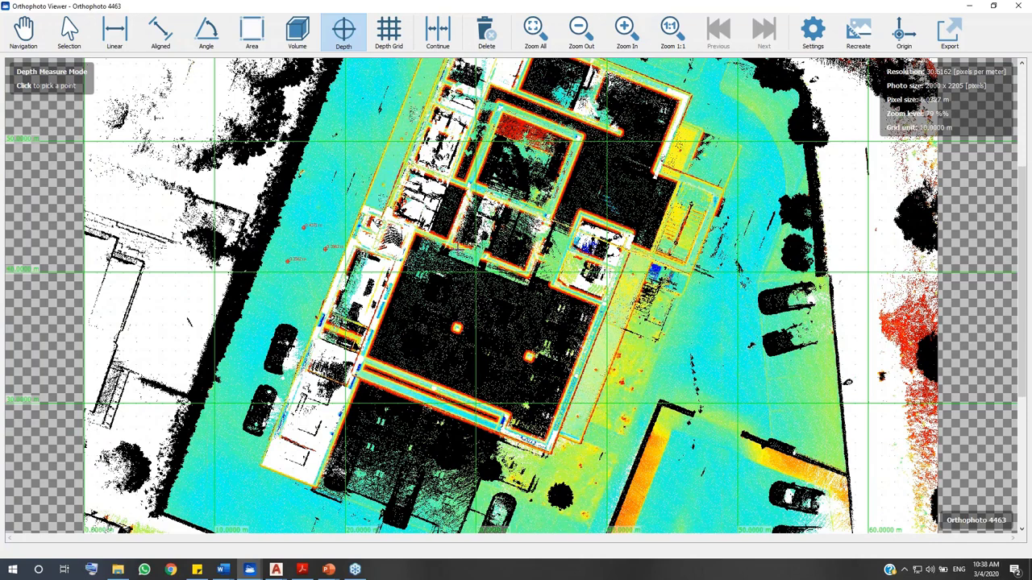
{"action": "scroll", "coordinate": [467, 263], "scroll_direction": "down", "scroll_amount": 1, "text": "ctrl"}
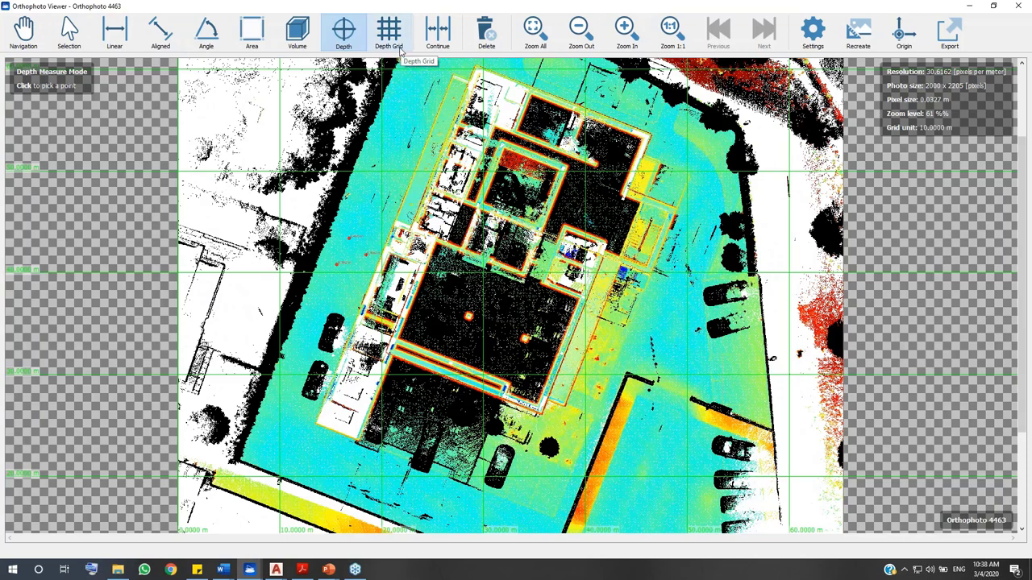
Place a depth grid over the orthophoto with 5 m spacing, average sampling and a 0.25 m sampling area radius
{"action": "left_click", "coordinate": [399, 42]}
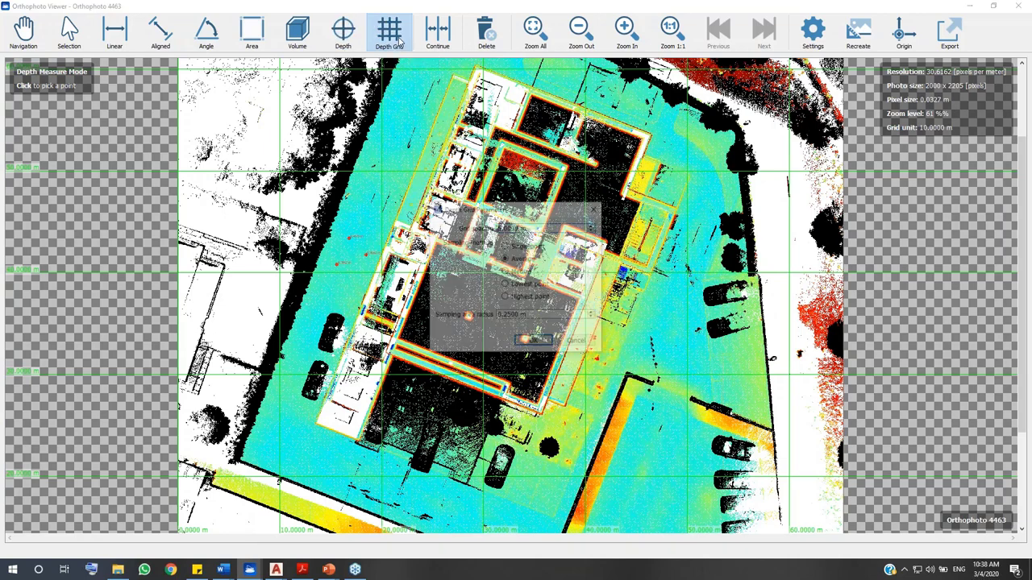
{"action": "triple_click", "coordinate": [534, 228]}
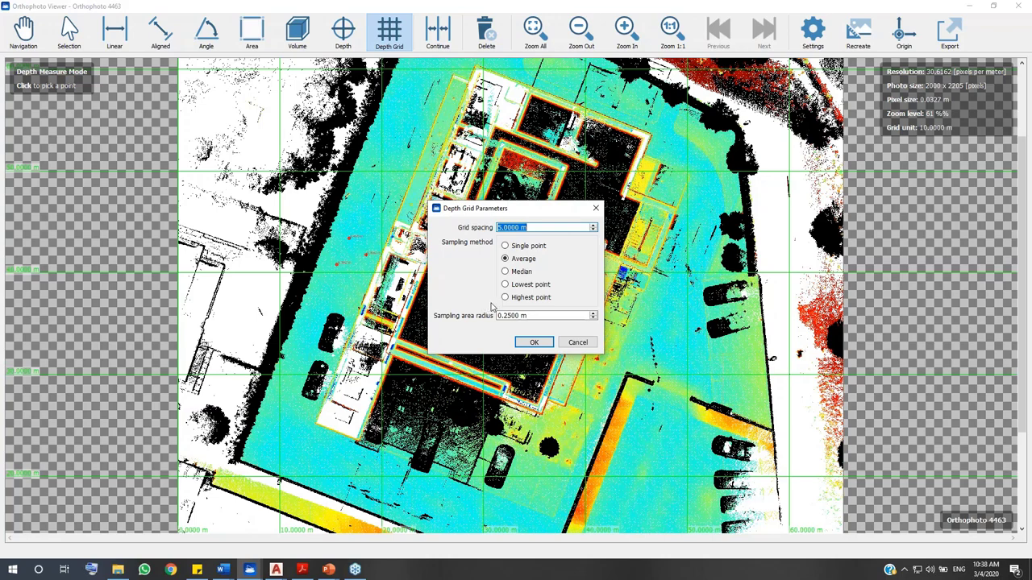
{"action": "left_click", "coordinate": [533, 344]}
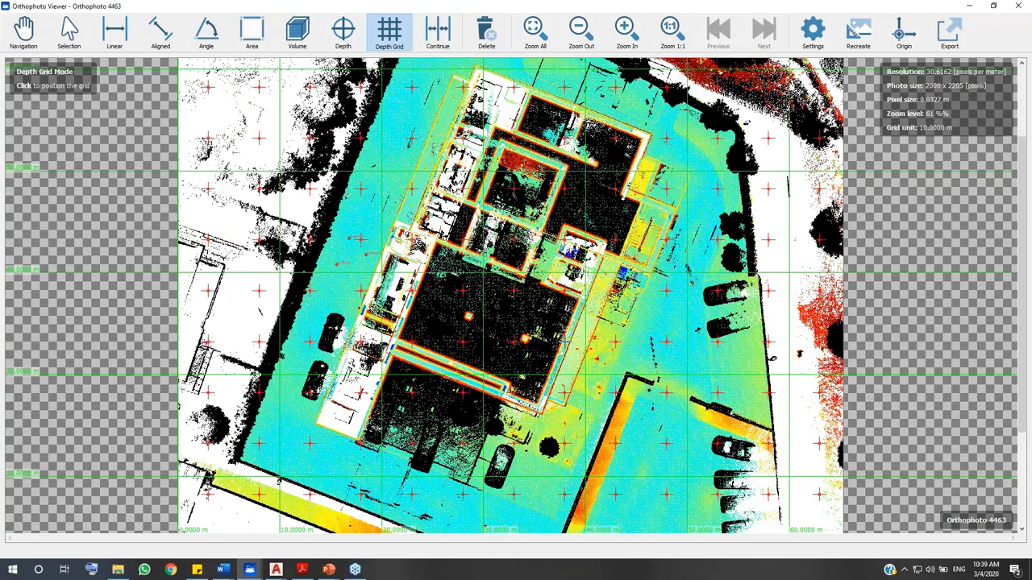
{"action": "key", "text": "Escape"}
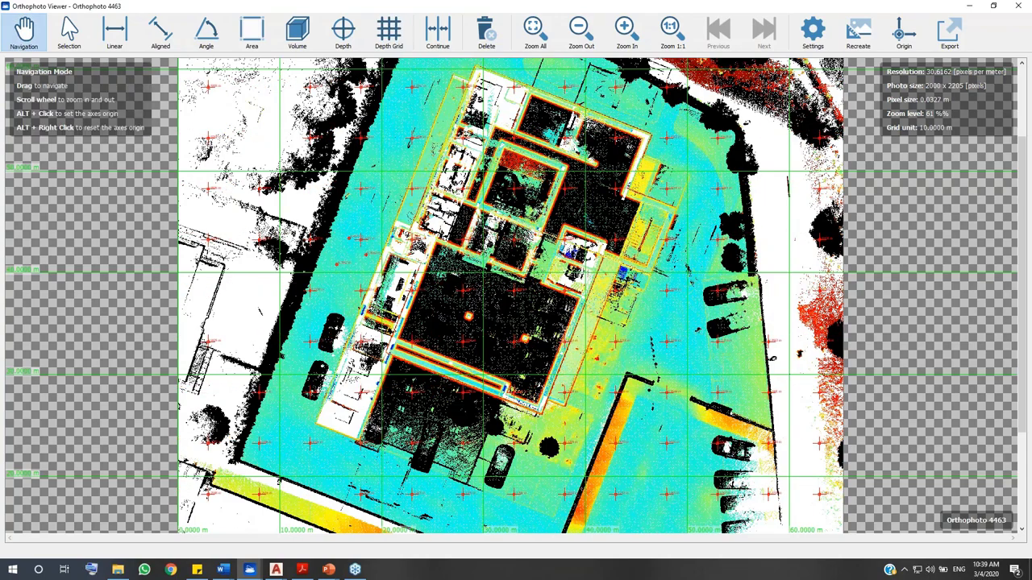
Examine the depth grid values around the building and the cyan ground strip, then close the orthophoto viewer
{"action": "scroll", "coordinate": [425, 184], "scroll_direction": "up", "scroll_amount": 3}
{"action": "scroll", "coordinate": [392, 192], "scroll_direction": "up", "scroll_amount": 4}
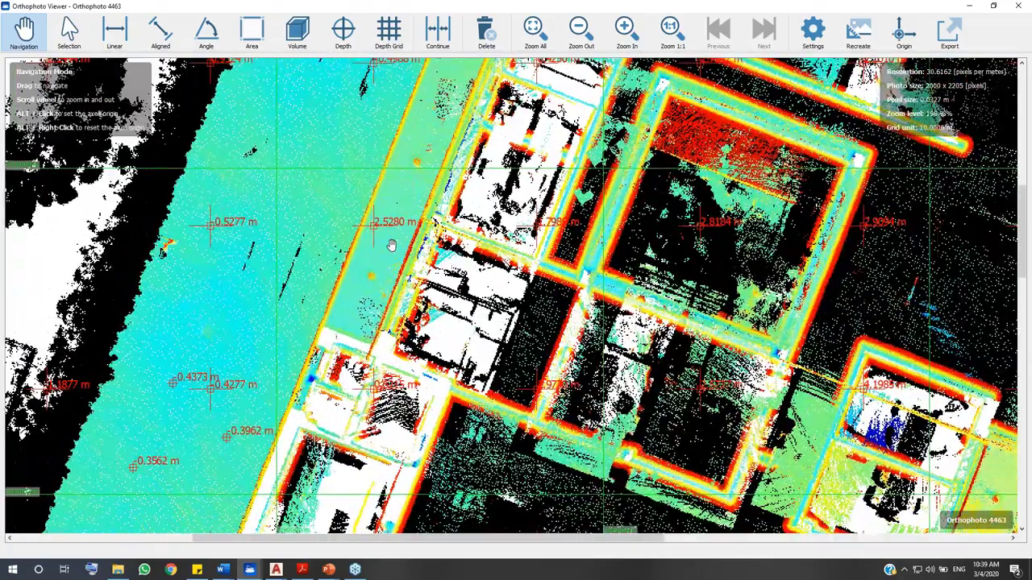
{"action": "scroll", "coordinate": [388, 250], "scroll_direction": "up", "scroll_amount": 1}
{"action": "left_click_drag", "start_coordinate": [367, 266], "coordinate": [379, 340]}
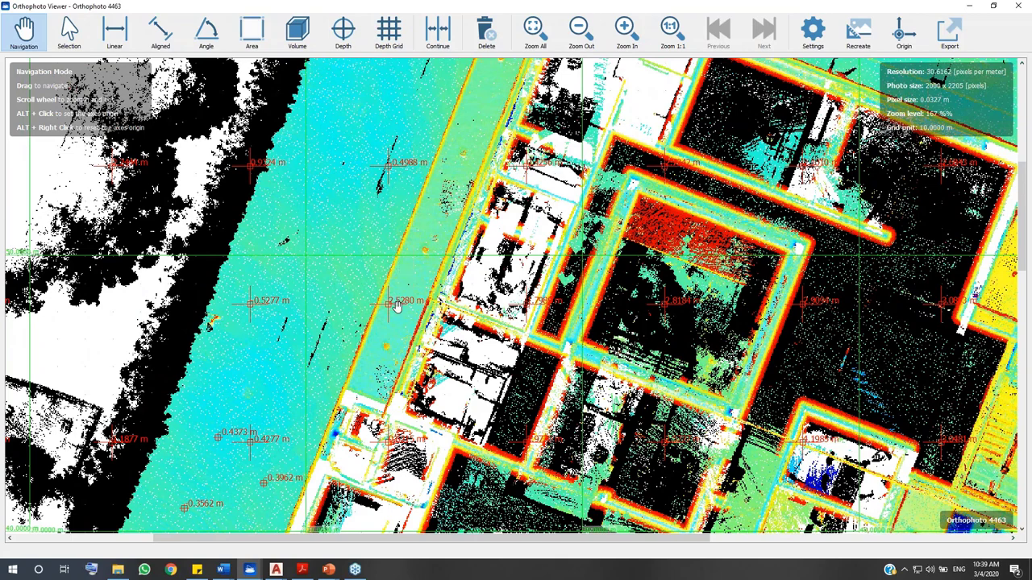
{"action": "scroll", "coordinate": [395, 305], "scroll_direction": "down", "scroll_amount": 3}
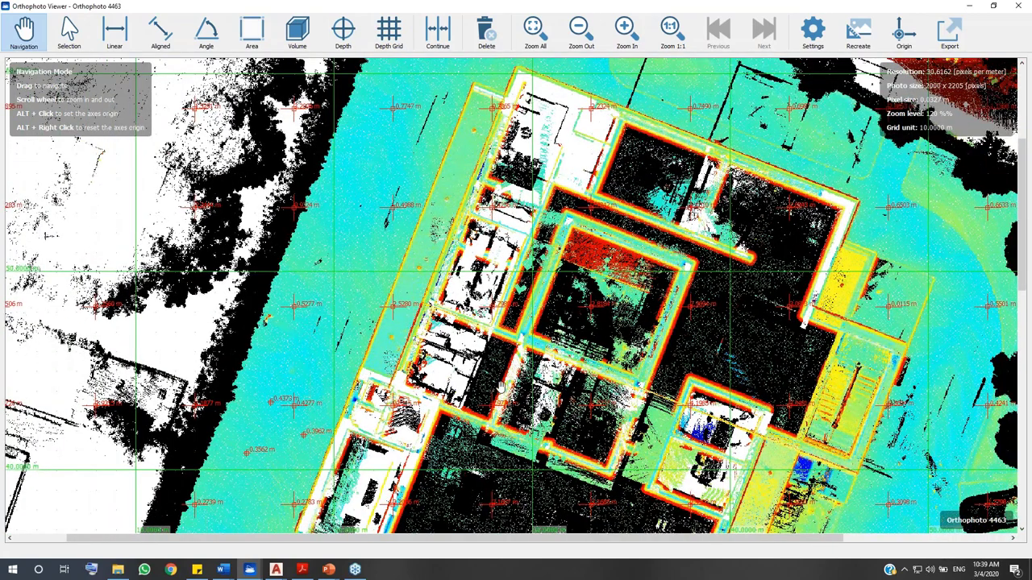
{"action": "scroll", "coordinate": [501, 389], "scroll_direction": "down", "scroll_amount": 2}
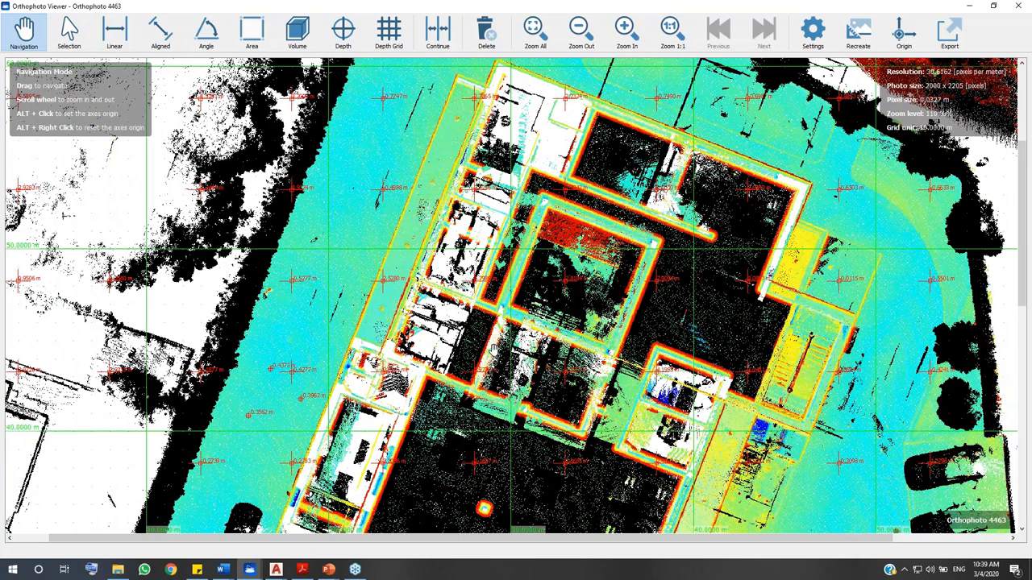
{"action": "scroll", "coordinate": [386, 288], "scroll_direction": "up", "scroll_amount": 1}
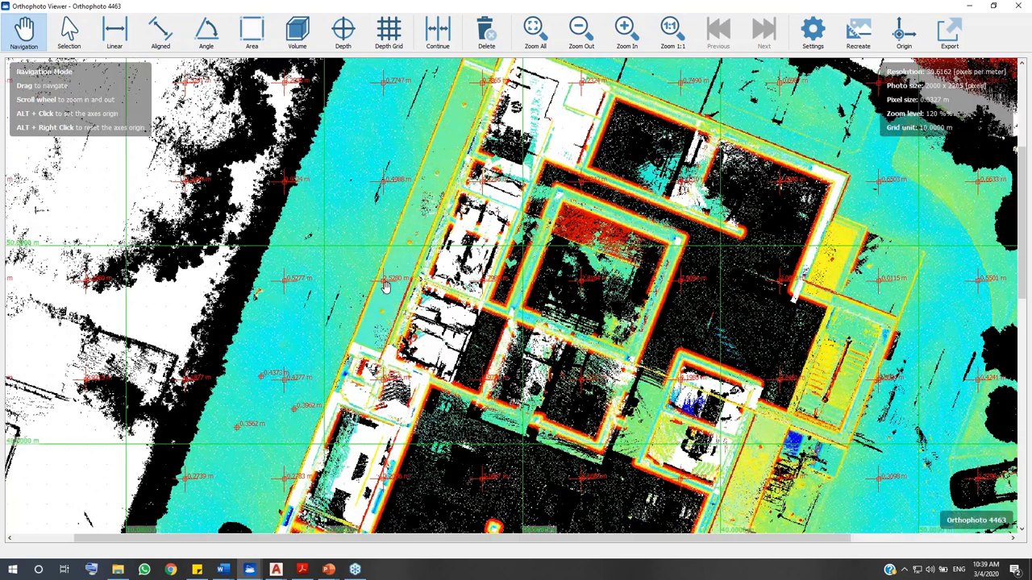
{"action": "scroll", "coordinate": [390, 291], "scroll_direction": "down", "scroll_amount": 1}
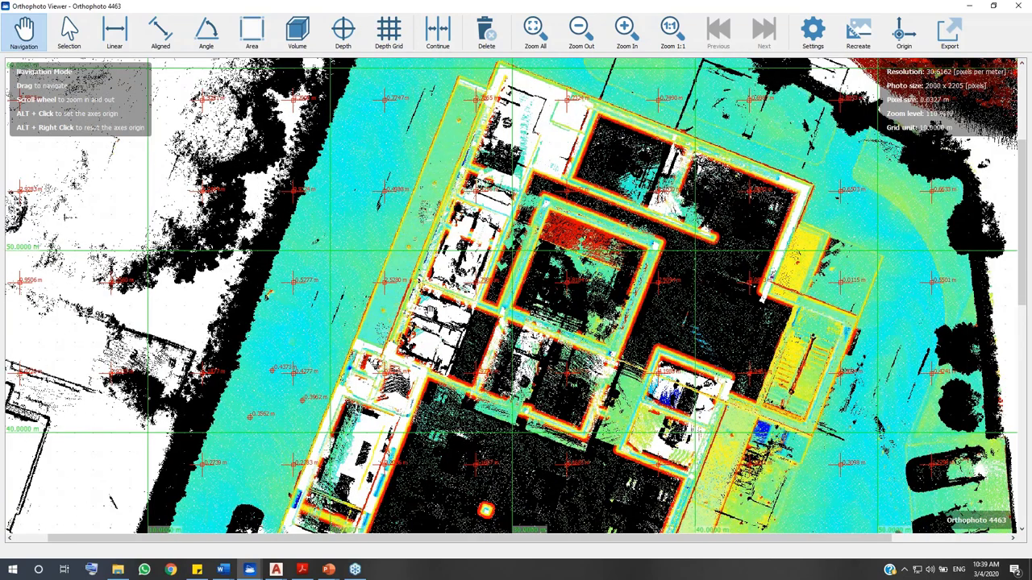
{"action": "scroll", "coordinate": [444, 333], "scroll_direction": "down", "scroll_amount": 2}
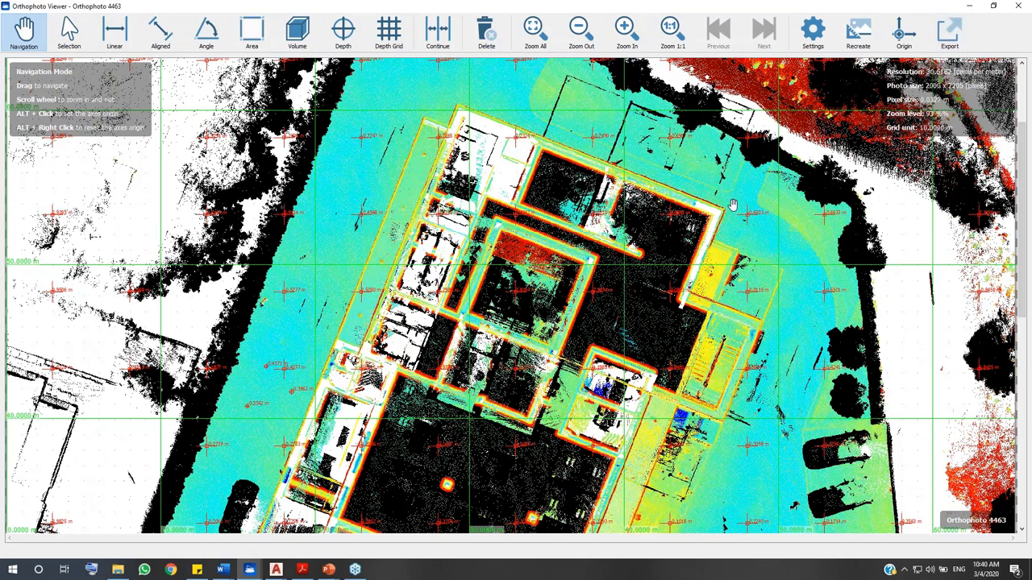
{"action": "left_click", "coordinate": [1020, 8]}
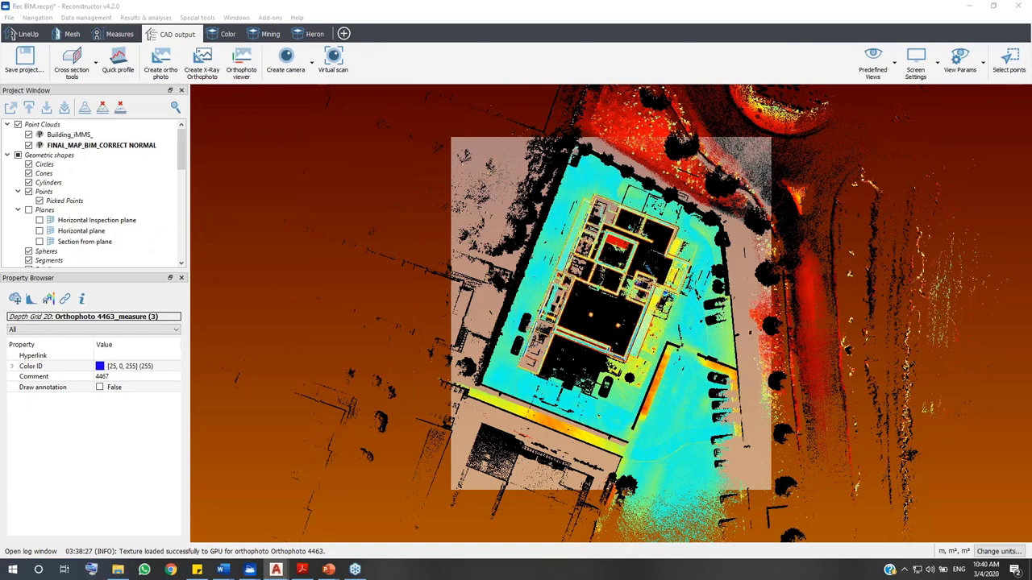
Switch to AutoCAD and inspect the orthophoto with its area, angle and length measurements in Drawing3
{"action": "left_click", "coordinate": [276, 570]}
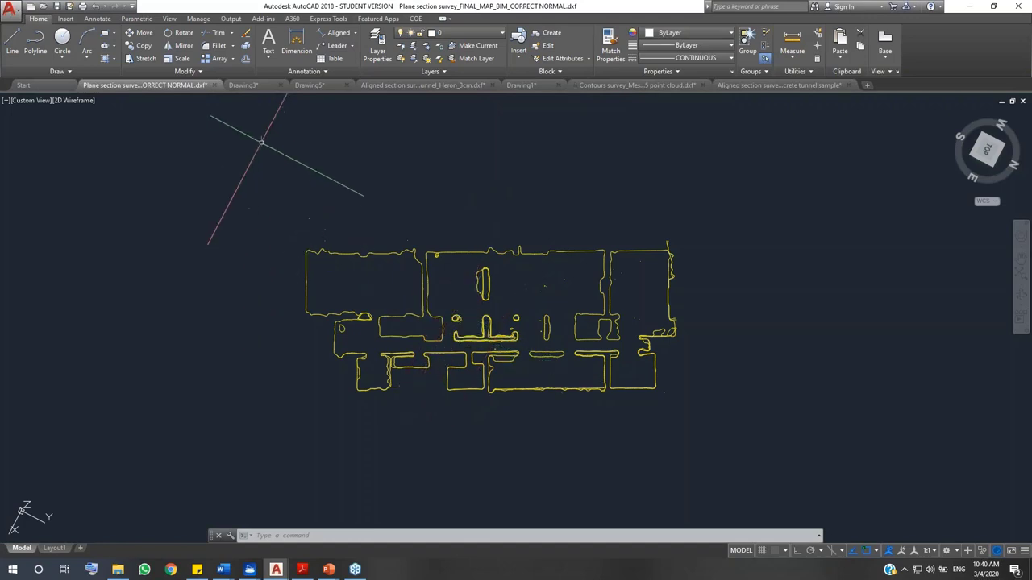
{"action": "left_click", "coordinate": [242, 85]}
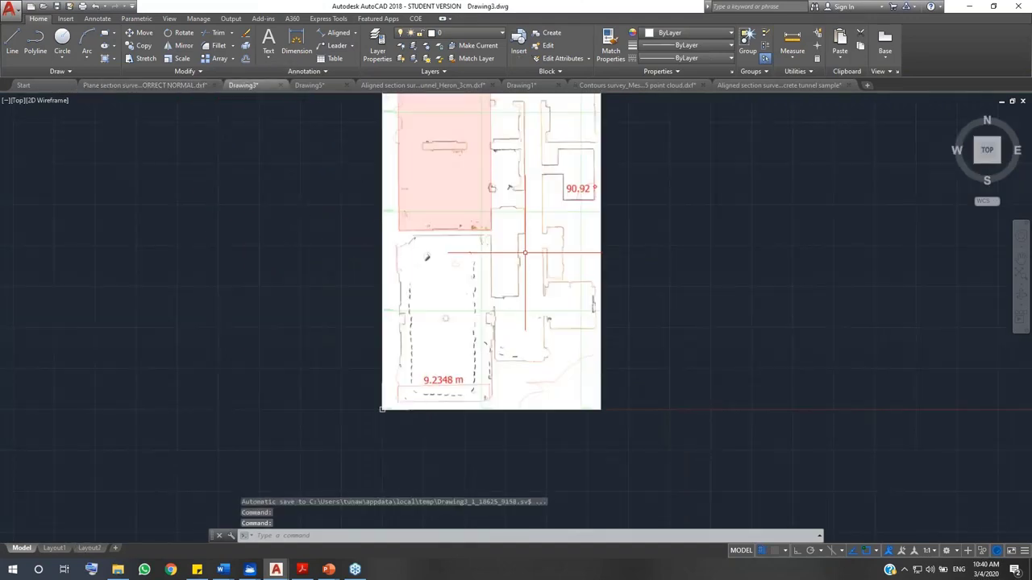
{"action": "scroll", "coordinate": [476, 266], "scroll_direction": "down", "scroll_amount": 2}
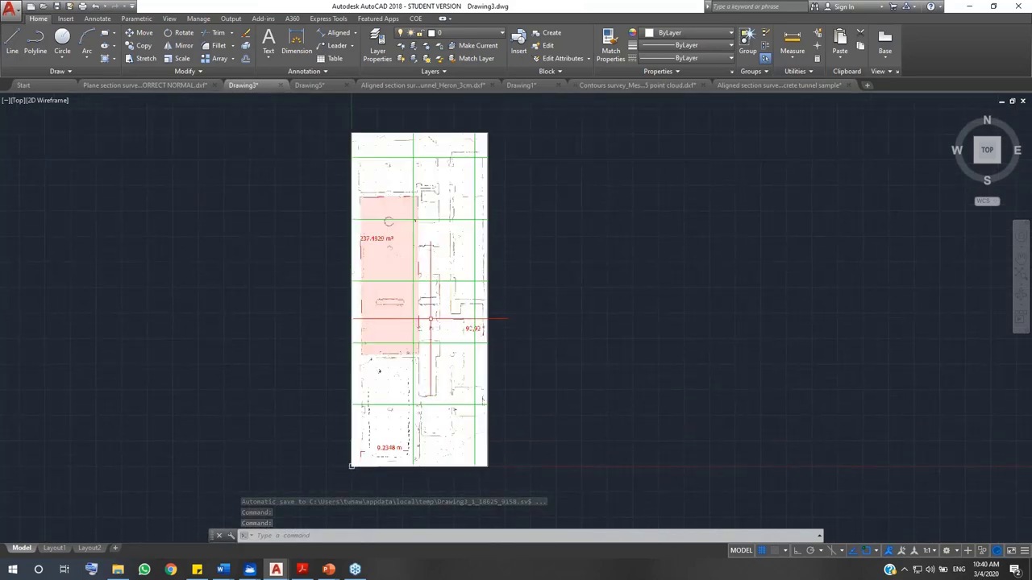
{"action": "scroll", "coordinate": [428, 316], "scroll_direction": "up", "scroll_amount": 2}
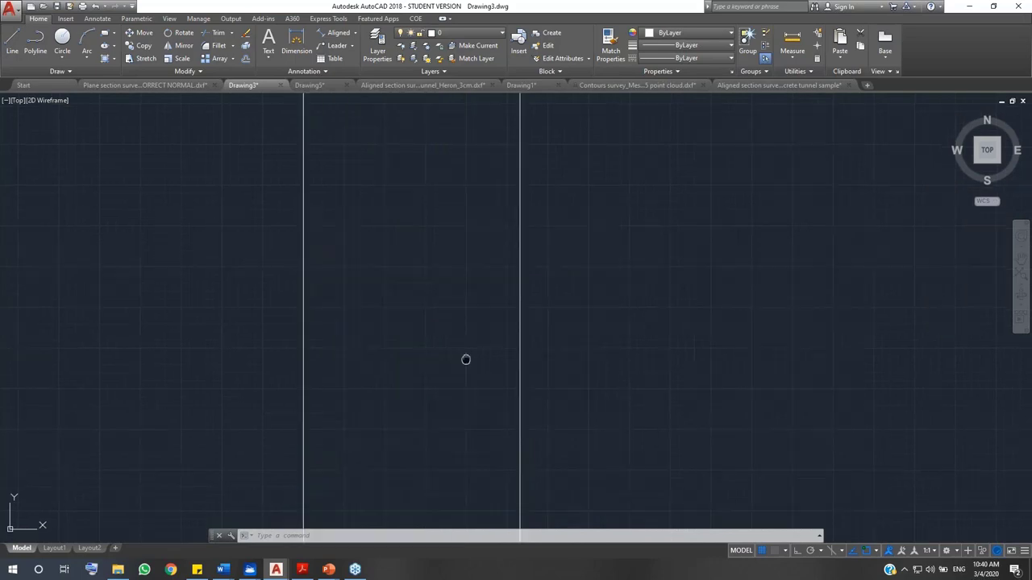
{"action": "middle_click_drag", "start_coordinate": [465, 360], "coordinate": [463, 344]}
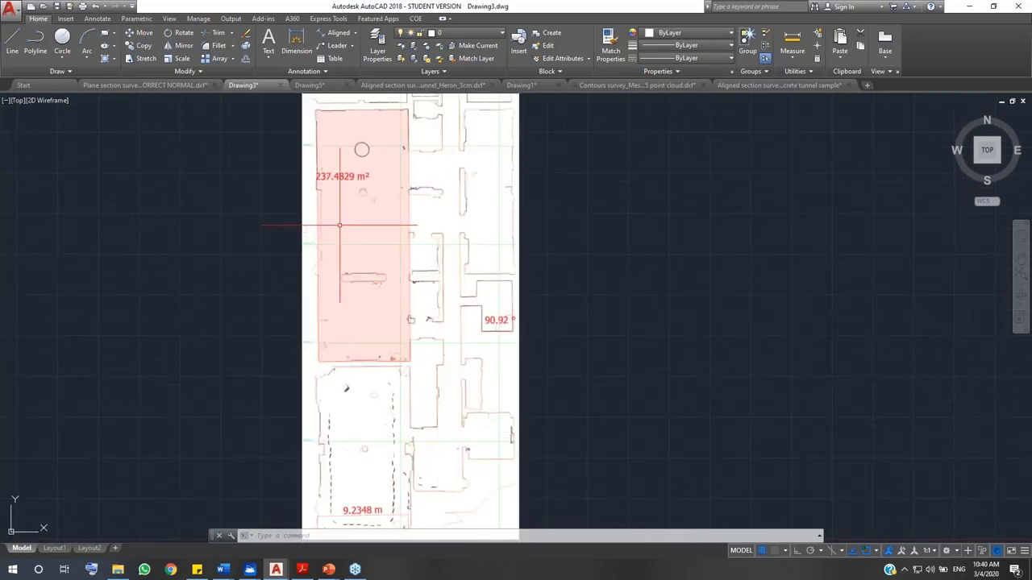
Open Drawing5 and examine the depth grid labels on the colored orthophoto
{"action": "left_click", "coordinate": [317, 87]}
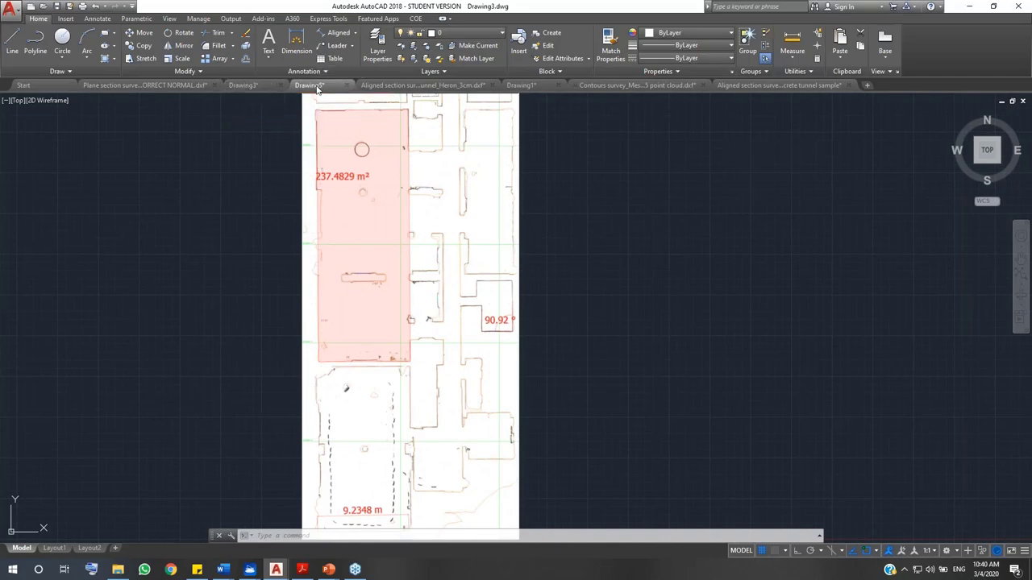
{"action": "middle_click_drag", "start_coordinate": [309, 369], "coordinate": [350, 355]}
{"action": "scroll", "coordinate": [354, 370], "scroll_direction": "up", "scroll_amount": 5}
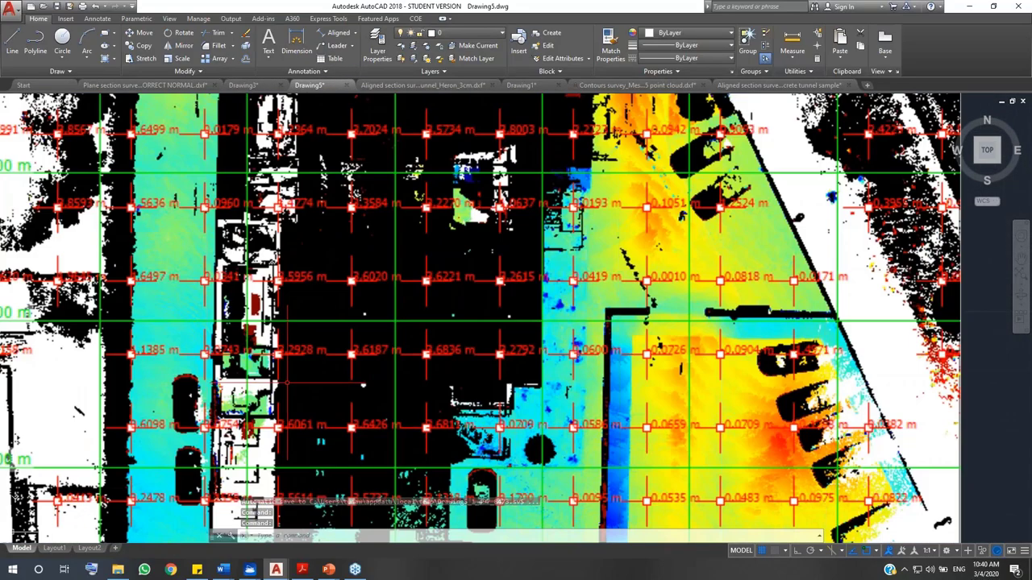
{"action": "scroll", "coordinate": [363, 385], "scroll_direction": "down", "scroll_amount": 5}
{"action": "middle_click_drag", "start_coordinate": [362, 386], "coordinate": [424, 380]}
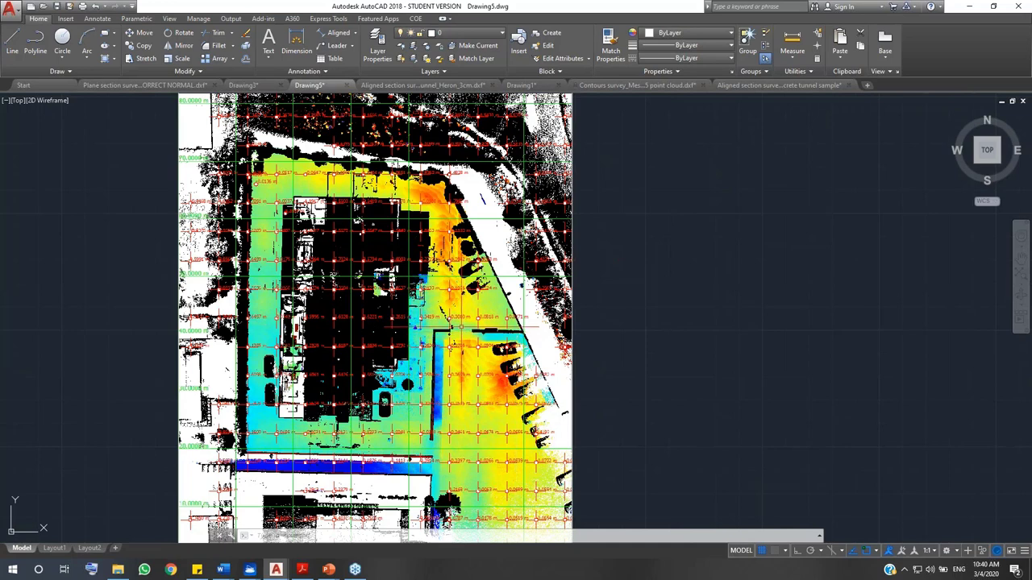
Minimize AutoCAD and switch to the PowerPoint slide show with the building workflow
{"action": "mouse_move", "coordinate": [959, 111]}
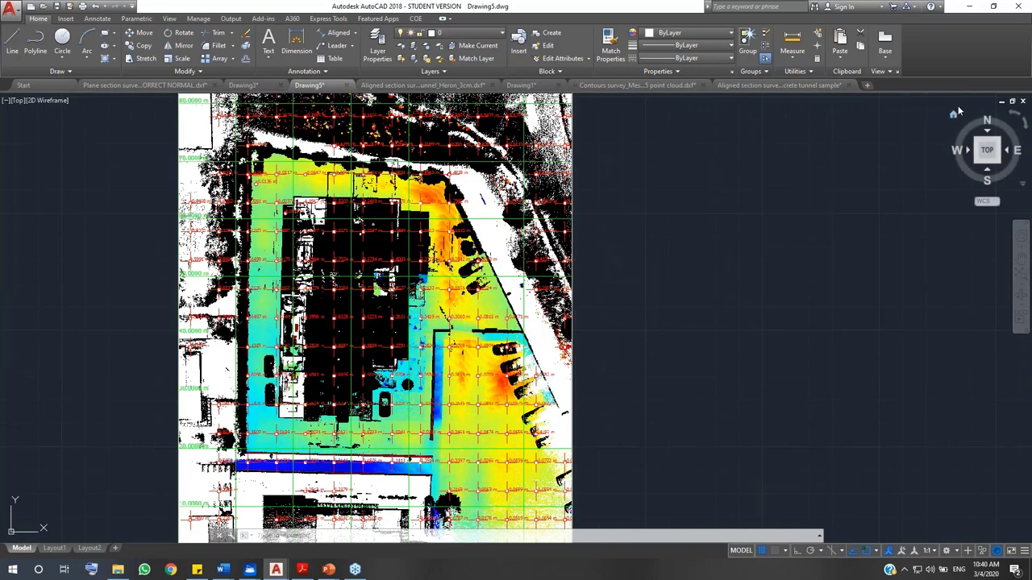
{"action": "double_click", "coordinate": [955, 11]}
{"action": "left_click_drag", "start_coordinate": [919, 10], "coordinate": [0, 105]}
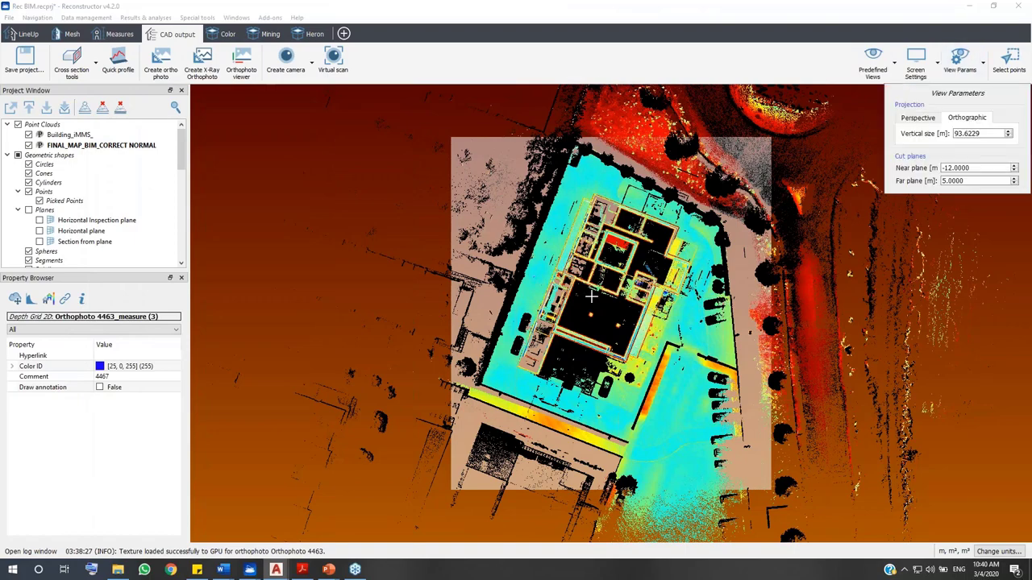
{"action": "mouse_move", "coordinate": [328, 569]}
{"action": "left_click", "coordinate": [326, 546]}
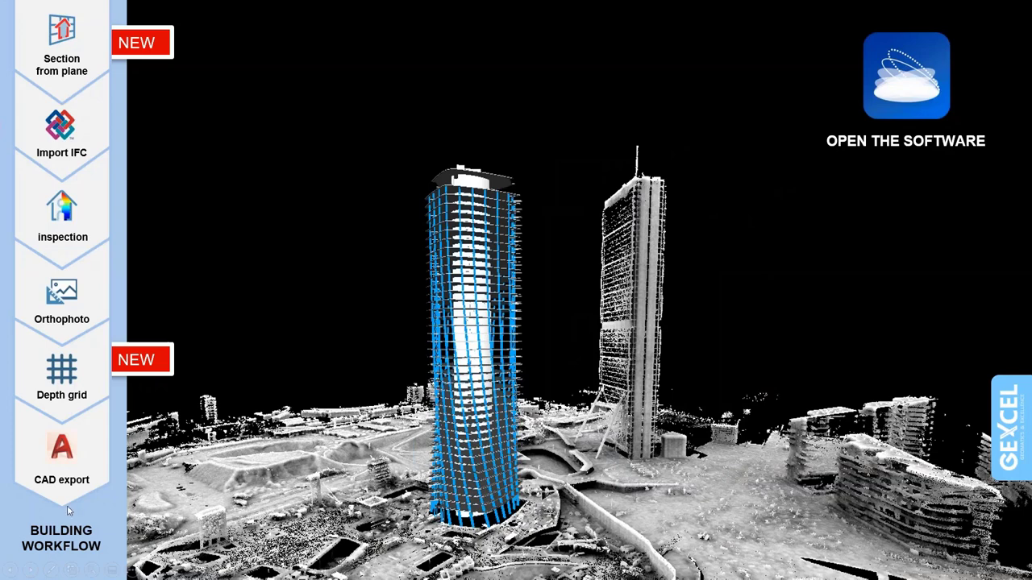
Switch to the Reconstructor tunnel project, maximize its window and create a new aligned section survey for tunnel cross sections
{"action": "key", "text": "alt+Tab"}
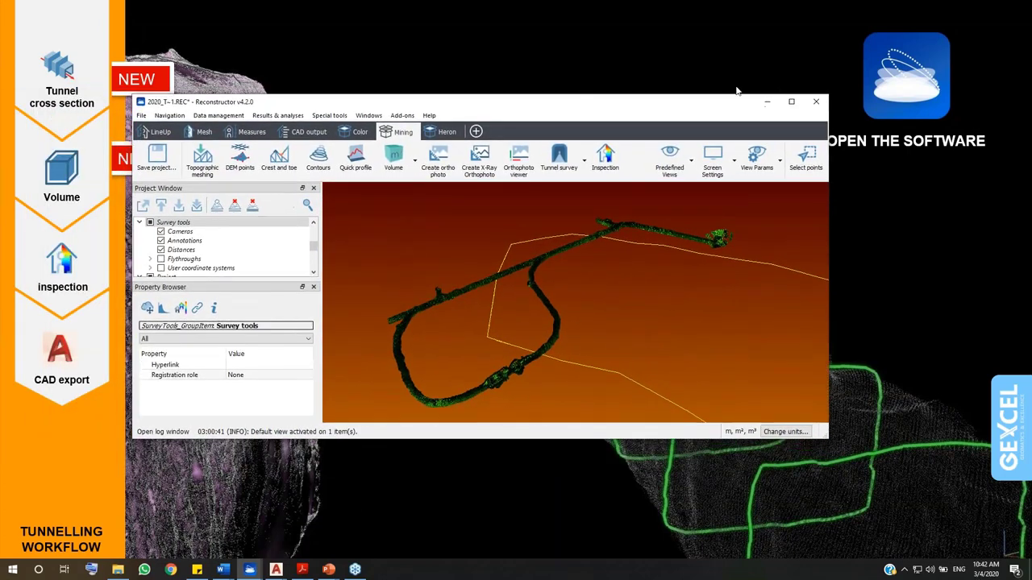
{"action": "left_click", "coordinate": [791, 102]}
{"action": "left_click_drag", "start_coordinate": [615, 297], "coordinate": [652, 379]}
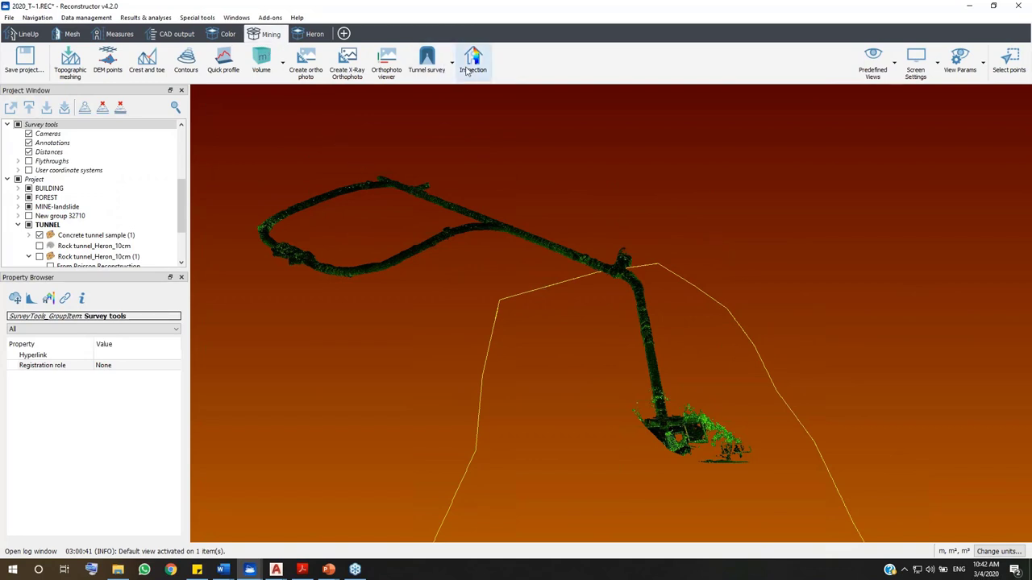
{"action": "left_click", "coordinate": [449, 70]}
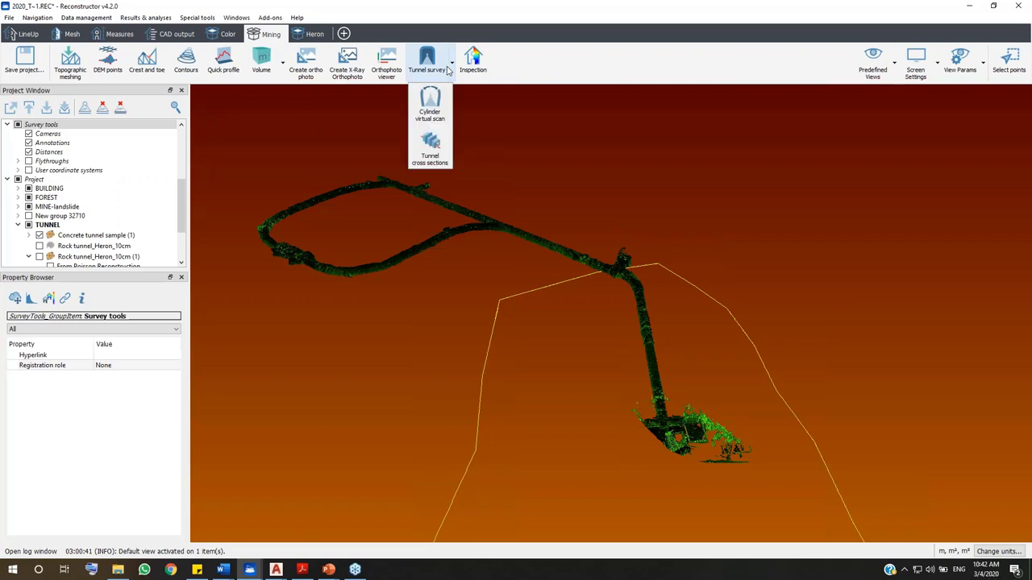
{"action": "left_click", "coordinate": [439, 152]}
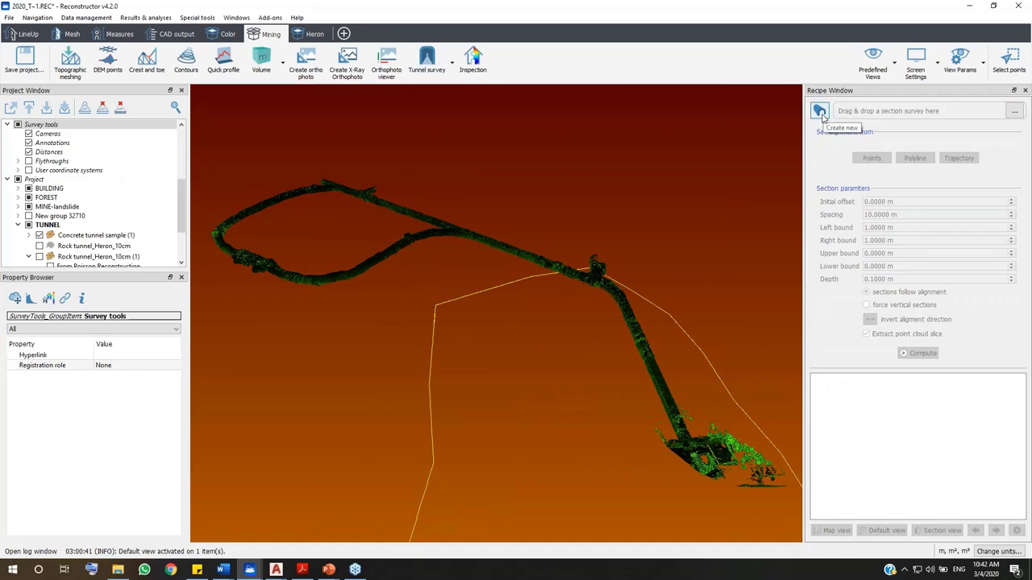
{"action": "left_click", "coordinate": [819, 111]}
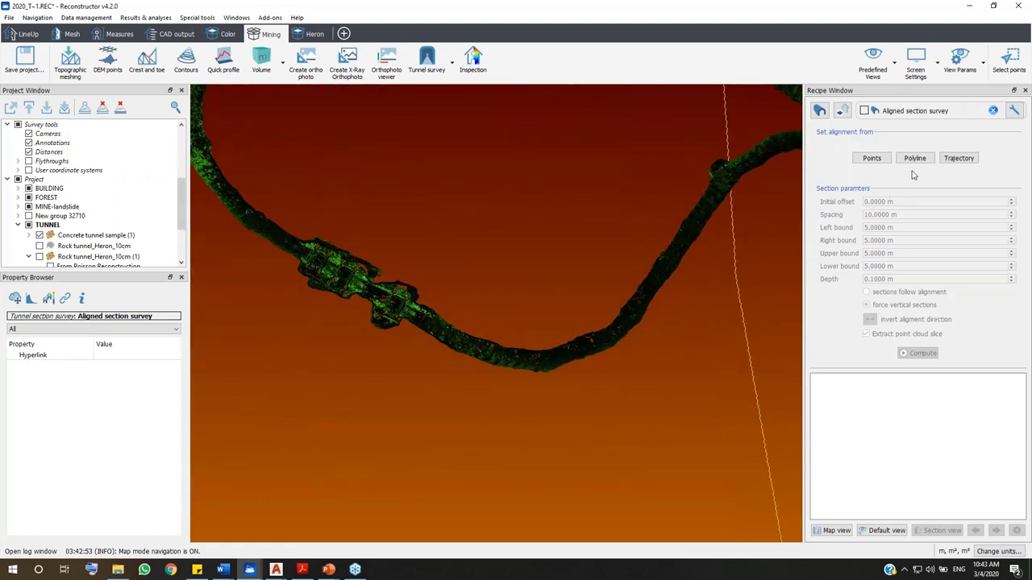
Define the survey alignment from points by picking four points along the curved stretch of the rock tunnel
{"action": "left_click_drag", "start_coordinate": [616, 328], "coordinate": [559, 346]}
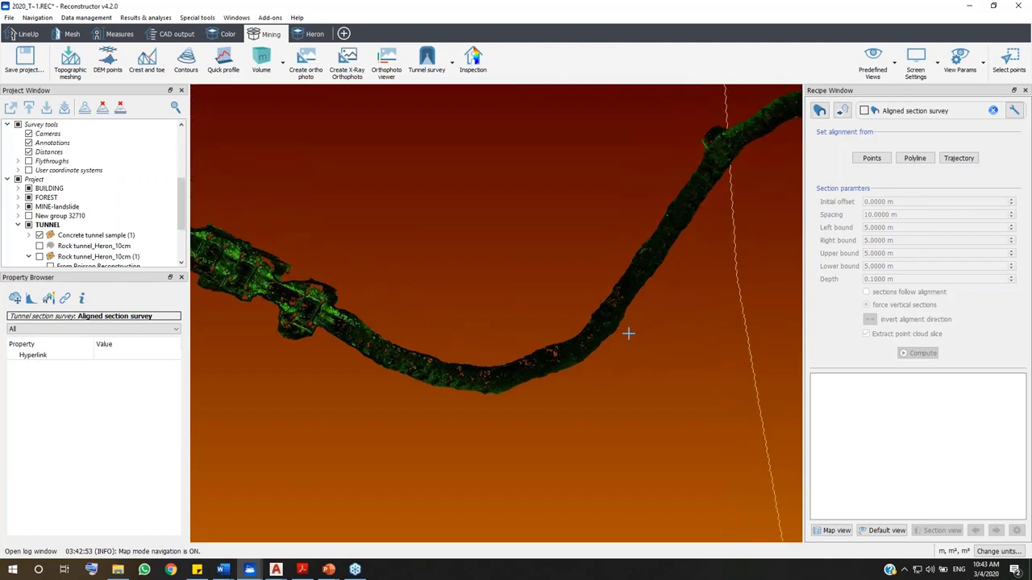
{"action": "left_click", "coordinate": [875, 159]}
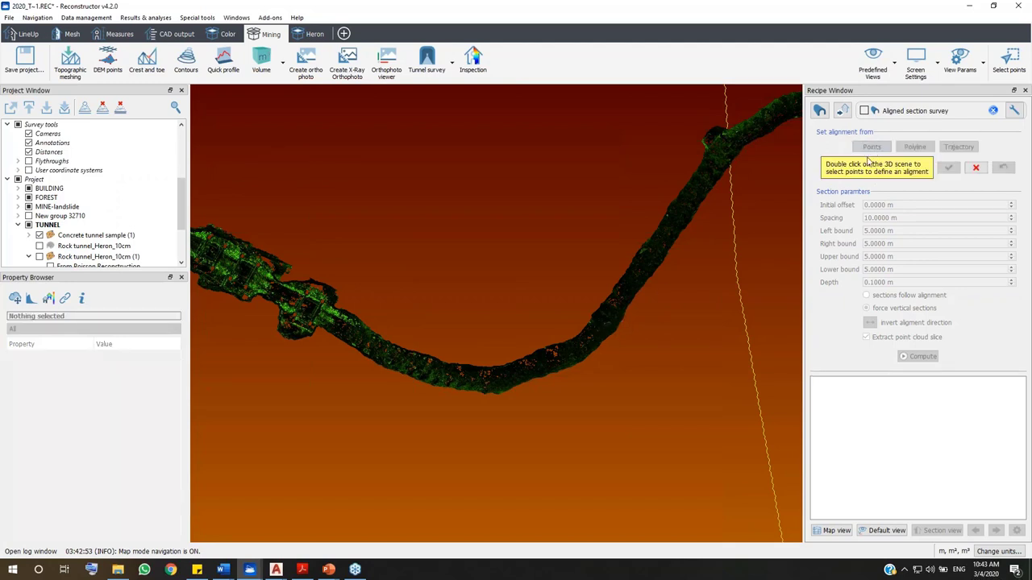
{"action": "double_click", "coordinate": [604, 319]}
{"action": "double_click", "coordinate": [566, 351]}
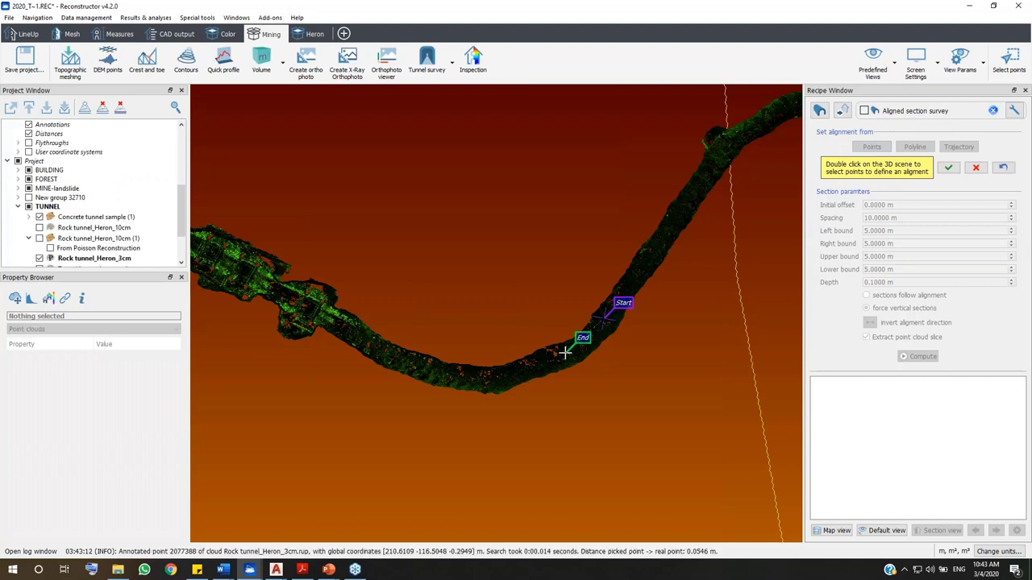
{"action": "double_click", "coordinate": [524, 370]}
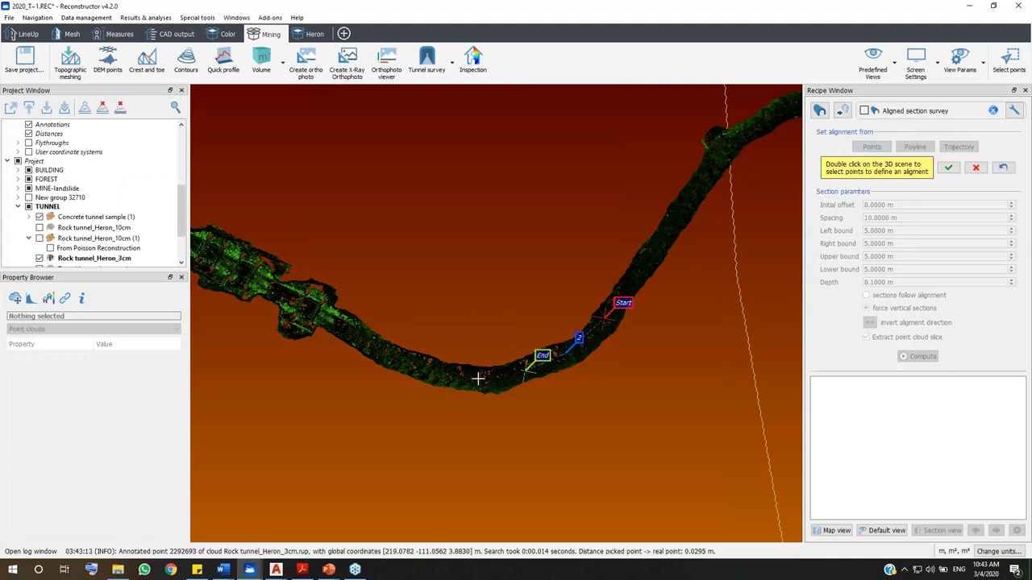
{"action": "double_click", "coordinate": [481, 377]}
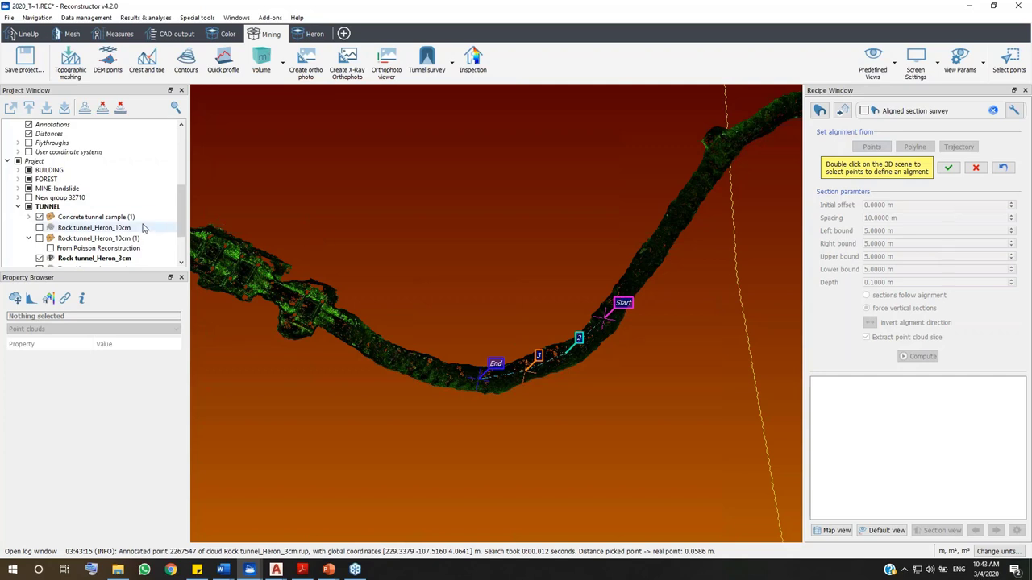
Confirm the picked alignment points and set the section spacing to 30 m
{"action": "left_click", "coordinate": [948, 167]}
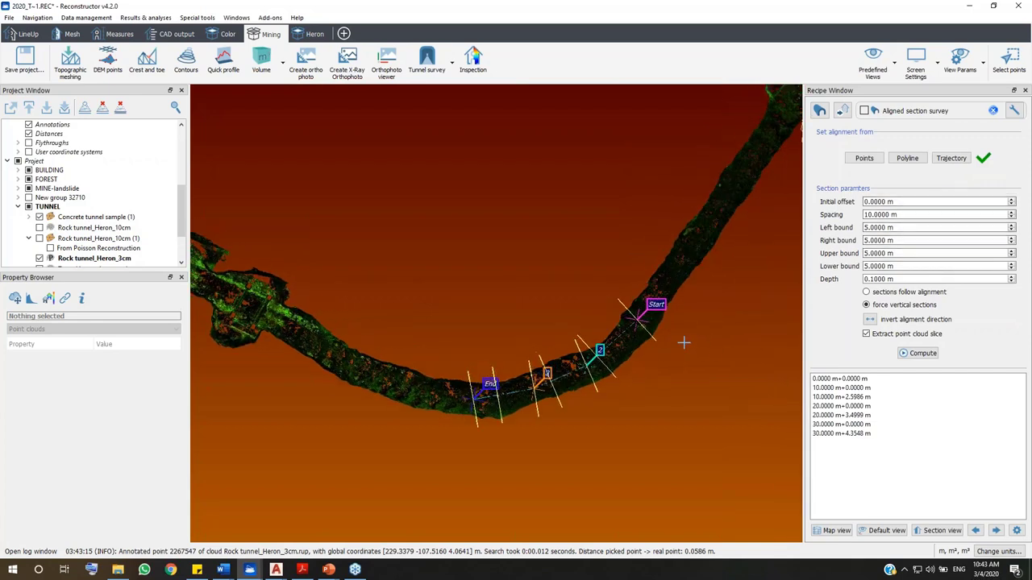
{"action": "left_click_drag", "start_coordinate": [889, 215], "coordinate": [864, 215]}
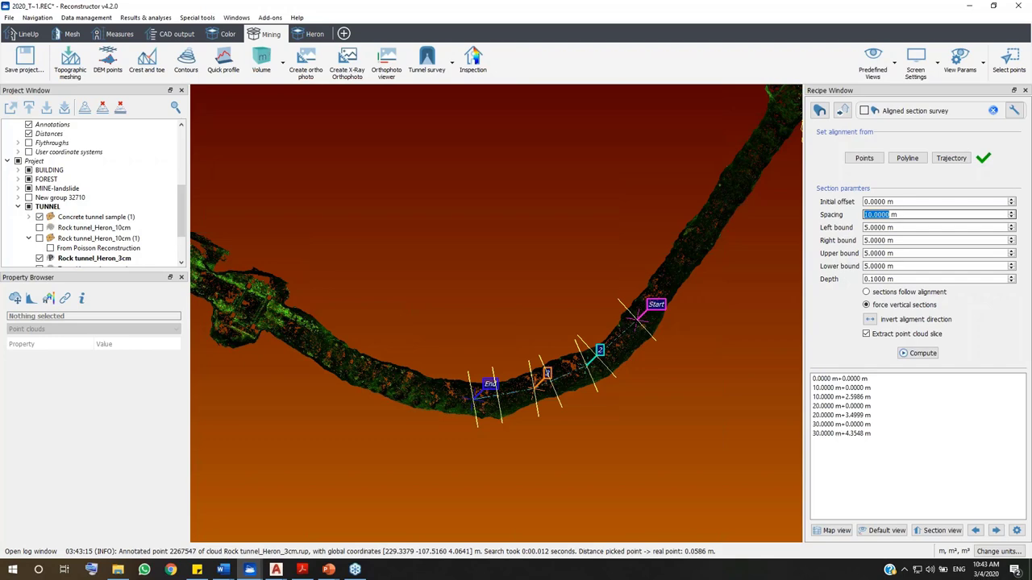
{"action": "type", "text": "3"}
{"action": "key", "text": "Return"}
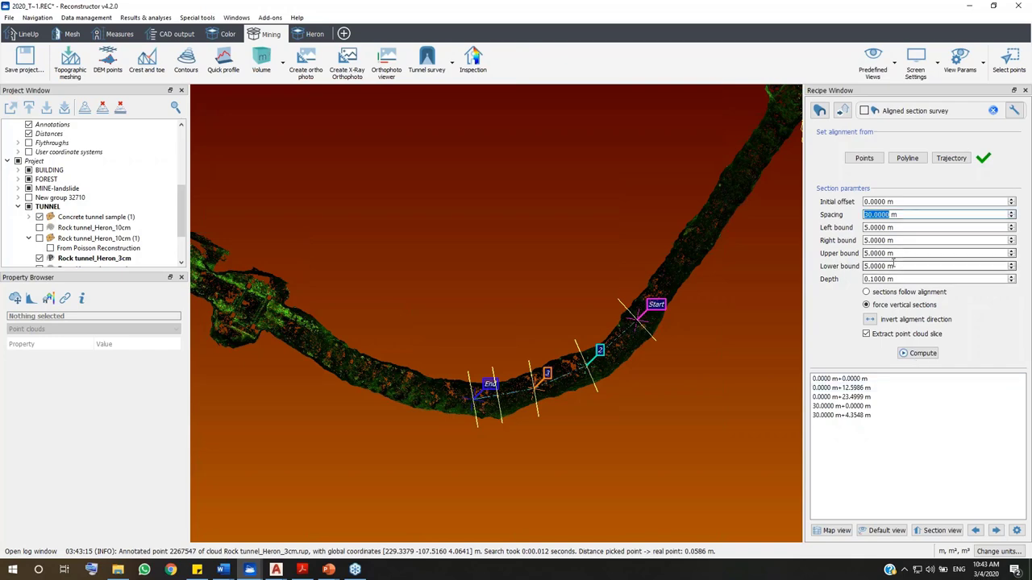
Preview the section at 0.0000 m+0.0000 m and set the Rock tunnel_Heron_3cm point size to 3
{"action": "left_click", "coordinate": [859, 380]}
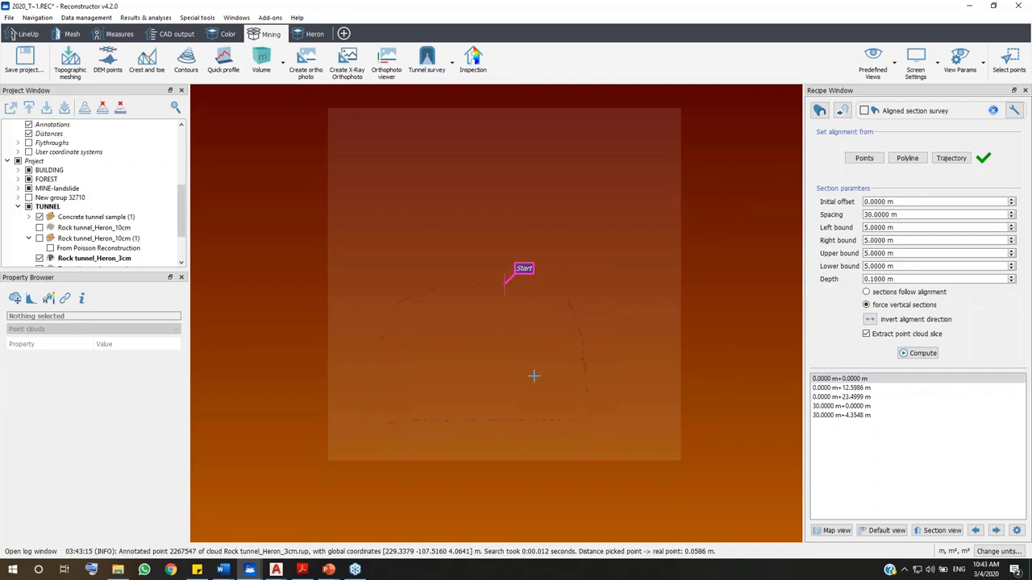
{"action": "left_click", "coordinate": [93, 258]}
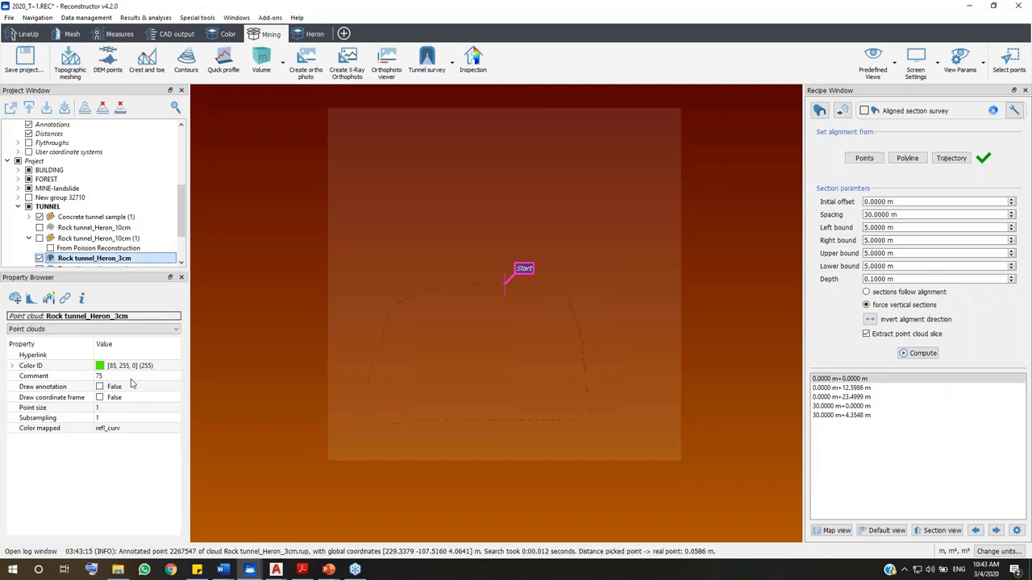
{"action": "left_click", "coordinate": [118, 408]}
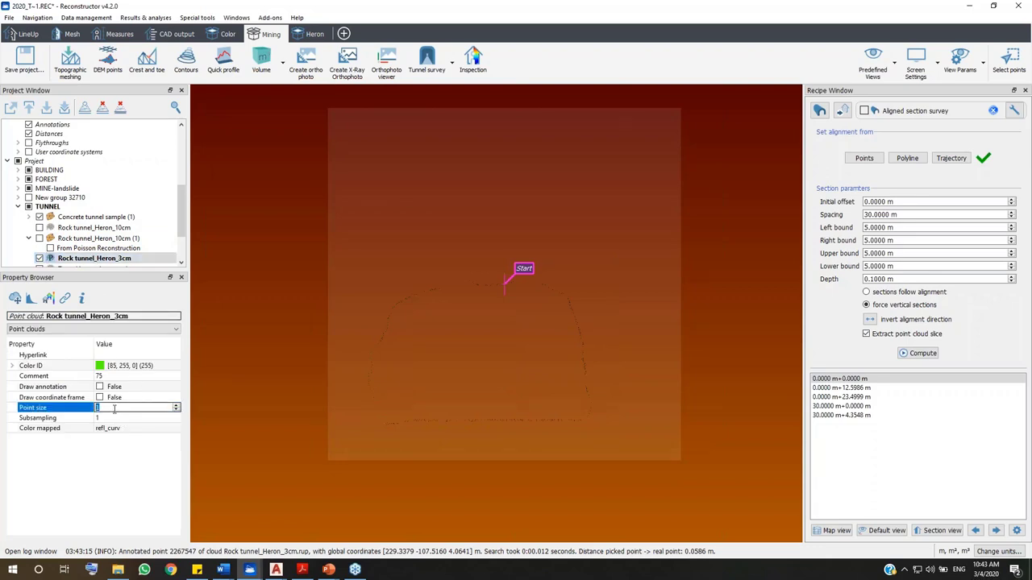
{"action": "scroll", "coordinate": [113, 409], "scroll_direction": "up", "scroll_amount": 2}
{"action": "scroll", "coordinate": [113, 409], "scroll_direction": "up", "scroll_amount": 1}
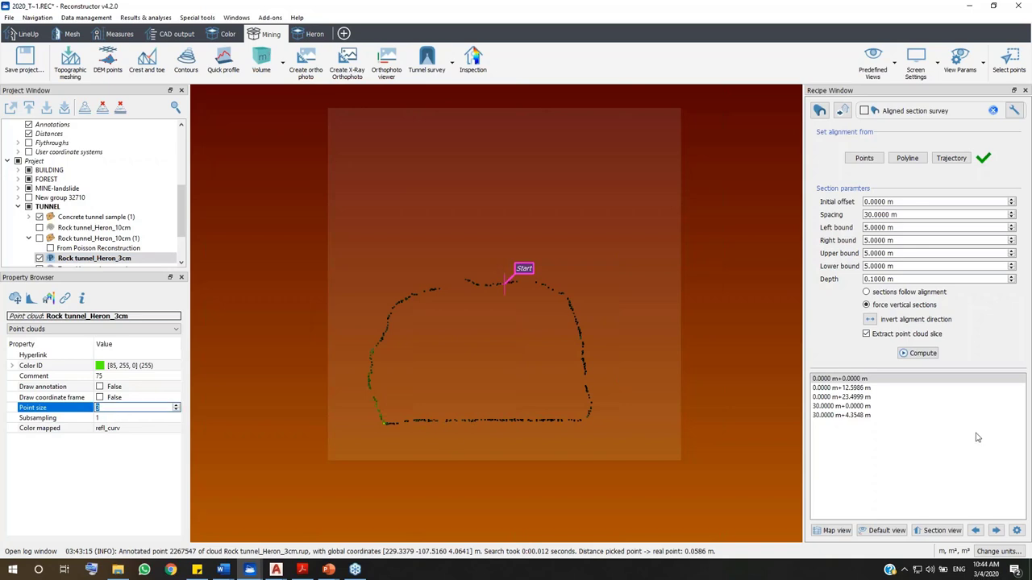
Review the following sections one by one, from 0.0000 m+12.5986 m through 30.0000 m+0.0000 m
{"action": "left_click", "coordinate": [866, 391]}
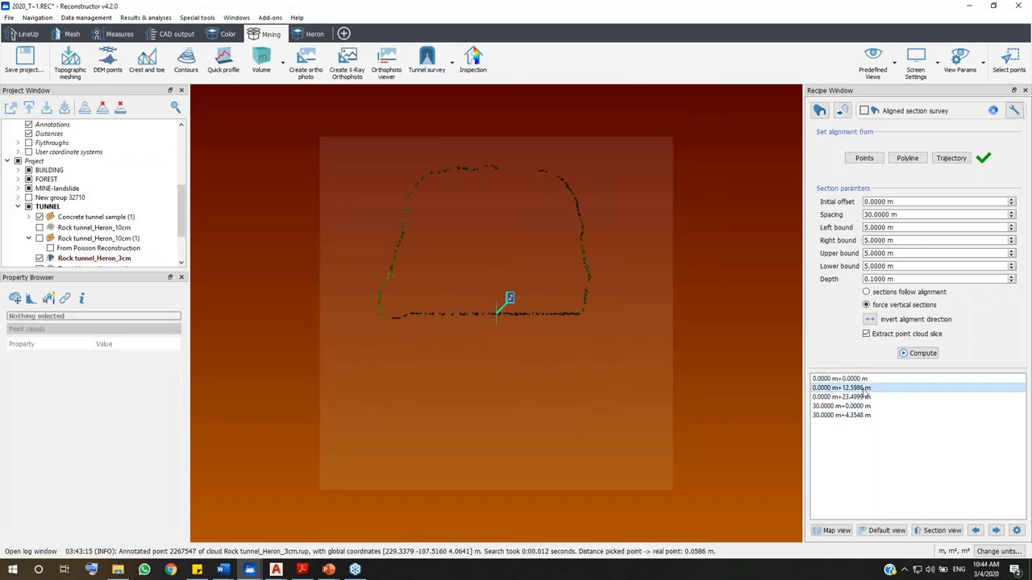
{"action": "left_click", "coordinate": [996, 530]}
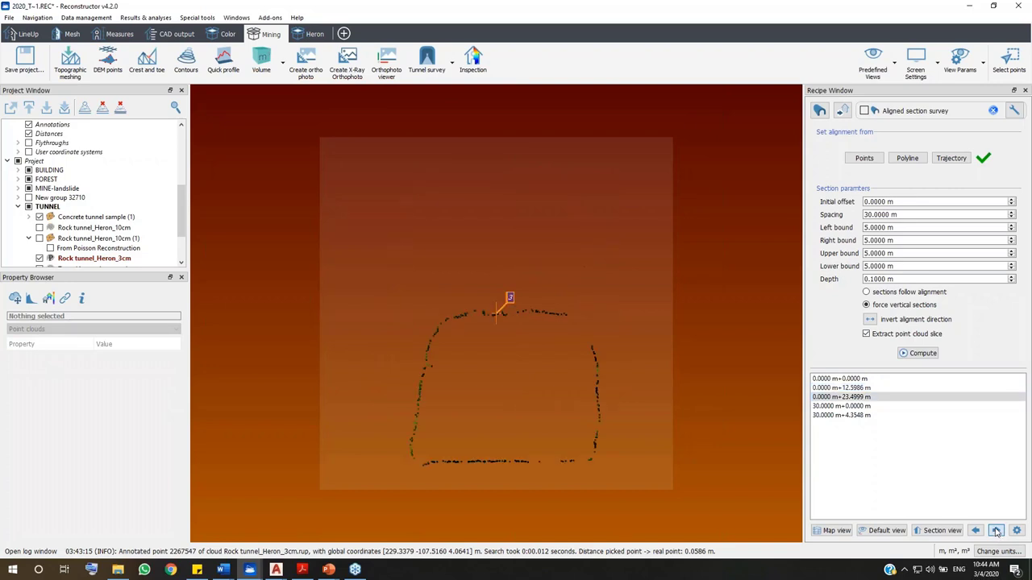
{"action": "left_click", "coordinate": [996, 531]}
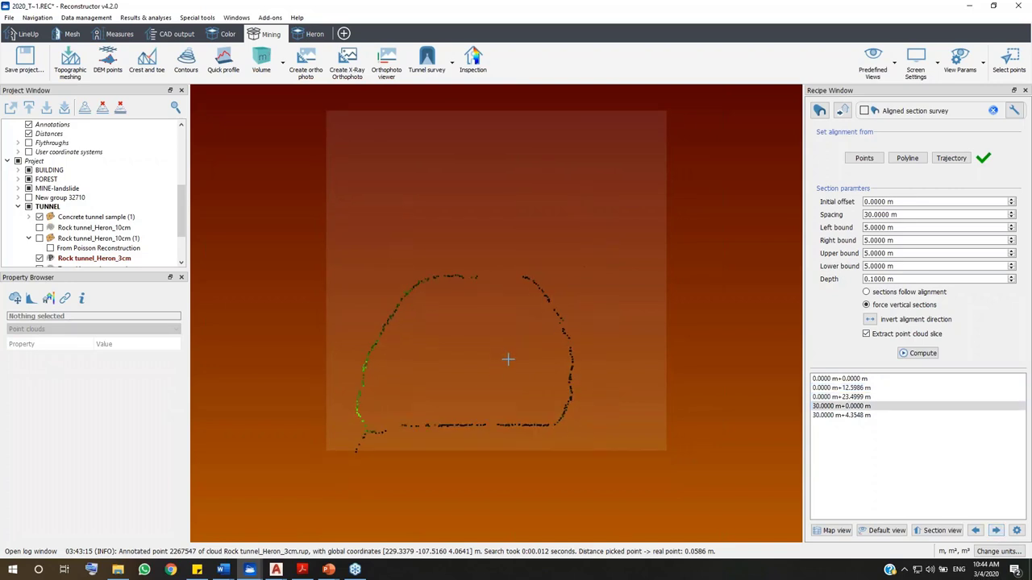
Compute the aligned sections with point cloud slices extracted and open them in the section viewer
{"action": "left_click", "coordinate": [921, 354]}
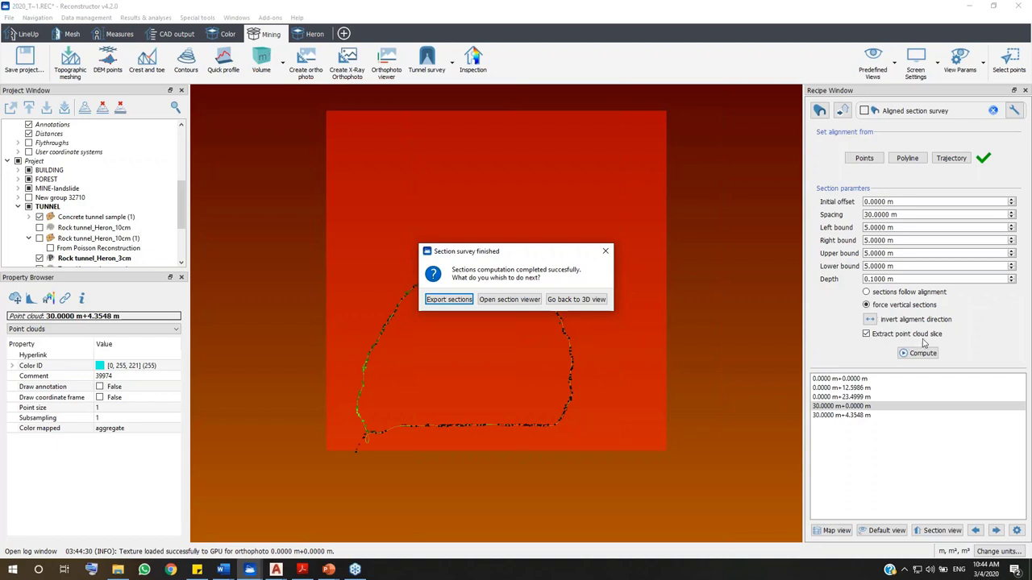
{"action": "left_click", "coordinate": [517, 301]}
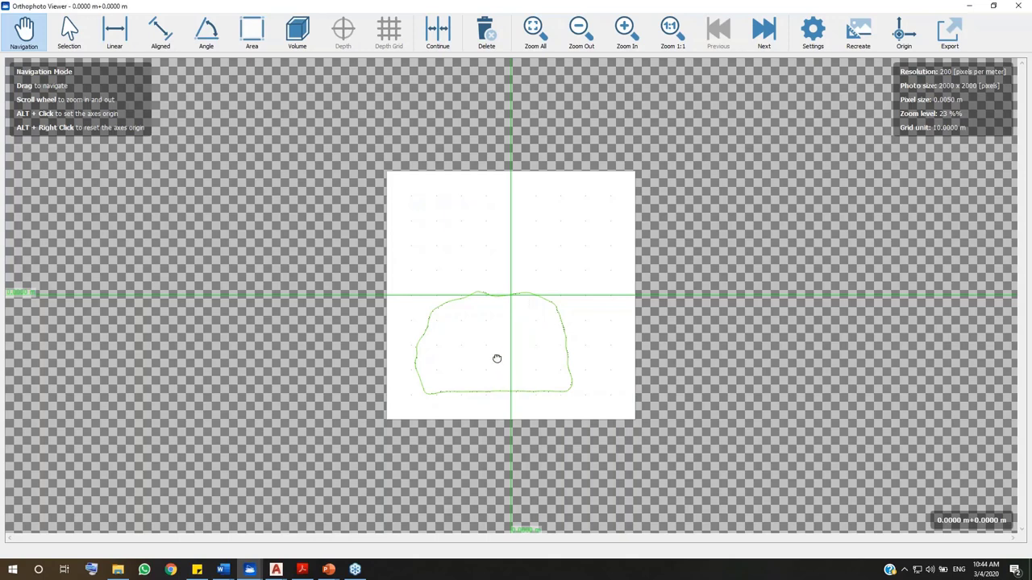
Add an aligned dimension along the tunnel floor between the two lower corners of the section outline
{"action": "scroll", "coordinate": [493, 373], "scroll_direction": "up", "scroll_amount": 3}
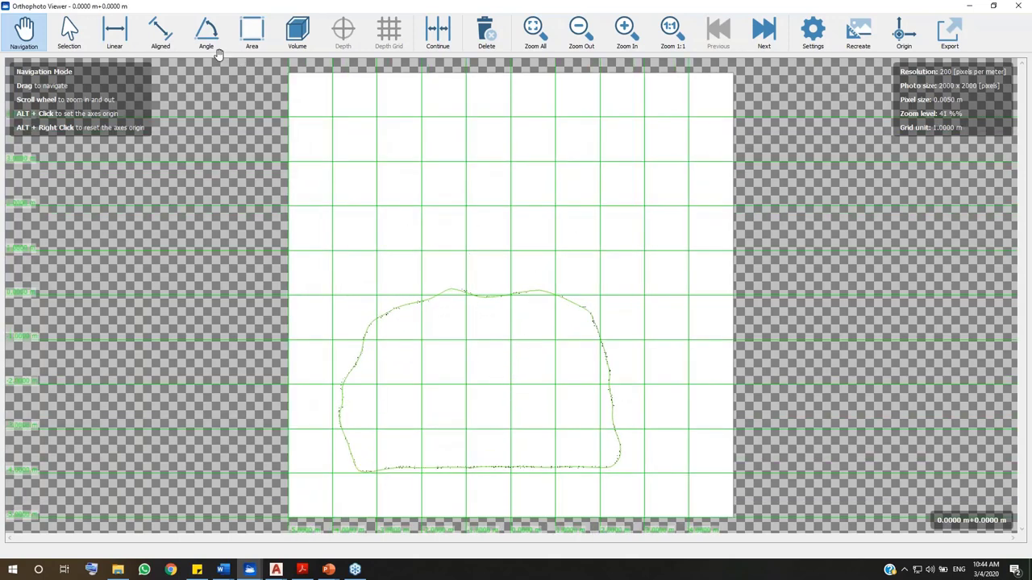
{"action": "left_click", "coordinate": [160, 32]}
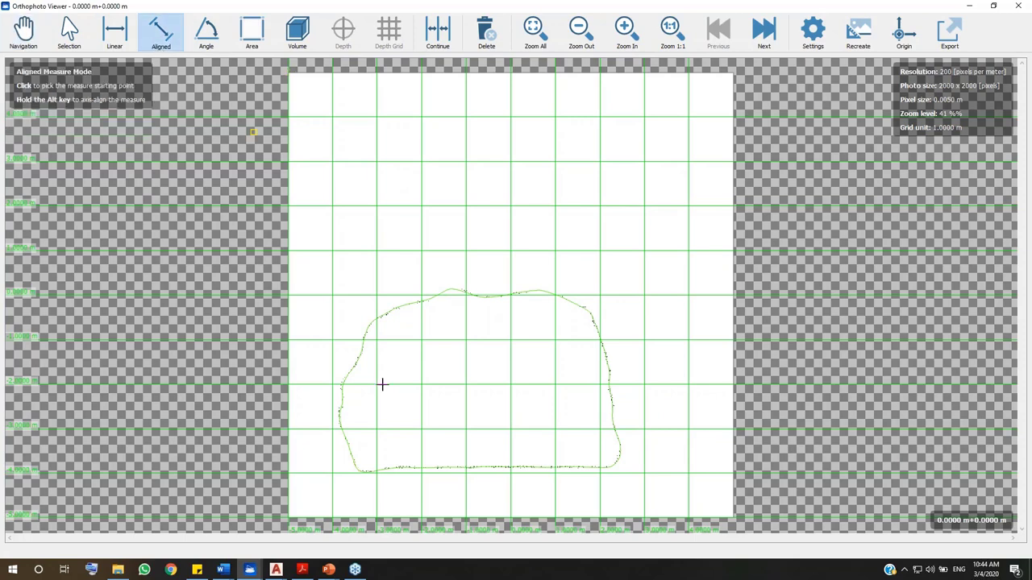
{"action": "left_click", "coordinate": [358, 471]}
{"action": "left_click", "coordinate": [609, 467]}
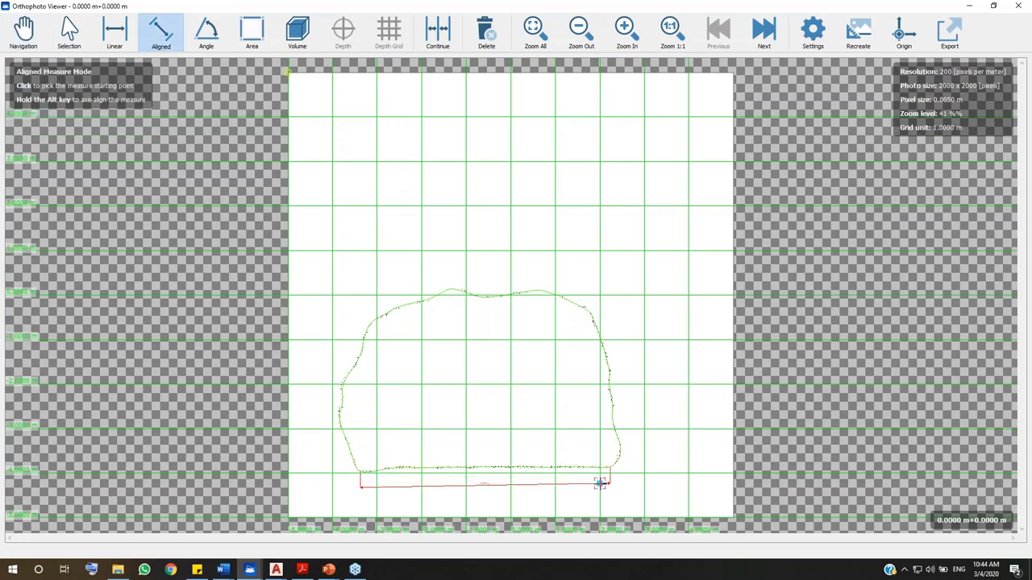
Set the dimension text size to 0.35 m in the orthophoto settings
{"action": "left_click", "coordinate": [813, 32]}
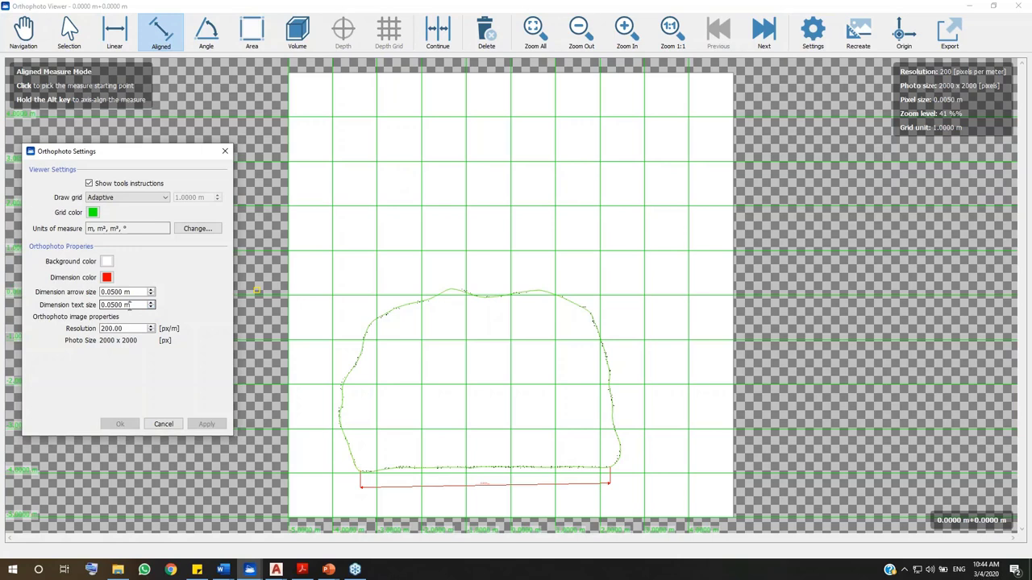
{"action": "scroll", "coordinate": [128, 305], "scroll_direction": "up", "scroll_amount": 20}
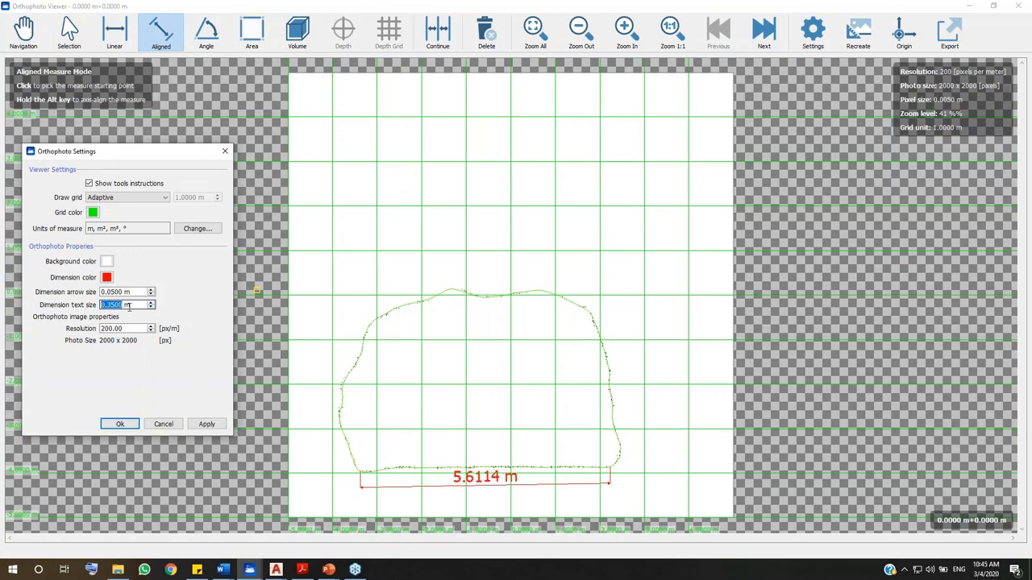
{"action": "left_click", "coordinate": [119, 424]}
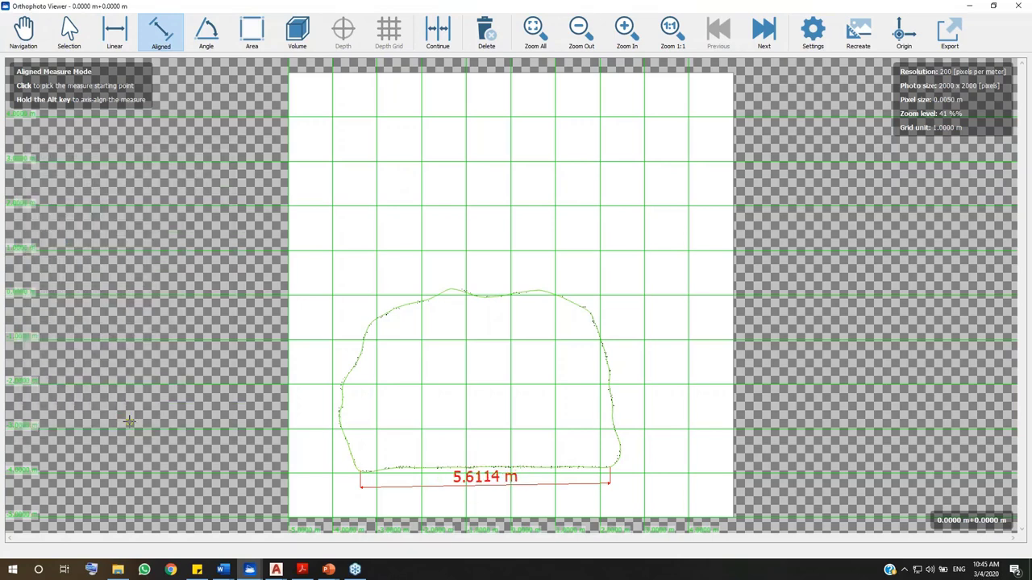
Measure the volume of the section's upper part with a 1 m depth, tracing the roof outline and placing the label inside, and close the viewer
{"action": "left_click", "coordinate": [298, 42]}
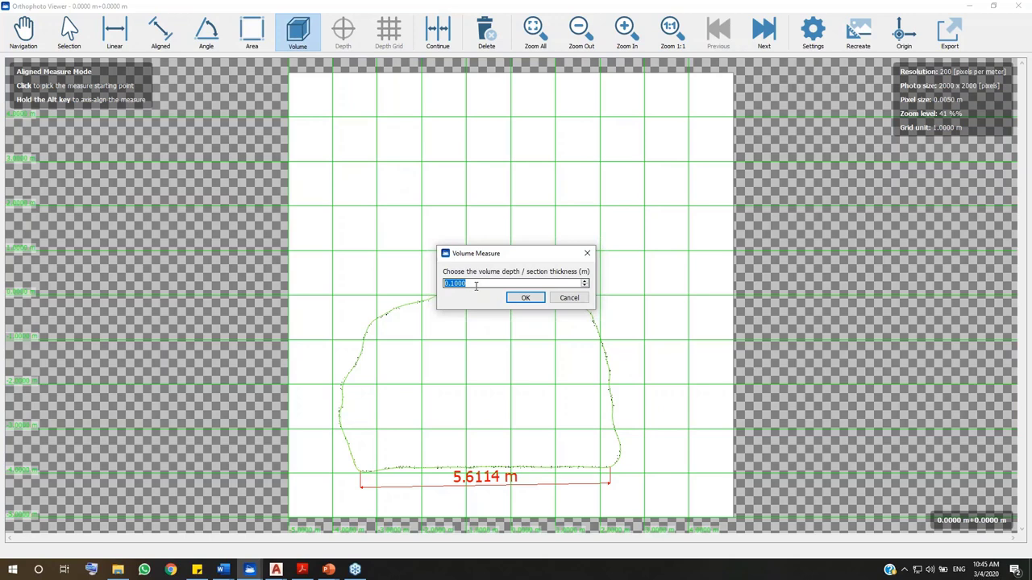
{"action": "type", "text": "1"}
{"action": "key", "text": "Return"}
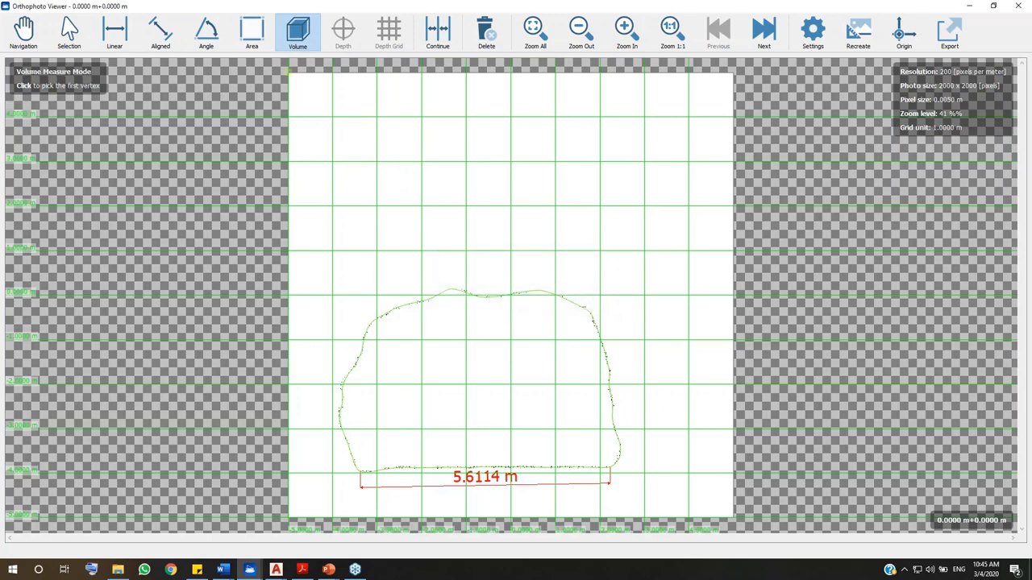
{"action": "left_click", "coordinate": [352, 370]}
{"action": "left_click", "coordinate": [362, 349]}
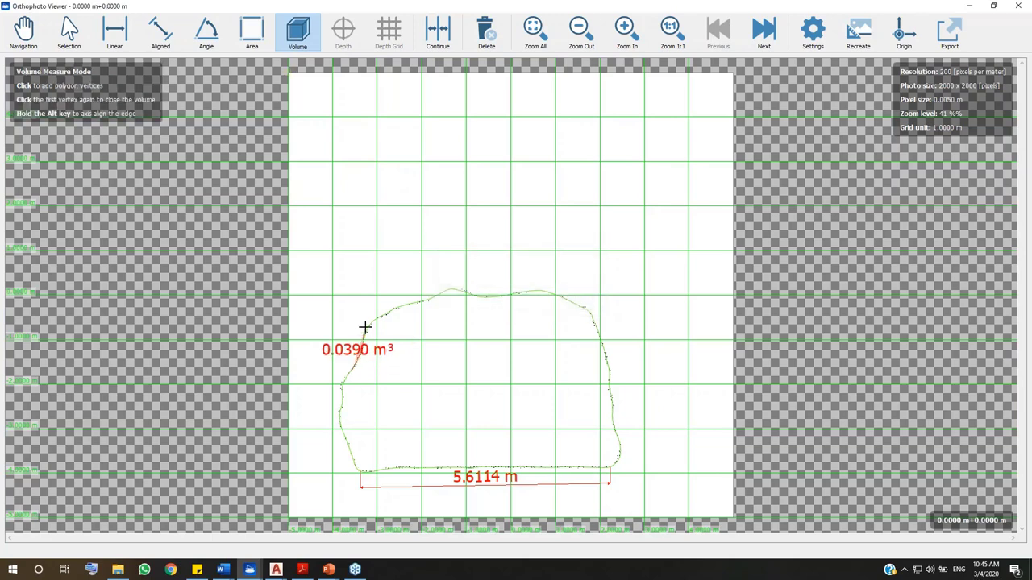
{"action": "left_click", "coordinate": [385, 313]}
{"action": "left_click", "coordinate": [408, 301]}
{"action": "left_click", "coordinate": [426, 299]}
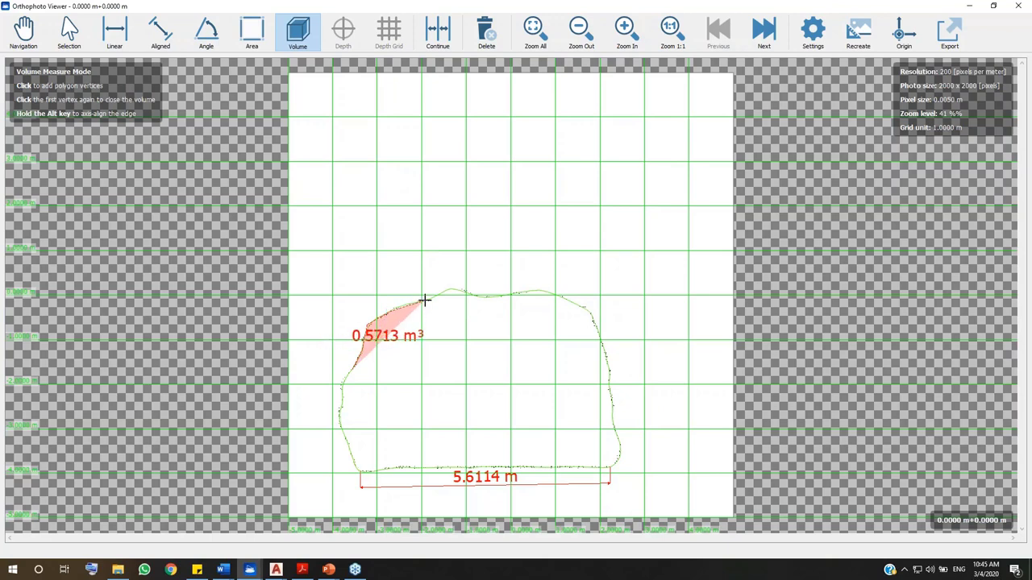
{"action": "left_click", "coordinate": [458, 292]}
{"action": "left_click", "coordinate": [483, 297]}
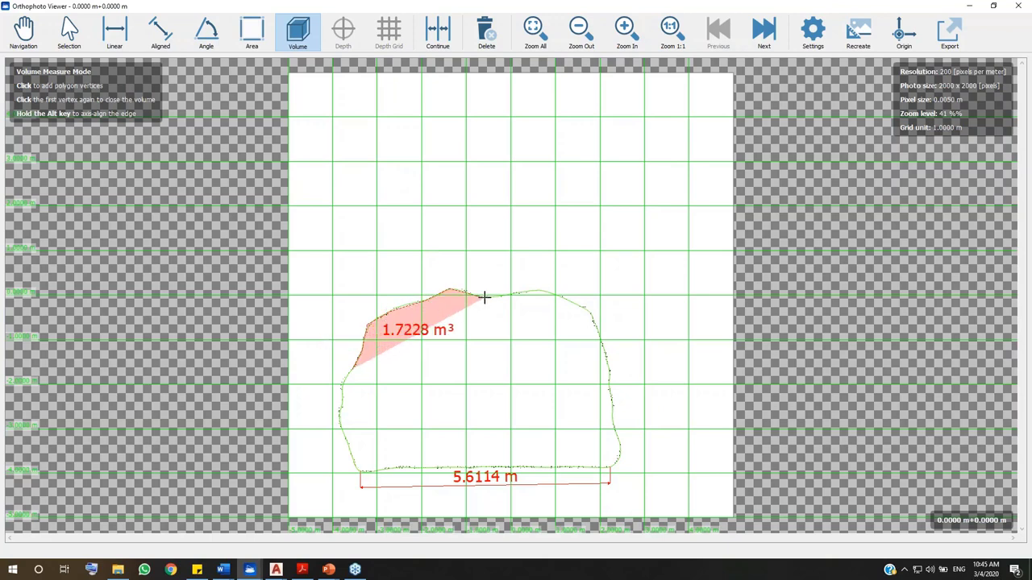
{"action": "left_click", "coordinate": [524, 291]}
{"action": "left_click", "coordinate": [556, 295]}
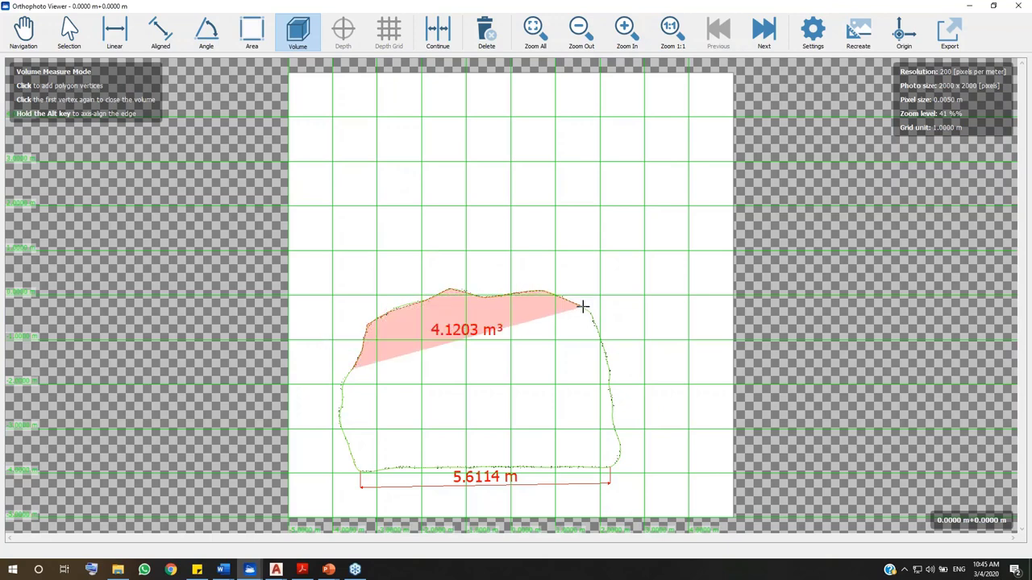
{"action": "left_click", "coordinate": [583, 306]}
{"action": "left_click", "coordinate": [604, 345]}
{"action": "left_click", "coordinate": [608, 369]}
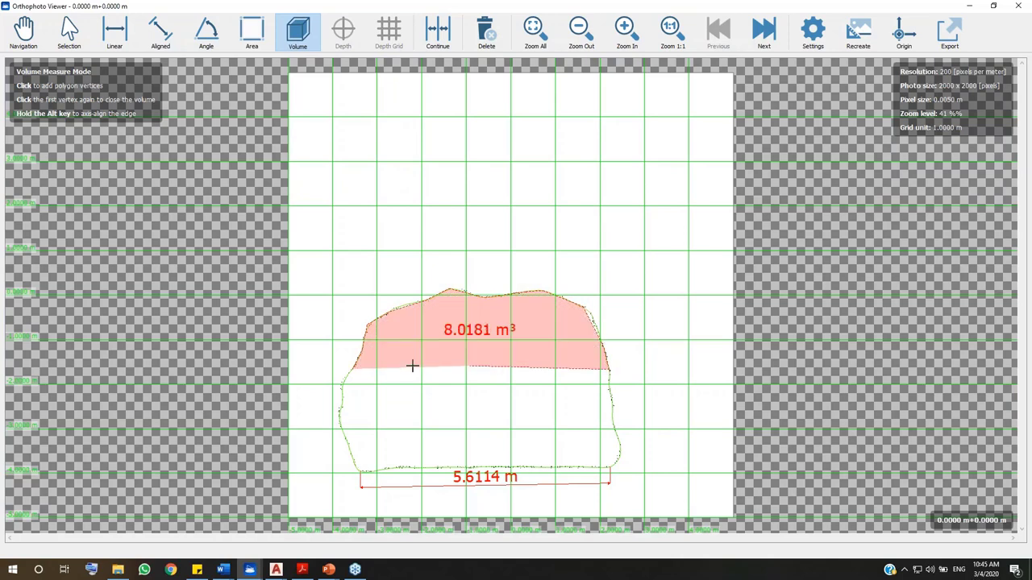
{"action": "left_click", "coordinate": [352, 369]}
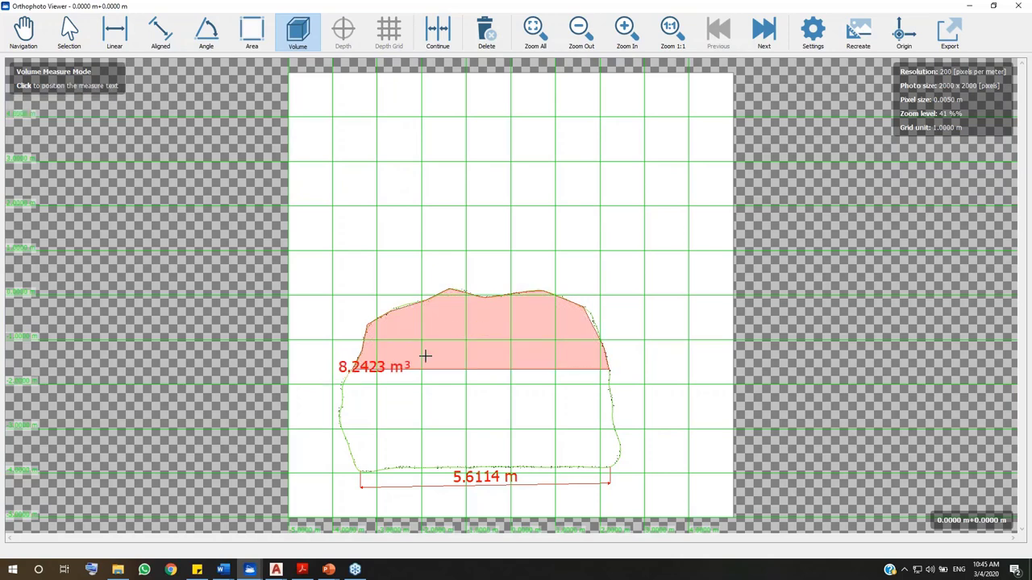
{"action": "left_click", "coordinate": [494, 329]}
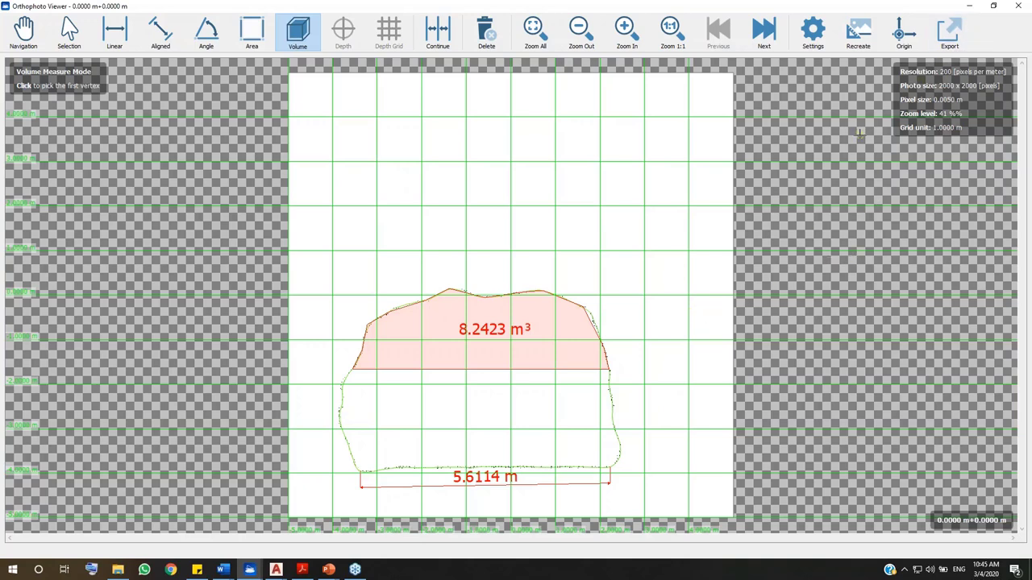
{"action": "left_click", "coordinate": [1022, 11]}
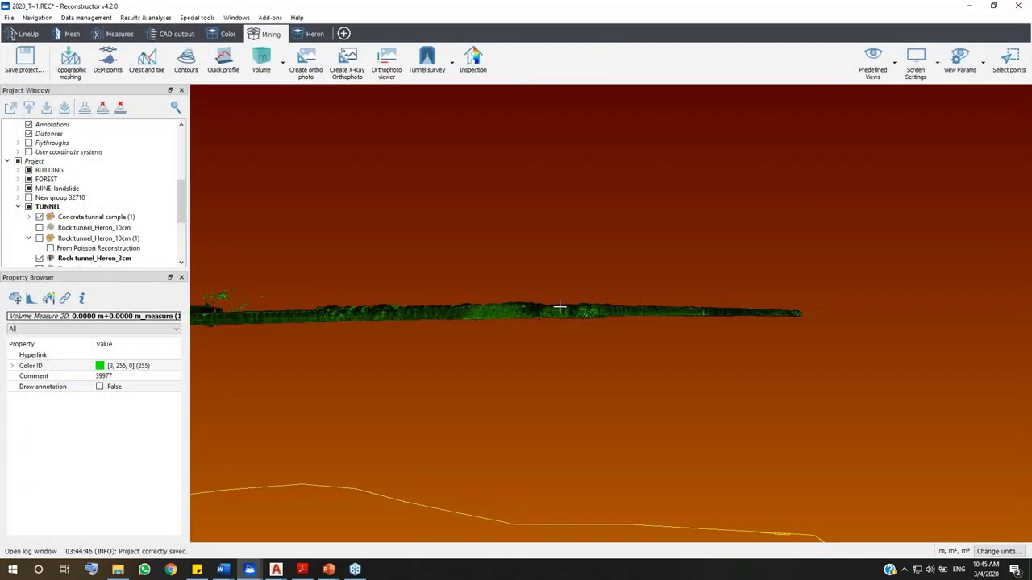
Load the Tunnel inspection sample point cloud from the TUNNEL group
{"action": "left_click_drag", "start_coordinate": [560, 306], "coordinate": [462, 328]}
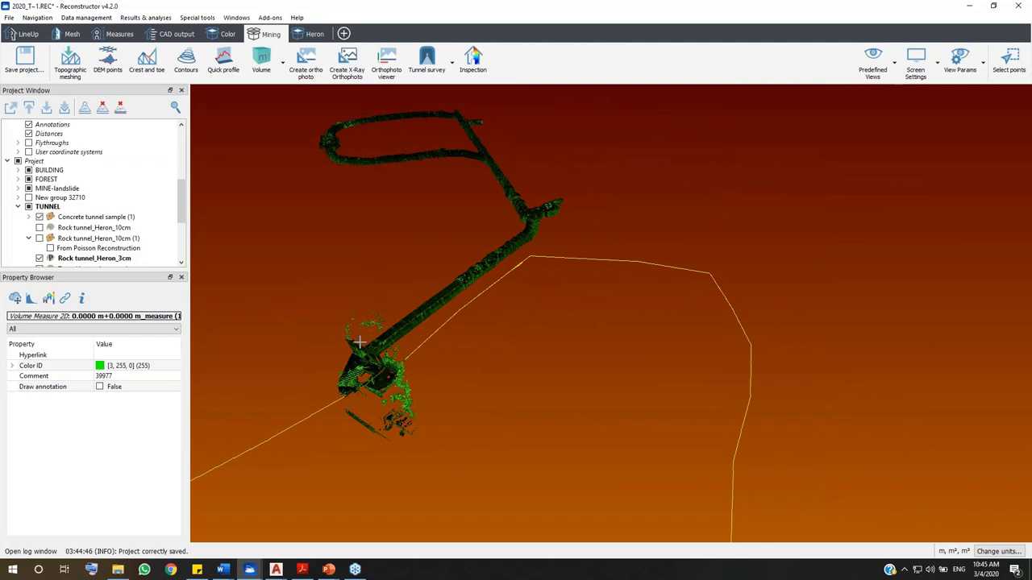
{"action": "left_click_drag", "start_coordinate": [373, 345], "coordinate": [477, 397]}
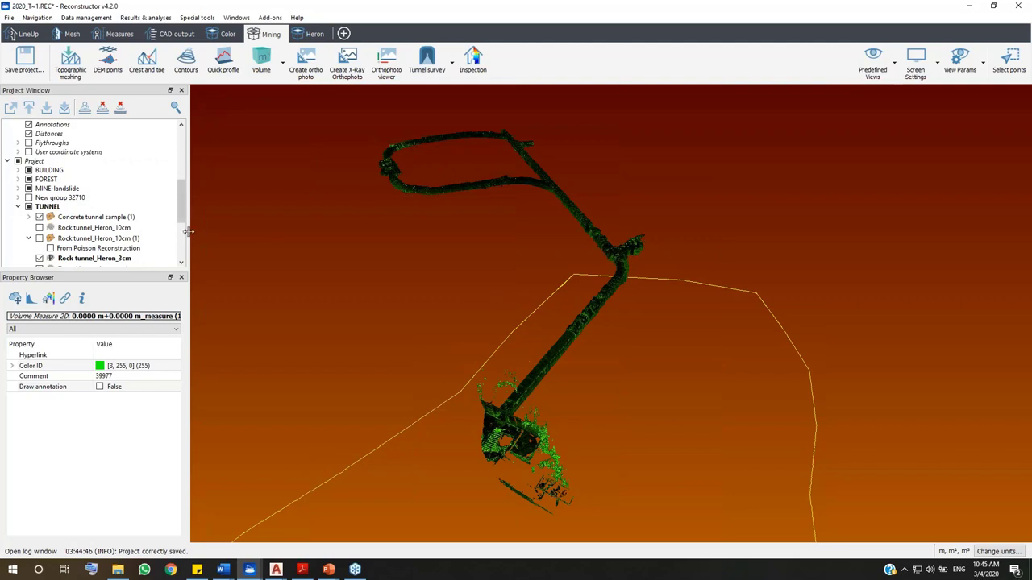
{"action": "left_click_drag", "start_coordinate": [184, 219], "coordinate": [183, 231]}
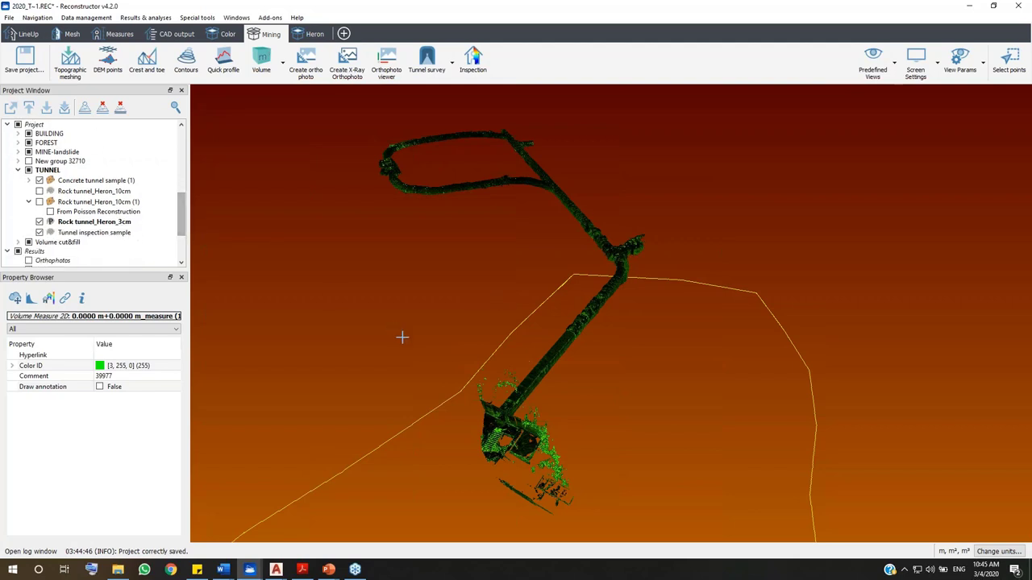
{"action": "right_click", "coordinate": [88, 233]}
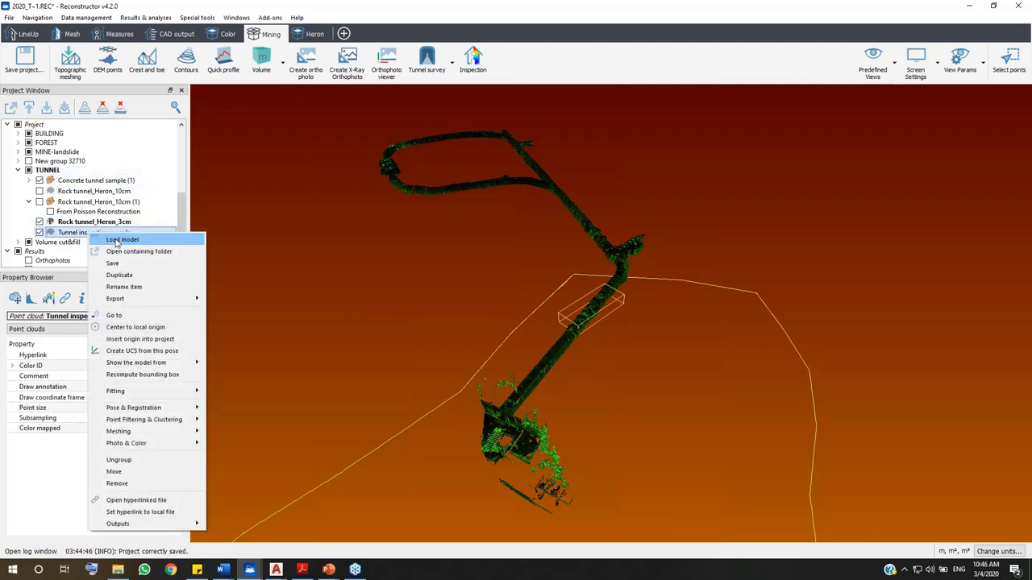
{"action": "left_click", "coordinate": [118, 240]}
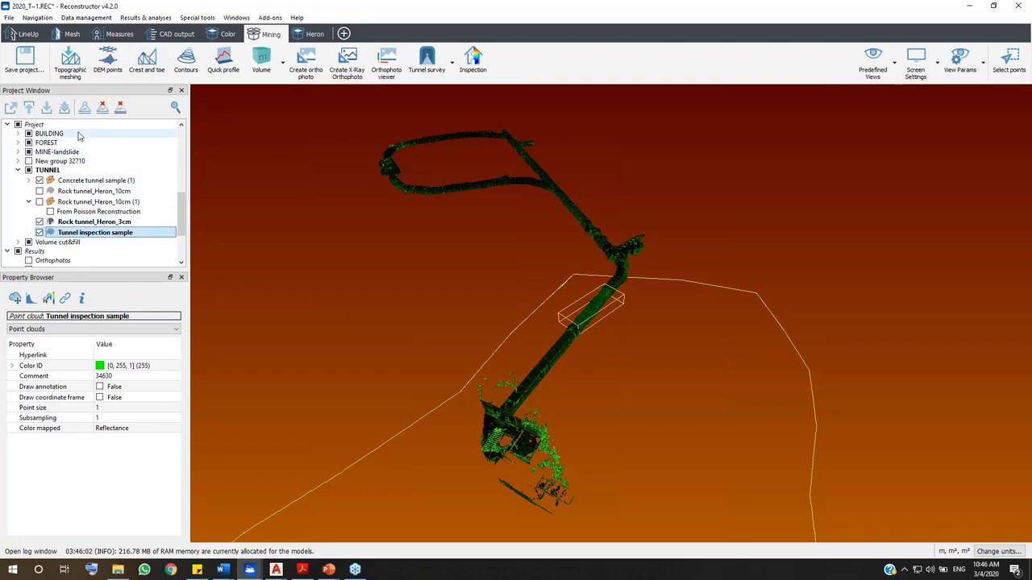
Unload all models and load the Concrete tunnel sample (1) mesh
{"action": "left_click", "coordinate": [63, 108]}
{"action": "left_click", "coordinate": [103, 181]}
{"action": "right_click", "coordinate": [104, 181]}
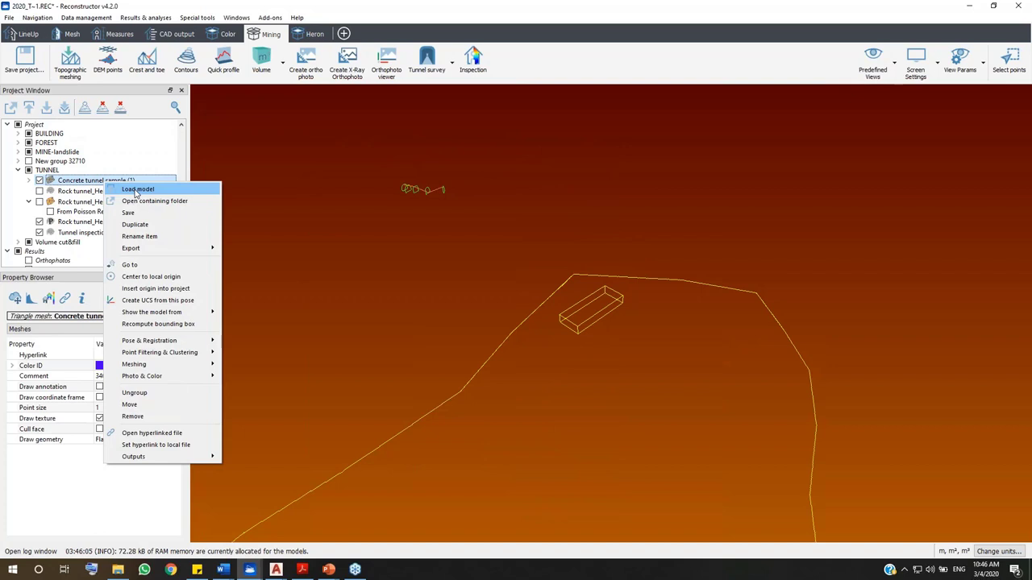
{"action": "left_click", "coordinate": [135, 190]}
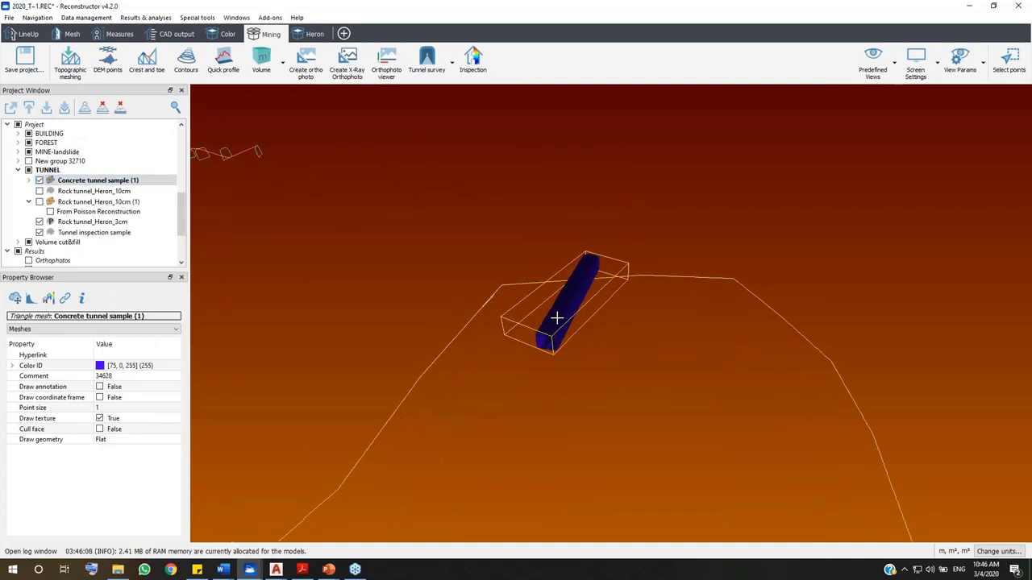
Load the Tunnel inspection sample point cloud and turn off colouring by ID for the displayed models
{"action": "right_click", "coordinate": [94, 233]}
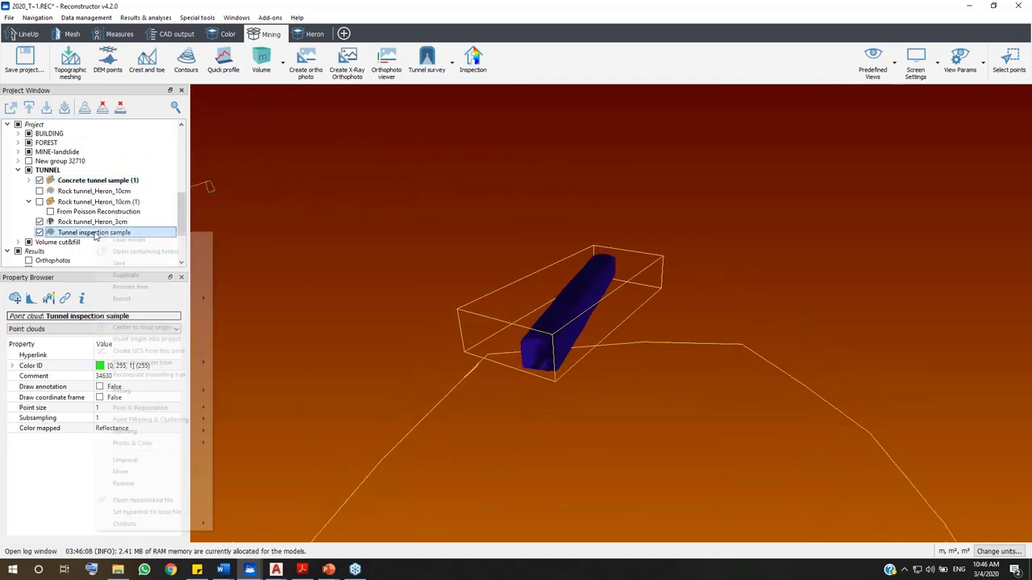
{"action": "left_click", "coordinate": [124, 239]}
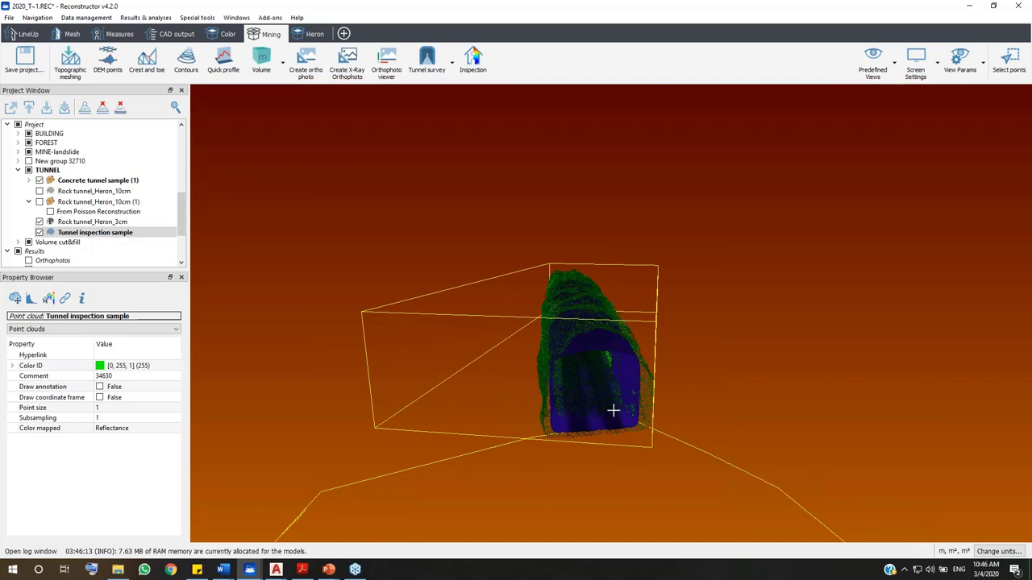
{"action": "left_click_drag", "start_coordinate": [583, 325], "coordinate": [593, 298]}
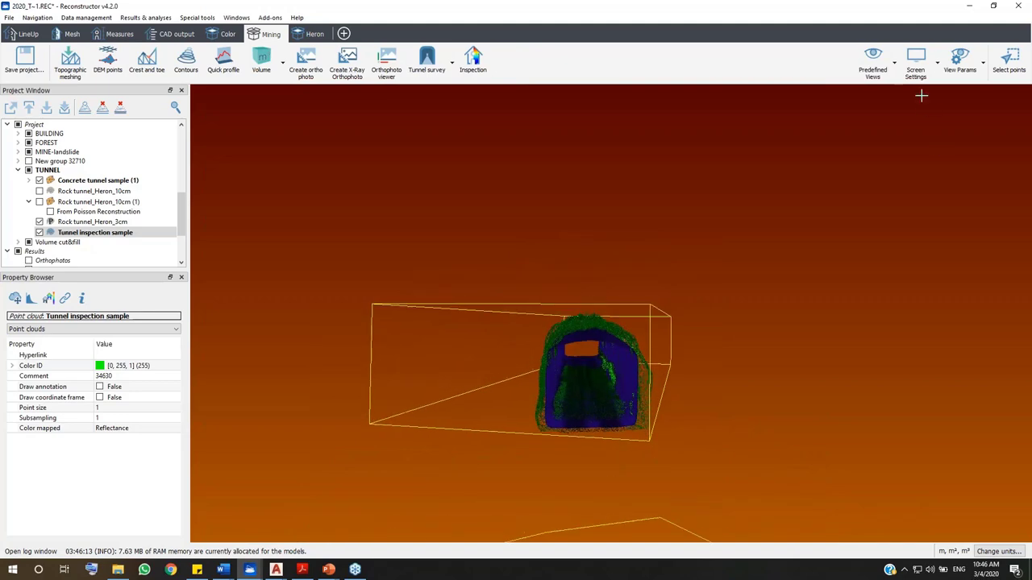
{"action": "left_click", "coordinate": [917, 65]}
{"action": "left_click", "coordinate": [919, 101]}
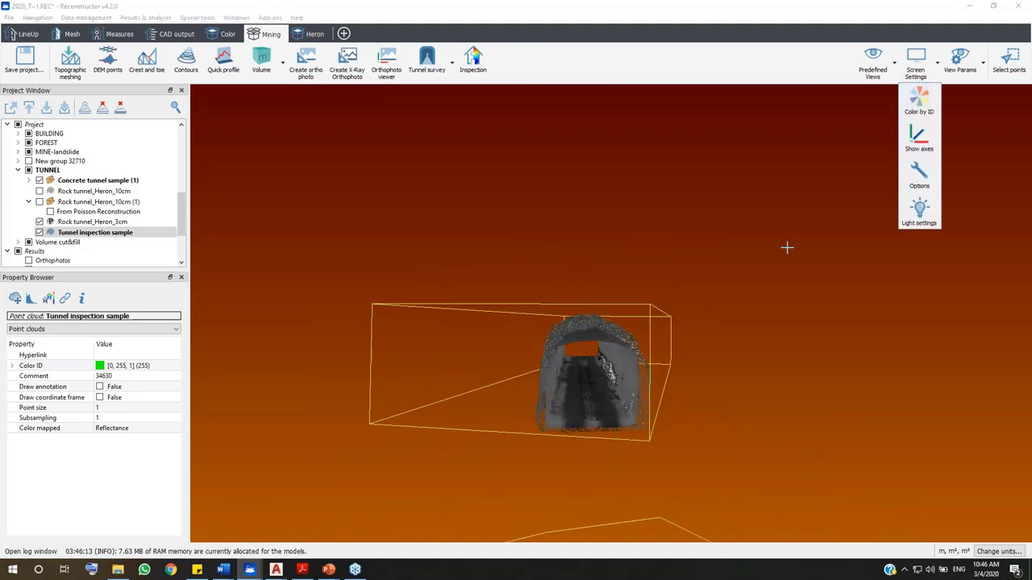
{"action": "left_click_drag", "start_coordinate": [600, 365], "coordinate": [514, 348]}
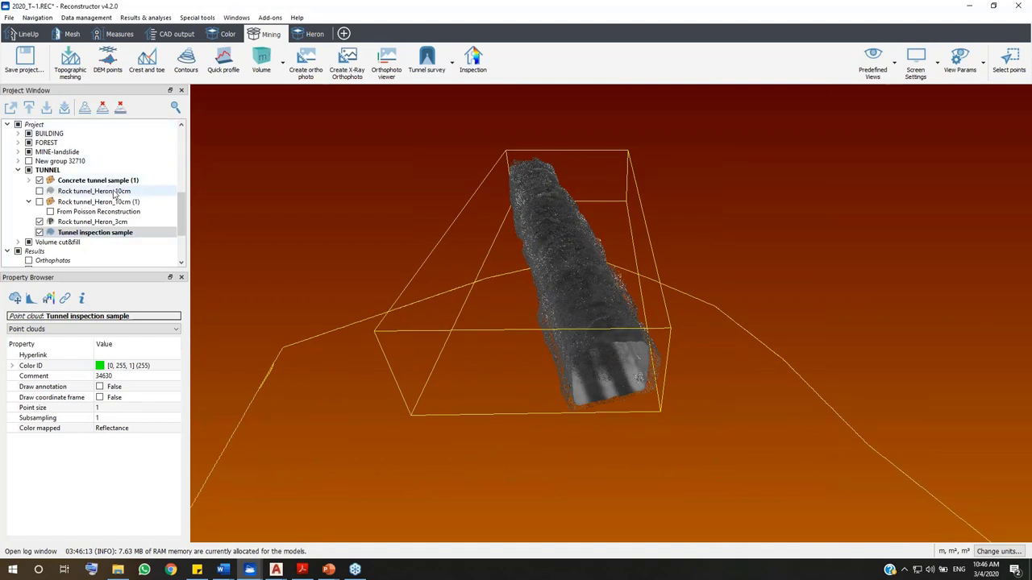
Open an inspection comparing the Tunnel inspection sample point cloud with the Concrete tunnel sample (1) mesh as reference
{"action": "left_click", "coordinate": [111, 232]}
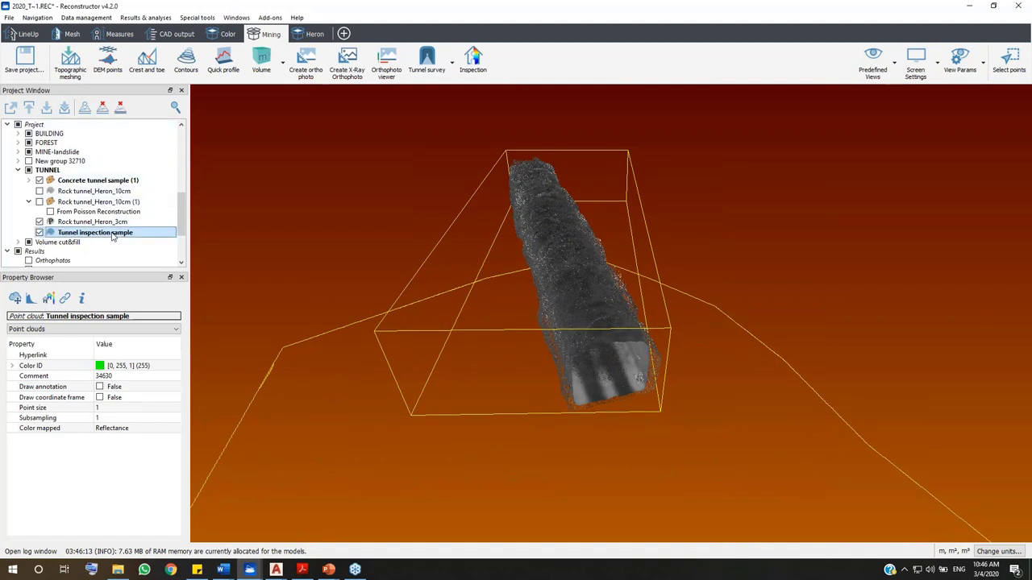
{"action": "left_click", "coordinate": [96, 180], "text": "ctrl"}
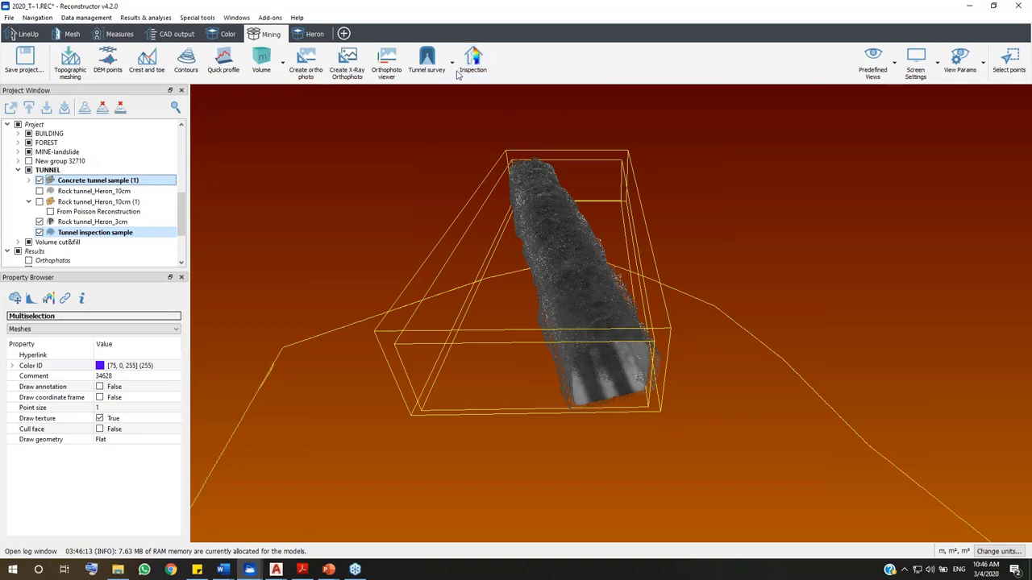
{"action": "left_click", "coordinate": [117, 35]}
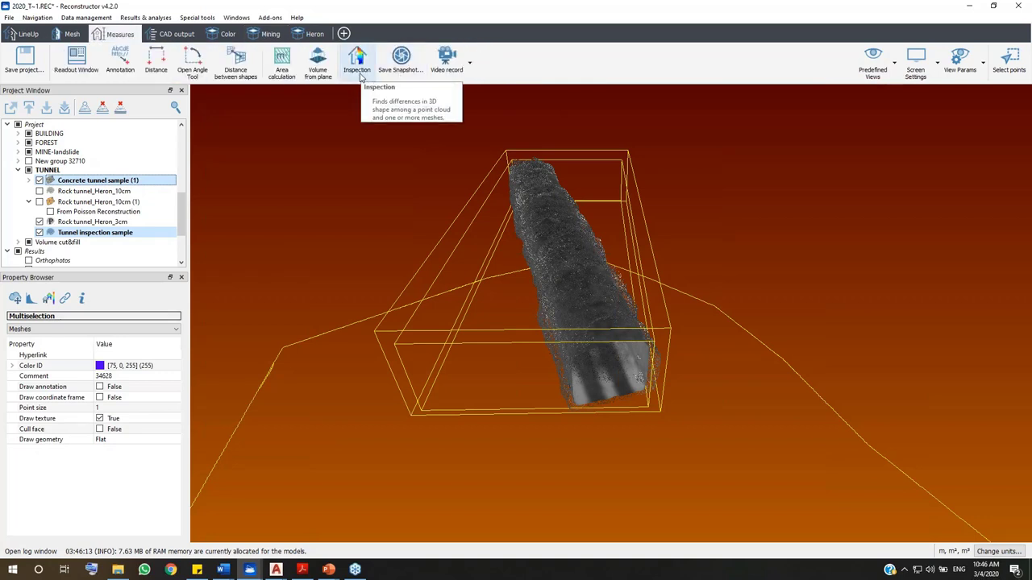
{"action": "left_click", "coordinate": [265, 36]}
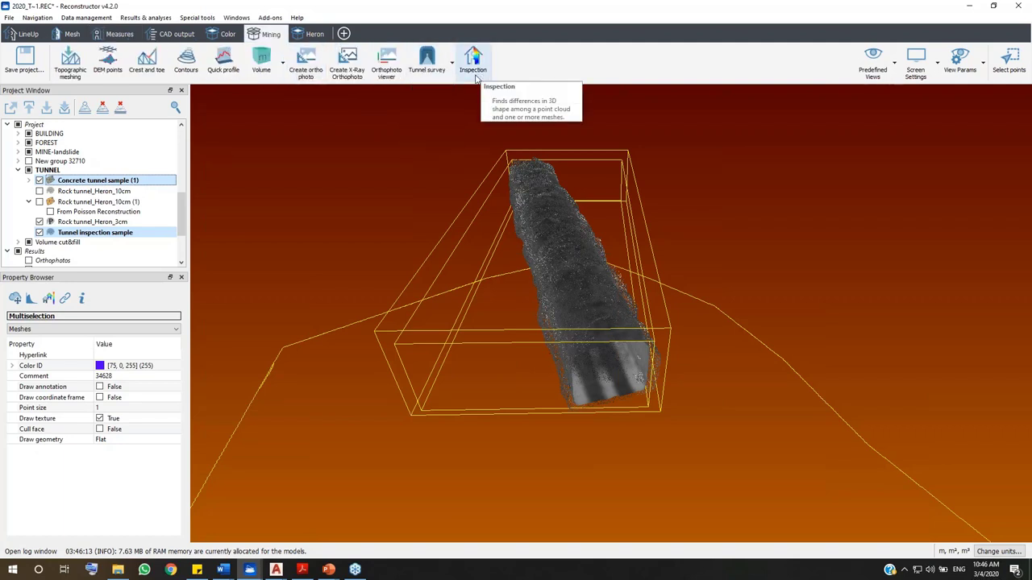
{"action": "left_click", "coordinate": [476, 78]}
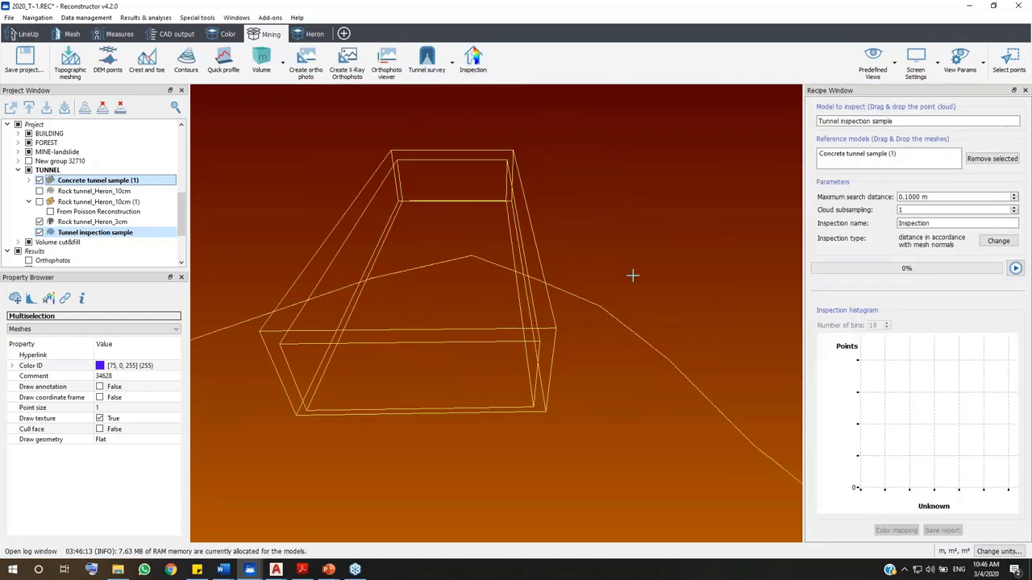
{"action": "left_click", "coordinate": [910, 121]}
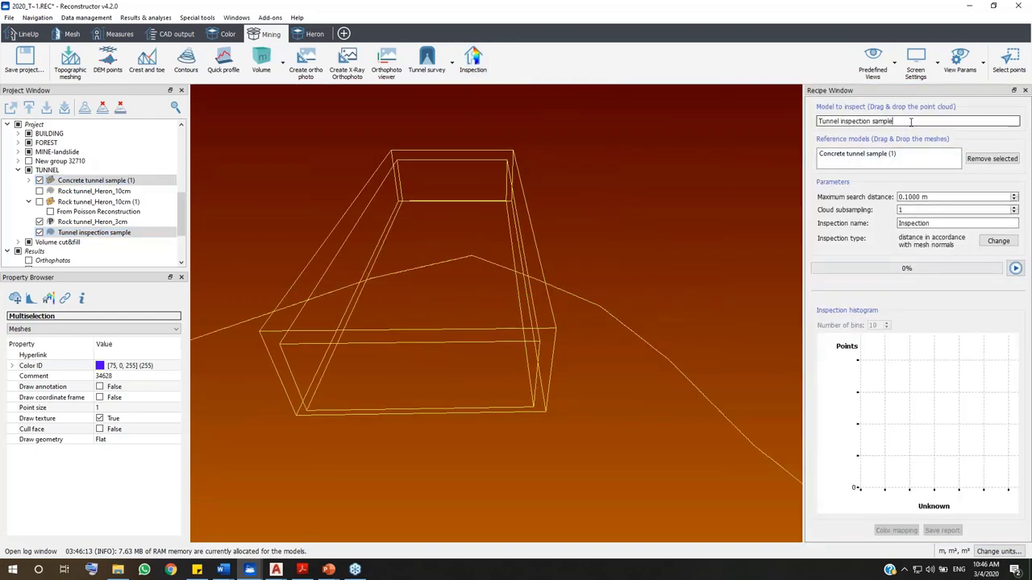
Set the maximum search distance to 0.3 m and name the inspection "Inspection - tunnel inspection"
{"action": "left_click", "coordinate": [925, 196]}
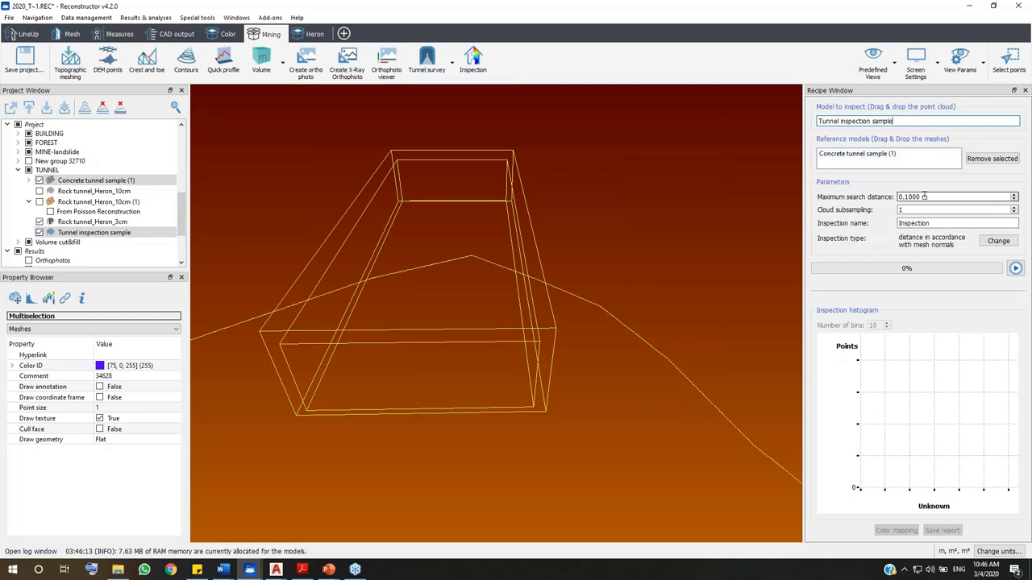
{"action": "left_click_drag", "start_coordinate": [909, 197], "coordinate": [919, 197]}
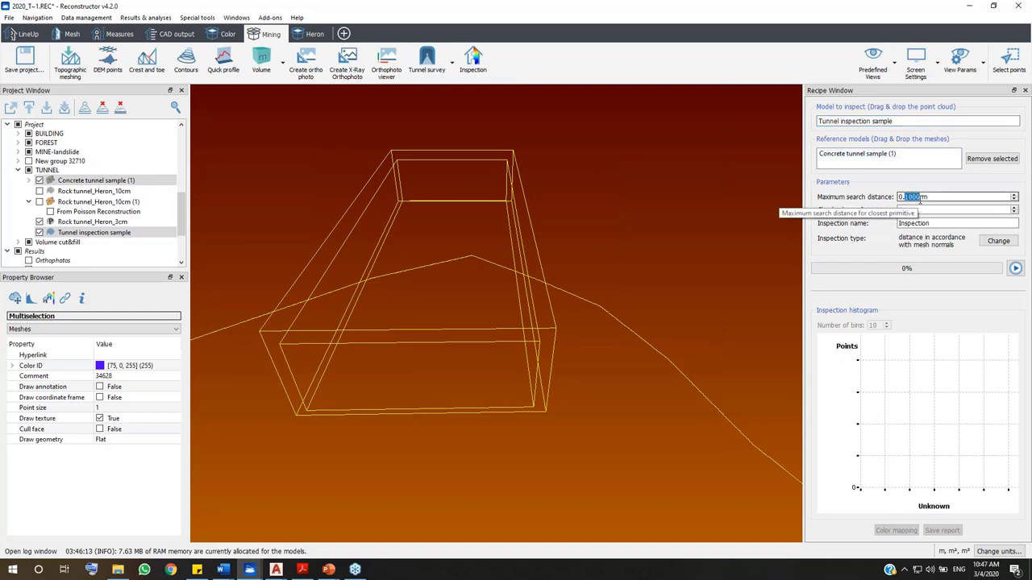
{"action": "type", "text": "3"}
{"action": "key", "text": "Tab"}
{"action": "key", "text": "Tab"}
{"action": "left_click", "coordinate": [948, 224]}
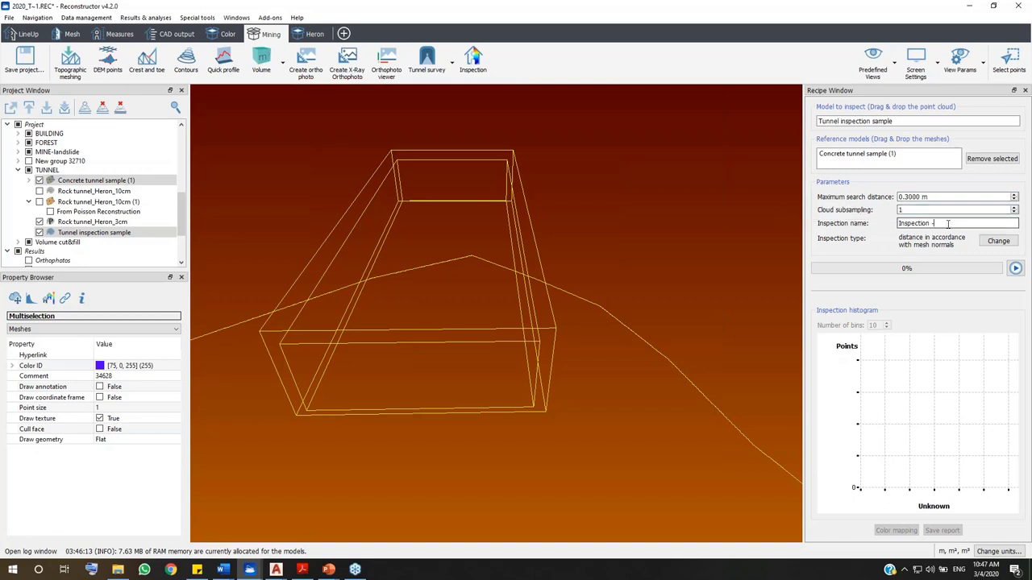
{"action": "type", "text": "tunnel inspection"}
Choose complete inspection with signed values, run it, and review the coloured tunnel cloud with its histogram
{"action": "left_click", "coordinate": [997, 241]}
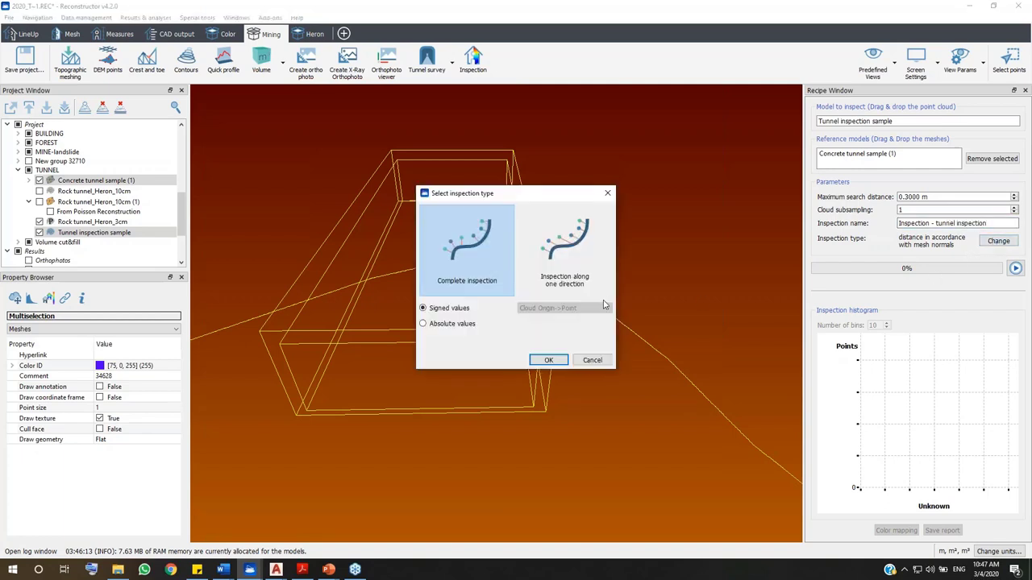
{"action": "left_click", "coordinate": [547, 360]}
{"action": "left_click", "coordinate": [1015, 270]}
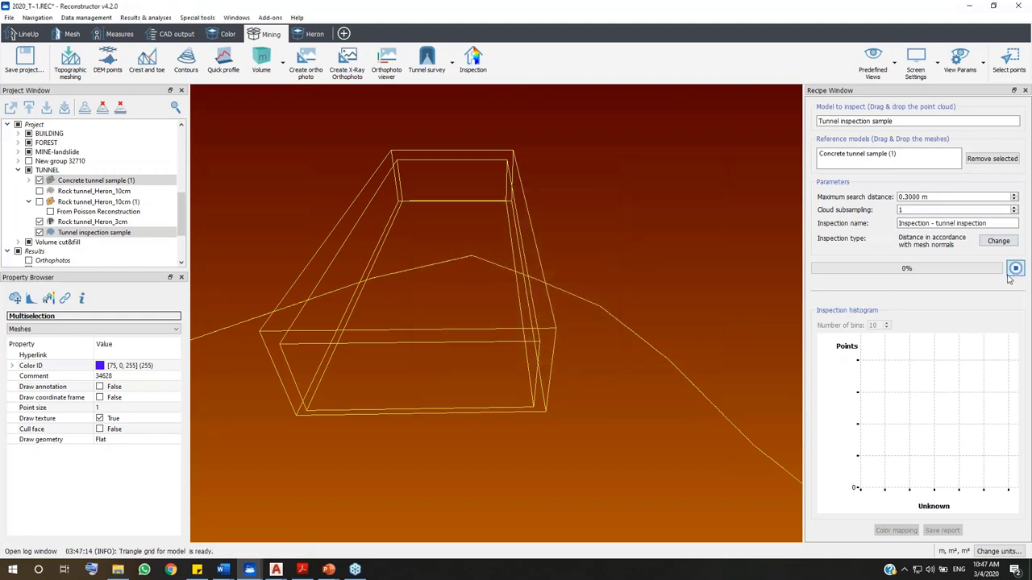
{"action": "left_click", "coordinate": [618, 299]}
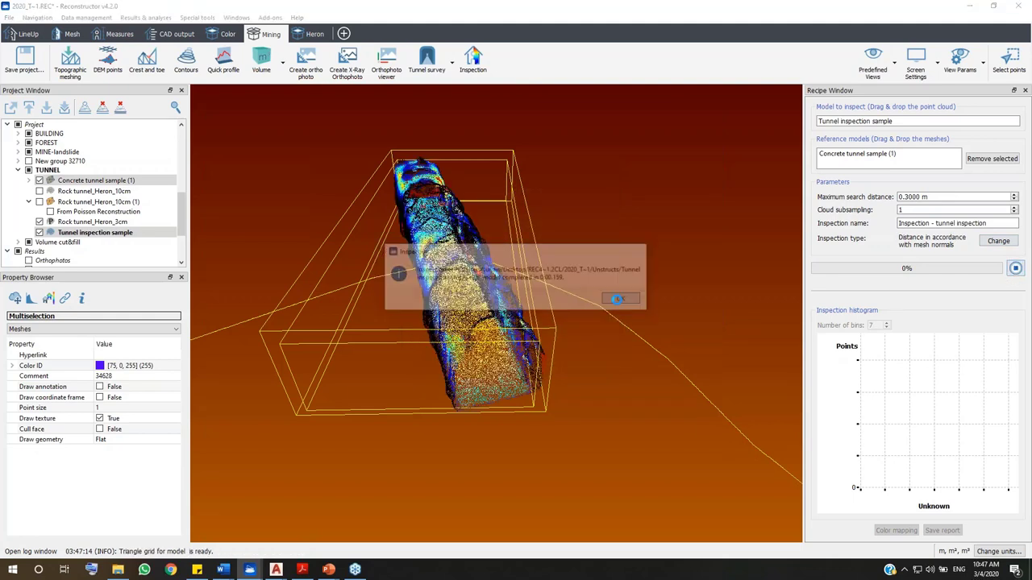
{"action": "left_click_drag", "start_coordinate": [482, 372], "coordinate": [580, 372]}
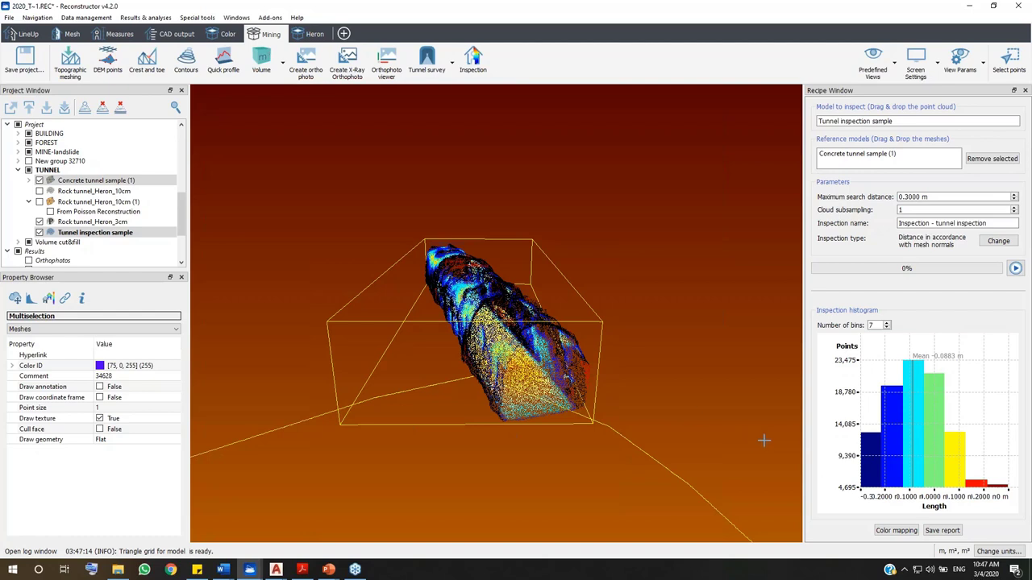
{"action": "mouse_move", "coordinate": [867, 473]}
{"action": "left_click_drag", "start_coordinate": [559, 442], "coordinate": [576, 425]}
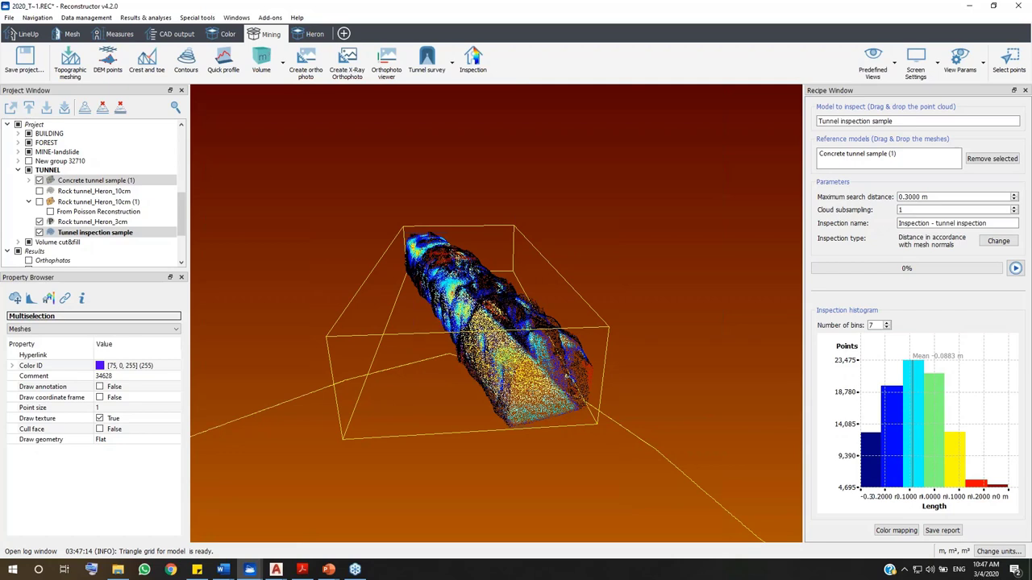
{"action": "left_click_drag", "start_coordinate": [511, 378], "coordinate": [581, 349]}
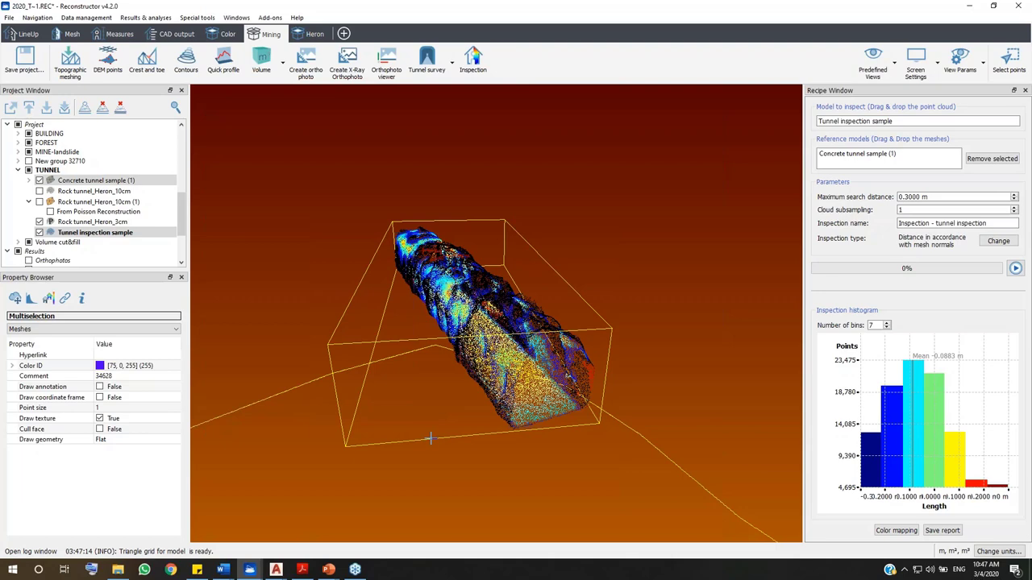
Switch to AutoCAD and view the aligned rock tunnel sections and the Drawing1 section image, then return to Reconstructor
{"action": "left_click", "coordinate": [276, 570]}
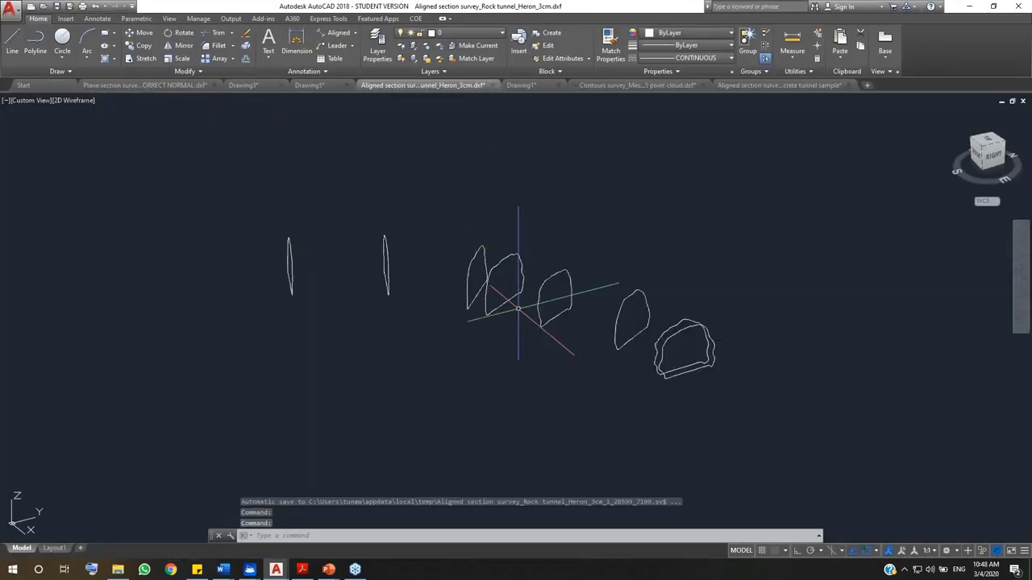
{"action": "middle_click_drag", "start_coordinate": [525, 288], "coordinate": [542, 379], "text": "shift"}
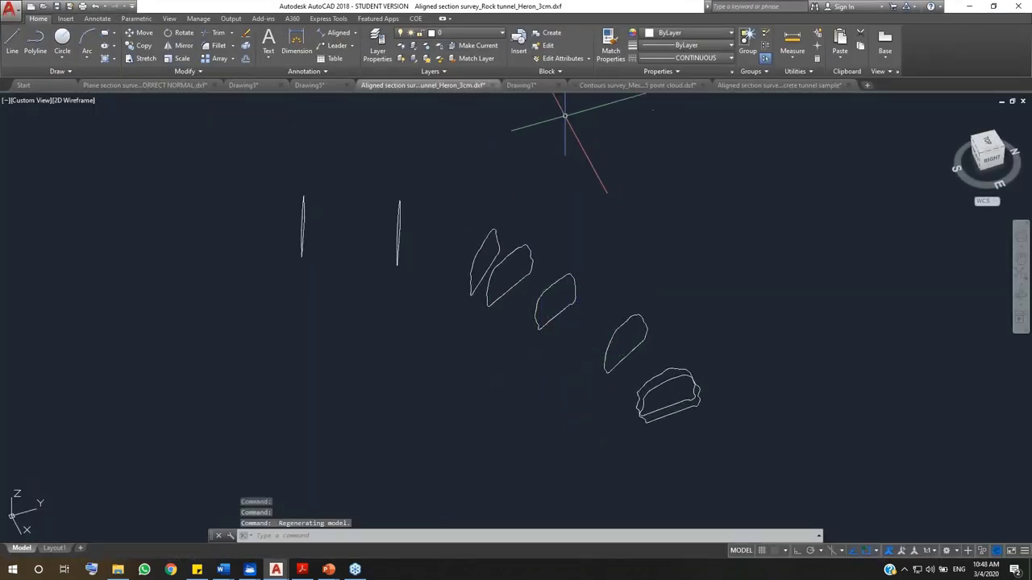
{"action": "left_click", "coordinate": [528, 86]}
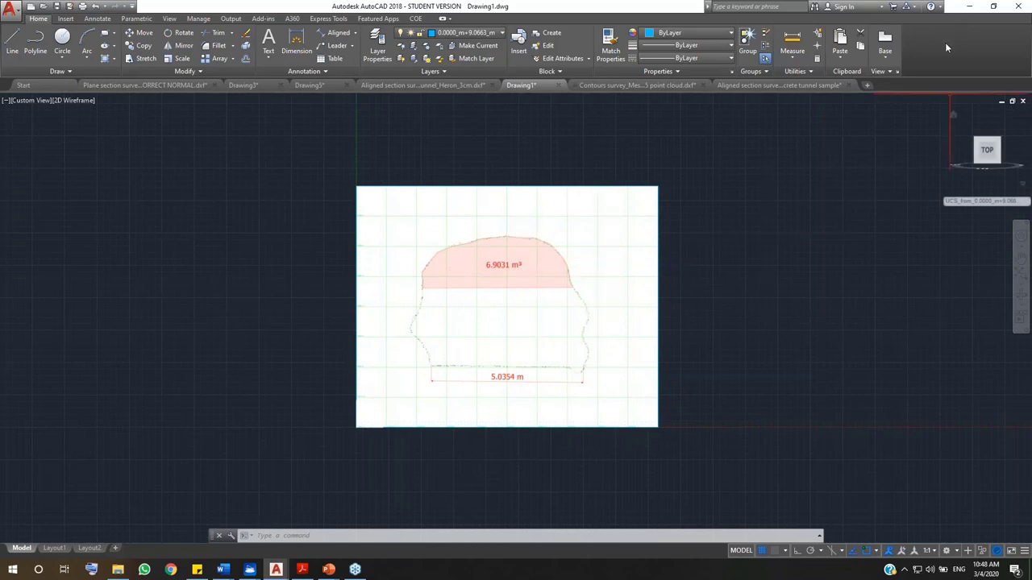
{"action": "left_click", "coordinate": [971, 8]}
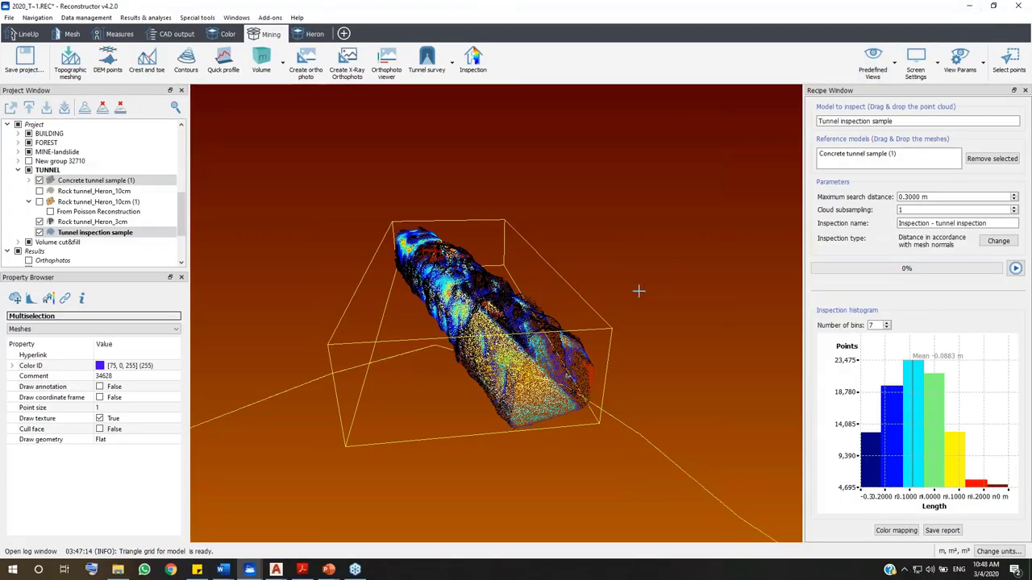
Close the tunnel inspection settings and view the available tunnel survey tools
{"action": "left_click", "coordinate": [1024, 90]}
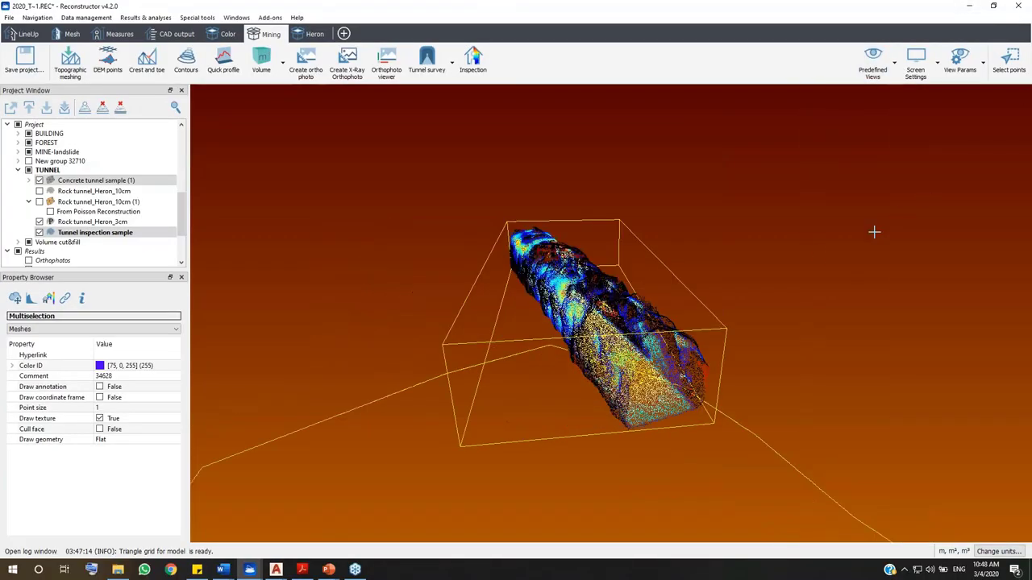
{"action": "left_click", "coordinate": [448, 80]}
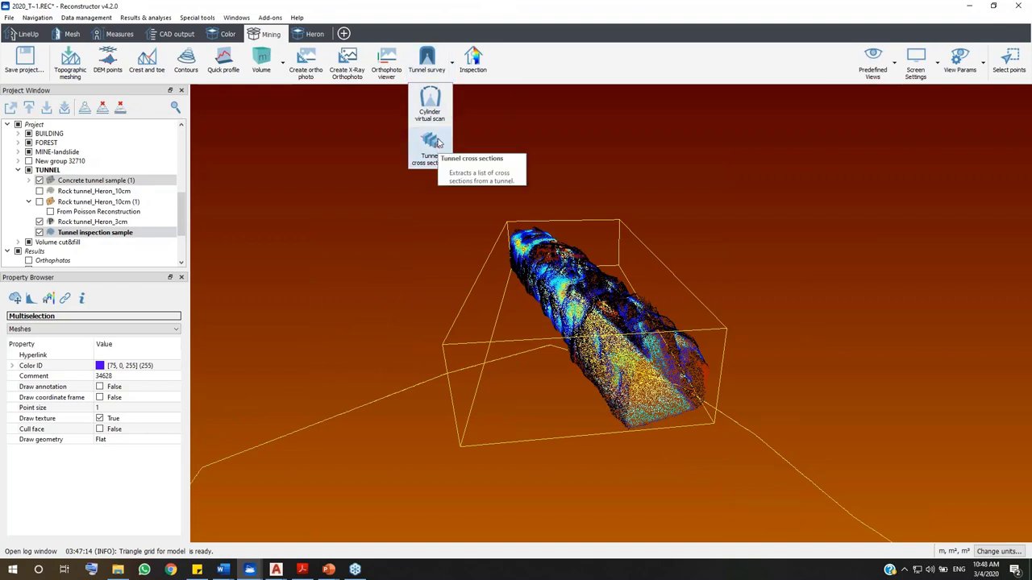
{"action": "left_click_drag", "start_coordinate": [577, 284], "coordinate": [578, 287]}
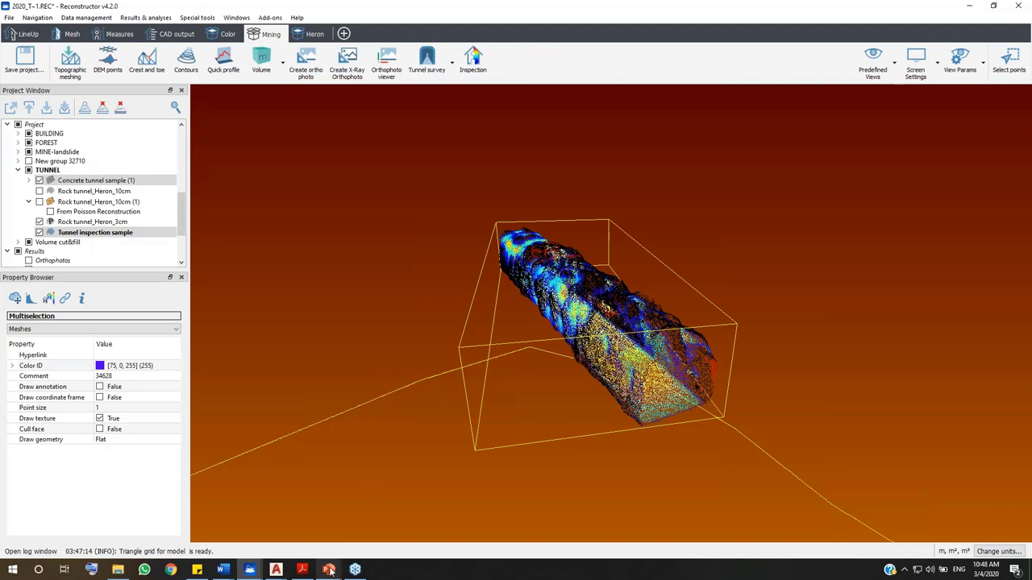
Switch to the PowerPoint slideshow and advance from the tunnelling workflow to the mining workflow slide
{"action": "mouse_move", "coordinate": [329, 569]}
{"action": "left_click", "coordinate": [354, 507]}
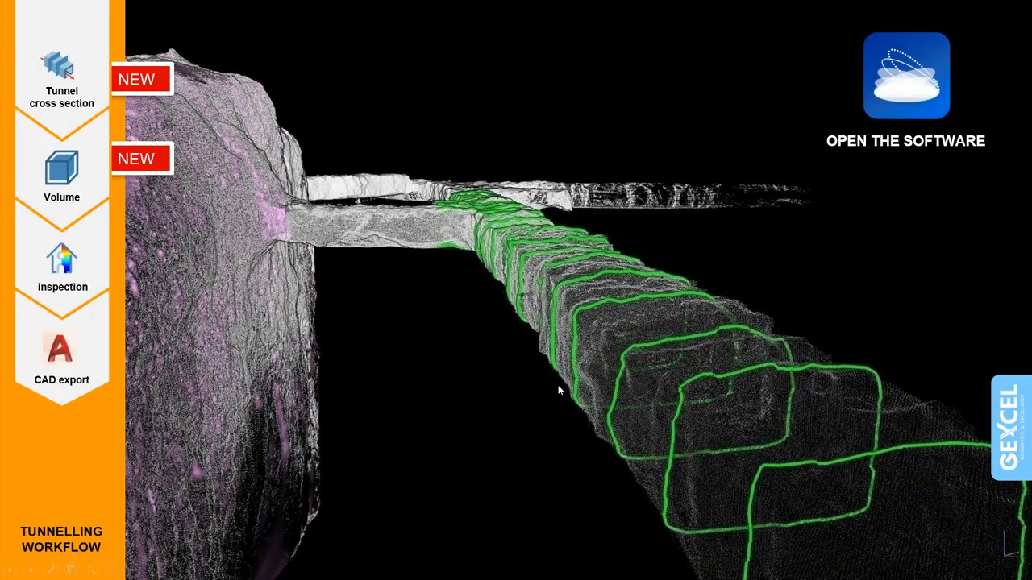
{"action": "left_click", "coordinate": [617, 368]}
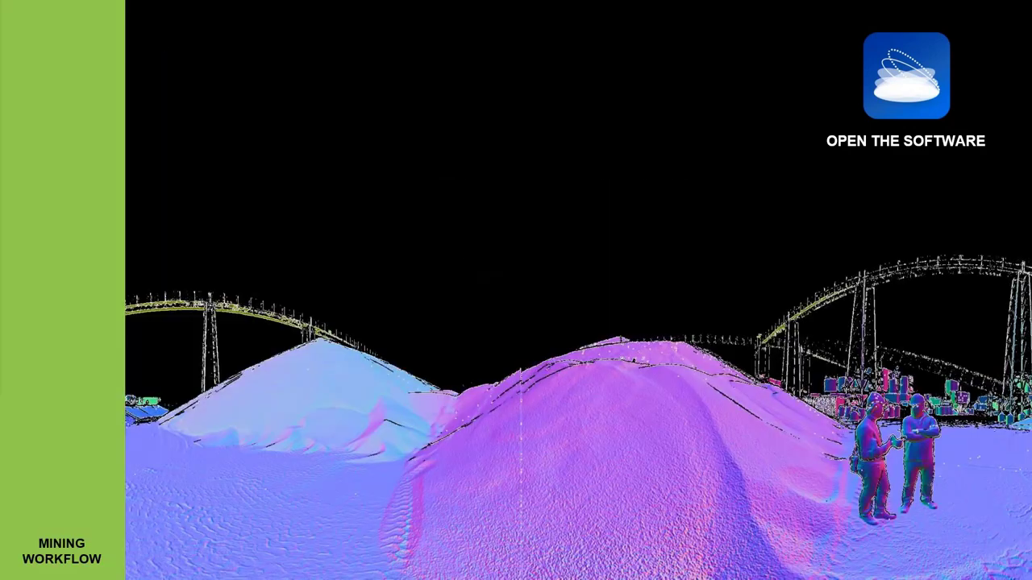
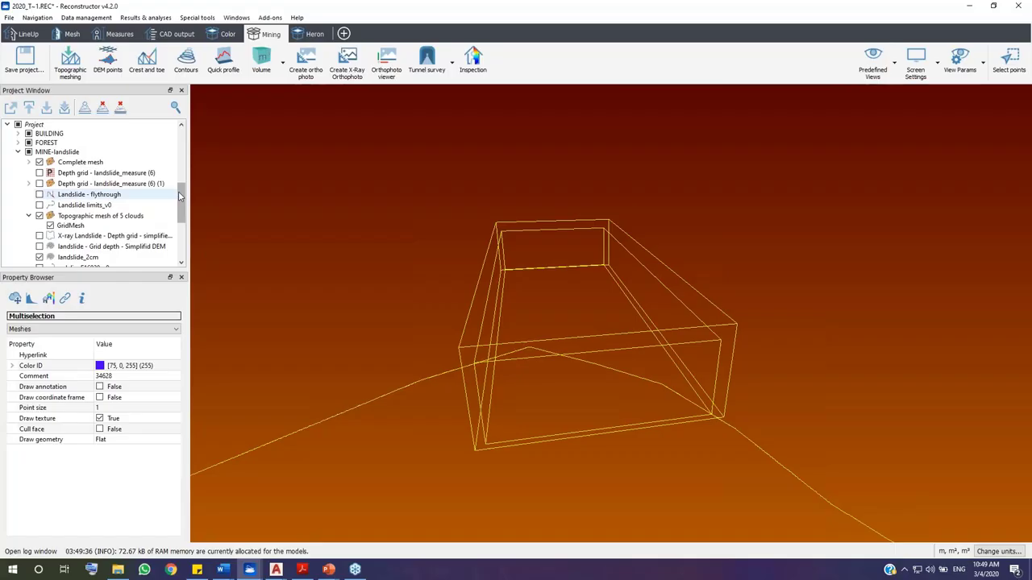
Load the landslide_2cm point cloud from the MINE-landslide group and go to it in the 3D view
{"action": "scroll", "coordinate": [97, 194], "scroll_direction": "down", "scroll_amount": 2}
{"action": "right_click", "coordinate": [80, 210]}
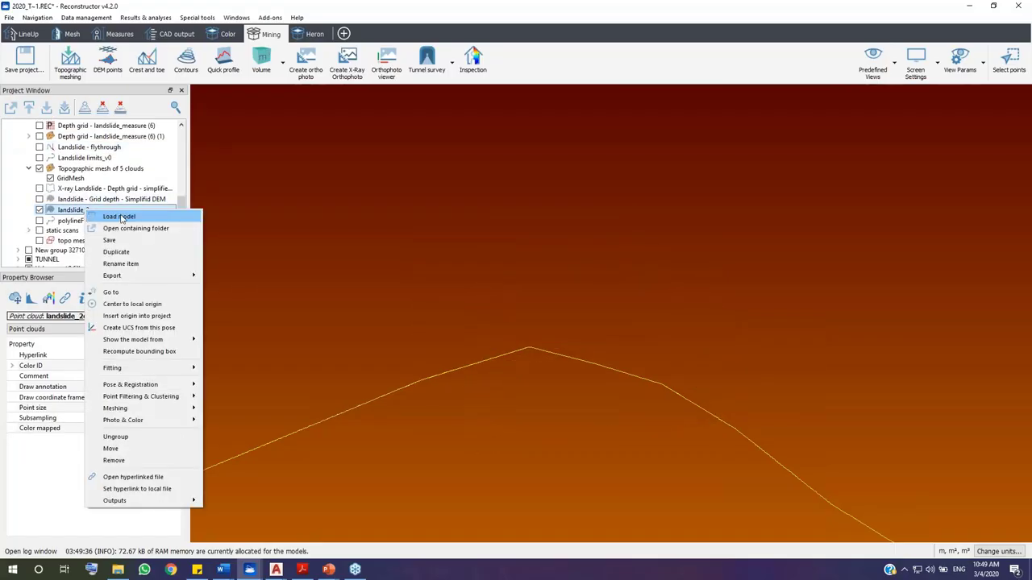
{"action": "left_click", "coordinate": [121, 217]}
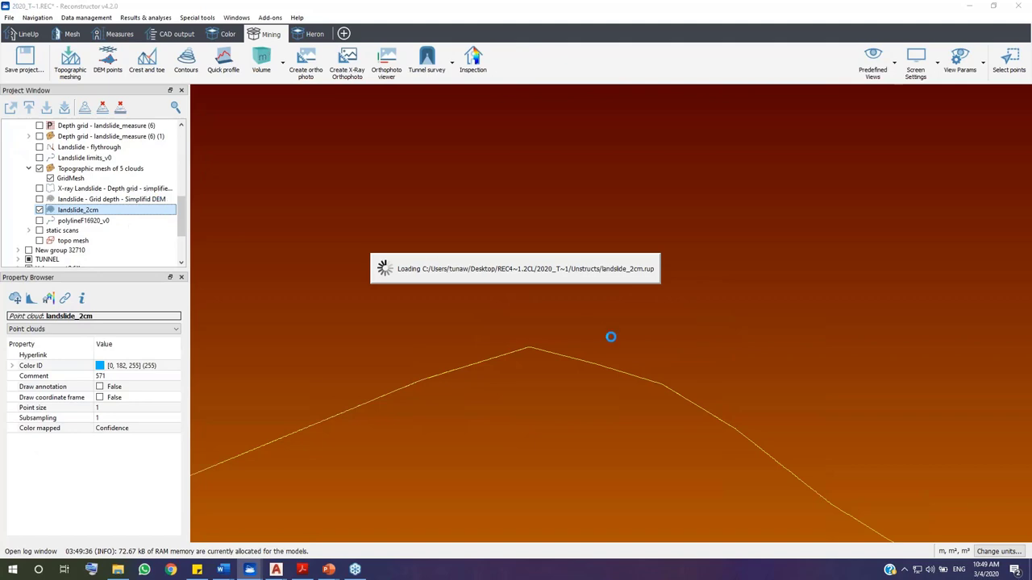
{"action": "right_click", "coordinate": [84, 211]}
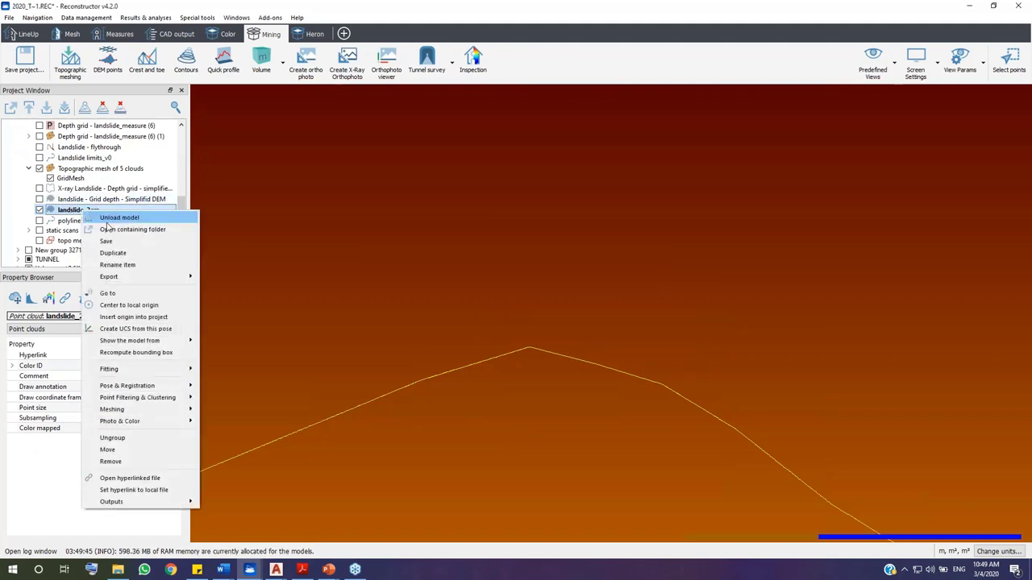
{"action": "left_click", "coordinate": [108, 293]}
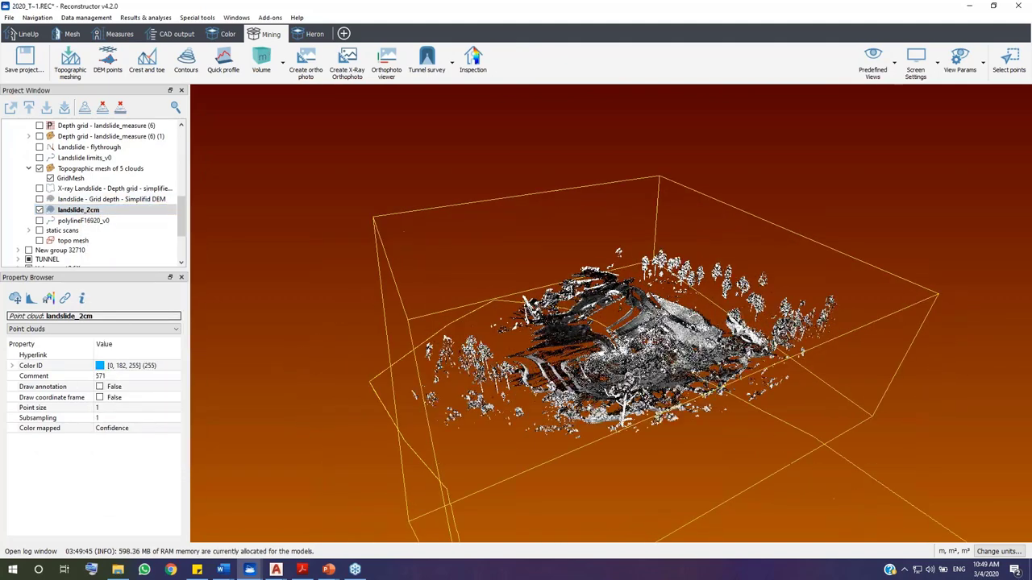
{"action": "left_click_drag", "start_coordinate": [532, 307], "coordinate": [548, 379]}
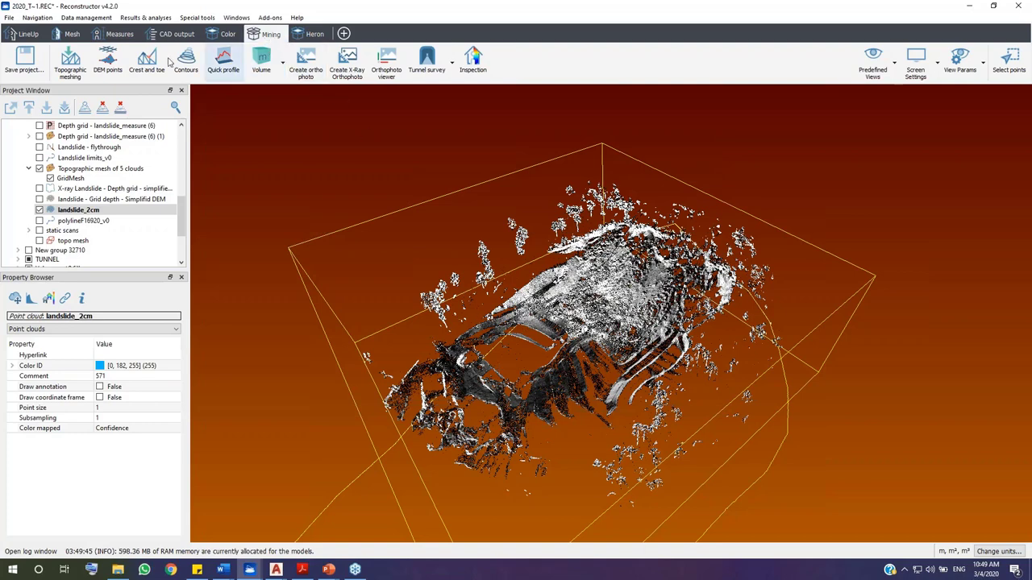
Compute DEM points from the landslide_2cm cloud with a 1 m grid spacing and lowest-point sampling
{"action": "left_click", "coordinate": [120, 72]}
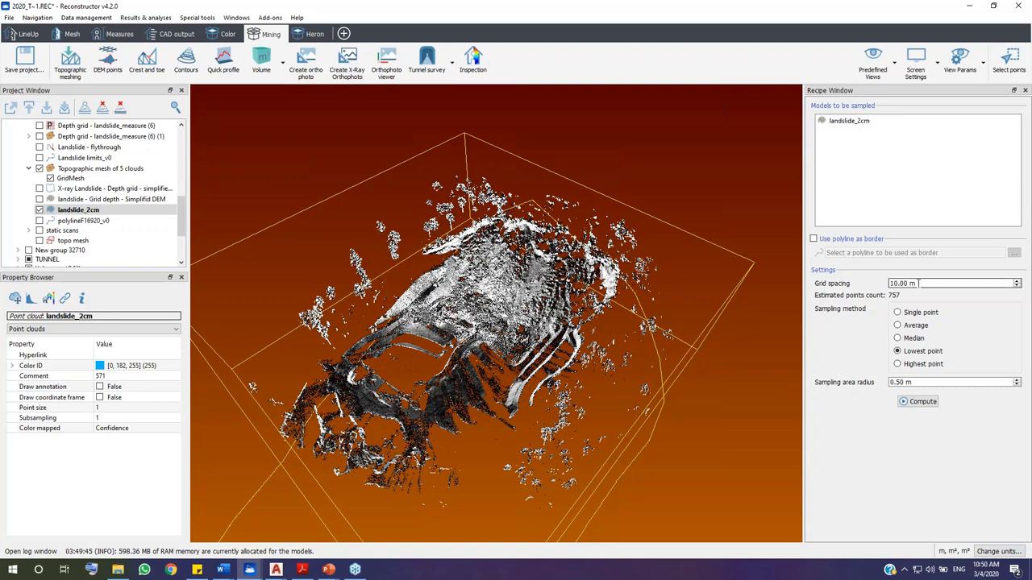
{"action": "left_click_drag", "start_coordinate": [918, 283], "coordinate": [888, 283]}
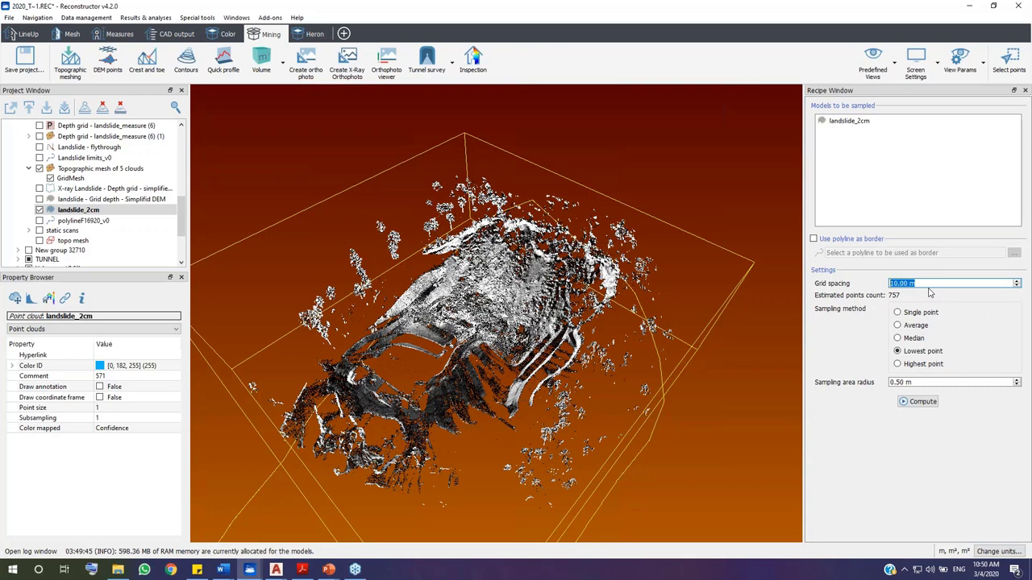
{"action": "type", "text": "1"}
{"action": "left_click", "coordinate": [918, 402]}
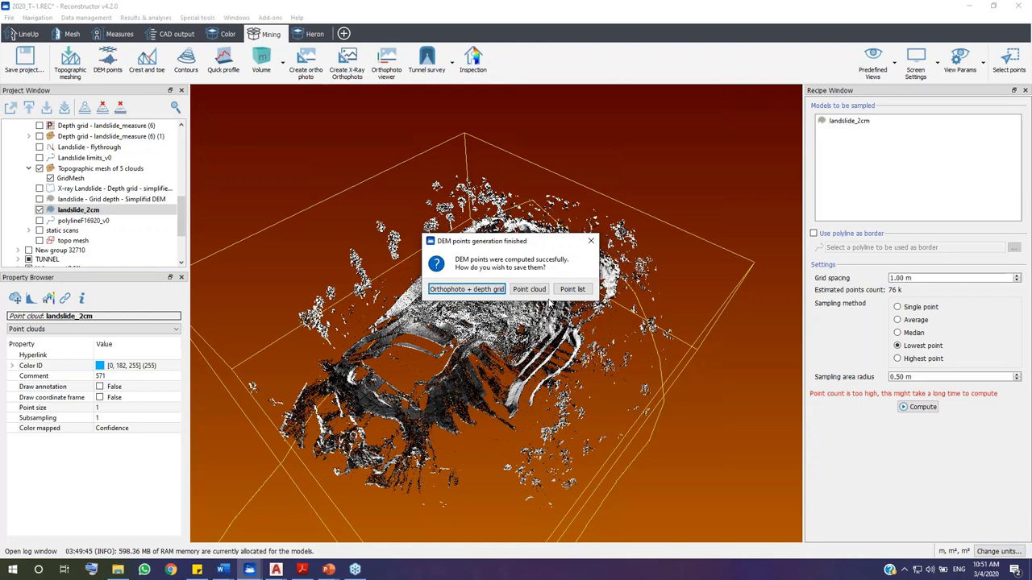
Save the computed DEM points as a point cloud named DEM points and finish the save options
{"action": "left_click", "coordinate": [530, 289]}
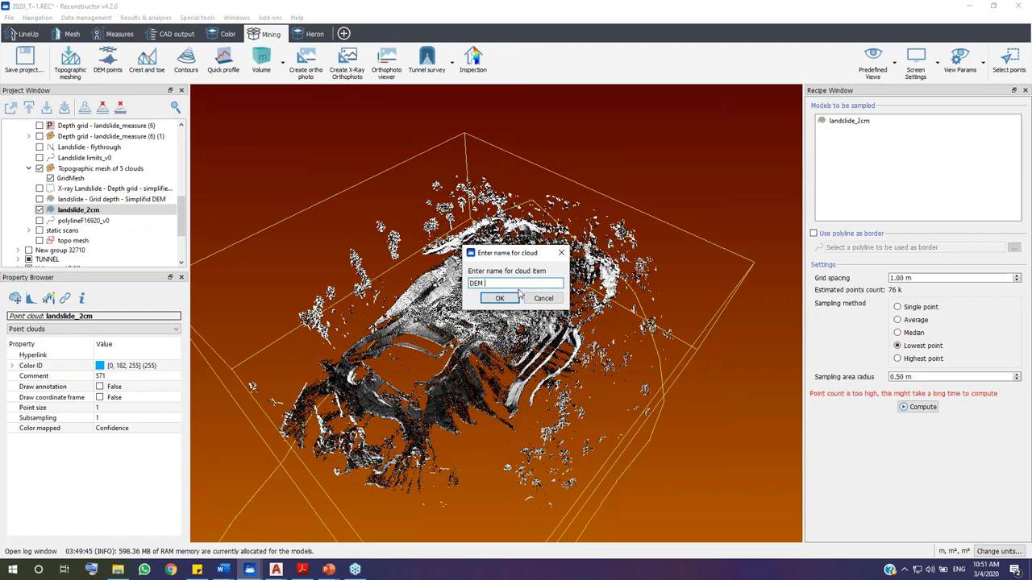
{"action": "left_click", "coordinate": [503, 298]}
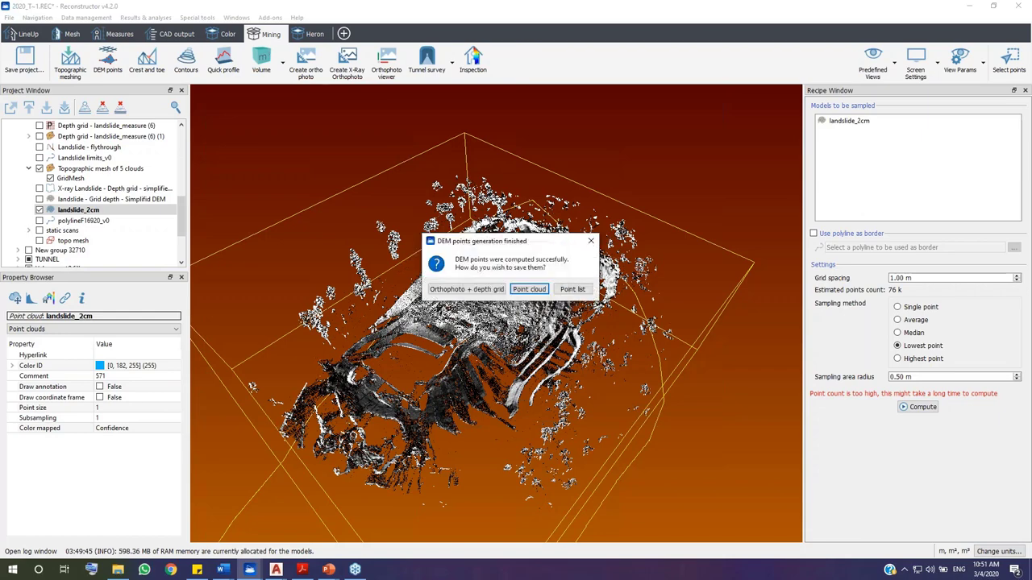
{"action": "left_click", "coordinate": [459, 289]}
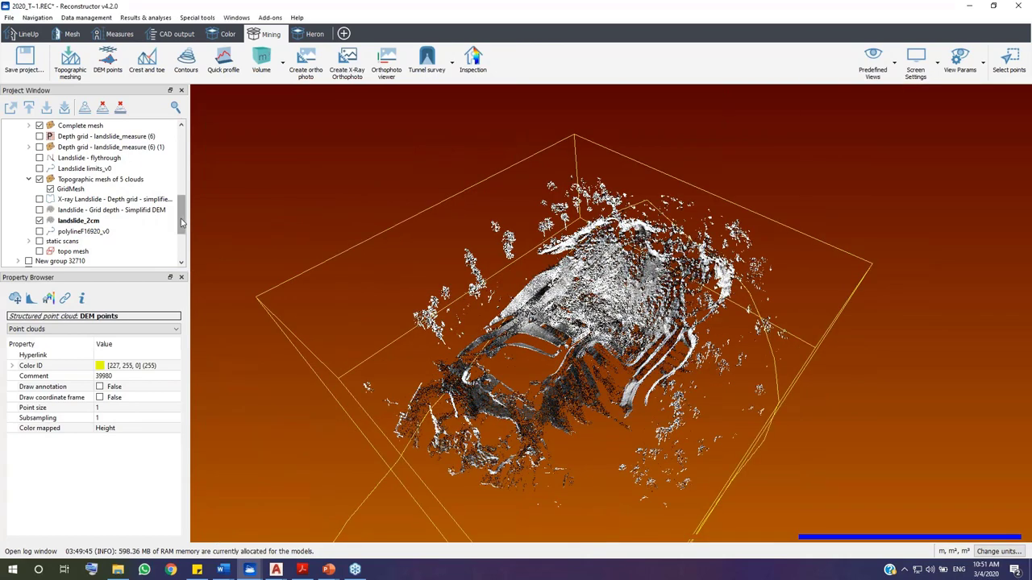
Load the new DEM points cloud into the 3D view
{"action": "scroll", "coordinate": [183, 191], "scroll_direction": "up", "scroll_amount": 2}
{"action": "scroll", "coordinate": [183, 192], "scroll_direction": "up", "scroll_amount": 5}
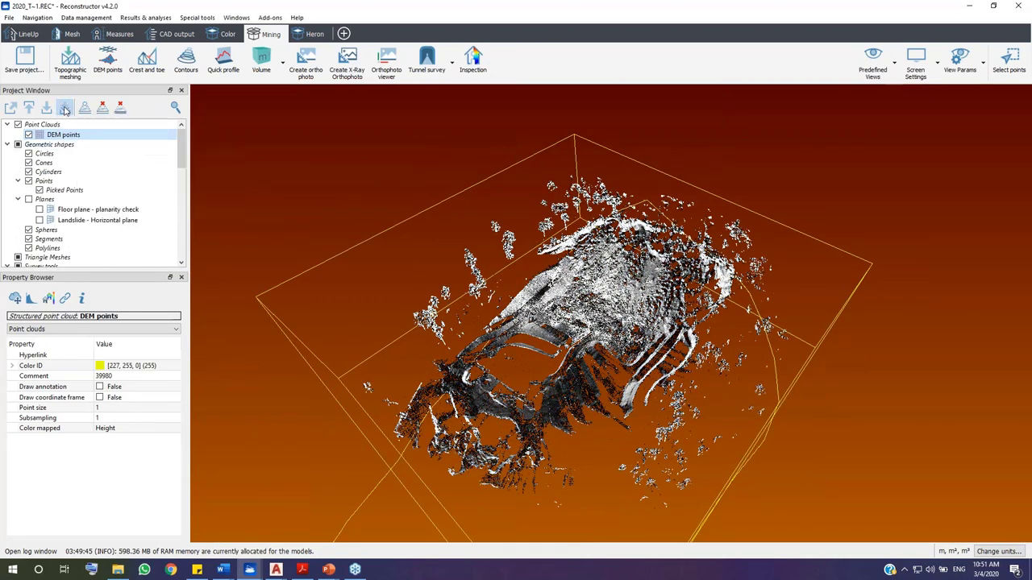
{"action": "right_click", "coordinate": [63, 135]}
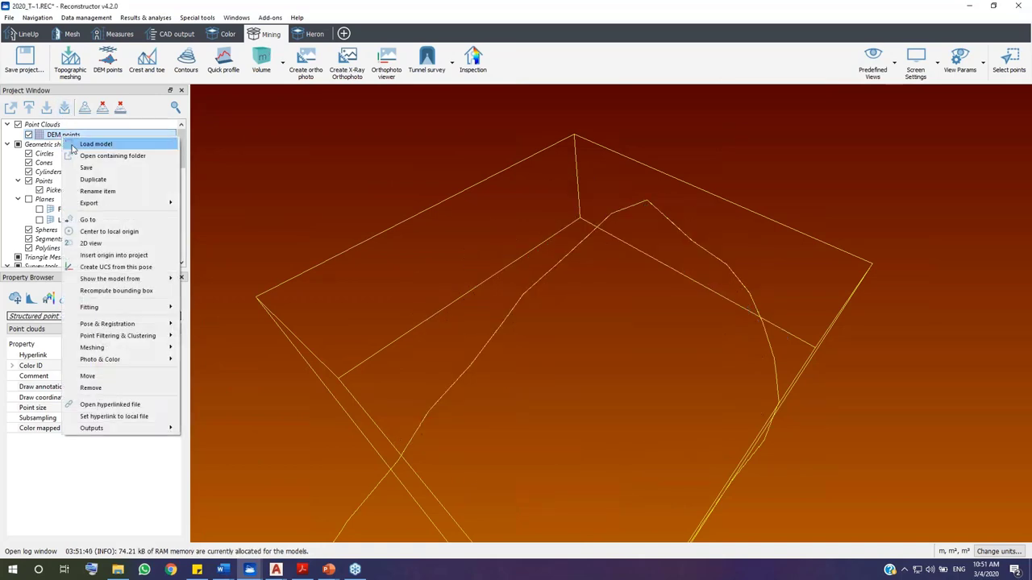
{"action": "left_click", "coordinate": [98, 152]}
{"action": "left_click_drag", "start_coordinate": [525, 352], "coordinate": [212, 403]}
Set the point size of the DEM points cloud to 3
{"action": "left_click", "coordinate": [121, 408]}
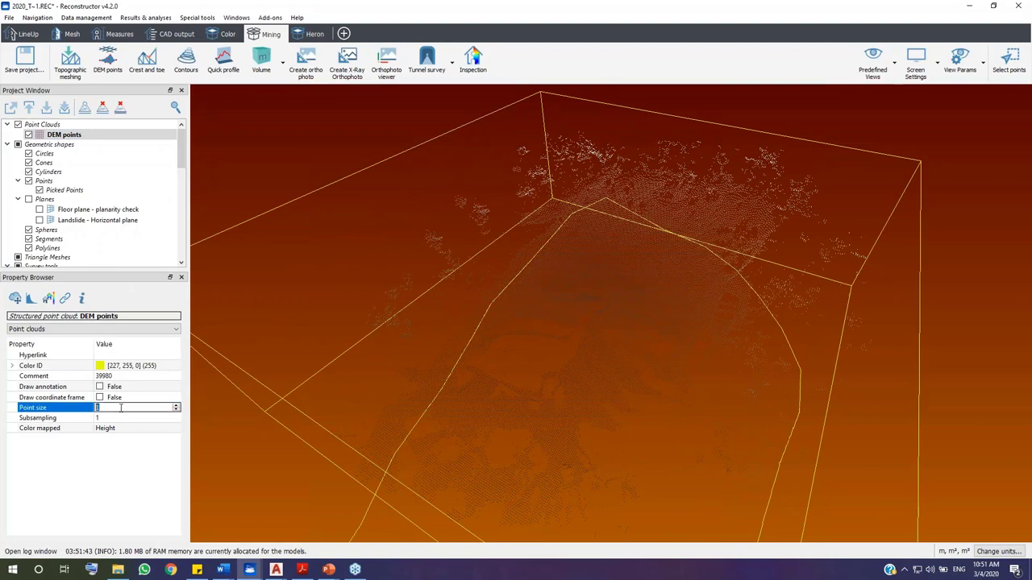
{"action": "type", "text": "3"}
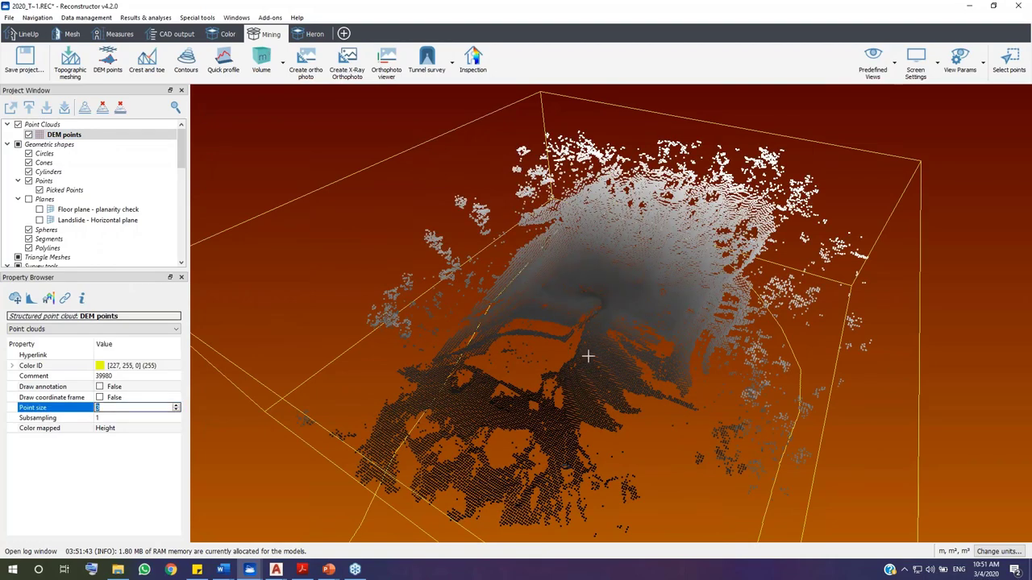
{"action": "key", "text": "Return"}
{"action": "left_click_drag", "start_coordinate": [613, 349], "coordinate": [299, 239]}
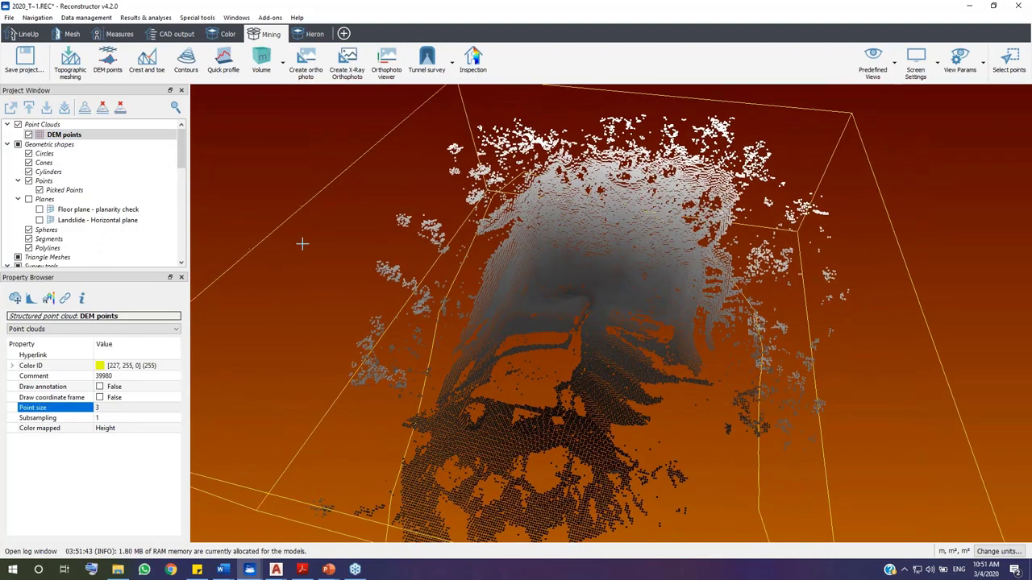
Generate a multiresolution mesh from the DEM points cloud using the multiresolution grid triangulation algorithm
{"action": "right_click", "coordinate": [75, 138]}
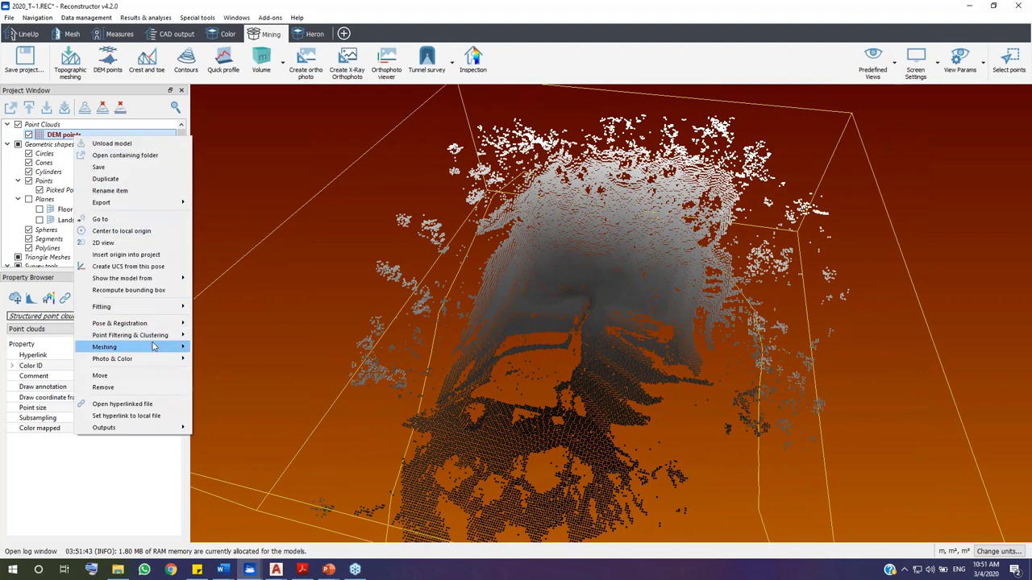
{"action": "mouse_move", "coordinate": [167, 348]}
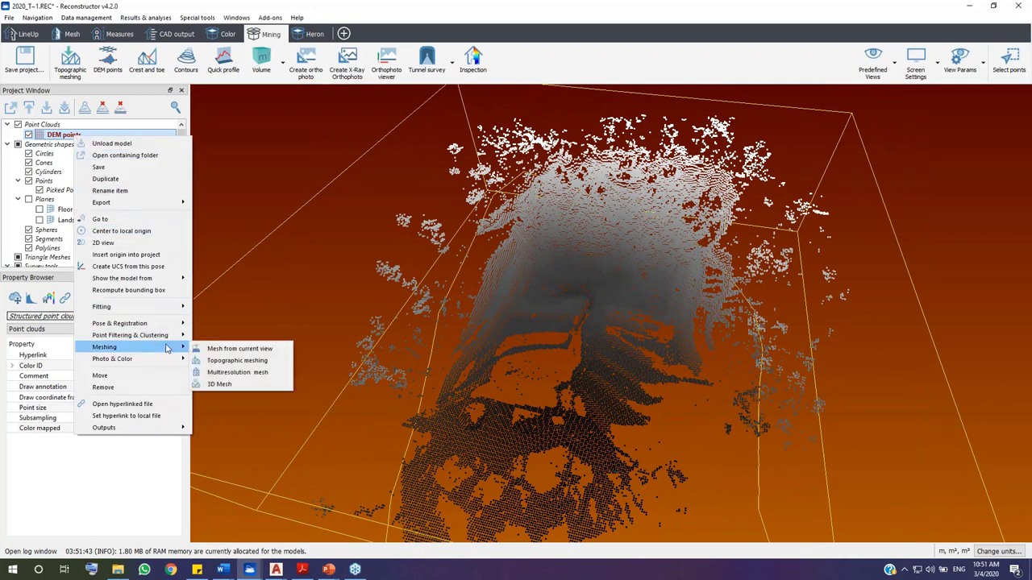
{"action": "left_click", "coordinate": [228, 372]}
{"action": "left_click", "coordinate": [579, 293]}
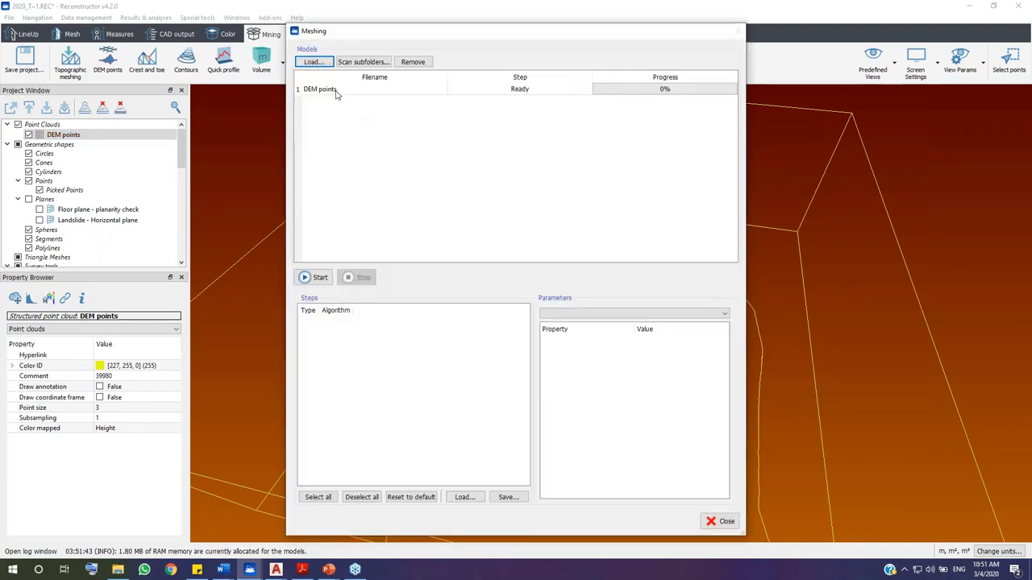
{"action": "left_click", "coordinate": [334, 92]}
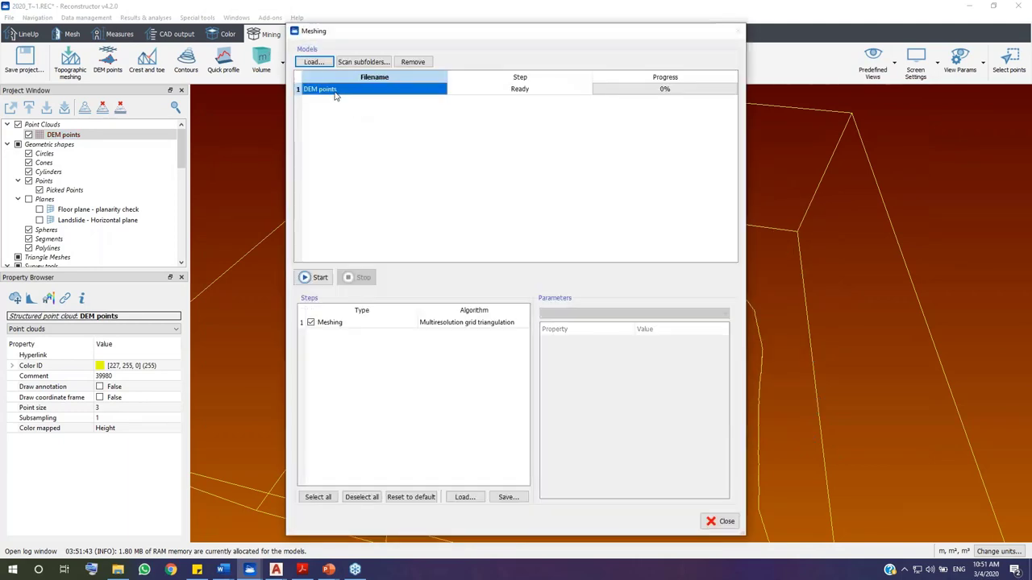
{"action": "left_click", "coordinate": [319, 278]}
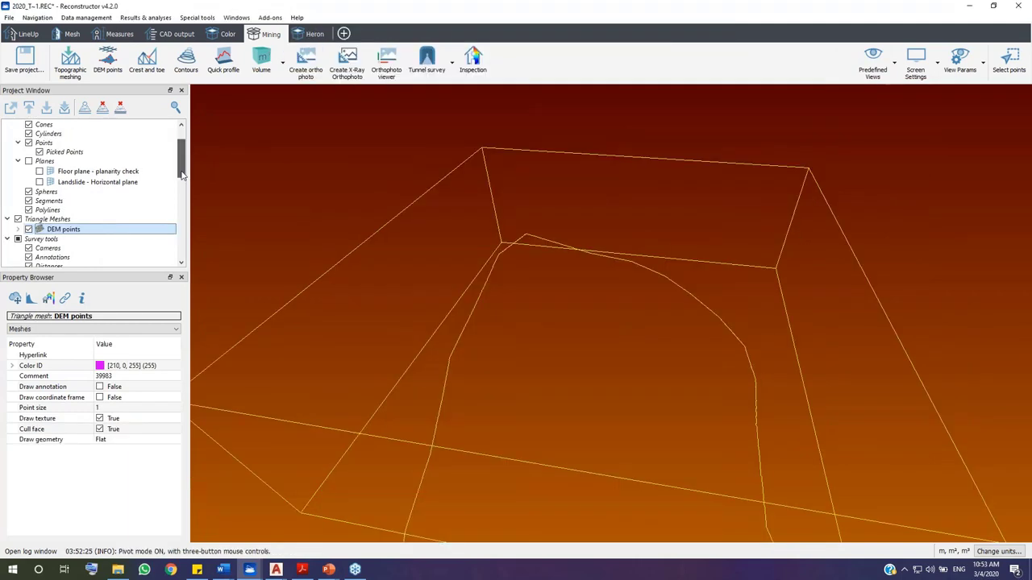
Load the Topographic mesh of 5 clouds from the MINE-landslide group for viewing, and unload it
{"action": "left_click_drag", "start_coordinate": [182, 176], "coordinate": [183, 218]}
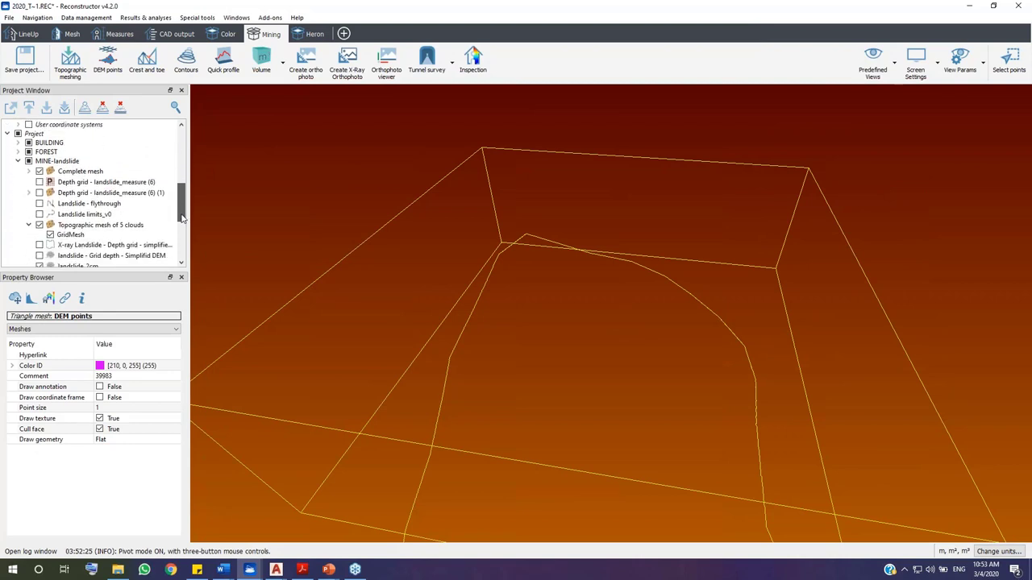
{"action": "left_click", "coordinate": [121, 225]}
{"action": "right_click", "coordinate": [122, 228]}
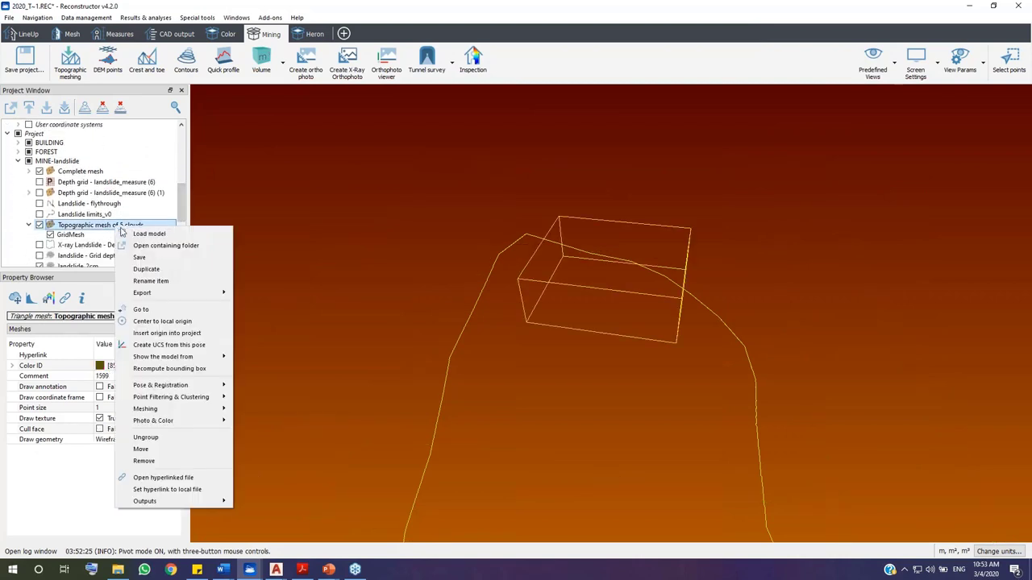
{"action": "left_click", "coordinate": [126, 234]}
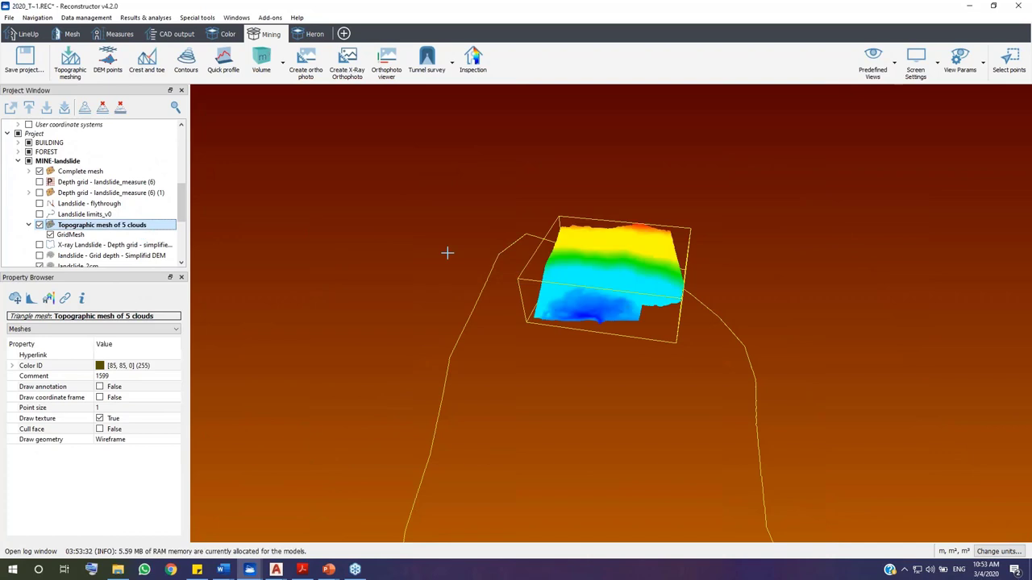
{"action": "right_click", "coordinate": [125, 231]}
{"action": "left_click", "coordinate": [137, 235]}
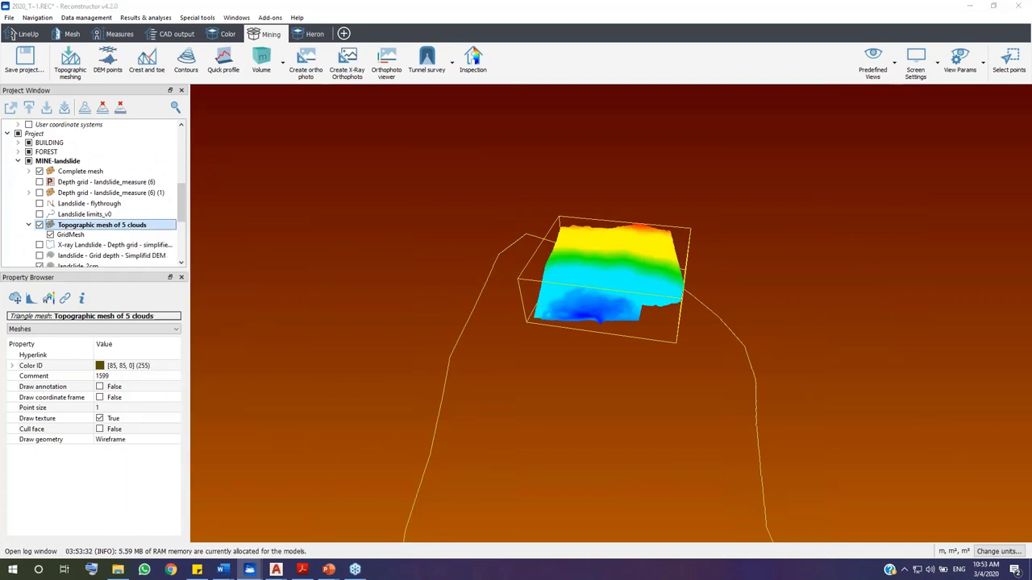
Load the Complete mesh from the MINE-landslide group into the 3D view
{"action": "right_click", "coordinate": [95, 196]}
{"action": "left_click", "coordinate": [95, 173]}
{"action": "right_click", "coordinate": [96, 174]}
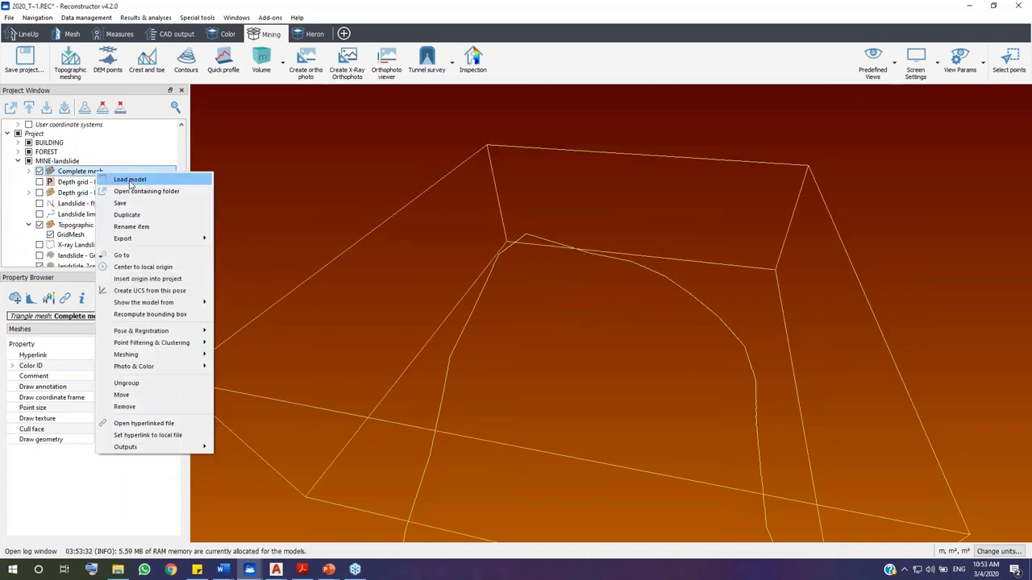
{"action": "left_click", "coordinate": [130, 181]}
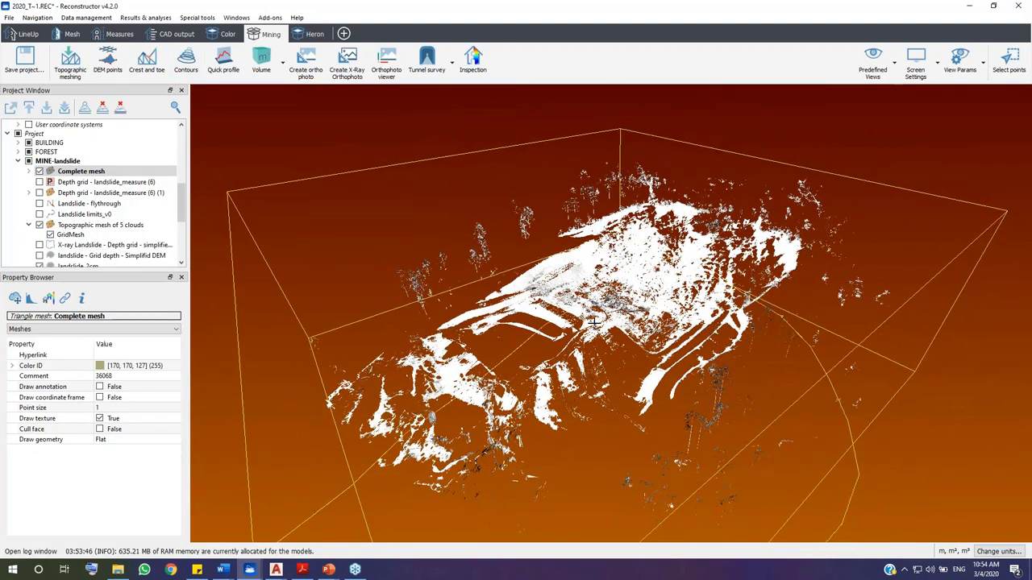
Create a new contours survey on the Complete mesh and view its section planes
{"action": "left_click", "coordinate": [186, 60]}
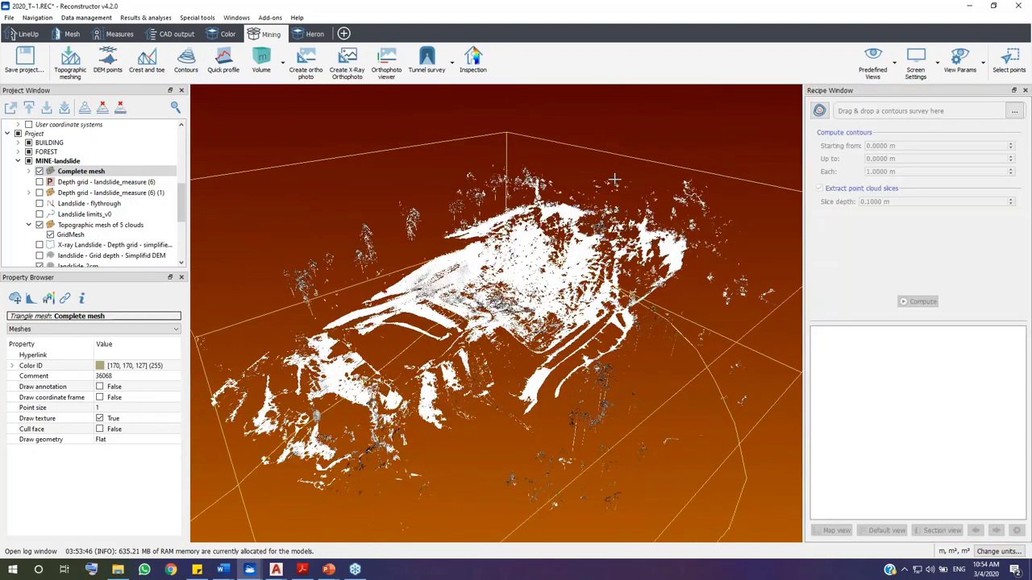
{"action": "left_click", "coordinate": [821, 112]}
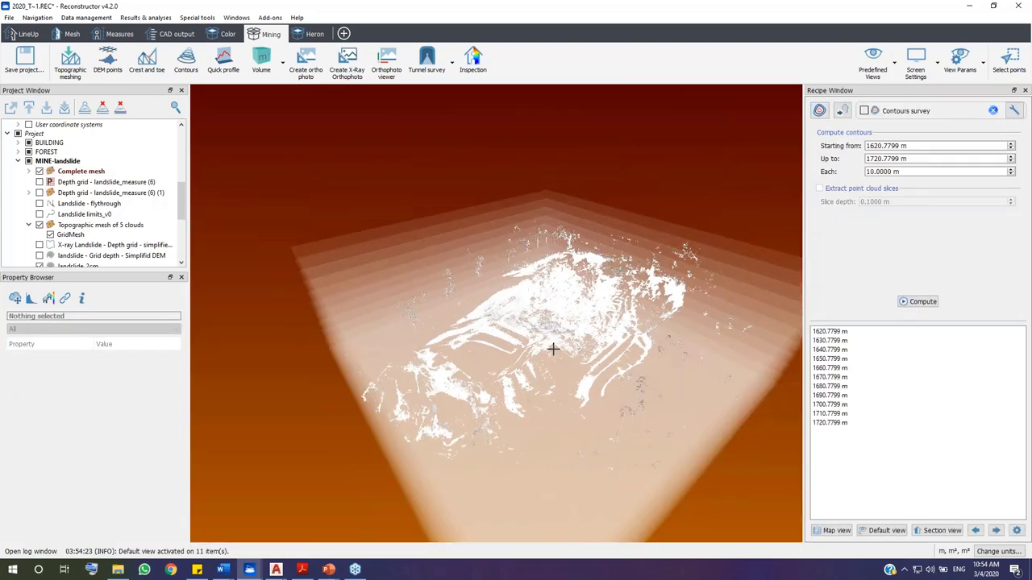
{"action": "left_click_drag", "start_coordinate": [542, 333], "coordinate": [546, 267]}
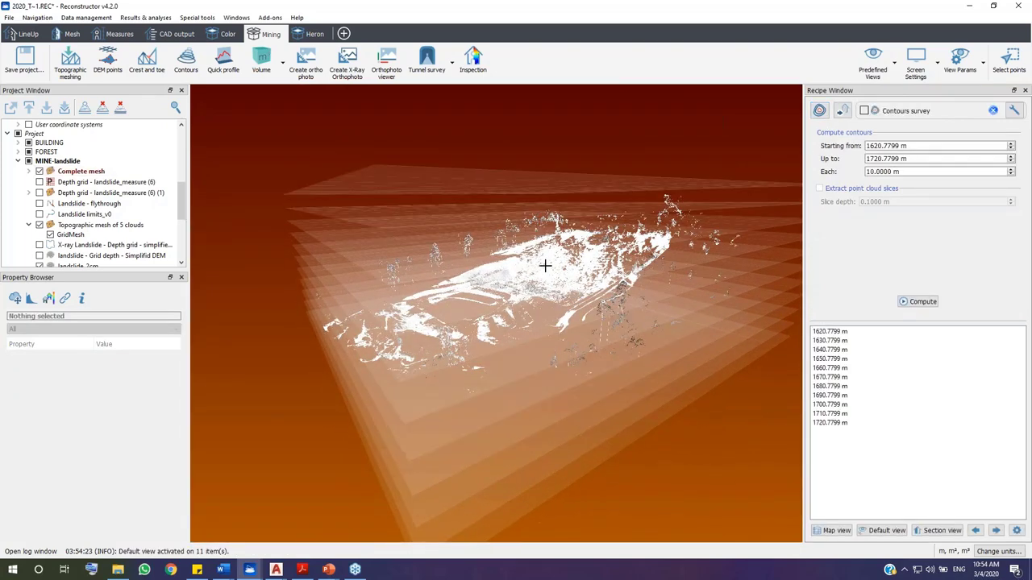
{"action": "left_click_drag", "start_coordinate": [556, 304], "coordinate": [550, 284]}
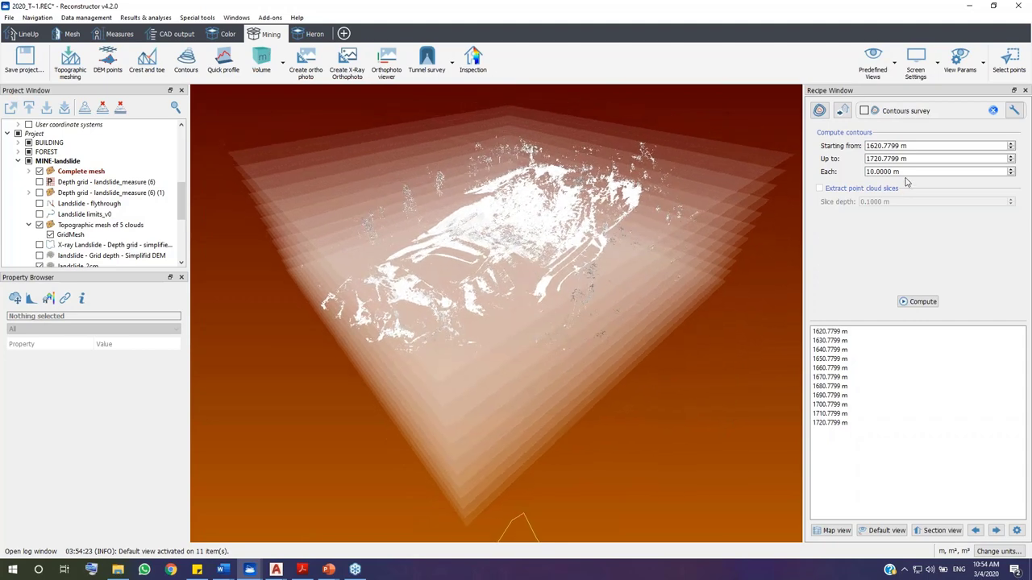
Set the contour interval to 40 m
{"action": "left_click_drag", "start_coordinate": [908, 171], "coordinate": [867, 175]}
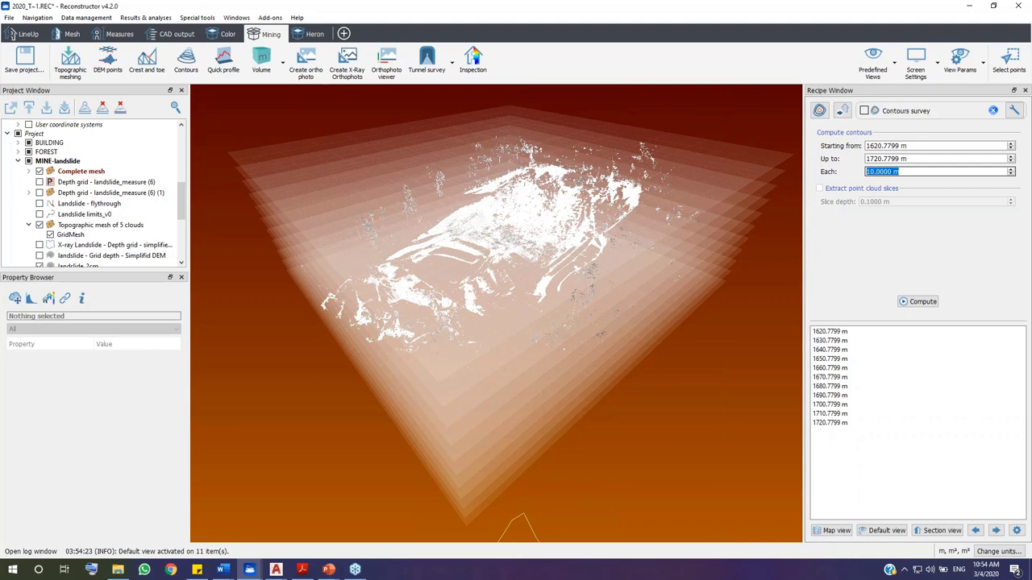
{"action": "type", "text": "40"}
{"action": "key", "text": "Return"}
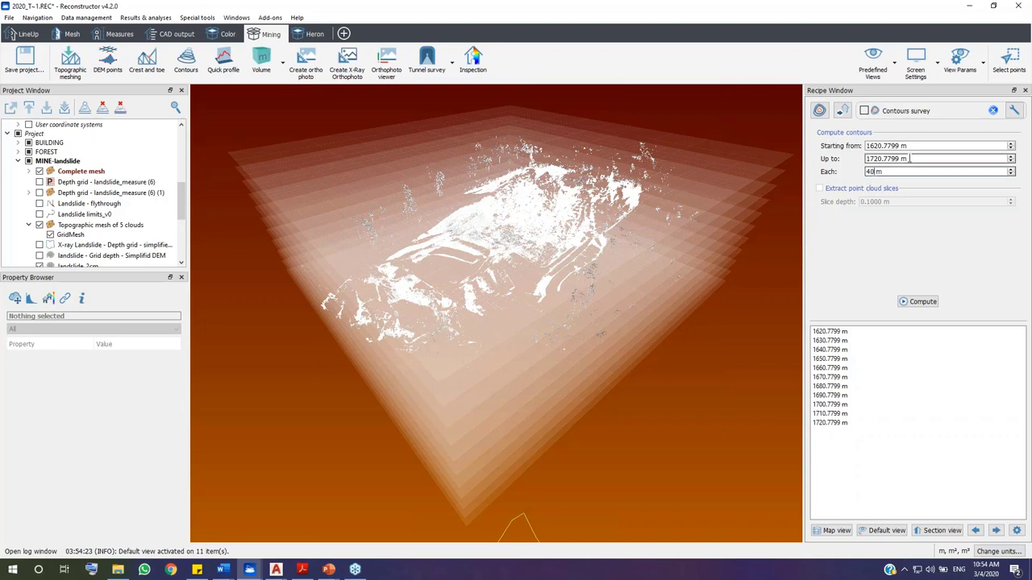
{"action": "mouse_move", "coordinate": [477, 274]}
{"action": "left_mouse_down"}
{"action": "mouse_move", "coordinate": [477, 226]}
{"action": "mouse_move", "coordinate": [478, 264]}
{"action": "left_mouse_up"}
Set the contour range to start from 1617.7799 m and run up to 1688.7799 m
{"action": "scroll", "coordinate": [918, 145], "scroll_direction": "down", "scroll_amount": 3}
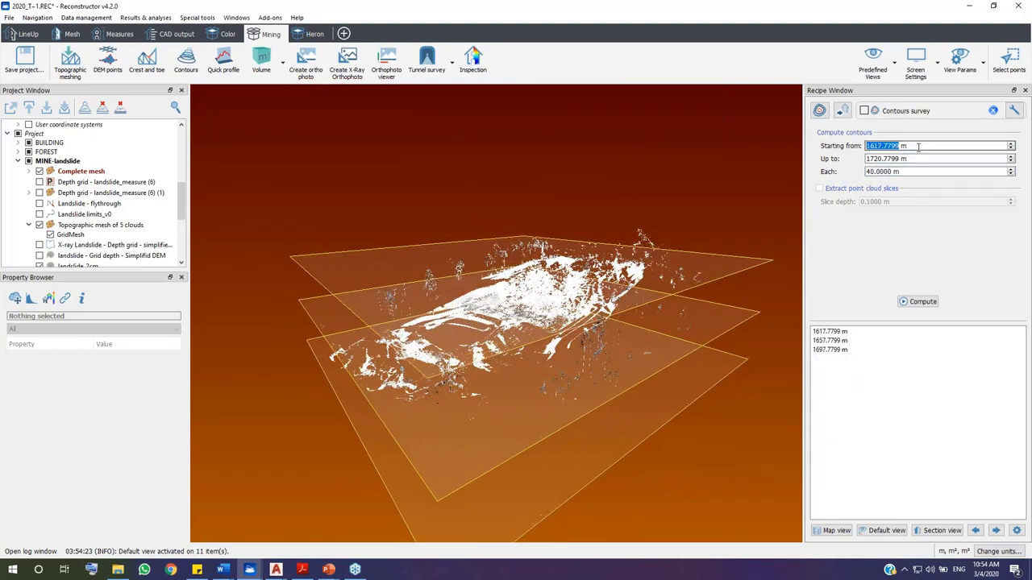
{"action": "scroll", "coordinate": [919, 158], "scroll_direction": "down", "scroll_amount": 4}
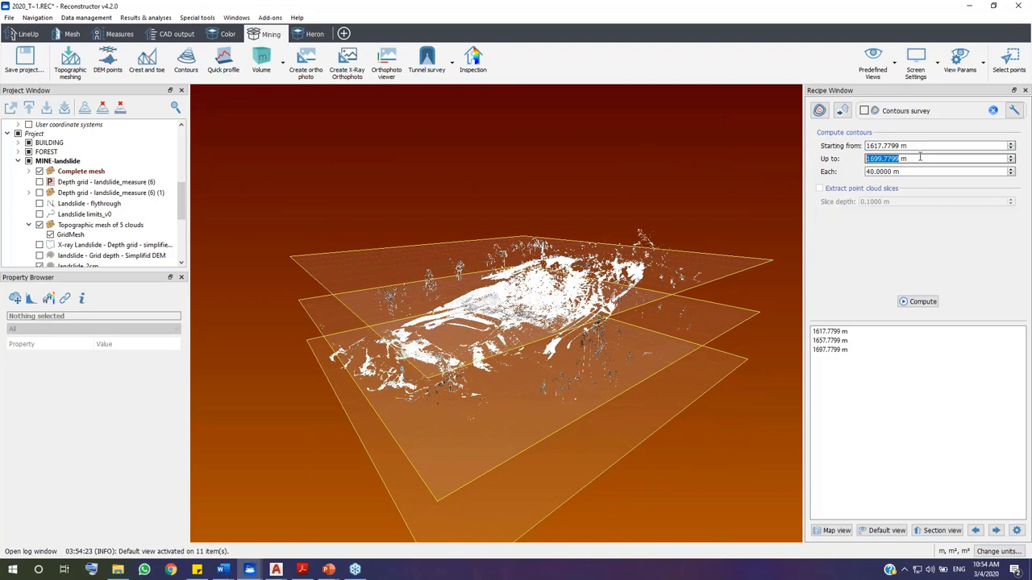
{"action": "scroll", "coordinate": [919, 158], "scroll_direction": "down", "scroll_amount": 11}
{"action": "left_click", "coordinate": [664, 302]}
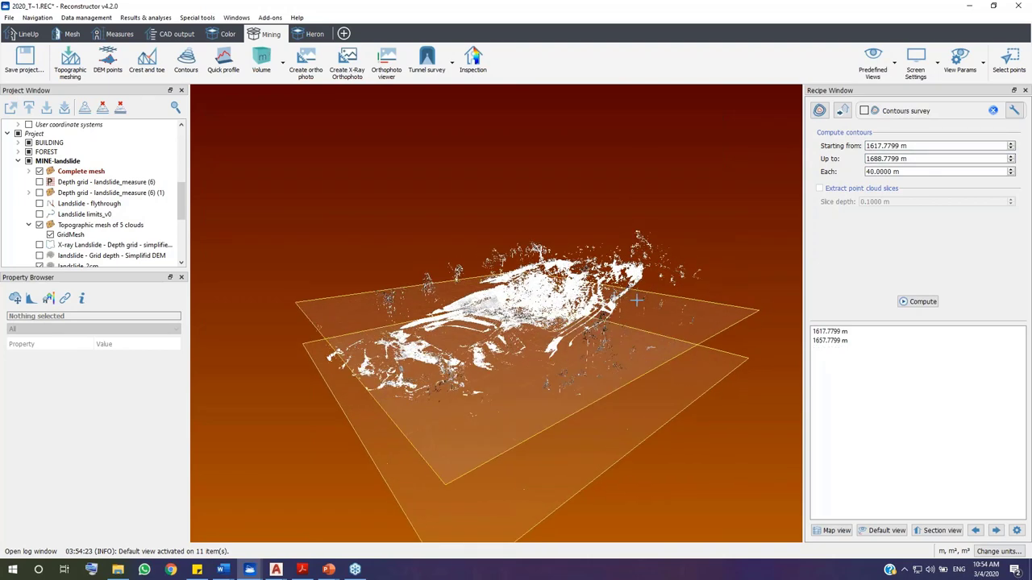
Set the spacing between the contour planes to 30 m and inspect the planes from the side
{"action": "left_click", "coordinate": [883, 171]}
{"action": "double_click", "coordinate": [883, 172]}
{"action": "type", "text": "3"}
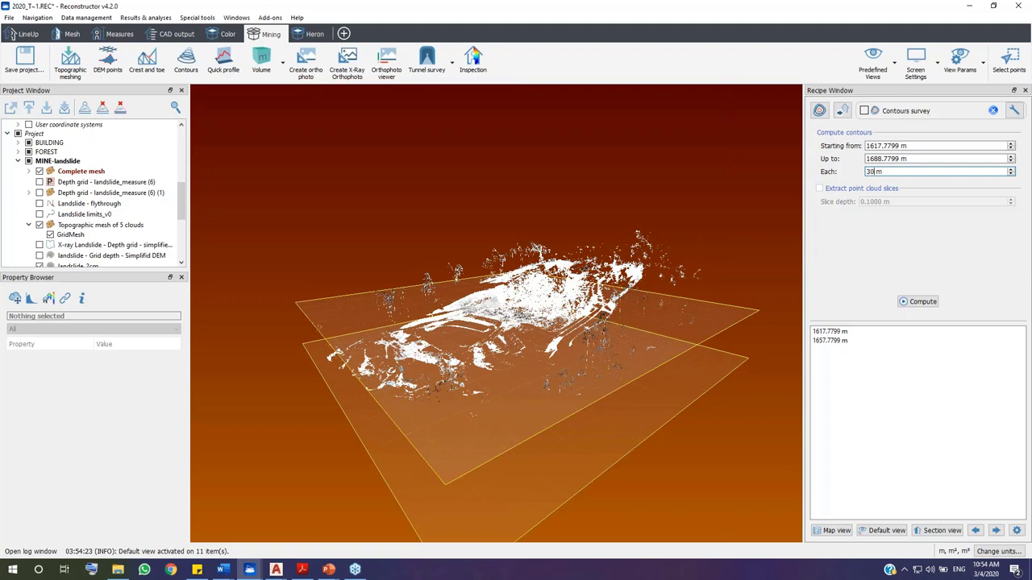
{"action": "type", "text": "0"}
{"action": "key", "text": "Return"}
{"action": "left_click_drag", "start_coordinate": [516, 314], "coordinate": [558, 321]}
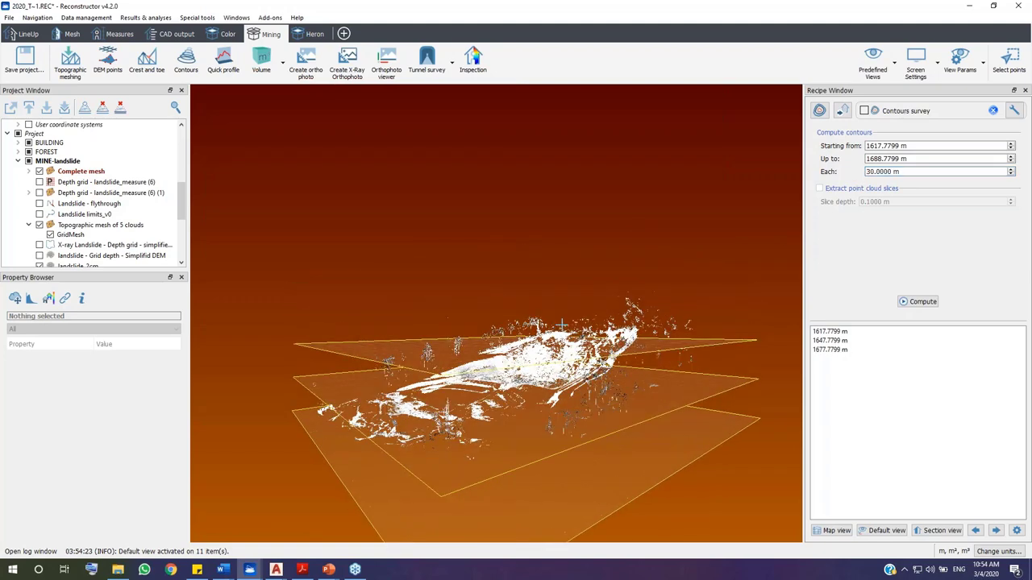
View the individual contour sections at 1647.7799 m and 1677.7799 m
{"action": "left_click", "coordinate": [836, 342]}
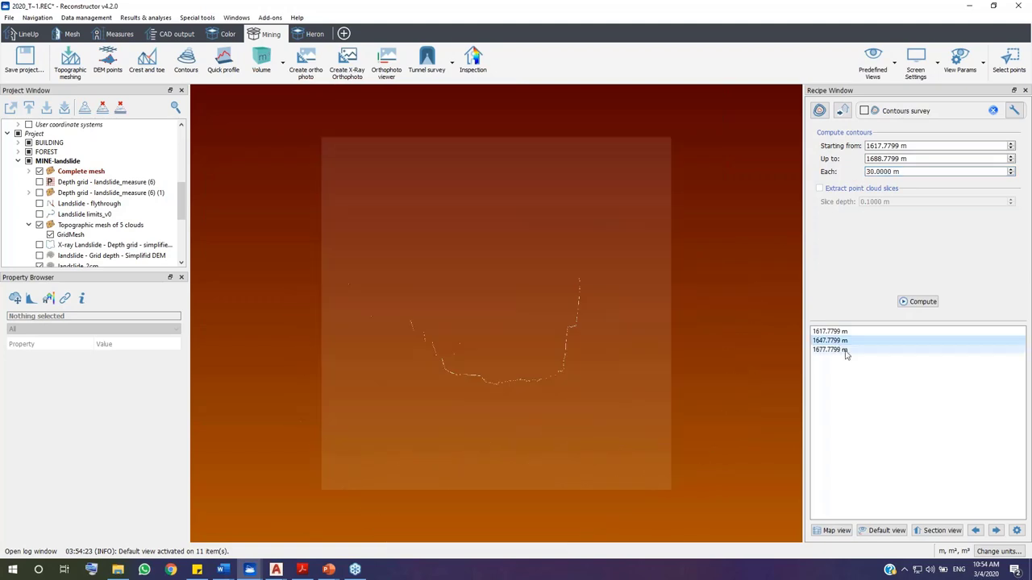
{"action": "left_click", "coordinate": [846, 351]}
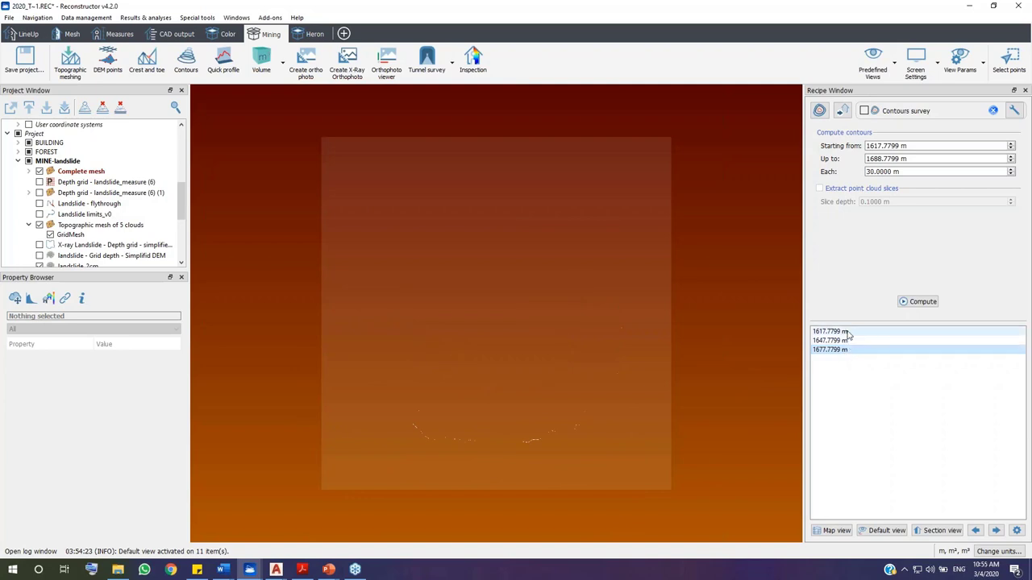
Compute the contour sections of the complete mesh and open the results in the section viewer
{"action": "left_click", "coordinate": [847, 333]}
{"action": "left_click", "coordinate": [921, 302]}
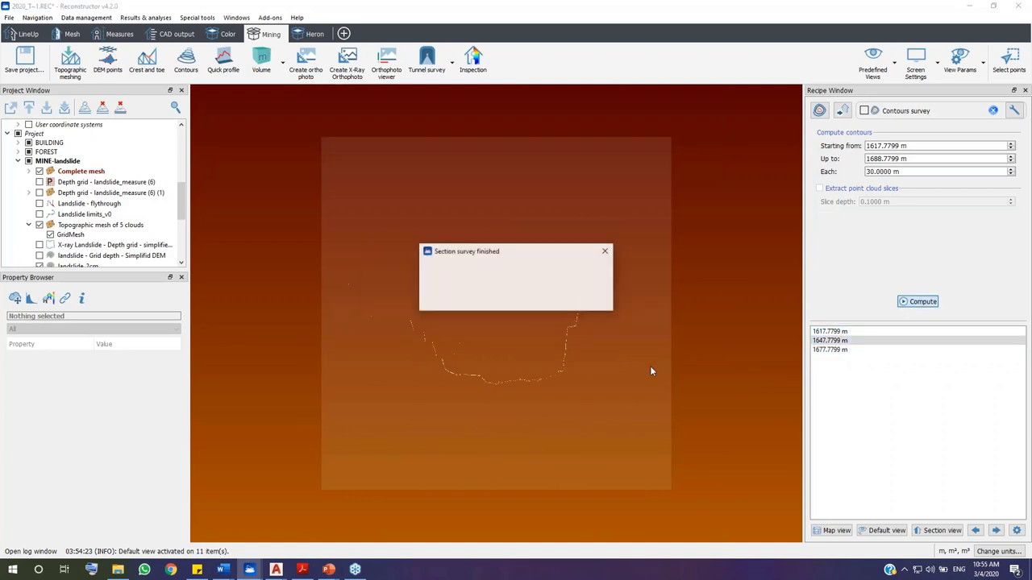
{"action": "left_click", "coordinate": [519, 301]}
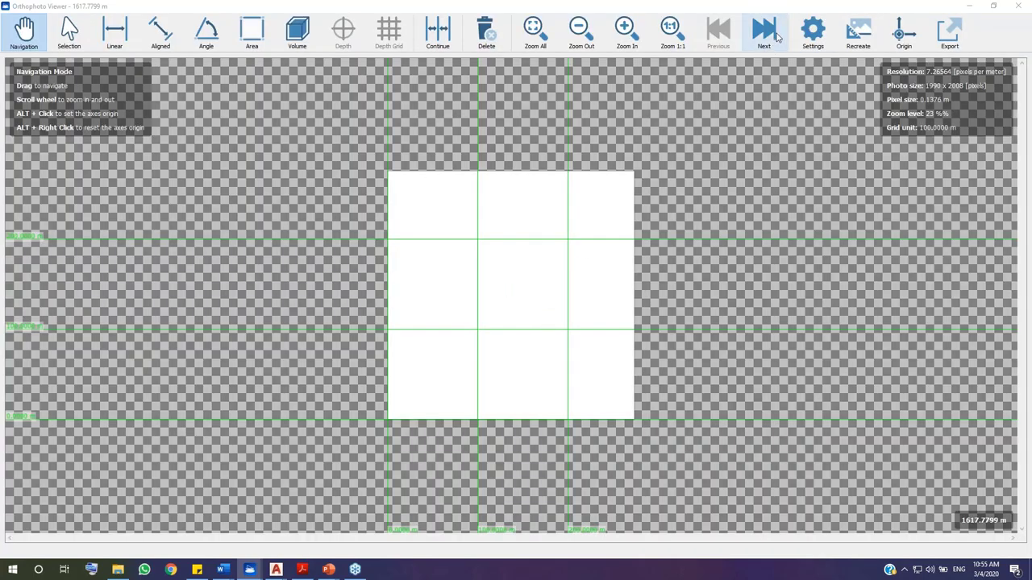
Look through the contour orthophotos at 1647.7799 m and 1677.7799 m, and close the viewer
{"action": "left_click", "coordinate": [763, 31]}
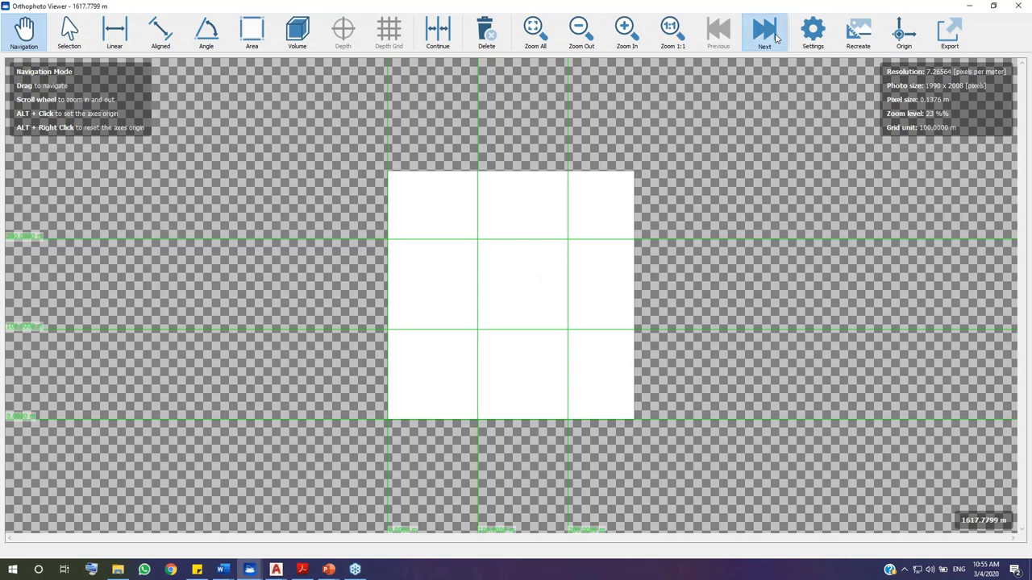
{"action": "scroll", "coordinate": [524, 313], "scroll_direction": "up", "scroll_amount": 1}
{"action": "scroll", "coordinate": [524, 312], "scroll_direction": "up", "scroll_amount": 2}
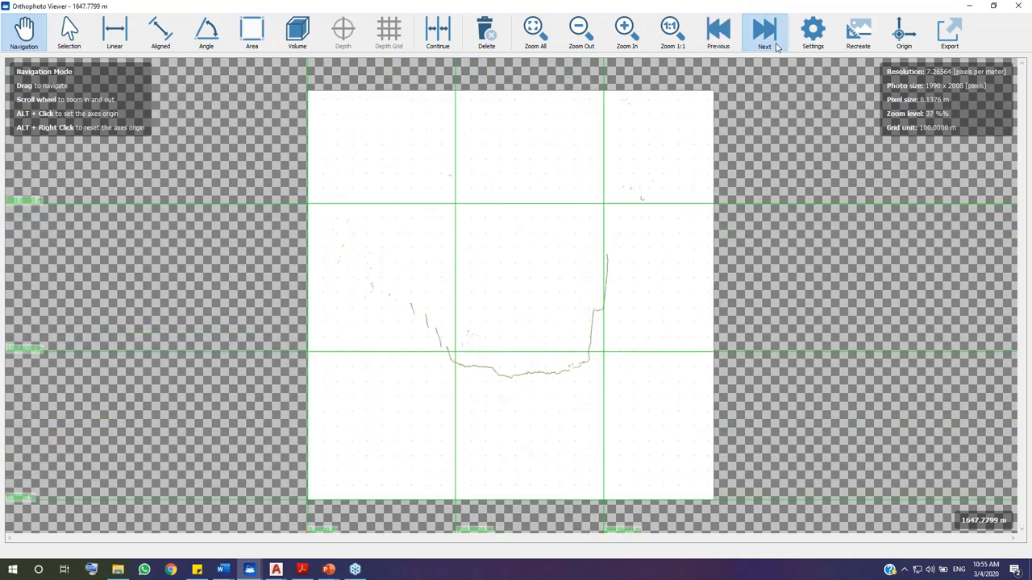
{"action": "left_click", "coordinate": [763, 32]}
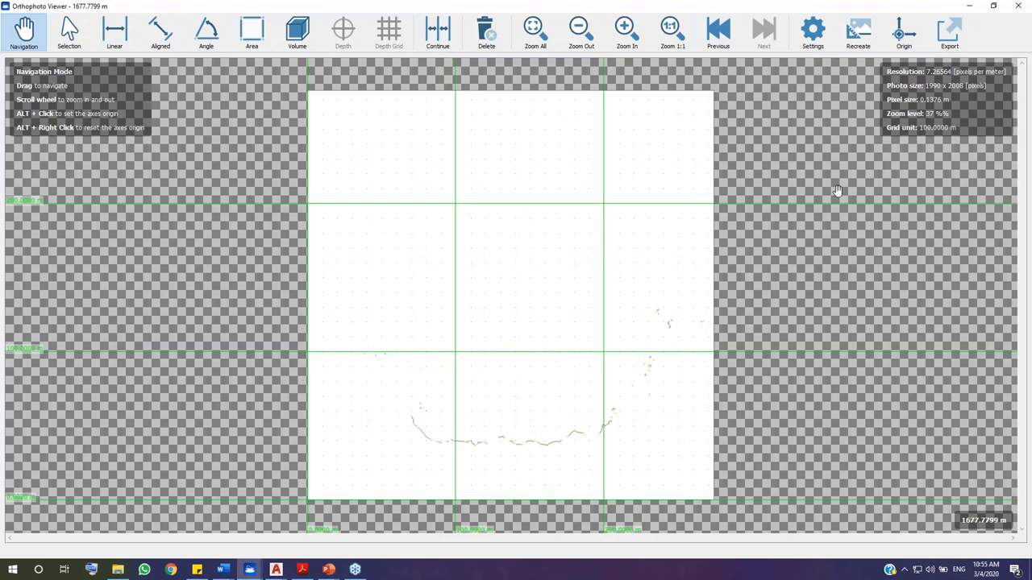
{"action": "left_click", "coordinate": [1015, 12]}
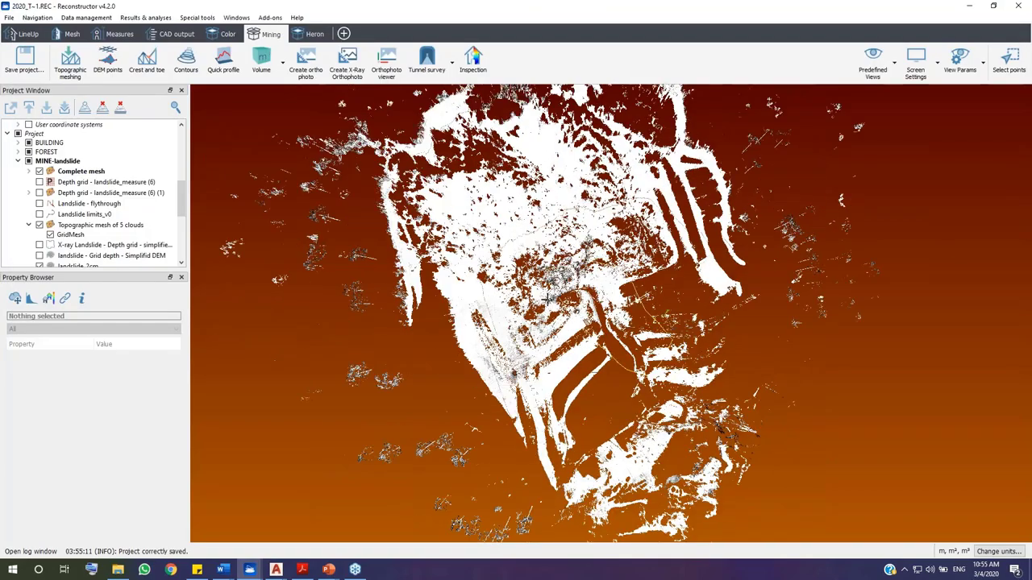
Hide the contours survey results, the Rock tunnel_Heron_3cm cross-sections and the aligned section survey's alignment in the 3D scene
{"action": "scroll", "coordinate": [46, 212], "scroll_direction": "down", "scroll_amount": 3}
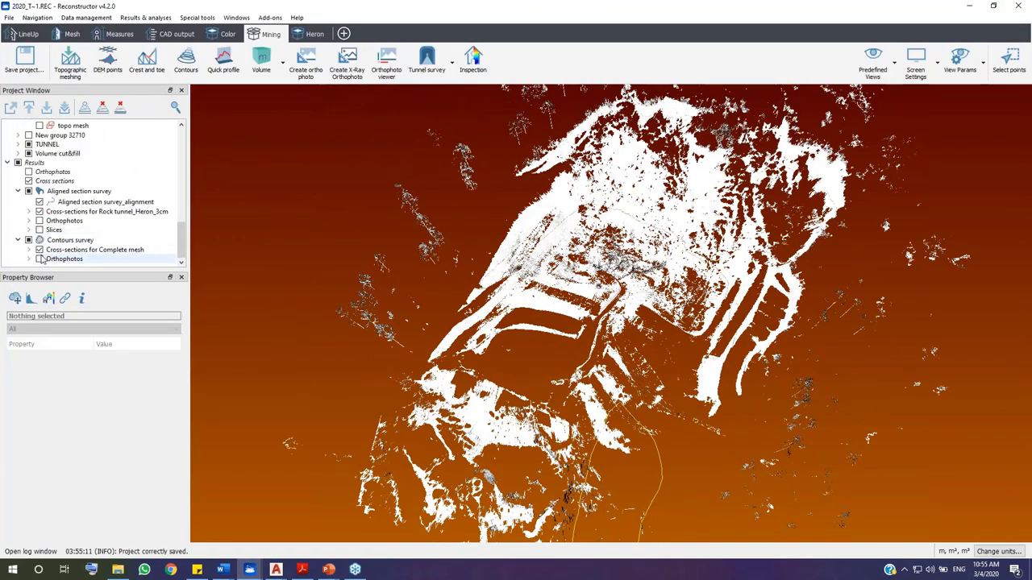
{"action": "left_click", "coordinate": [40, 211]}
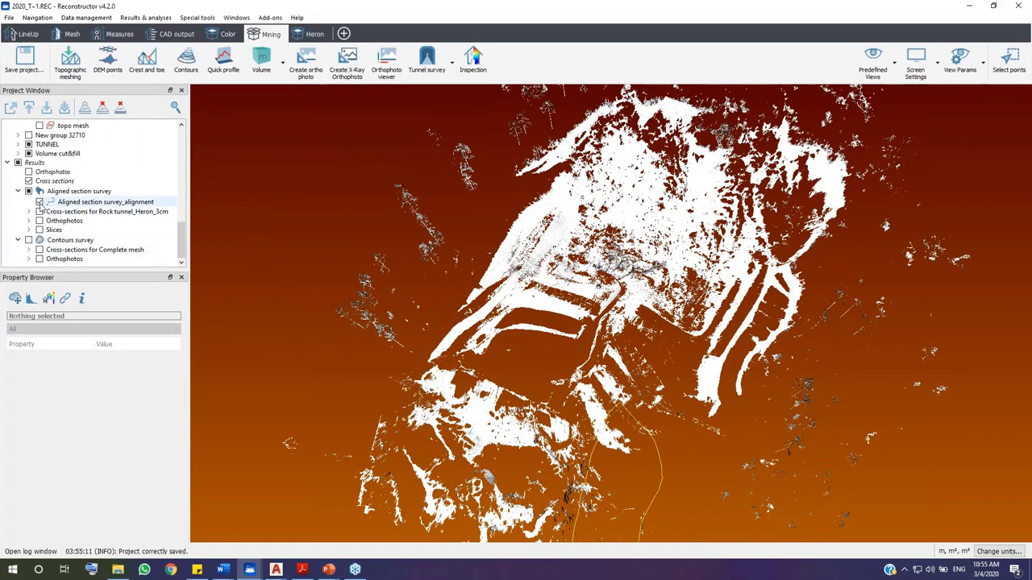
{"action": "left_click", "coordinate": [40, 202]}
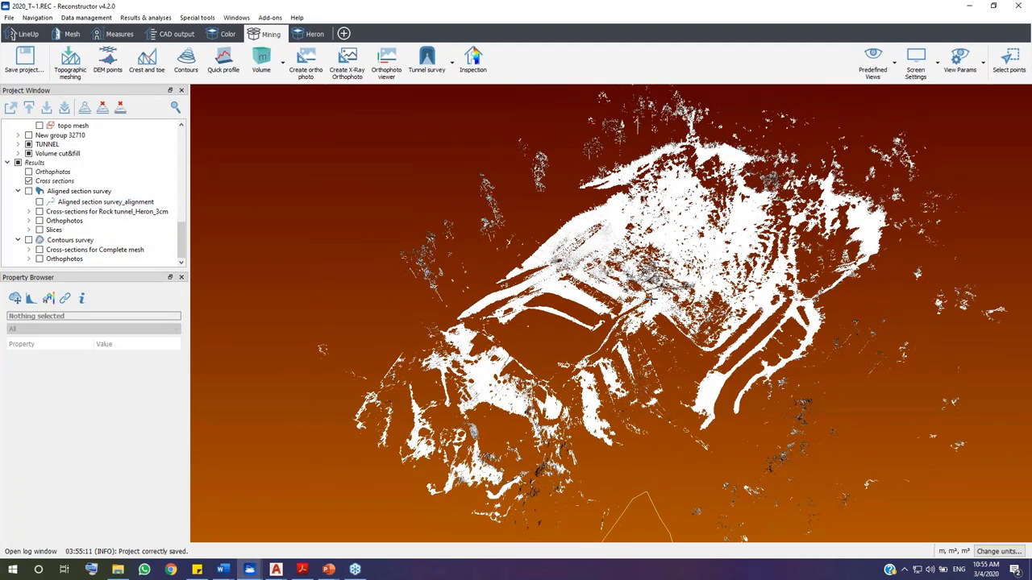
Create a quick profile survey and define its plane by picking start and end points across the middle of the landslide mesh
{"action": "left_click", "coordinate": [229, 73]}
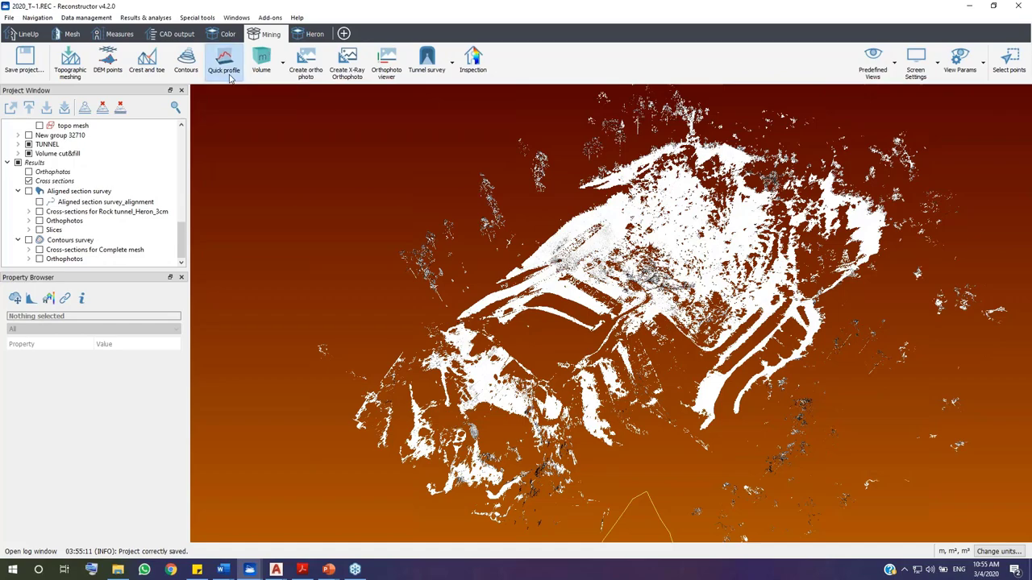
{"action": "left_click_drag", "start_coordinate": [472, 254], "coordinate": [639, 221]}
{"action": "left_click", "coordinate": [820, 111]}
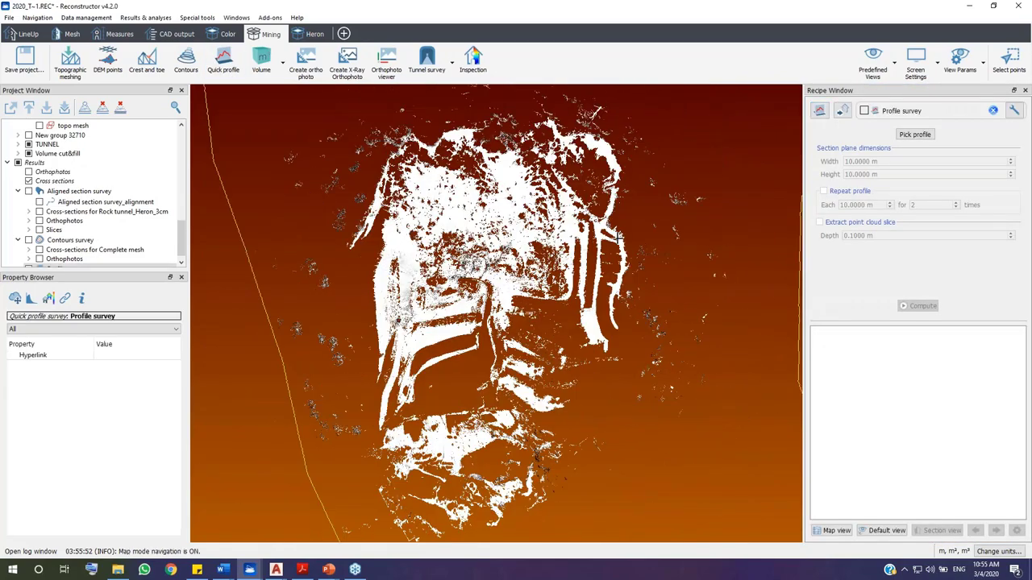
{"action": "left_click", "coordinate": [914, 136]}
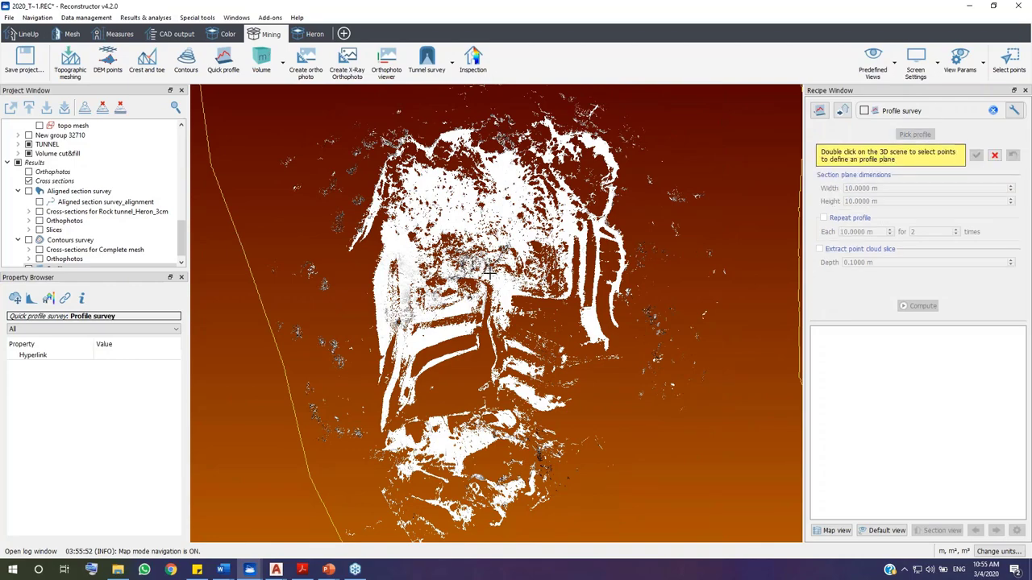
{"action": "left_click_drag", "start_coordinate": [456, 309], "coordinate": [425, 360]}
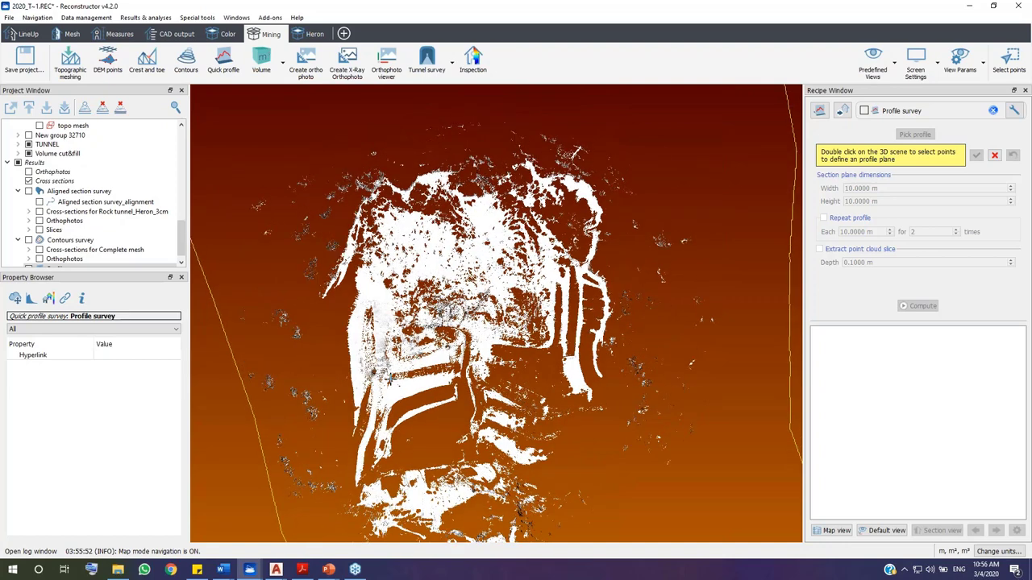
{"action": "double_click", "coordinate": [387, 370]}
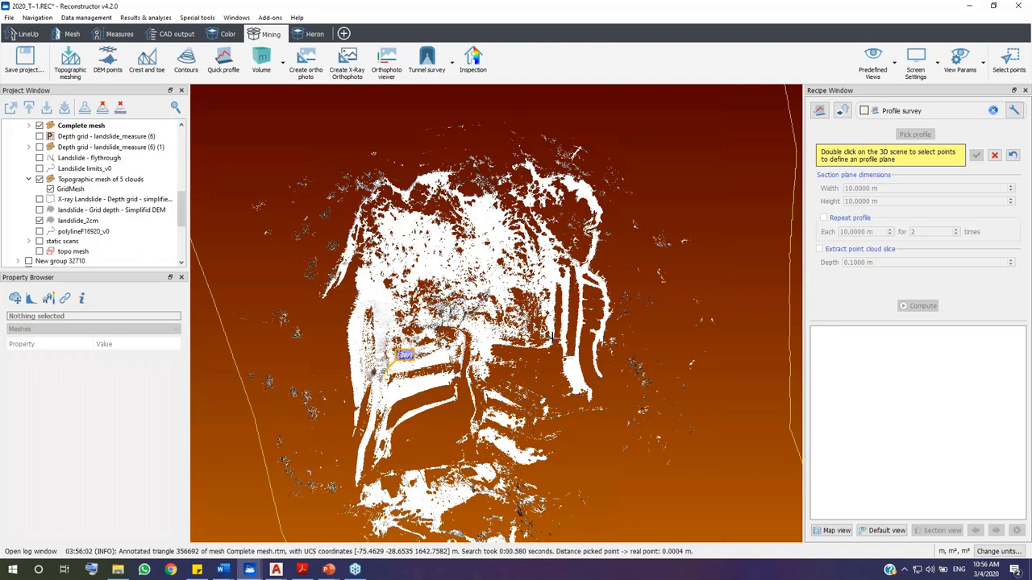
{"action": "double_click", "coordinate": [554, 337]}
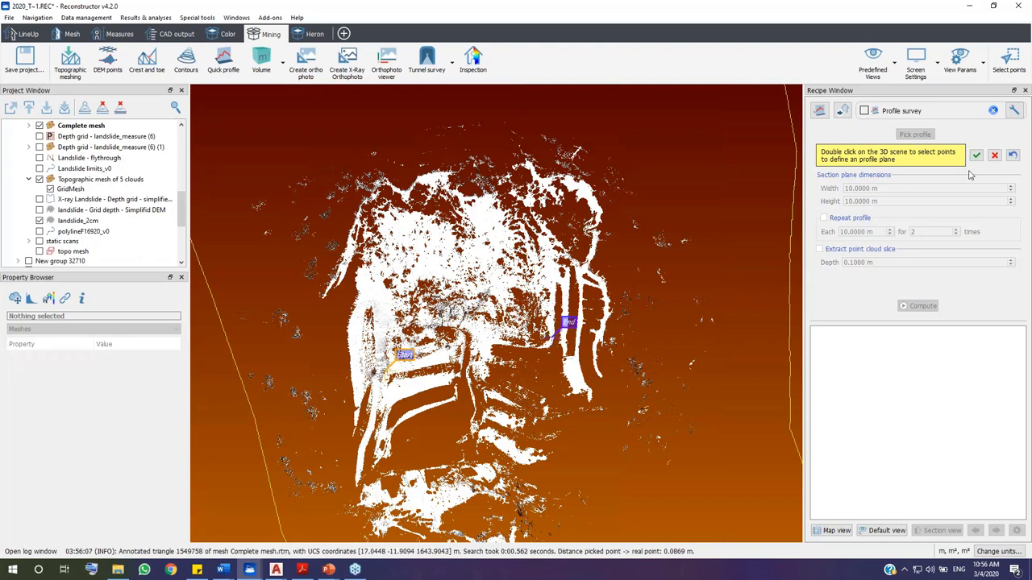
{"action": "left_click", "coordinate": [976, 156]}
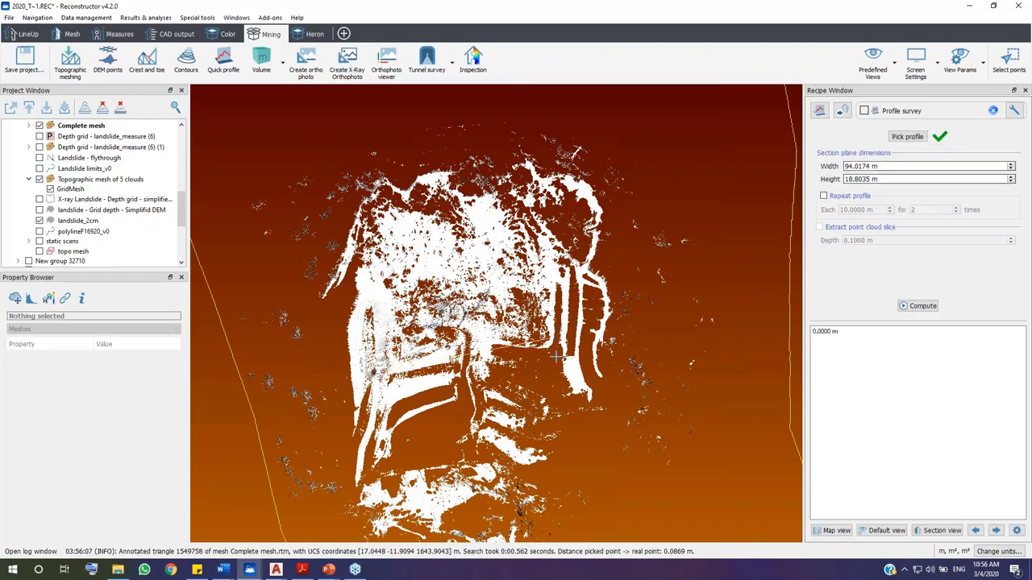
Return to the default 3D view and set the section plane's width to 234 m so it spans the landslide
{"action": "left_click", "coordinate": [873, 60]}
{"action": "left_click", "coordinate": [875, 105]}
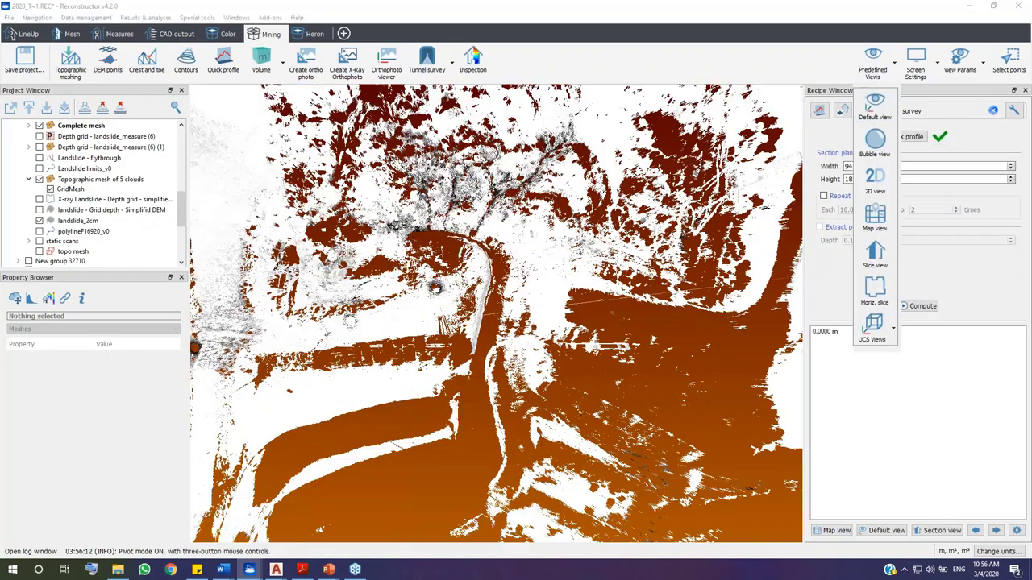
{"action": "scroll", "coordinate": [528, 314], "scroll_direction": "up", "scroll_amount": 3}
{"action": "scroll", "coordinate": [524, 299], "scroll_direction": "down", "scroll_amount": 5}
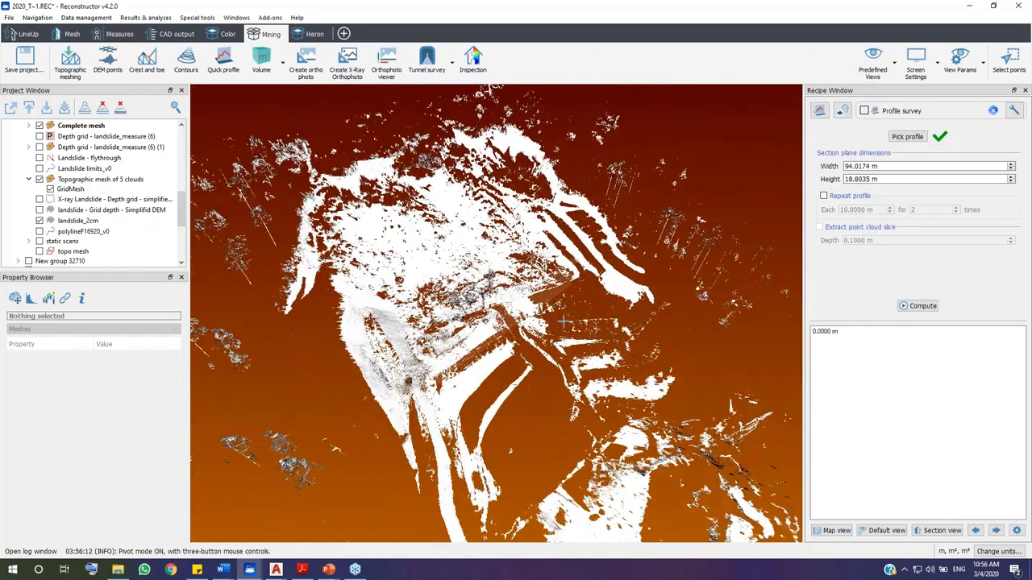
{"action": "left_click", "coordinate": [905, 167]}
{"action": "left_click_drag", "start_coordinate": [905, 167], "coordinate": [843, 167]}
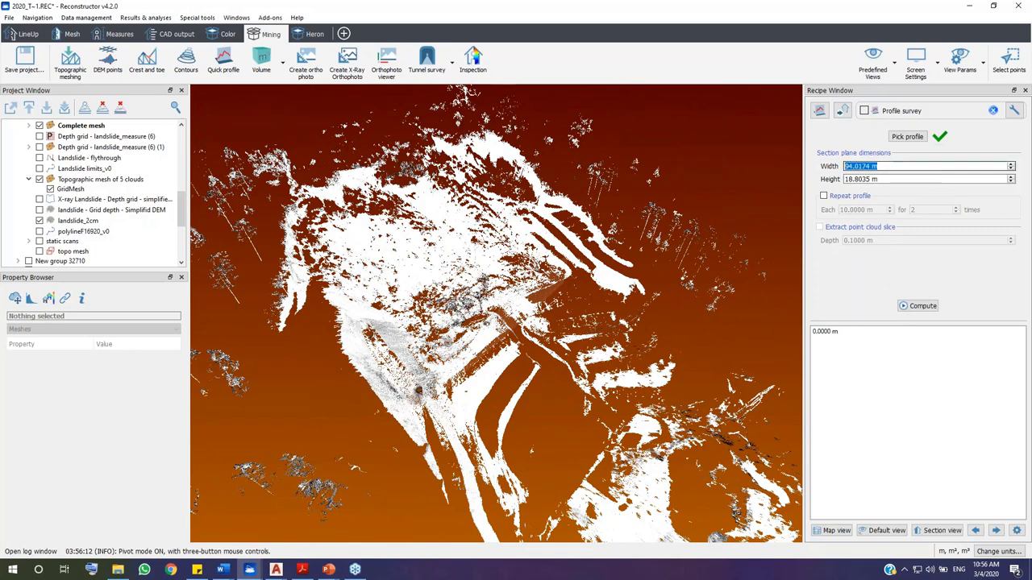
{"action": "type", "text": "200"}
{"action": "key", "text": "Return"}
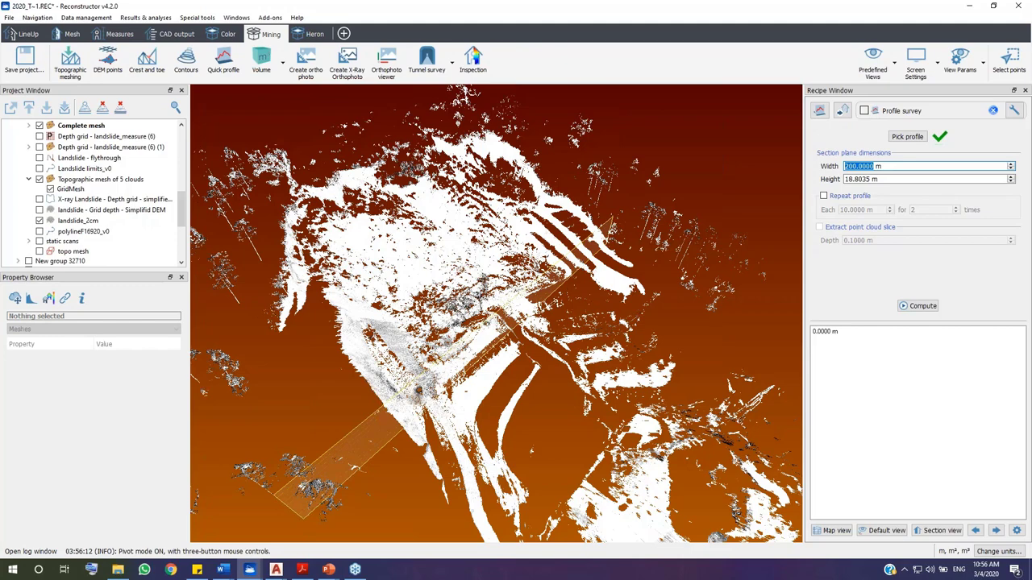
{"action": "scroll", "coordinate": [869, 169], "scroll_direction": "up", "scroll_amount": 1}
{"action": "scroll", "coordinate": [869, 167], "scroll_direction": "up", "scroll_amount": 20}
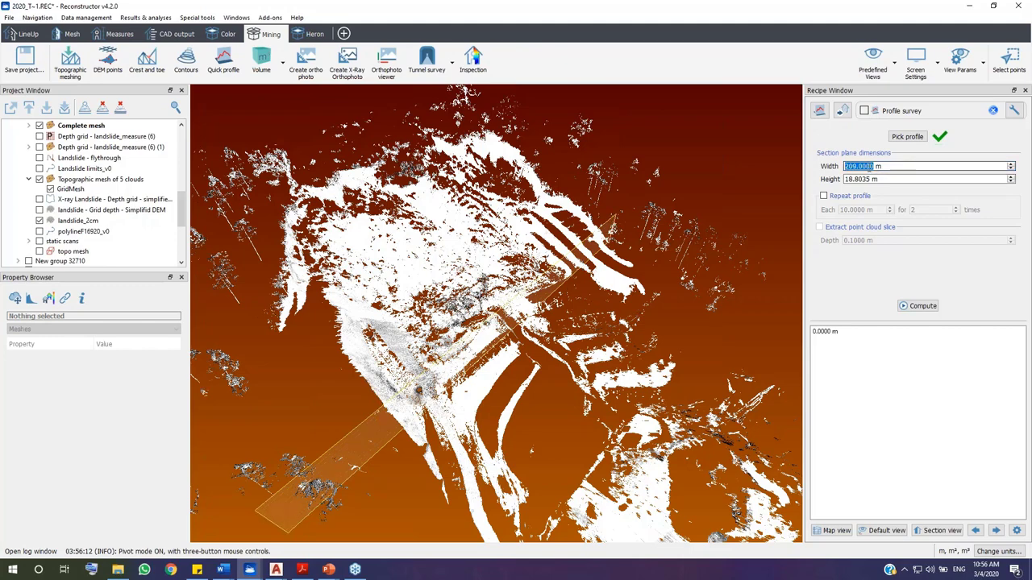
{"action": "left_click_drag", "start_coordinate": [578, 281], "coordinate": [483, 261]}
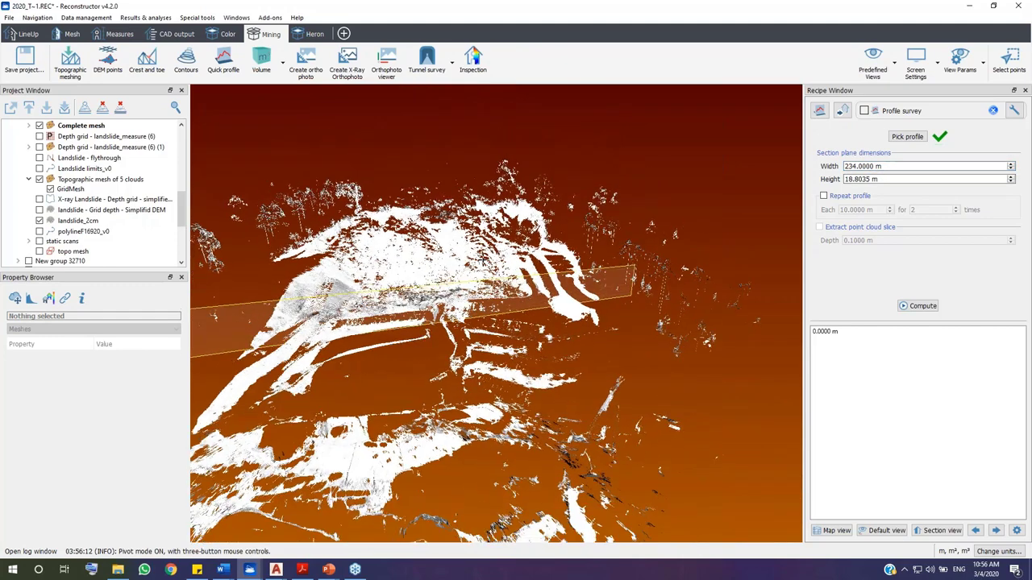
Set the section plane's height to 81.8035 m and inspect the plane from around the landslide
{"action": "left_click", "coordinate": [888, 179]}
{"action": "scroll", "coordinate": [888, 178], "scroll_direction": "up", "scroll_amount": 20}
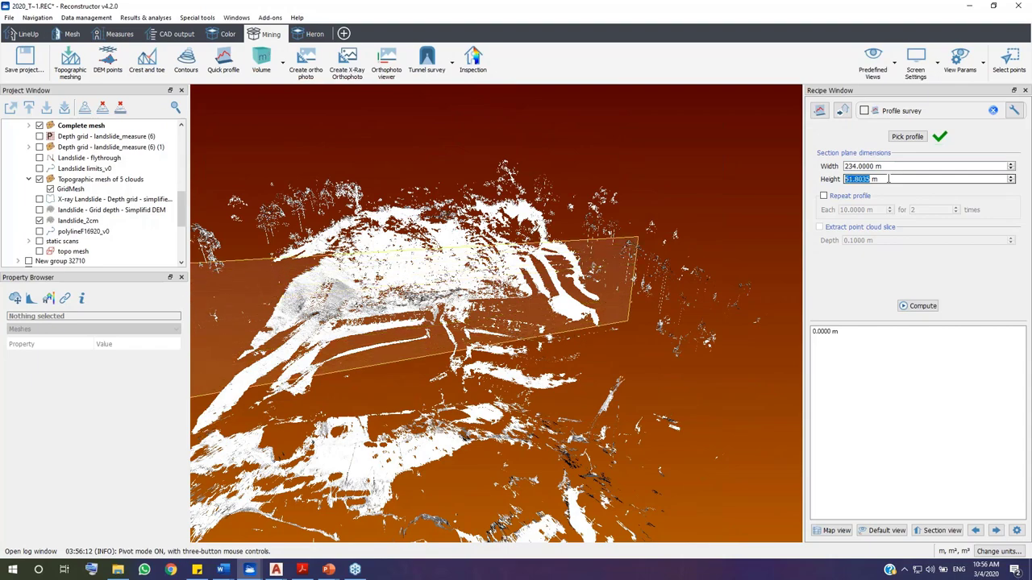
{"action": "left_click_drag", "start_coordinate": [483, 288], "coordinate": [468, 299]}
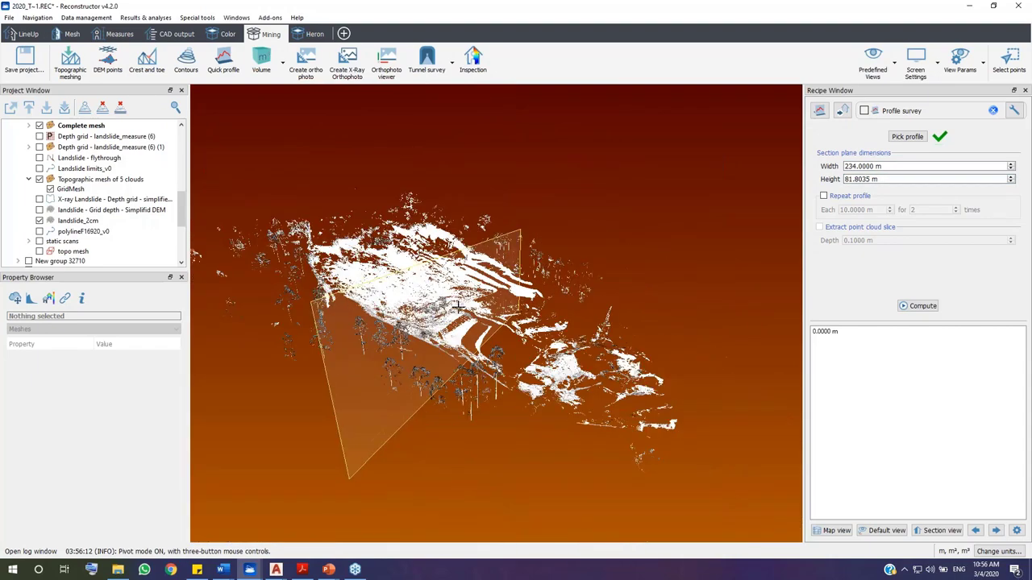
{"action": "scroll", "coordinate": [465, 303], "scroll_direction": "down", "scroll_amount": 5}
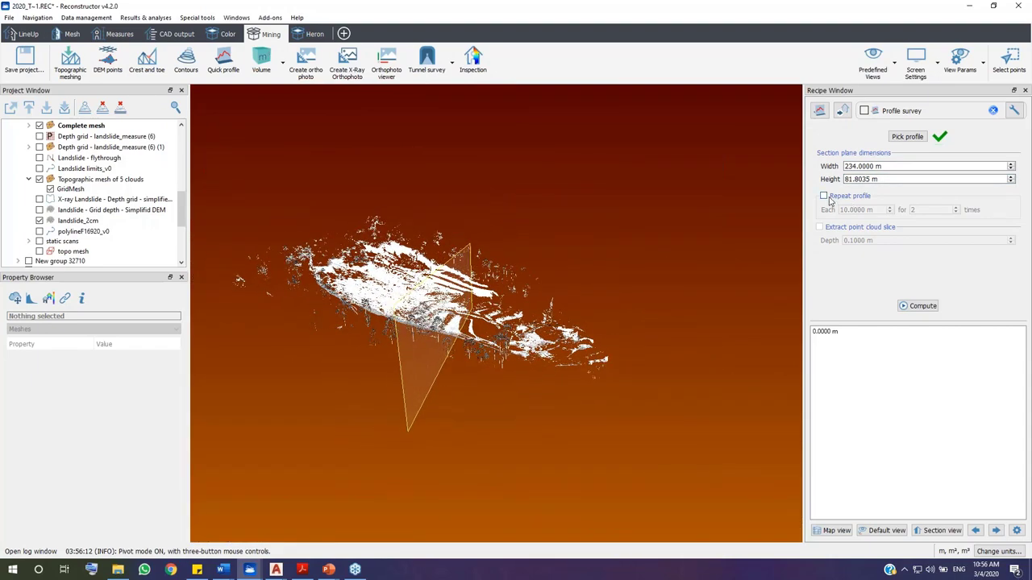
Enable repetition of the profile and set the spacing between the planes to 16.3 m
{"action": "left_click", "coordinate": [825, 196]}
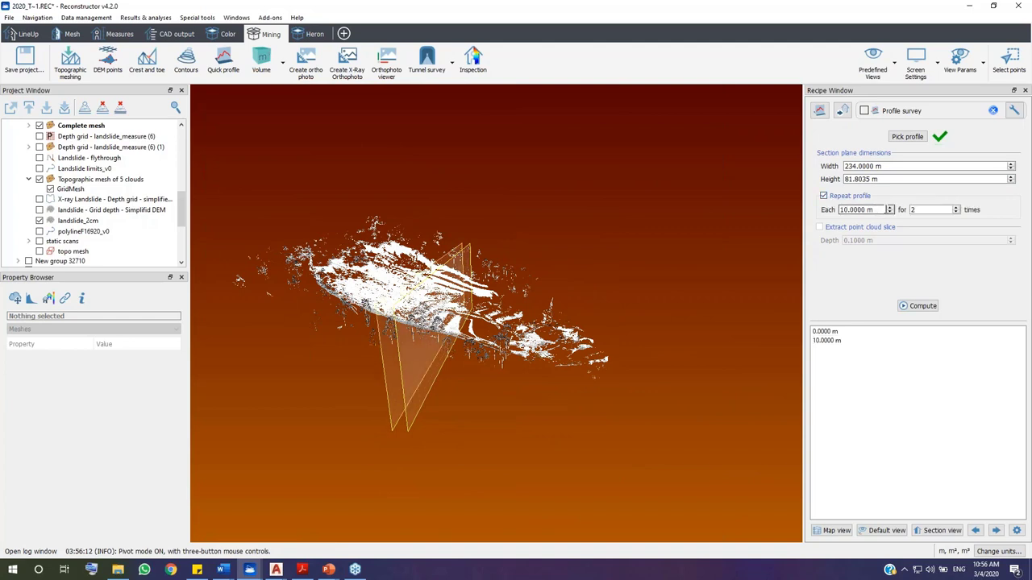
{"action": "scroll", "coordinate": [879, 210], "scroll_direction": "up", "scroll_amount": 1}
{"action": "scroll", "coordinate": [879, 210], "scroll_direction": "up", "scroll_amount": 20}
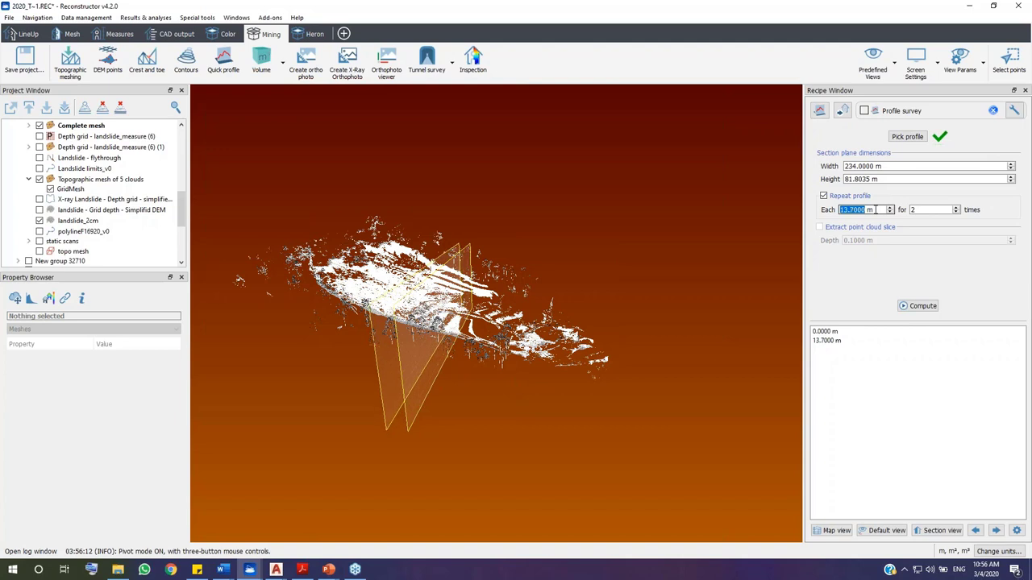
{"action": "scroll", "coordinate": [876, 210], "scroll_direction": "up", "scroll_amount": 14}
Try 6 repetitions of the profile plane, and settle on 3 repetitions
{"action": "left_click", "coordinate": [928, 210]}
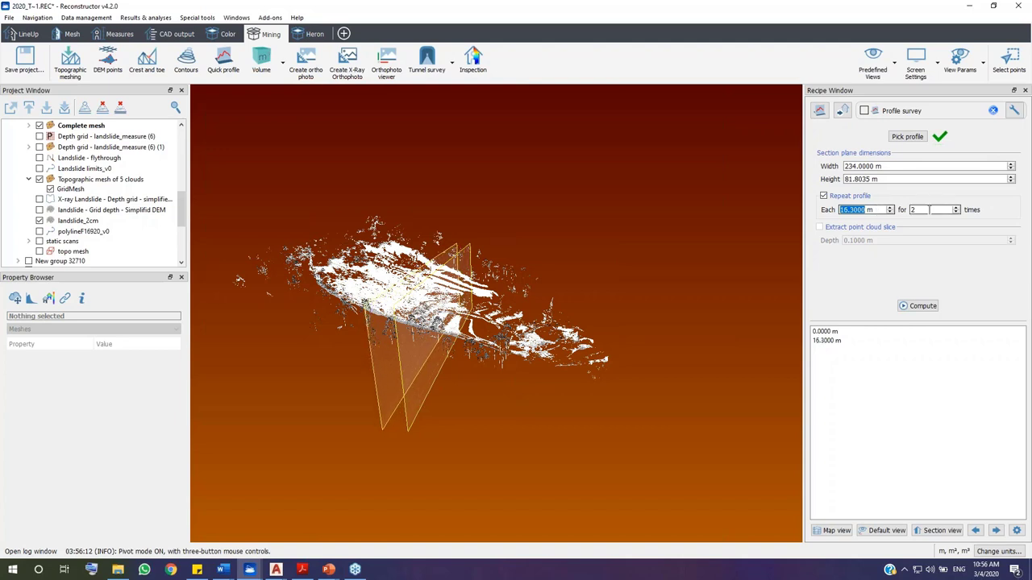
{"action": "scroll", "coordinate": [928, 210], "scroll_direction": "up", "scroll_amount": 3}
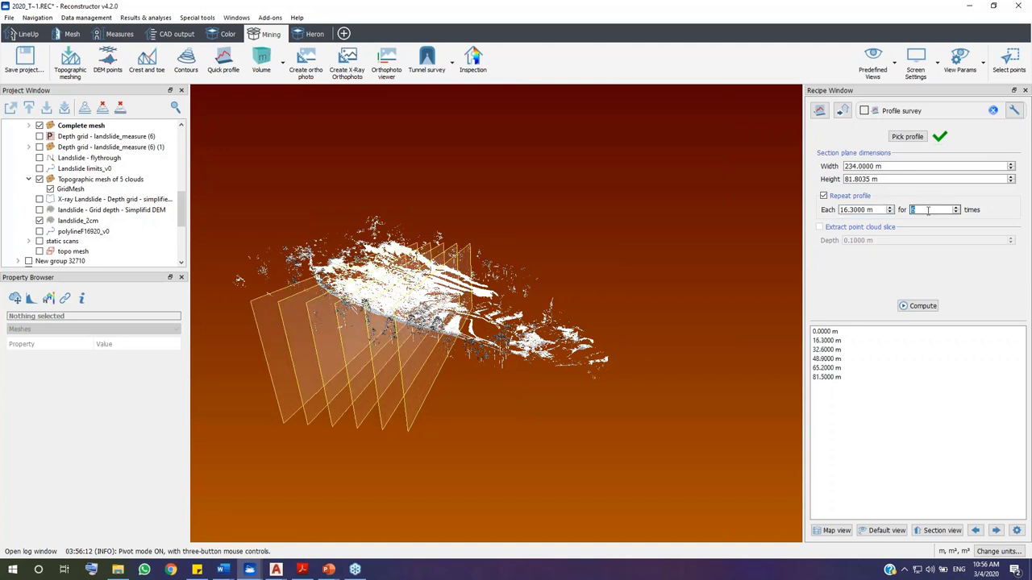
{"action": "left_click_drag", "start_coordinate": [415, 274], "coordinate": [409, 276]}
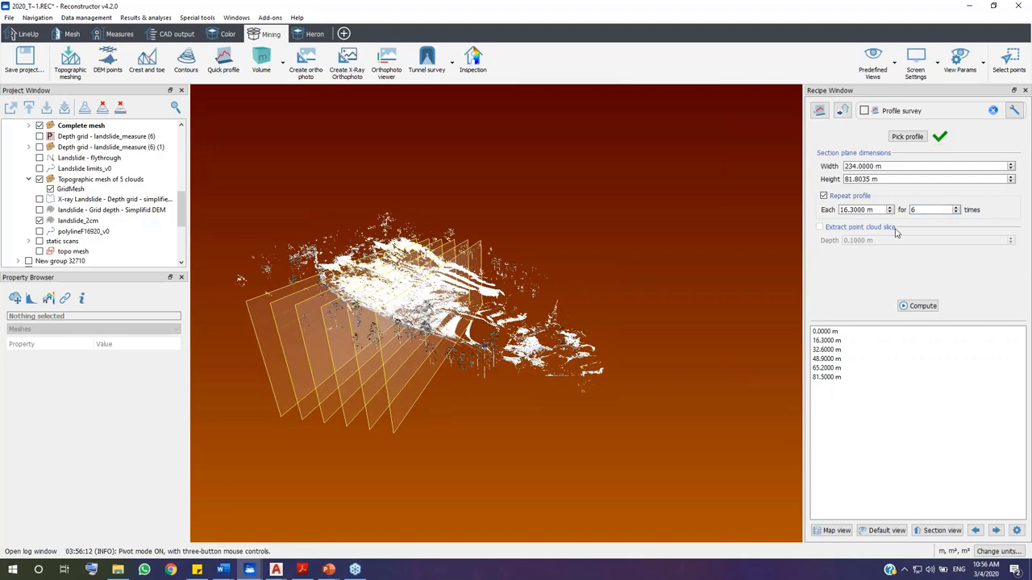
{"action": "scroll", "coordinate": [925, 211], "scroll_direction": "down", "scroll_amount": 3}
{"action": "scroll", "coordinate": [924, 210], "scroll_direction": "down", "scroll_amount": 1}
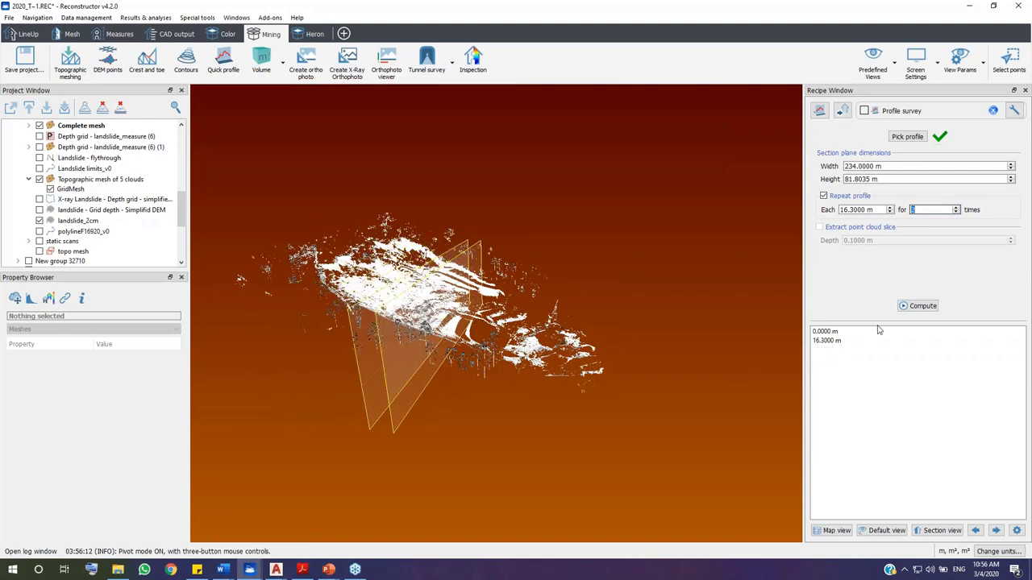
{"action": "scroll", "coordinate": [924, 210], "scroll_direction": "up", "scroll_amount": 1}
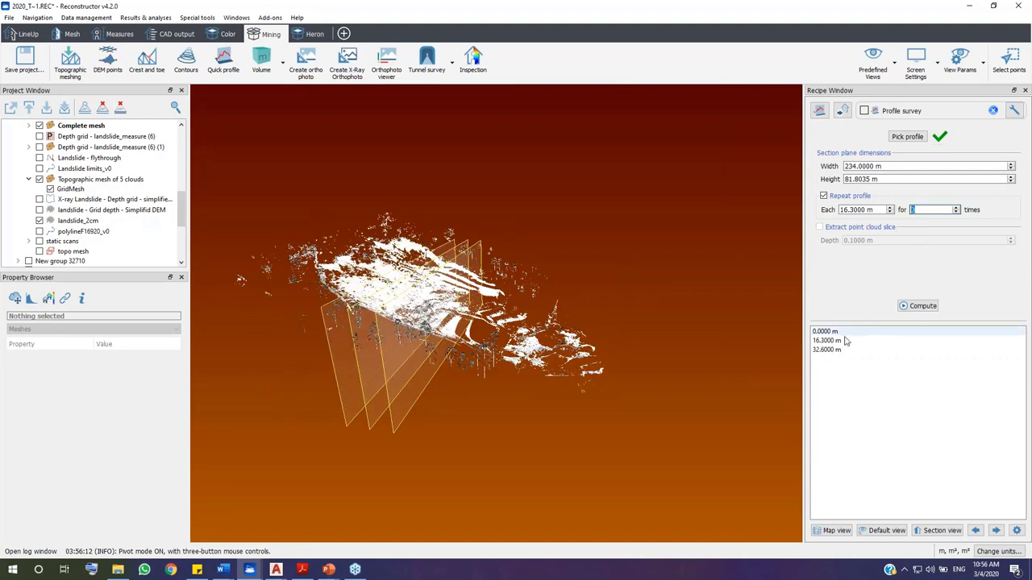
Preview the 16.3000 m section, compute the profile sections and open them in the section viewer
{"action": "left_click", "coordinate": [923, 306]}
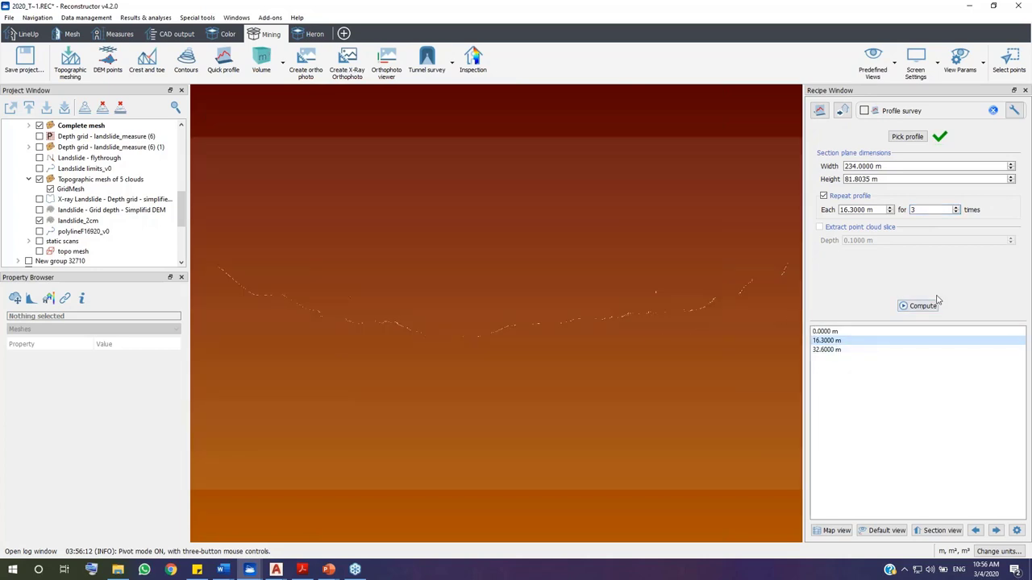
{"action": "left_click", "coordinate": [923, 307]}
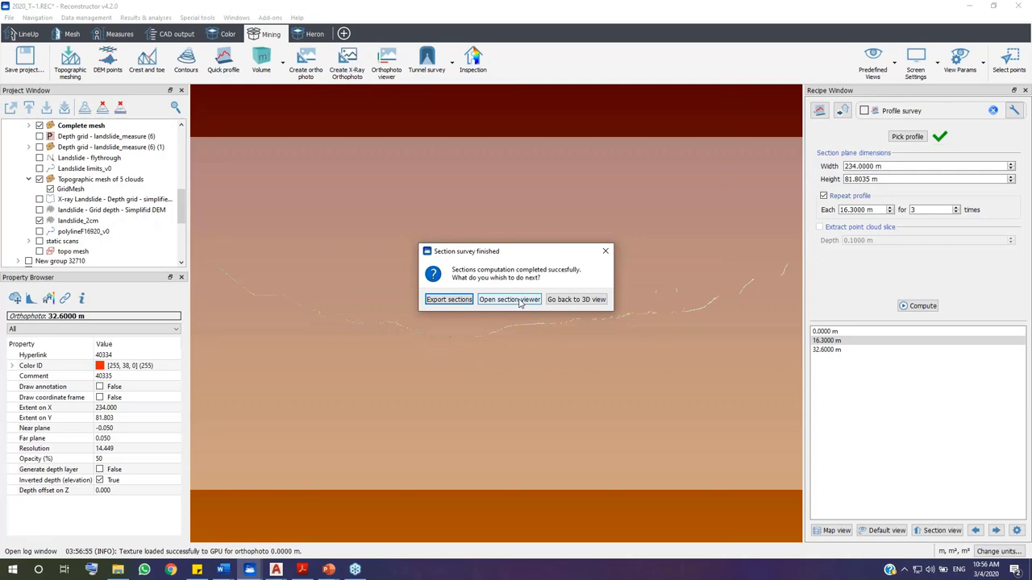
{"action": "left_click", "coordinate": [520, 303]}
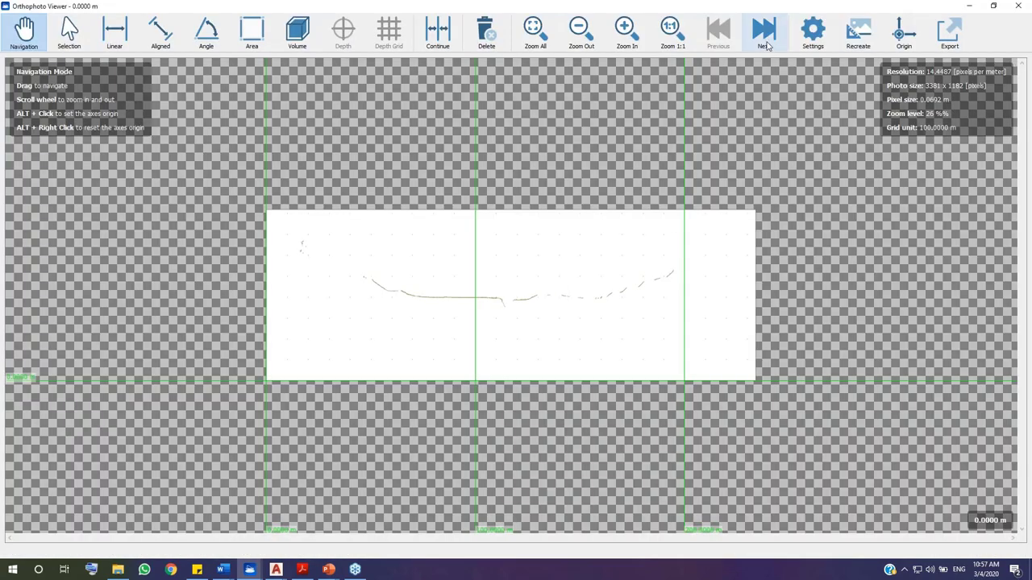
Look through the 0.0000 m, 16.3000 m and 32.6000 m profile sections in the viewer, and close it
{"action": "left_click", "coordinate": [764, 30]}
{"action": "left_click", "coordinate": [714, 40]}
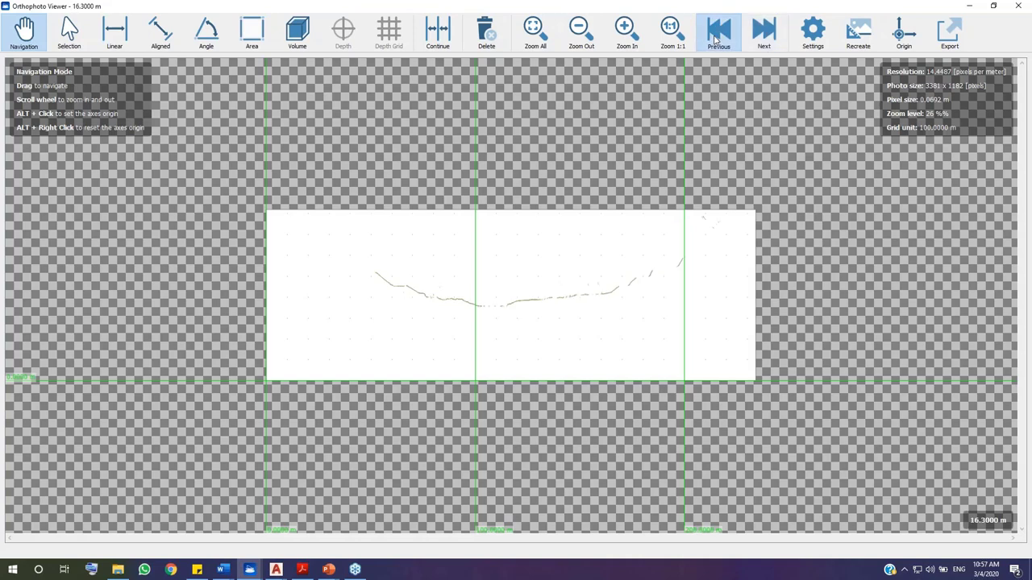
{"action": "left_click", "coordinate": [763, 40]}
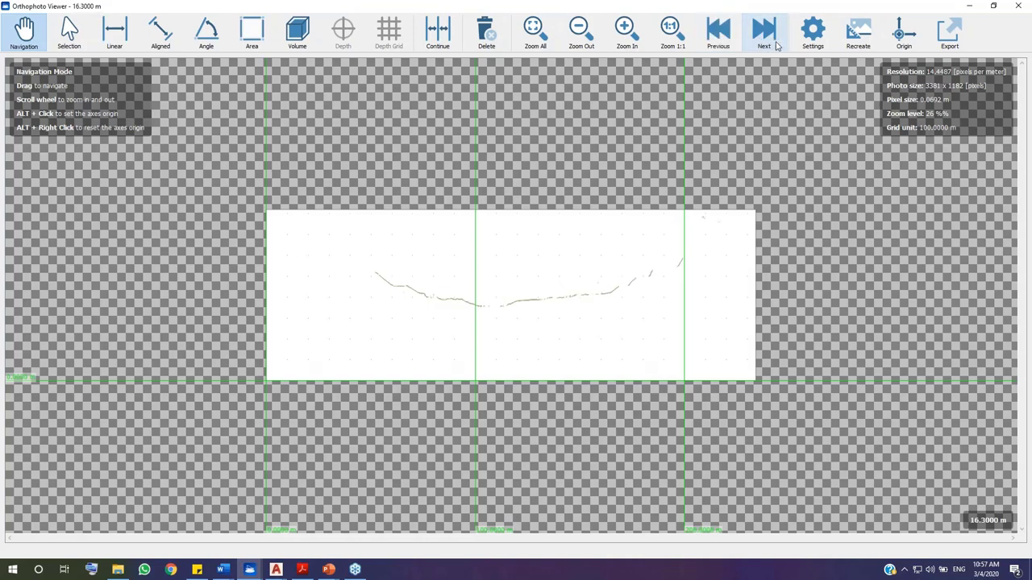
{"action": "left_click", "coordinate": [764, 36]}
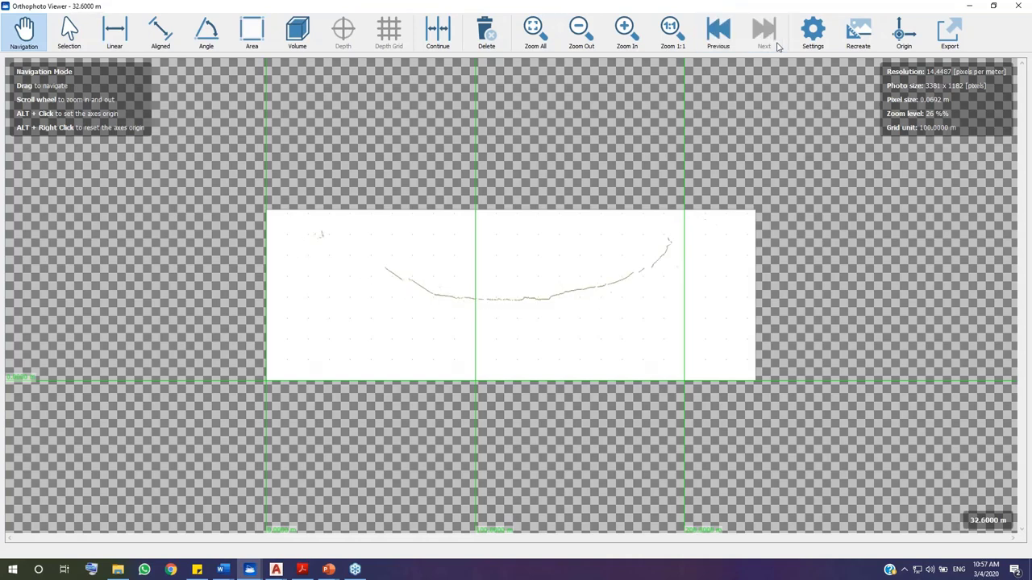
{"action": "left_click", "coordinate": [1017, 7]}
Enlarge the project tree and expand the Profile survey's cross-sections and orthophotos to examine the stored results
{"action": "left_click_drag", "start_coordinate": [161, 272], "coordinate": [161, 419]}
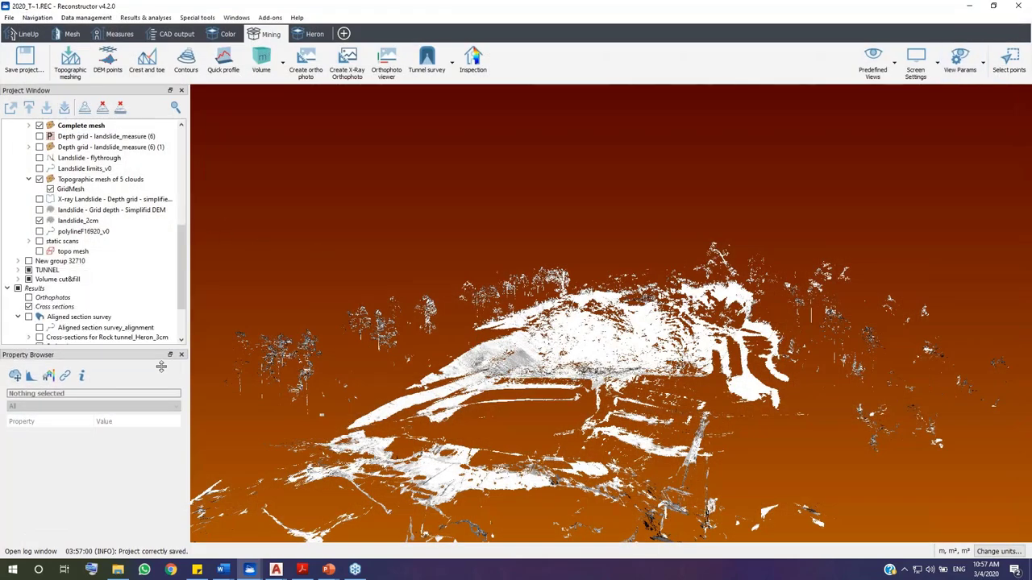
{"action": "scroll", "coordinate": [134, 335], "scroll_direction": "down", "scroll_amount": 1}
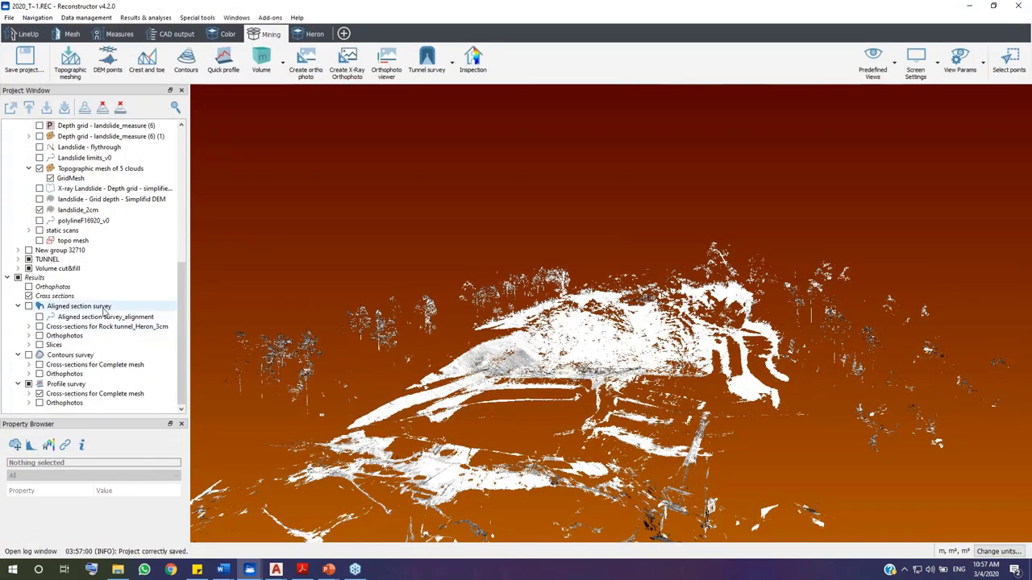
{"action": "left_click", "coordinate": [71, 384]}
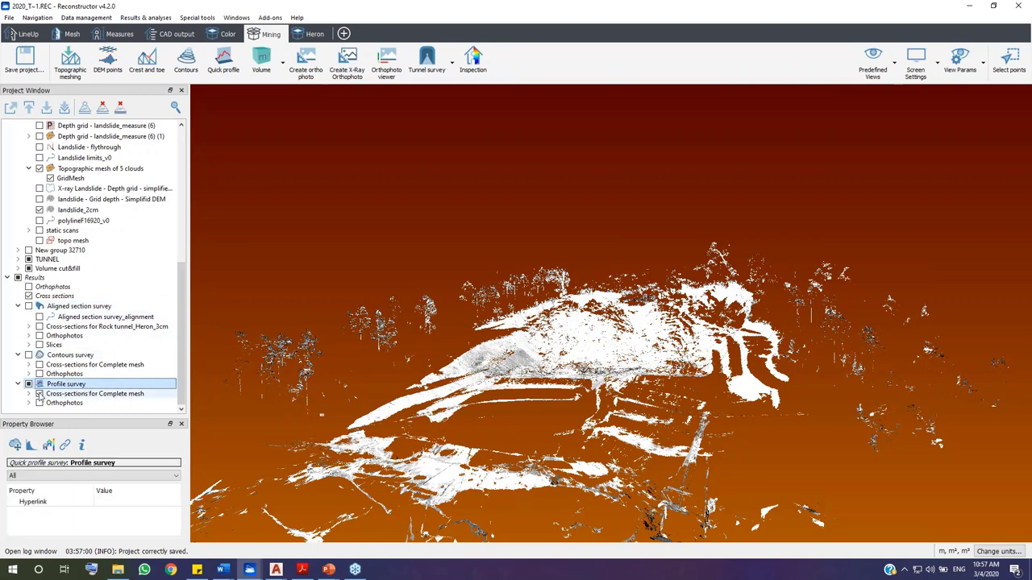
{"action": "left_click", "coordinate": [29, 393]}
{"action": "scroll", "coordinate": [50, 404], "scroll_direction": "down", "scroll_amount": 1}
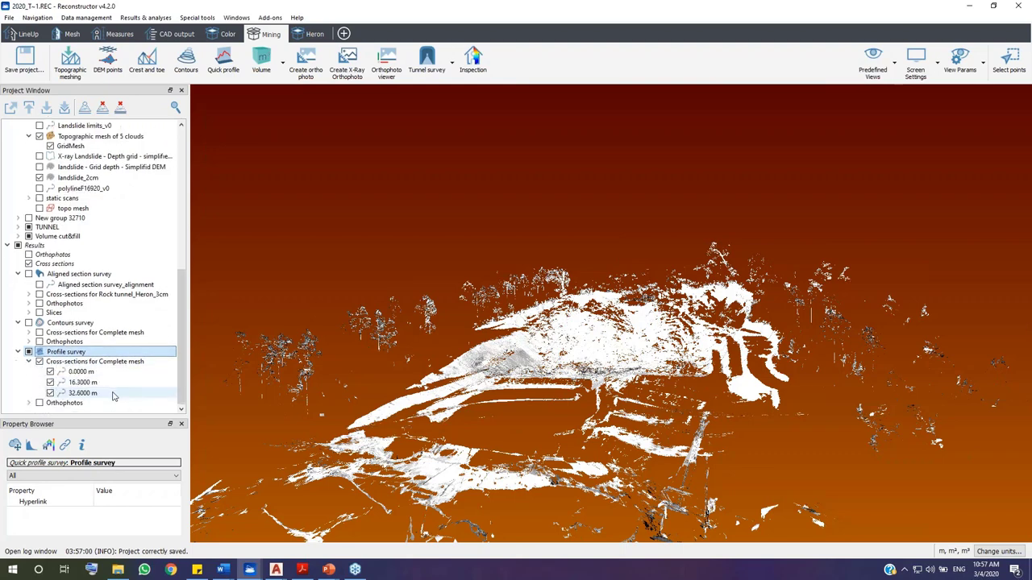
{"action": "left_click", "coordinate": [29, 403]}
{"action": "scroll", "coordinate": [81, 395], "scroll_direction": "down", "scroll_amount": 1}
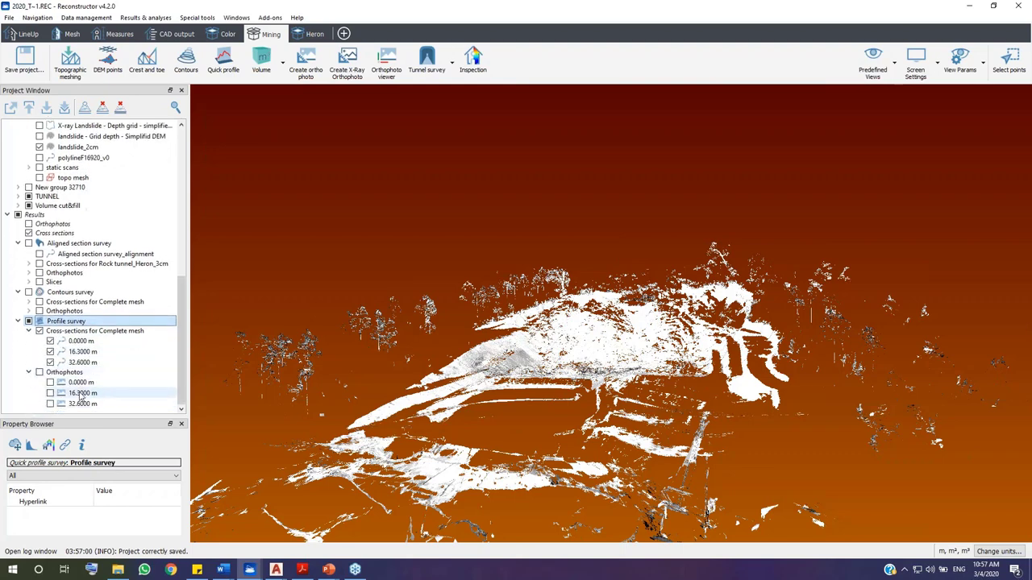
{"action": "scroll", "coordinate": [522, 385], "scroll_direction": "down", "scroll_amount": 3}
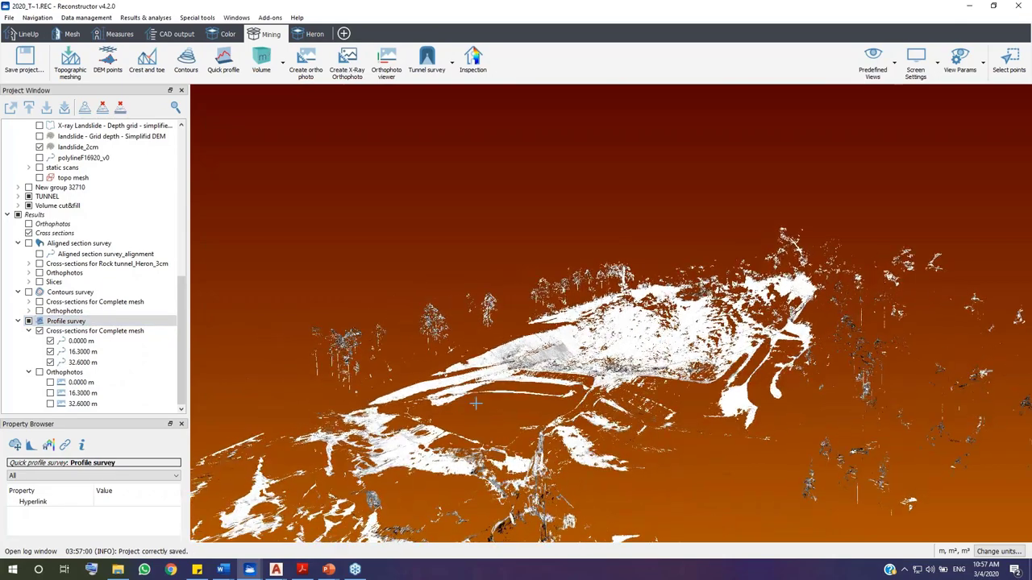
{"action": "scroll", "coordinate": [522, 386], "scroll_direction": "up", "scroll_amount": 1}
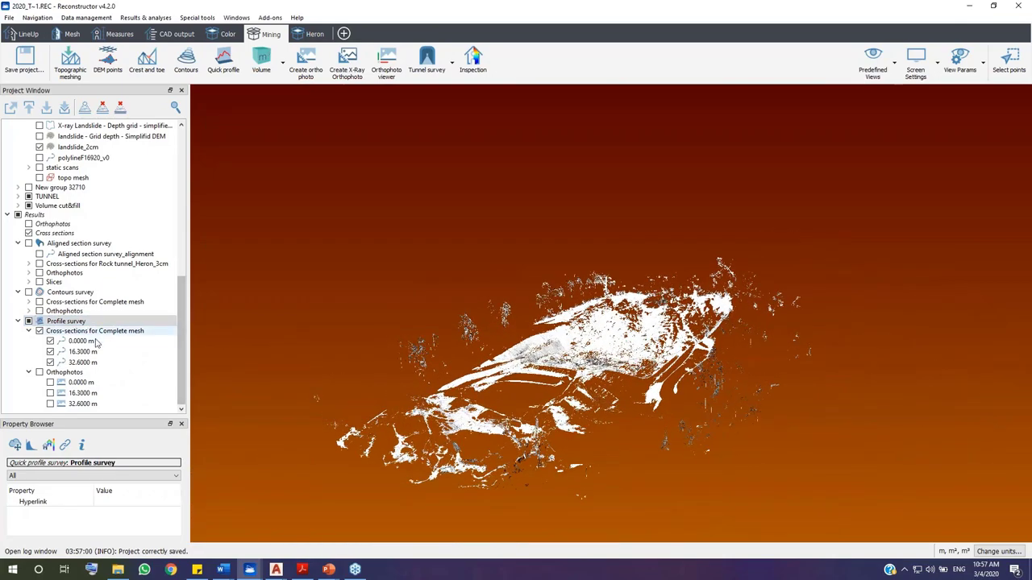
Check the section survey export options of the Profile survey, and leave them without exporting
{"action": "left_click", "coordinate": [71, 324]}
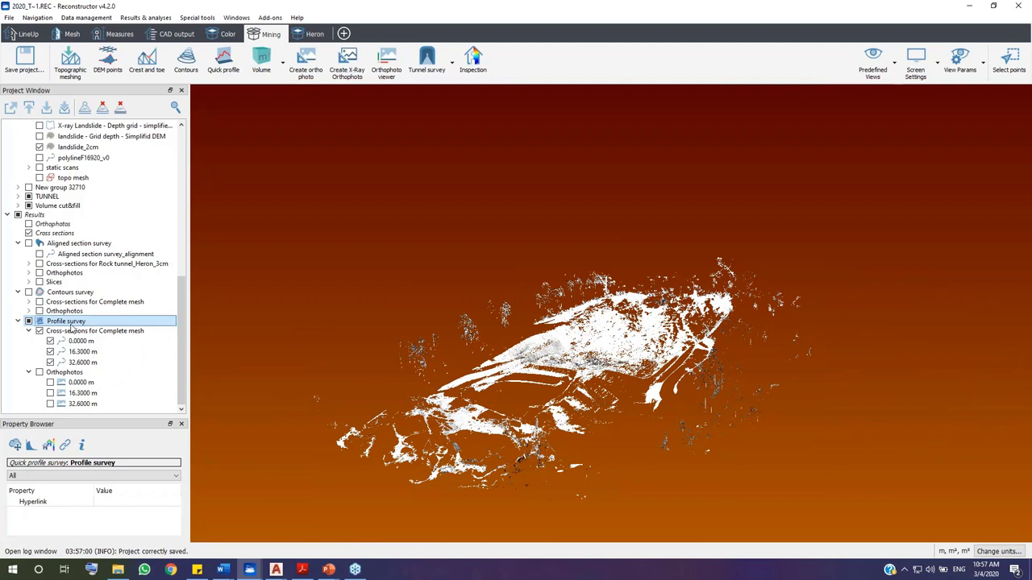
{"action": "right_click", "coordinate": [70, 324]}
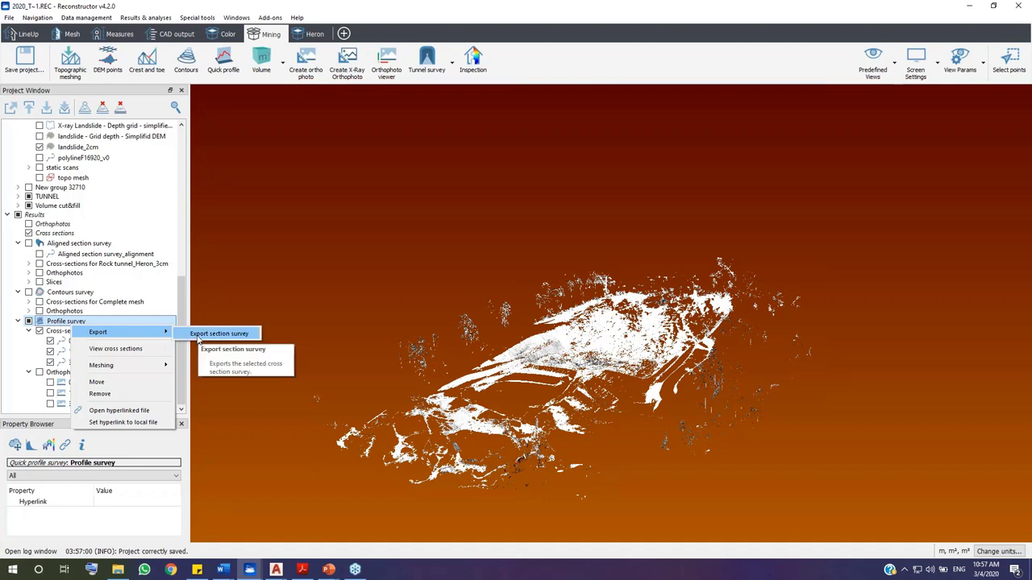
{"action": "left_click", "coordinate": [202, 334]}
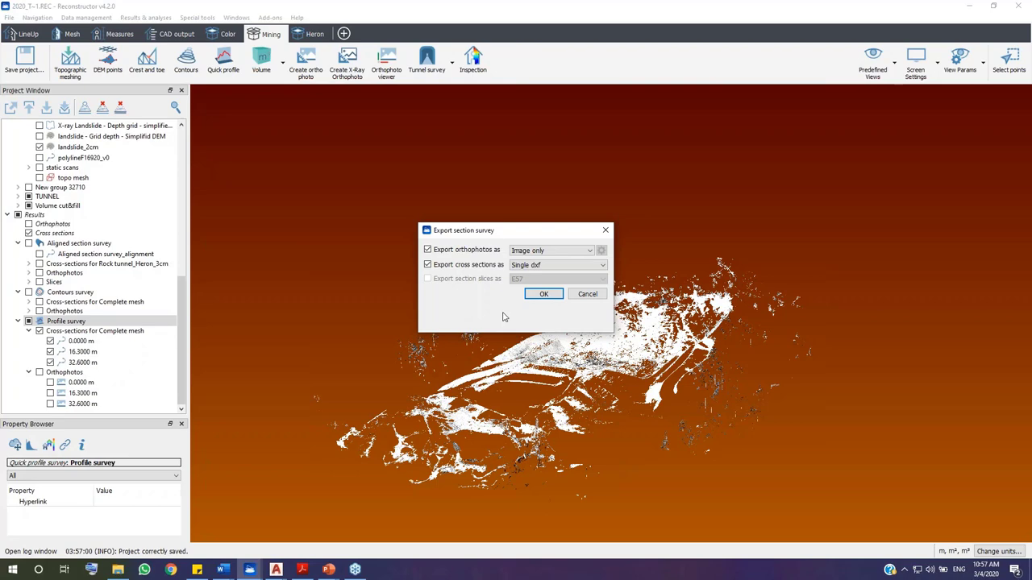
{"action": "left_click", "coordinate": [593, 298]}
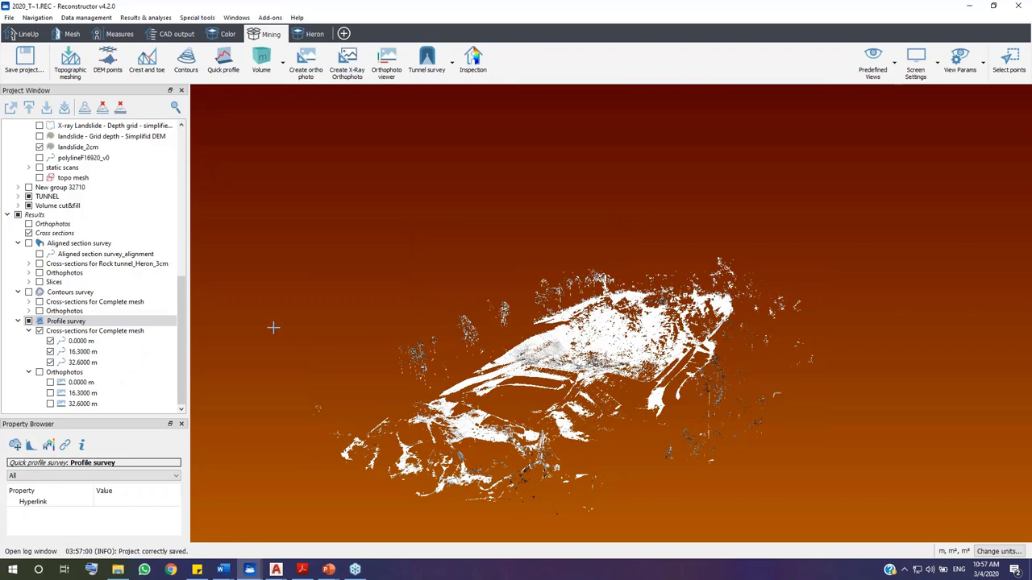
Collapse the profile, aligned section and contours surveys in the project tree, and unload the loaded models
{"action": "left_click_drag", "start_coordinate": [184, 328], "coordinate": [182, 324]}
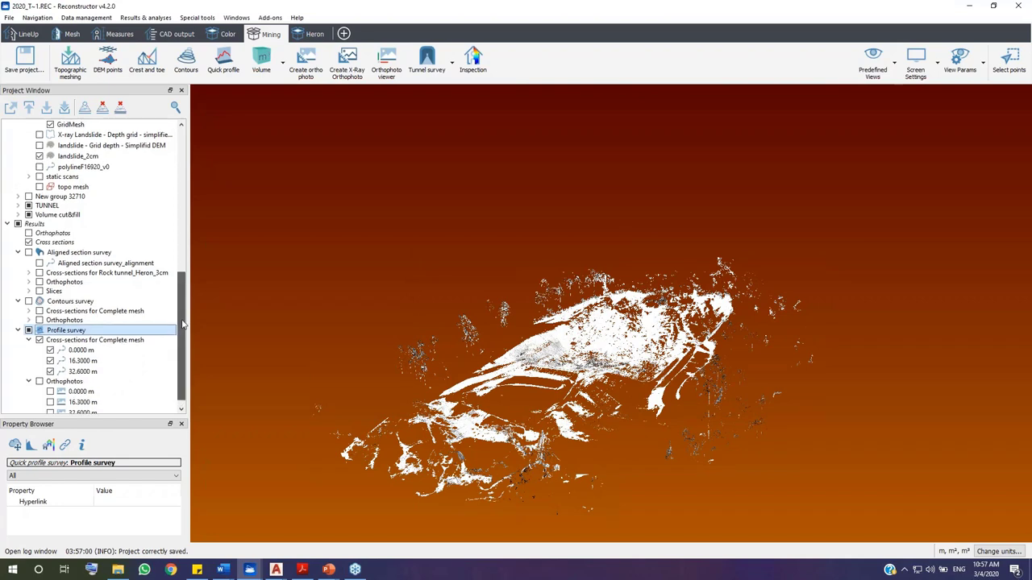
{"action": "left_click", "coordinate": [18, 330]}
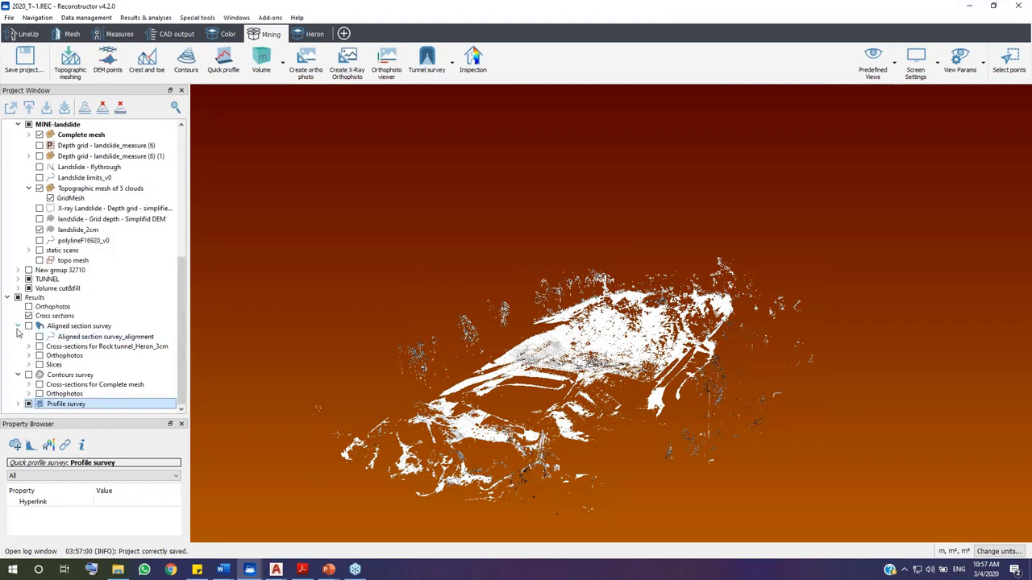
{"action": "left_click", "coordinate": [18, 326]}
{"action": "left_click", "coordinate": [18, 375]}
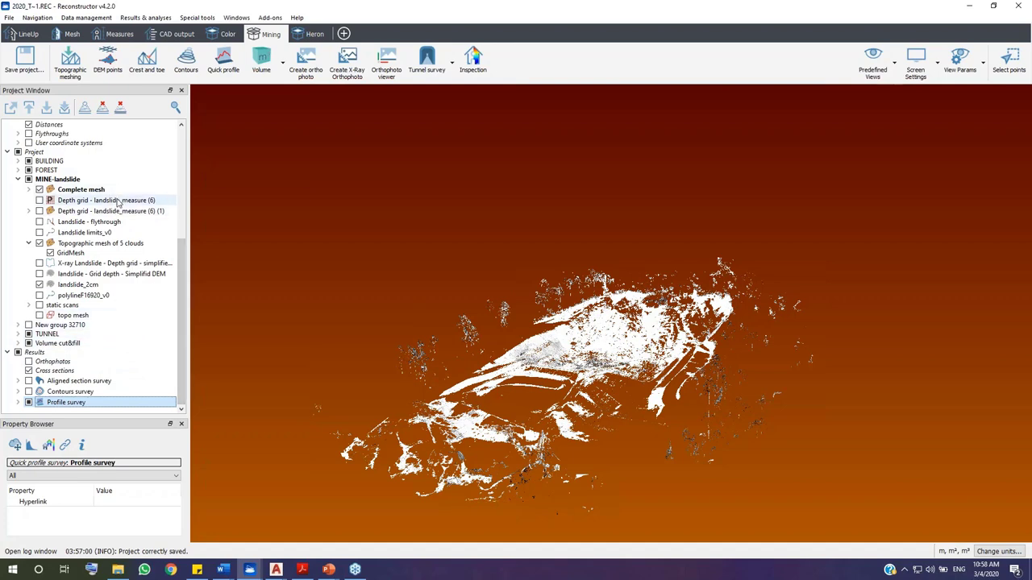
{"action": "left_click", "coordinate": [65, 114]}
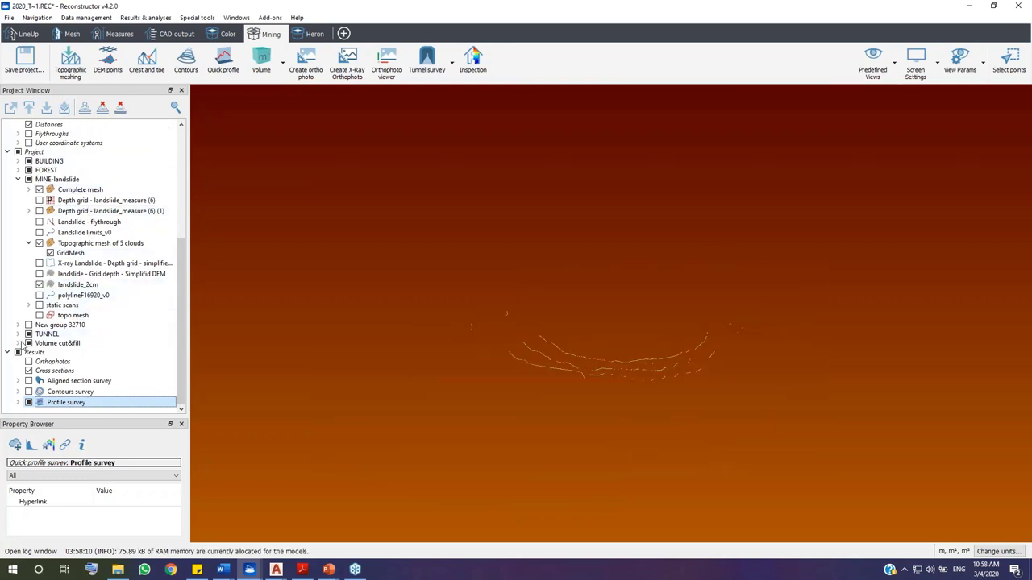
Expand the Volume cut&fill group and hide the Profile survey's cross-sections for the complete mesh
{"action": "left_click", "coordinate": [19, 334]}
{"action": "left_click", "coordinate": [18, 334]}
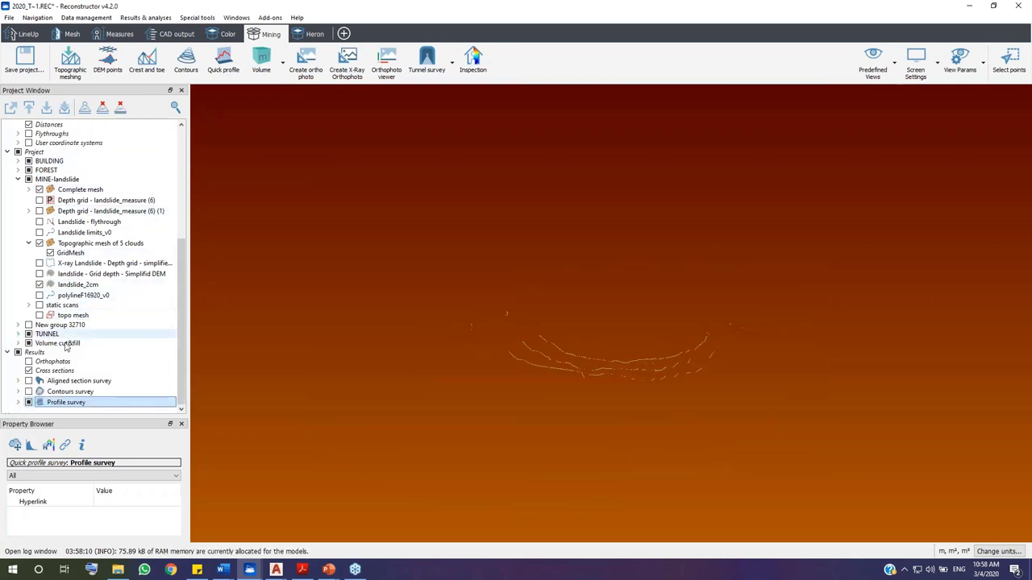
{"action": "left_click", "coordinate": [19, 343]}
{"action": "scroll", "coordinate": [73, 340], "scroll_direction": "down", "scroll_amount": 1}
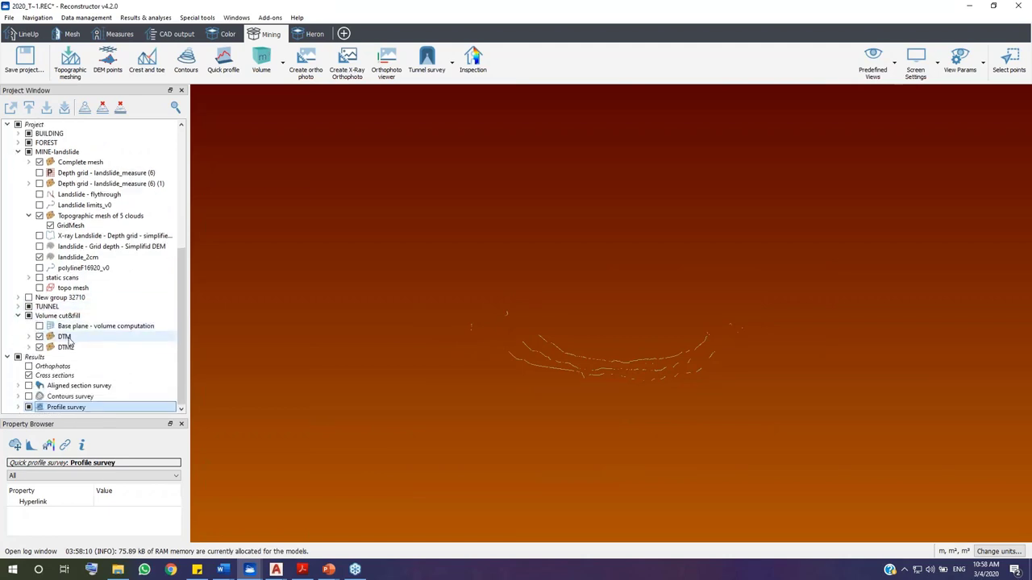
{"action": "left_click", "coordinate": [18, 407]}
{"action": "scroll", "coordinate": [55, 357], "scroll_direction": "down", "scroll_amount": 3}
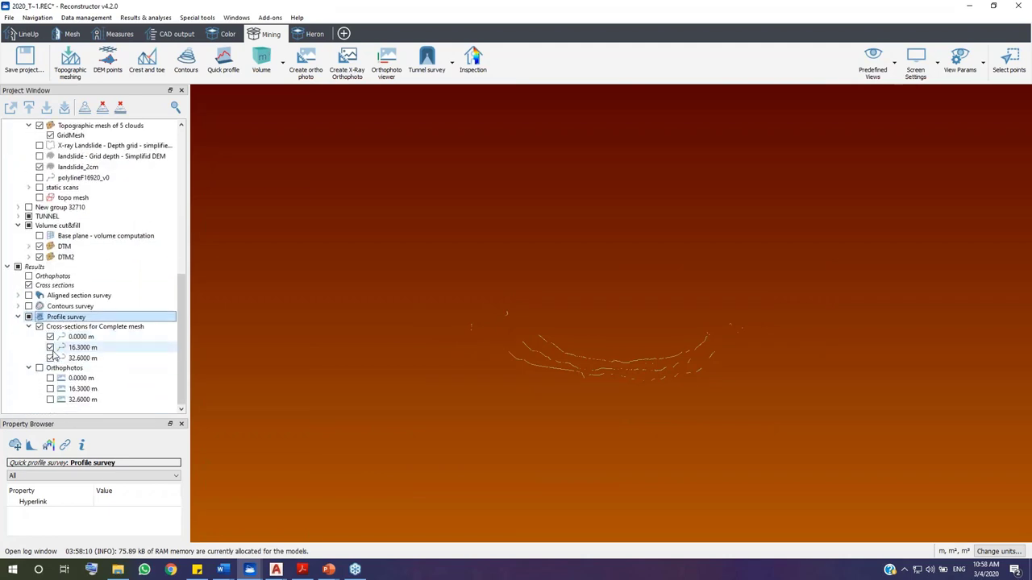
{"action": "scroll", "coordinate": [65, 266], "scroll_direction": "up", "scroll_amount": 1}
Load the DTM mesh from the Volume cut&fill group and bring it into view
{"action": "right_click", "coordinate": [64, 256]}
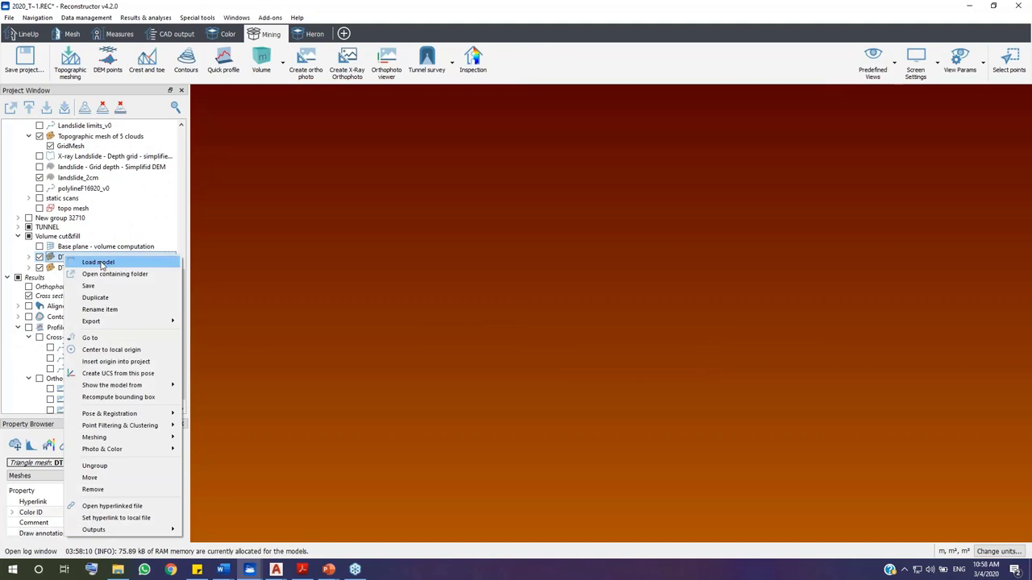
{"action": "left_click", "coordinate": [98, 262]}
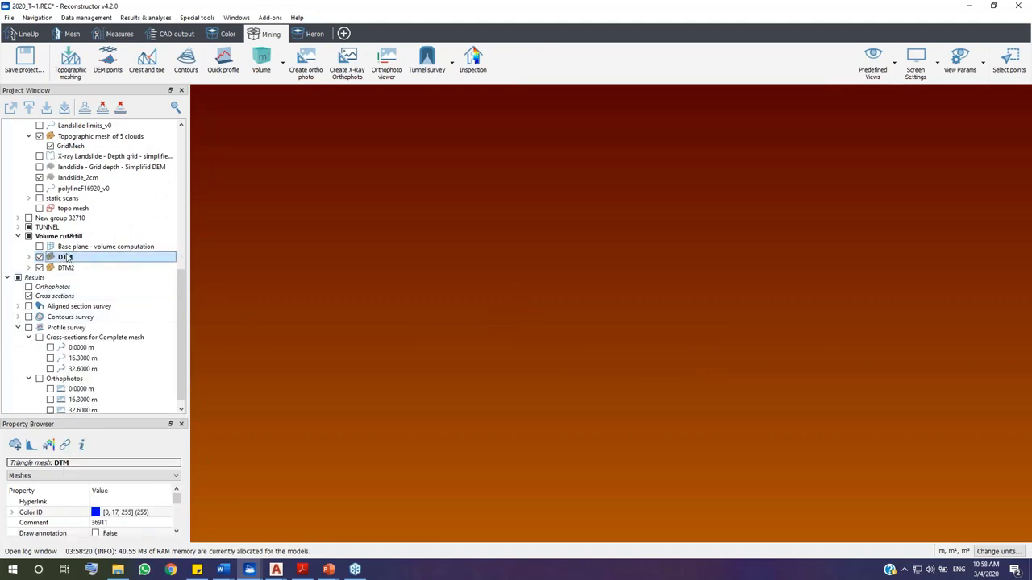
{"action": "right_click", "coordinate": [68, 258]}
{"action": "left_click", "coordinate": [103, 336]}
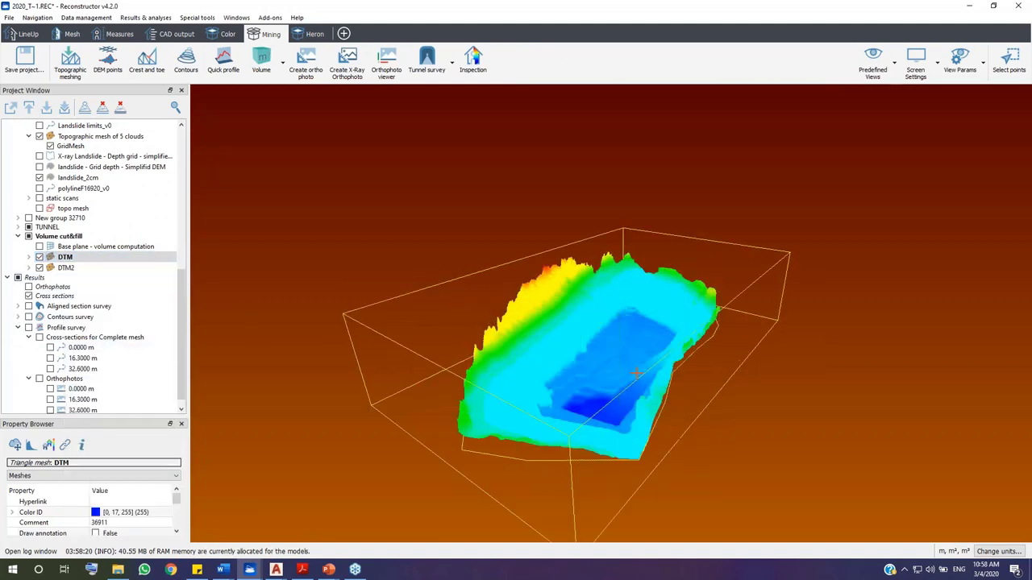
{"action": "left_click_drag", "start_coordinate": [636, 373], "coordinate": [605, 346]}
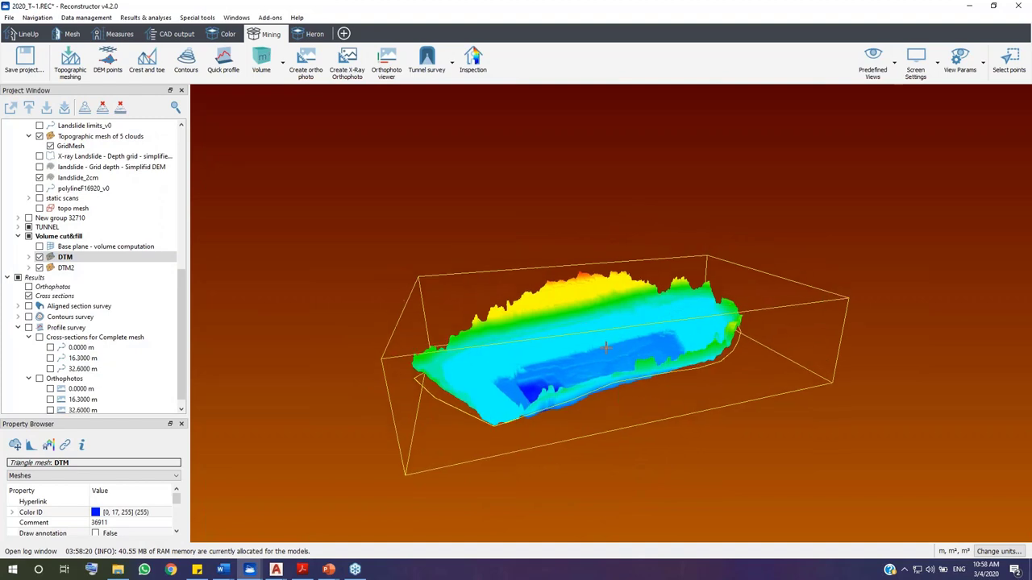
Start a volume-from-plane calculation on the DTM mesh with "Base plane - volume computation" as the custom plane
{"action": "left_click", "coordinate": [275, 47]}
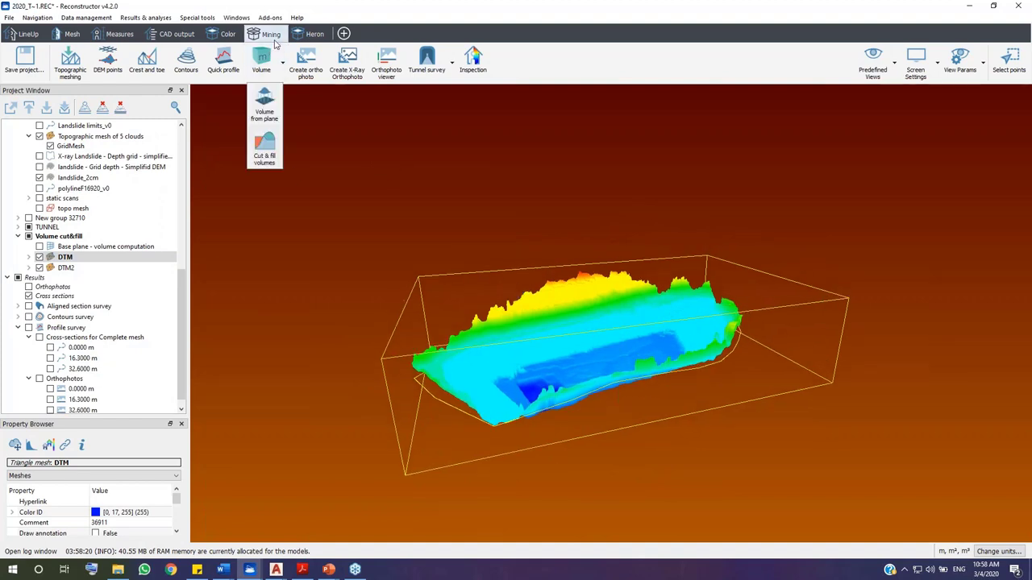
{"action": "left_click", "coordinate": [274, 47]}
{"action": "left_click", "coordinate": [271, 63]}
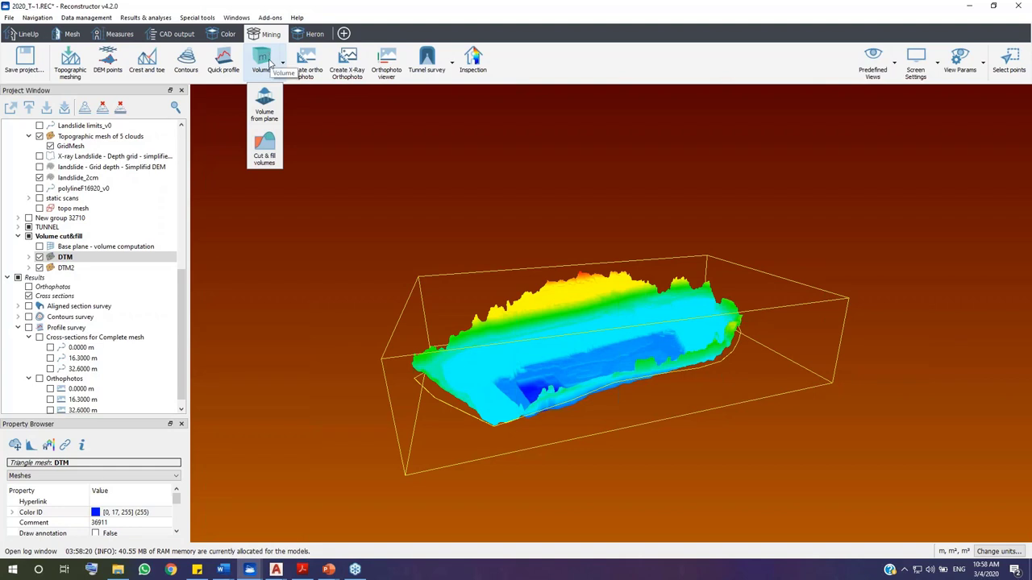
{"action": "left_click", "coordinate": [275, 114]}
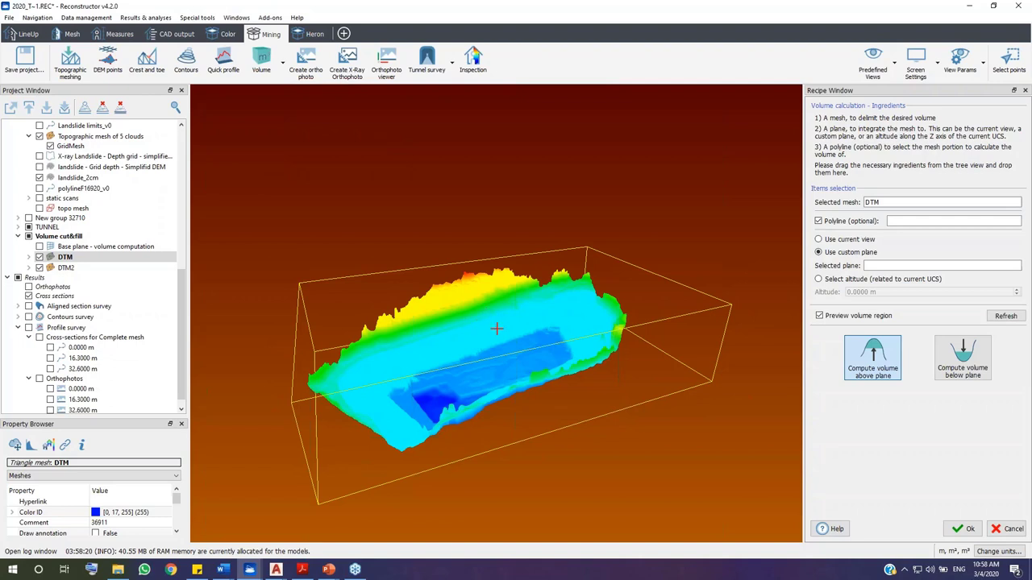
{"action": "left_click_drag", "start_coordinate": [101, 257], "coordinate": [930, 211]}
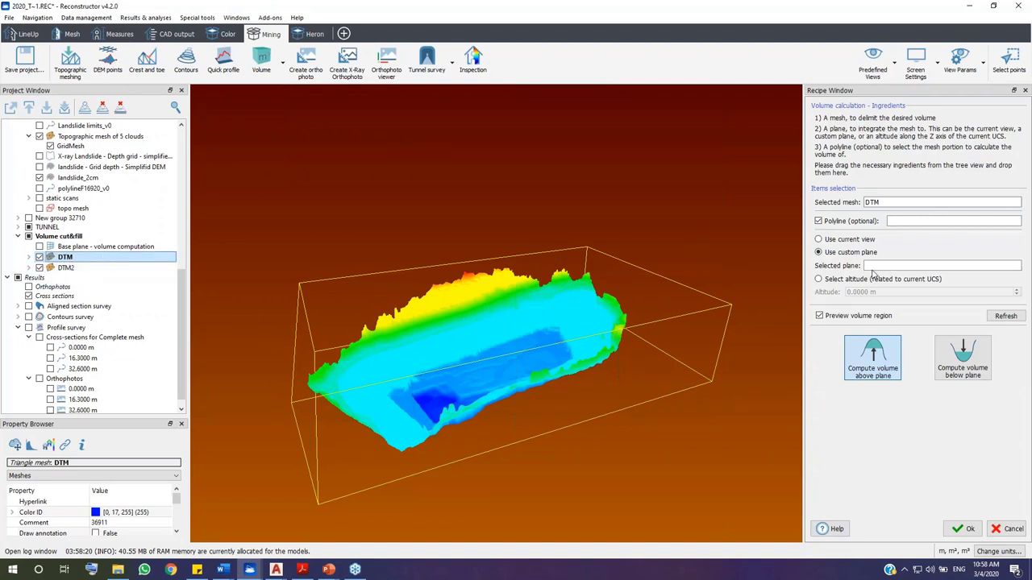
{"action": "left_click", "coordinate": [84, 249]}
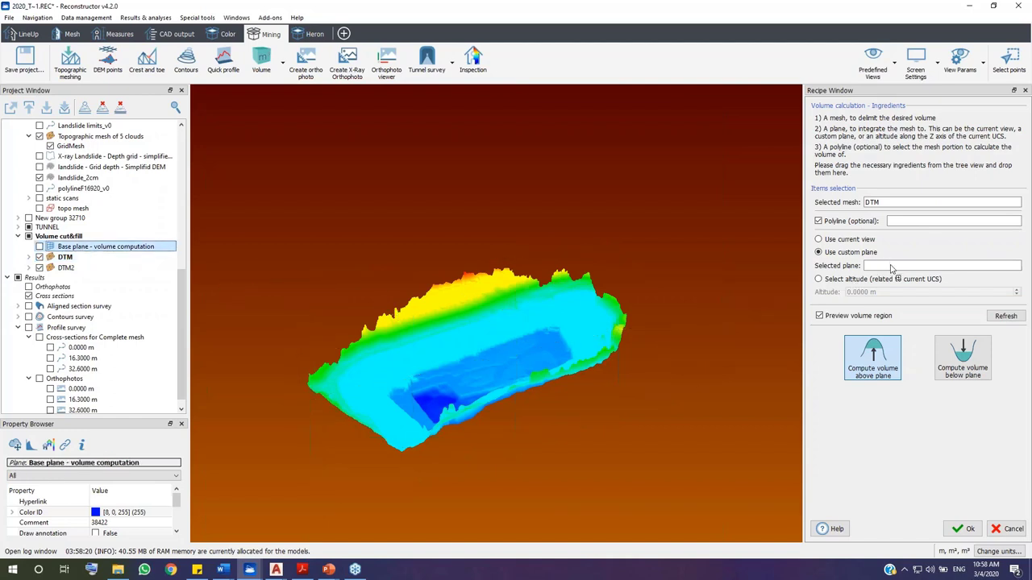
{"action": "left_click_drag", "start_coordinate": [890, 271], "coordinate": [890, 270]}
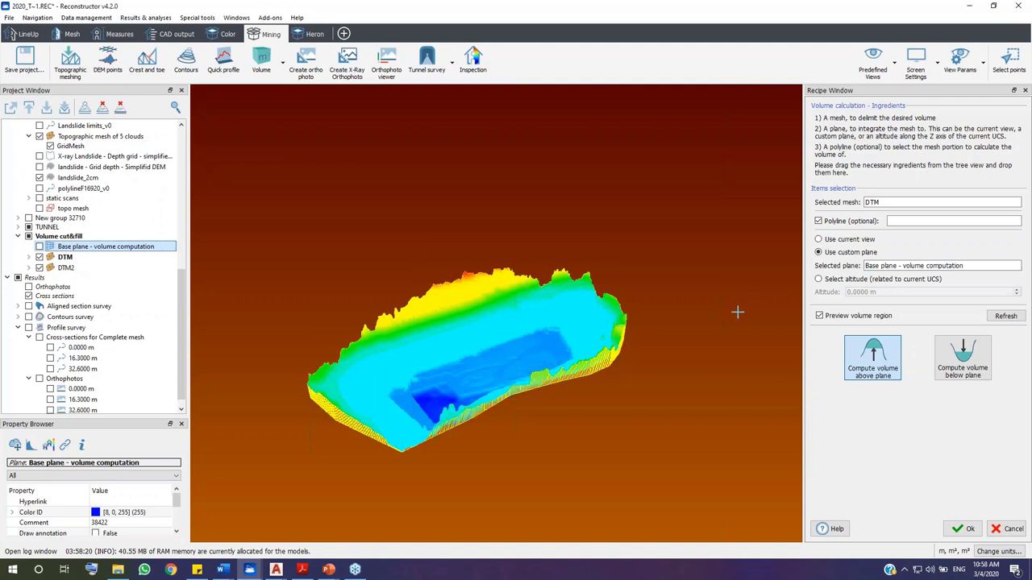
Show the base plane, inspect the volume region preview around the DTM, and choose to compute the volume above the plane
{"action": "left_click", "coordinate": [39, 246]}
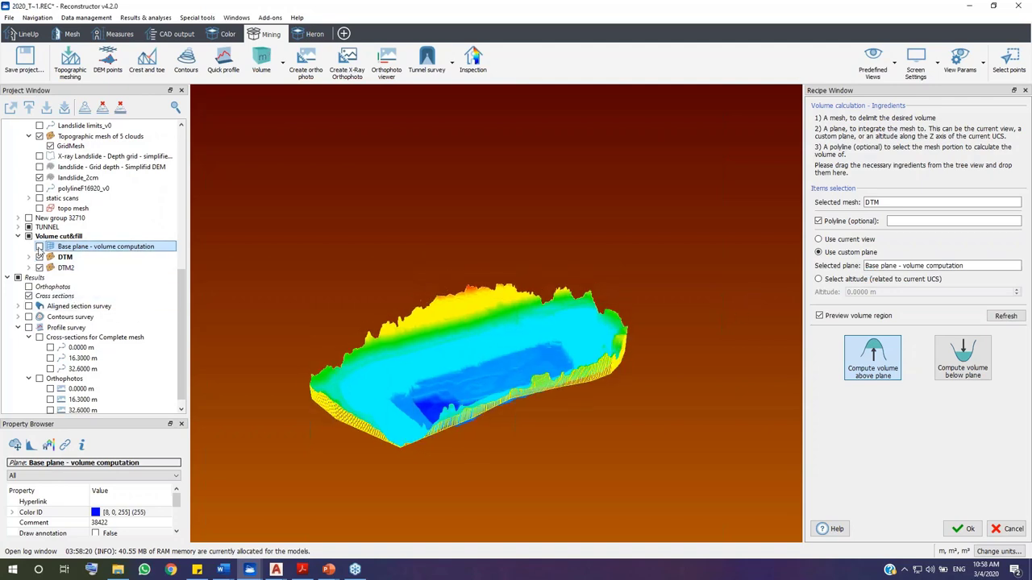
{"action": "mouse_move", "coordinate": [460, 459]}
{"action": "left_mouse_down"}
{"action": "mouse_move", "coordinate": [508, 429]}
{"action": "mouse_move", "coordinate": [453, 450]}
{"action": "left_mouse_up"}
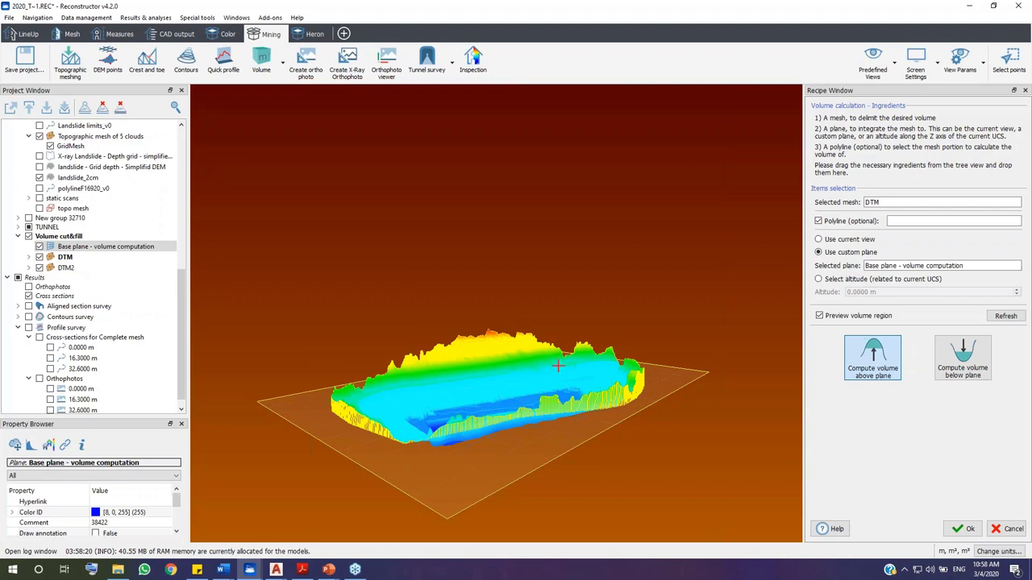
{"action": "left_click_drag", "start_coordinate": [557, 366], "coordinate": [461, 438]}
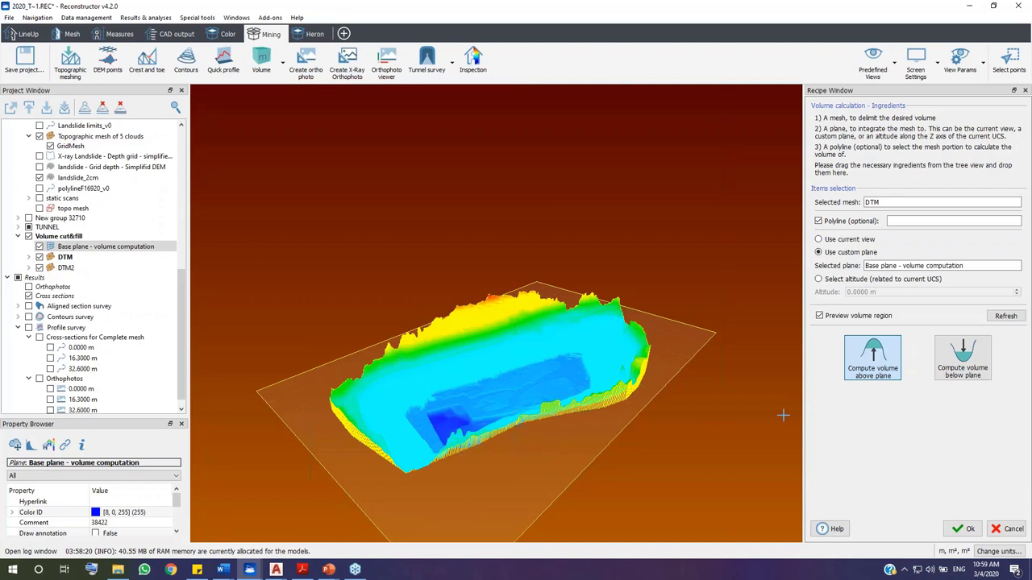
{"action": "left_click", "coordinate": [886, 379]}
{"action": "left_click_drag", "start_coordinate": [552, 438], "coordinate": [535, 429]}
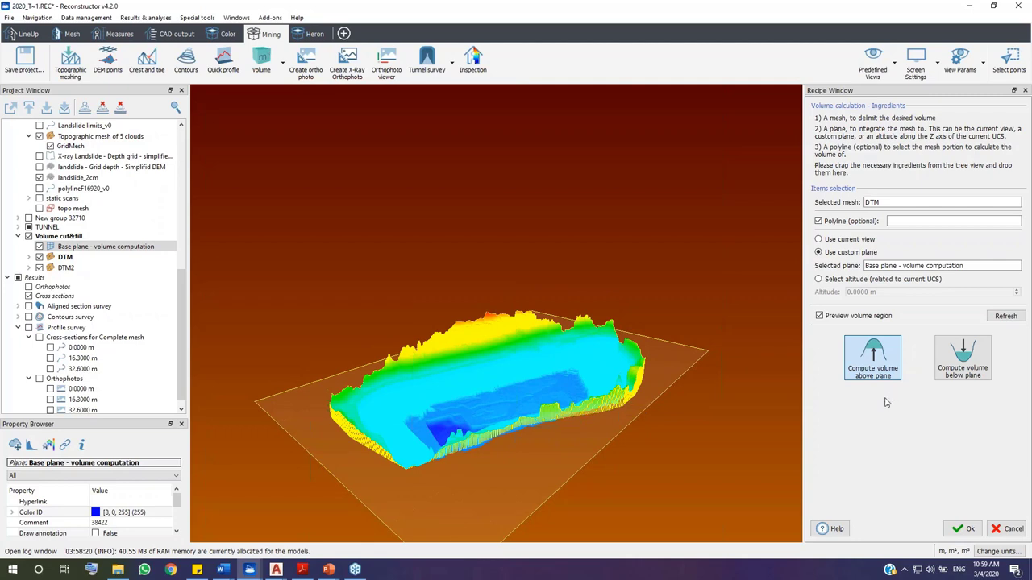
Compute the DTM mesh's volume below the base plane and close the result after reviewing it
{"action": "left_click", "coordinate": [980, 375]}
{"action": "left_click", "coordinate": [964, 529]}
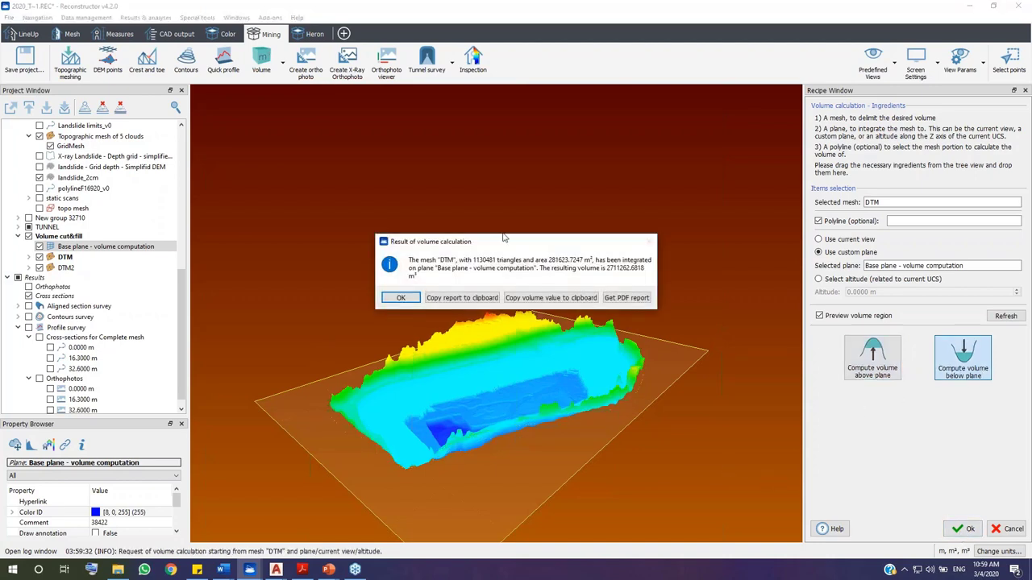
{"action": "left_click_drag", "start_coordinate": [511, 242], "coordinate": [547, 217]}
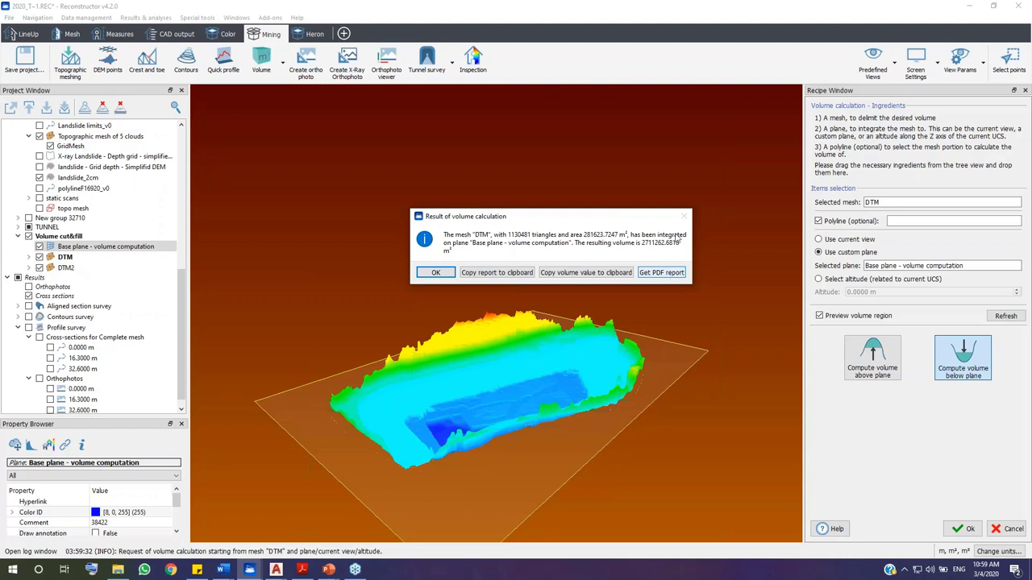
{"action": "left_click", "coordinate": [436, 273]}
Load the DTM2 mesh from the Volume cut&fill group
{"action": "left_click_drag", "start_coordinate": [478, 374], "coordinate": [505, 355]}
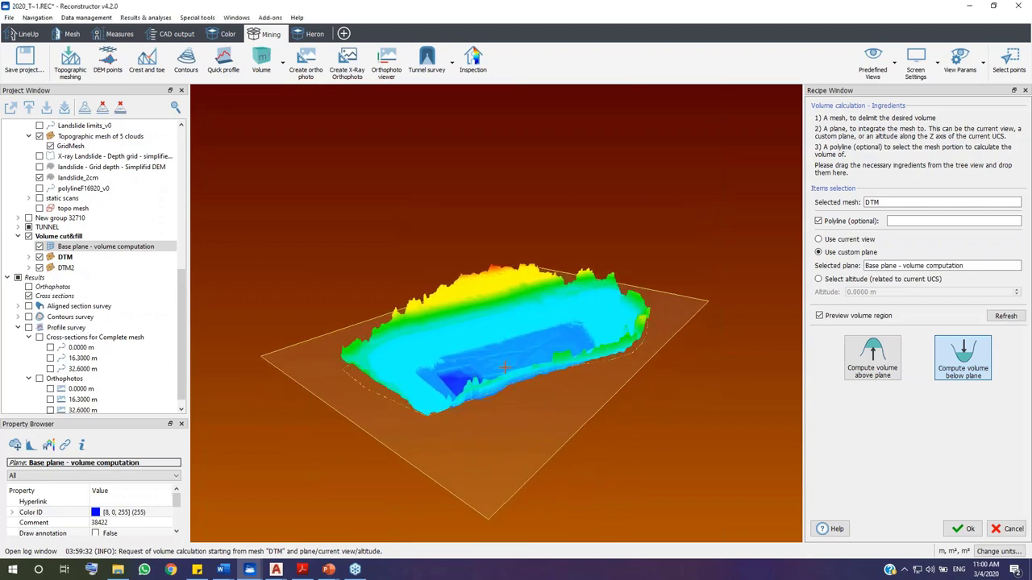
{"action": "left_click", "coordinate": [276, 79]}
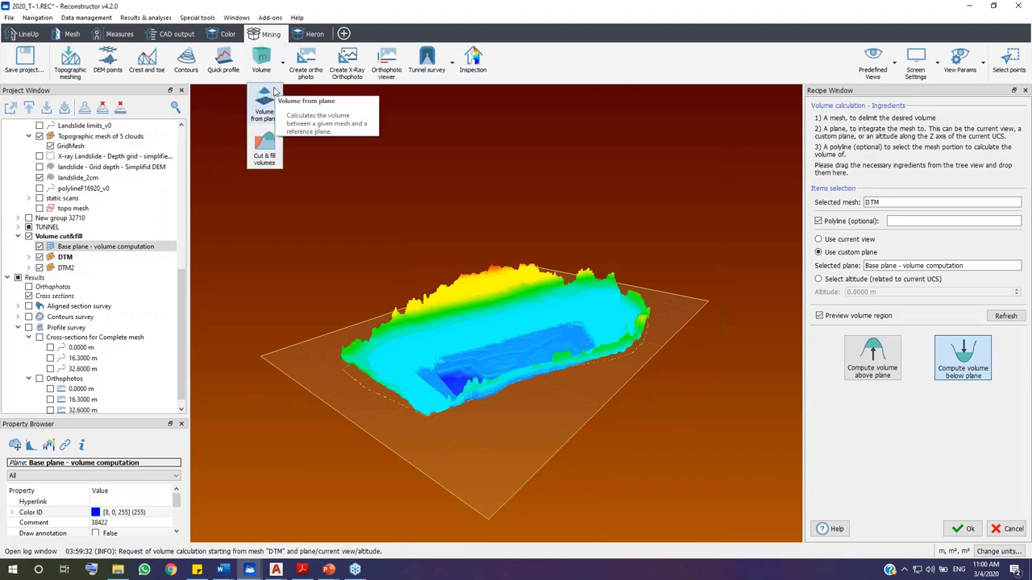
{"action": "left_click", "coordinate": [80, 260]}
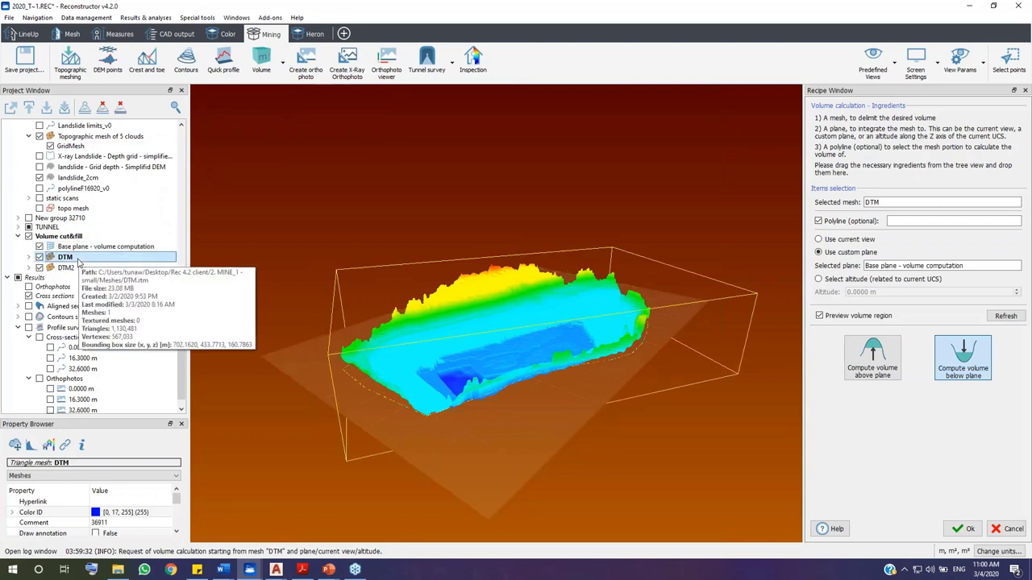
{"action": "right_click", "coordinate": [69, 269]}
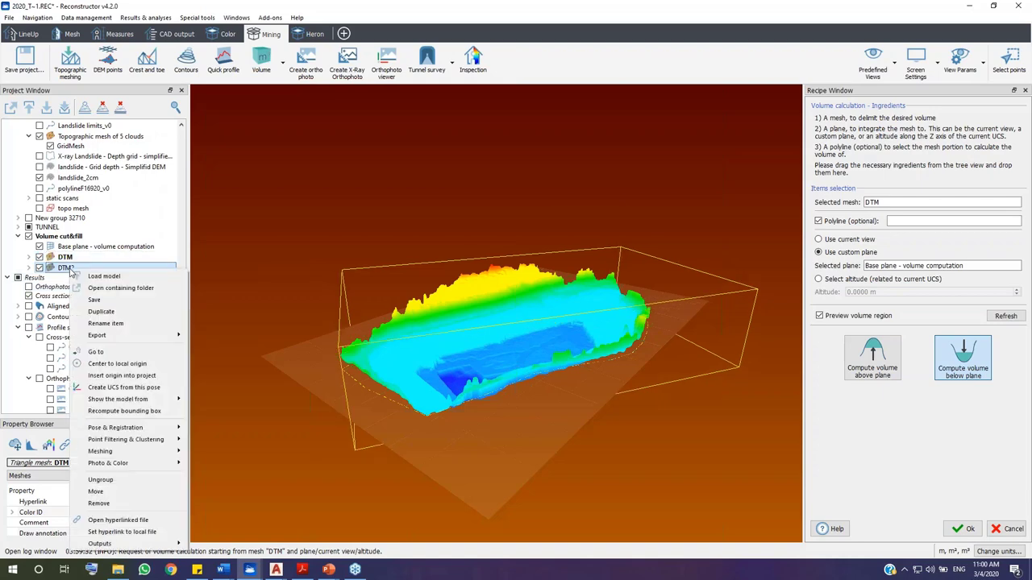
{"action": "left_click", "coordinate": [103, 277]}
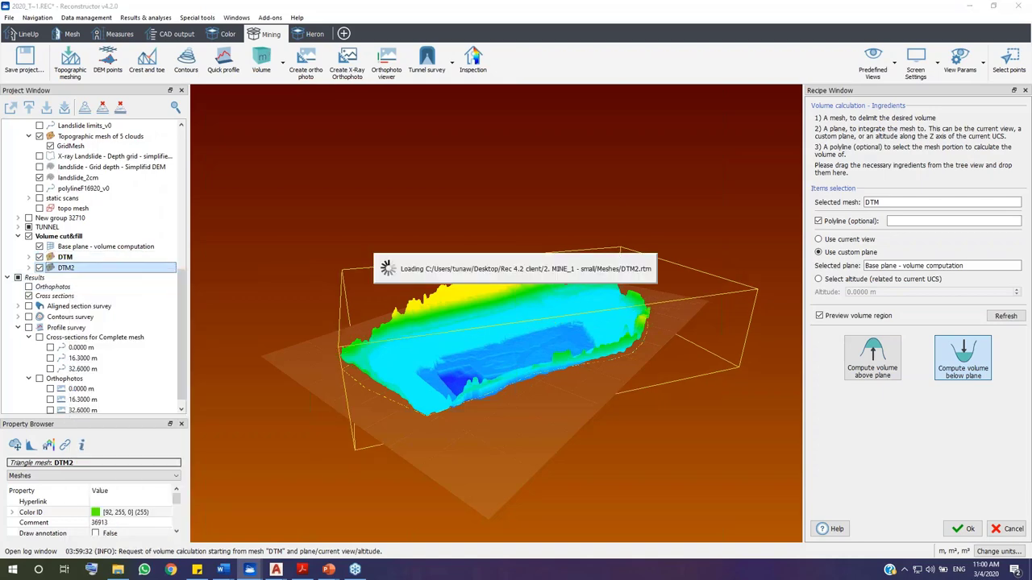
{"action": "left_click_drag", "start_coordinate": [482, 358], "coordinate": [499, 373]}
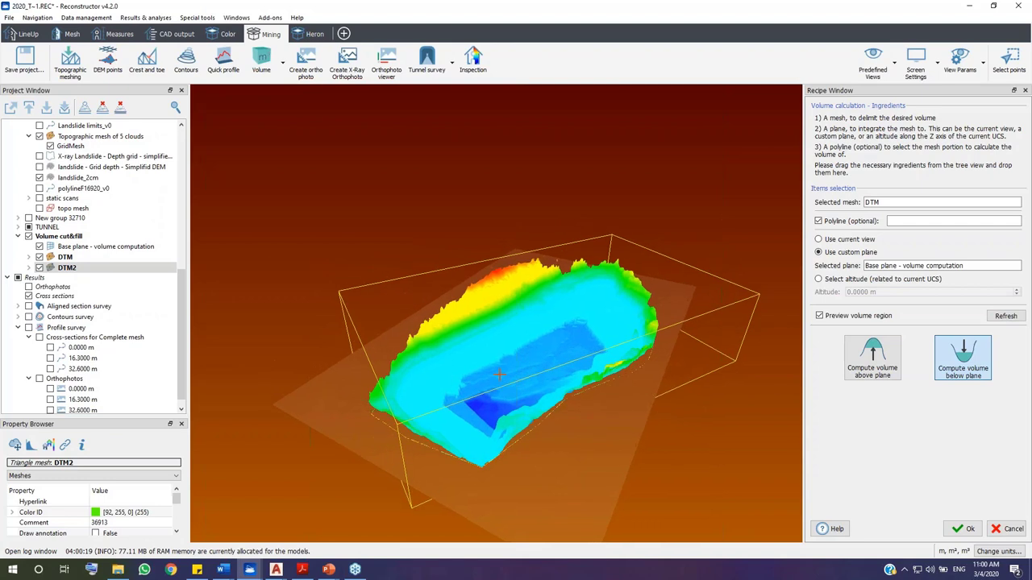
Replace the open volume calculation with a Cut & fill volumes calculation, using DTM2 as the surface at time 2
{"action": "left_click", "coordinate": [275, 77]}
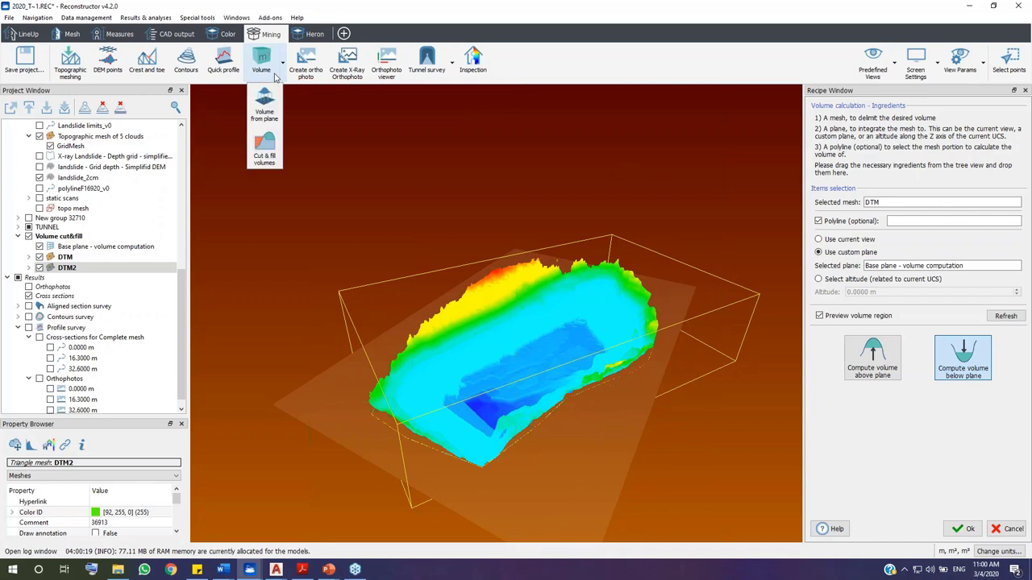
{"action": "left_click", "coordinate": [271, 142]}
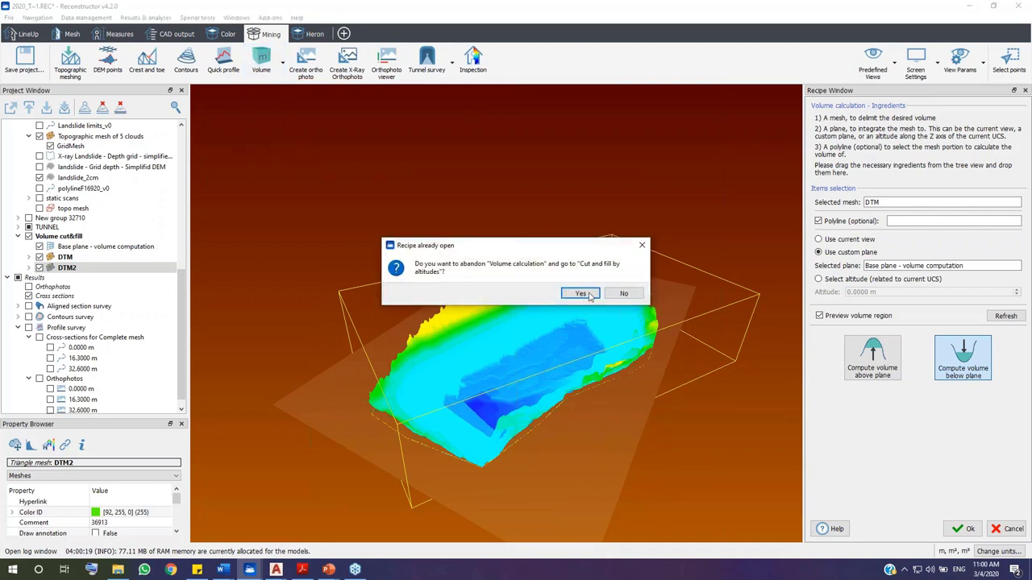
{"action": "left_click", "coordinate": [580, 295]}
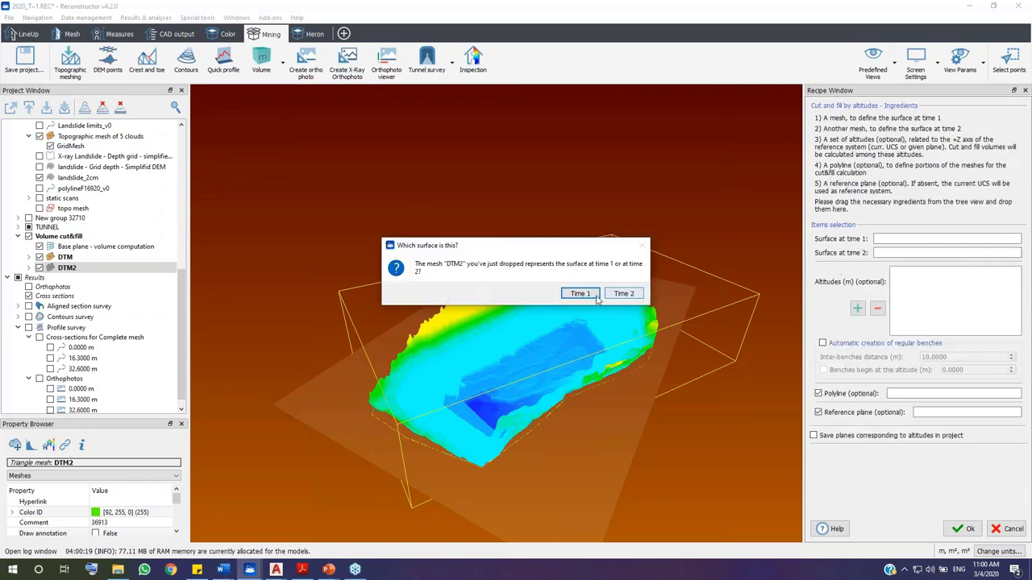
{"action": "left_click_drag", "start_coordinate": [543, 256], "coordinate": [532, 242]}
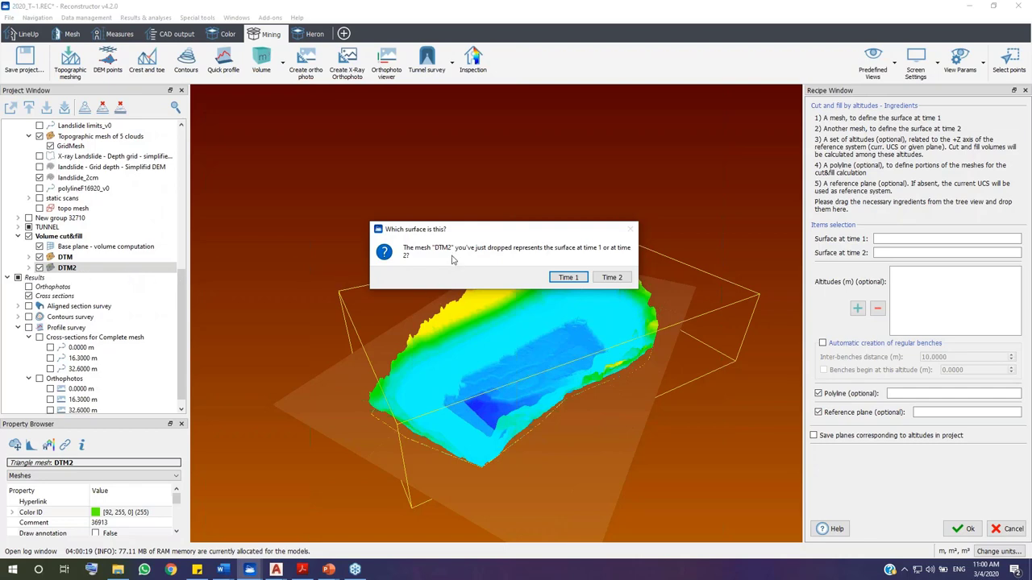
{"action": "left_click", "coordinate": [611, 278]}
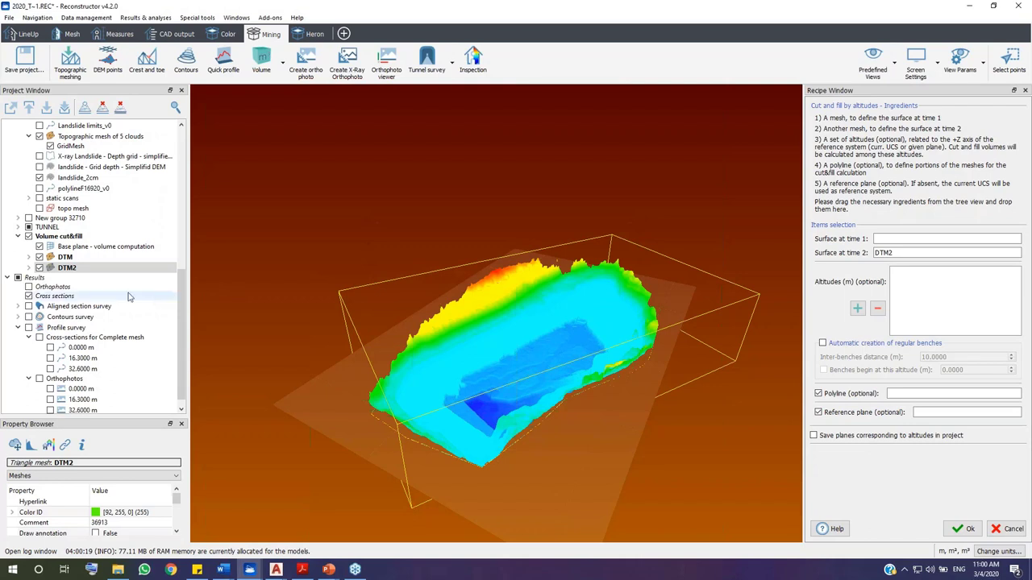
Assign the DTM mesh as the surface at time 1 of the cut and fill calculation
{"action": "left_click", "coordinate": [65, 257]}
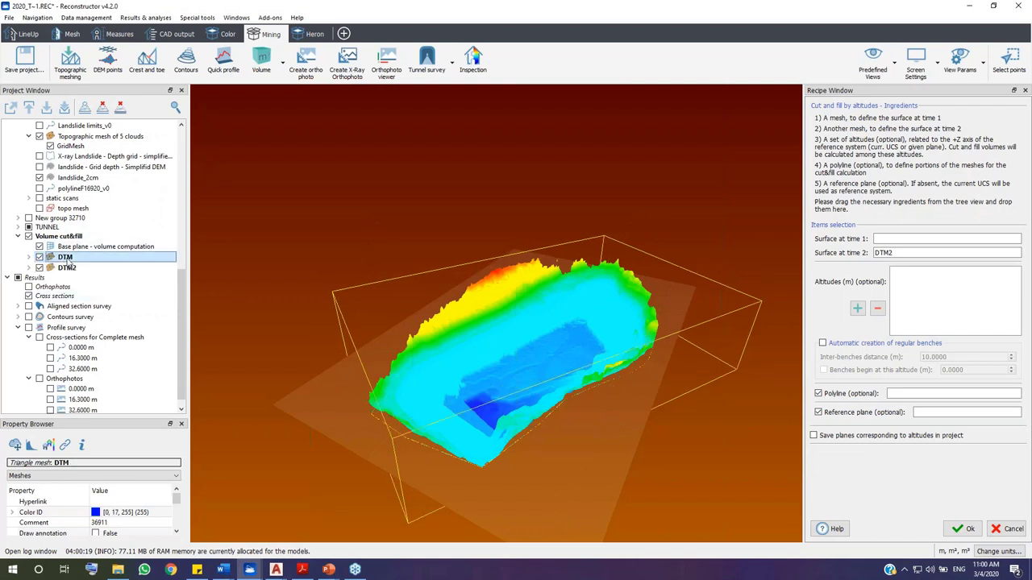
{"action": "left_click_drag", "start_coordinate": [69, 262], "coordinate": [887, 242]}
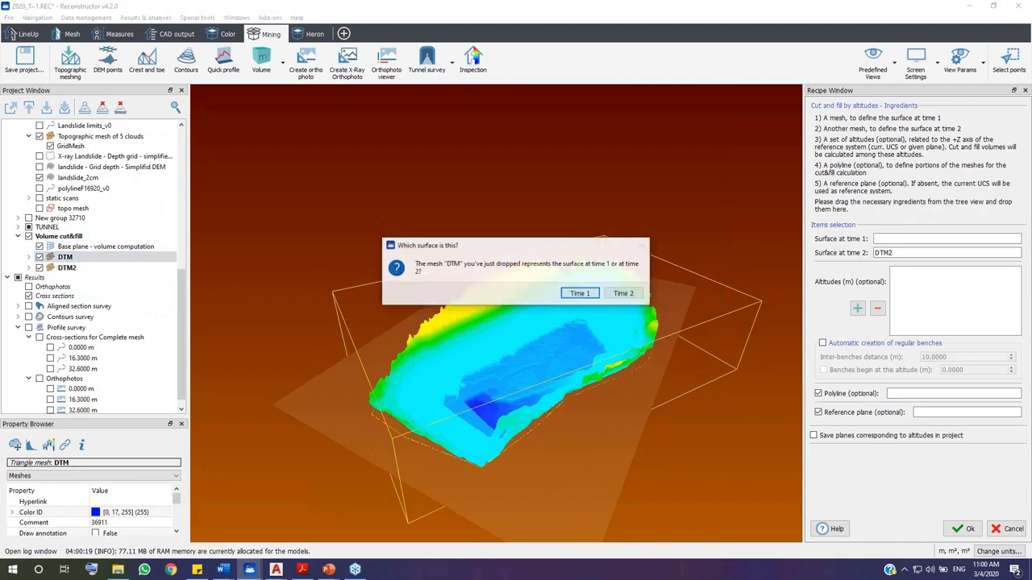
{"action": "left_click", "coordinate": [579, 293]}
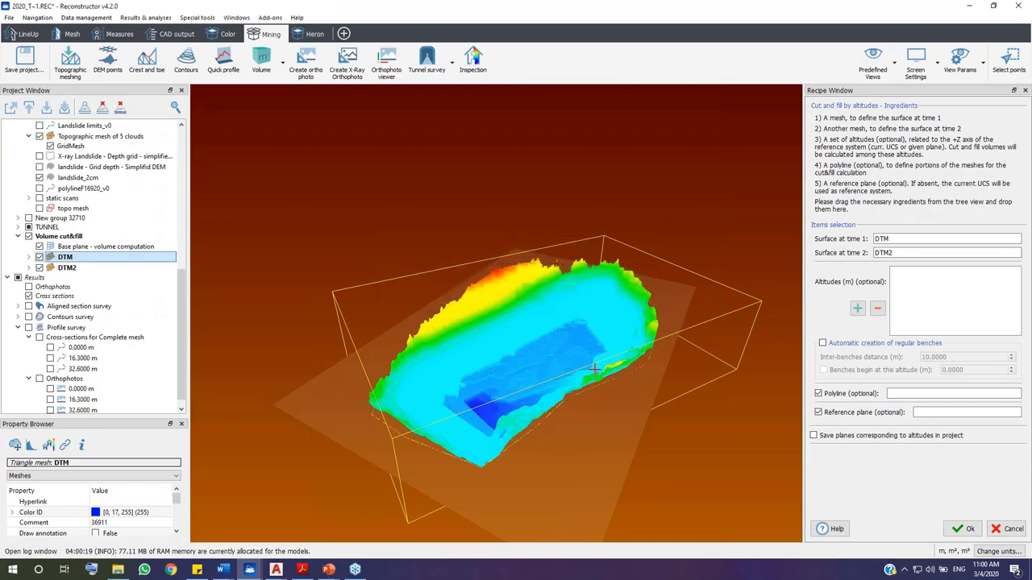
Set "Base plane - volume computation" as the reference plane of the cut and fill calculation
{"action": "left_click_drag", "start_coordinate": [594, 368], "coordinate": [531, 360]}
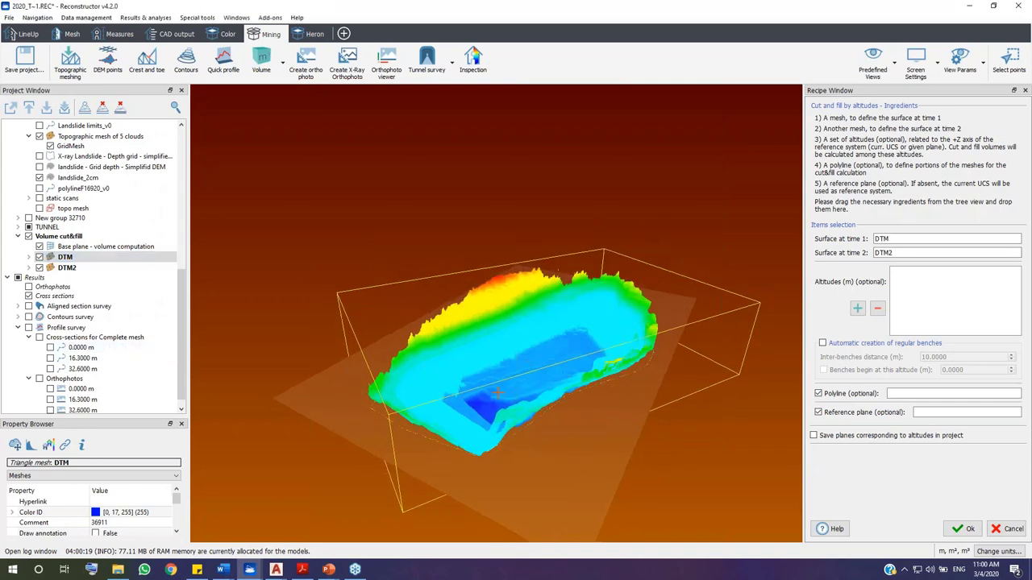
{"action": "left_click_drag", "start_coordinate": [387, 379], "coordinate": [511, 407]}
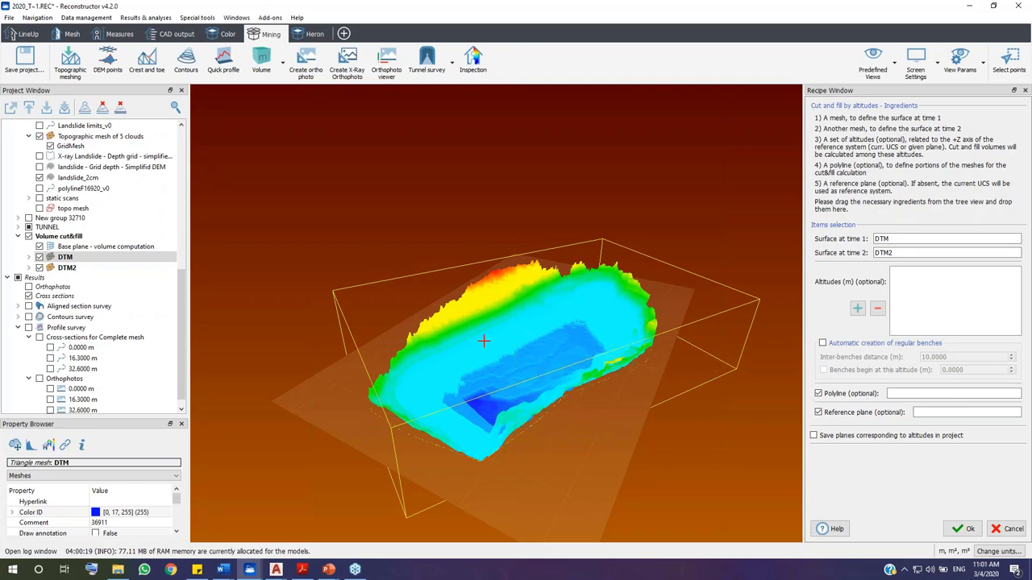
{"action": "left_click", "coordinate": [64, 247]}
{"action": "left_click", "coordinate": [67, 248]}
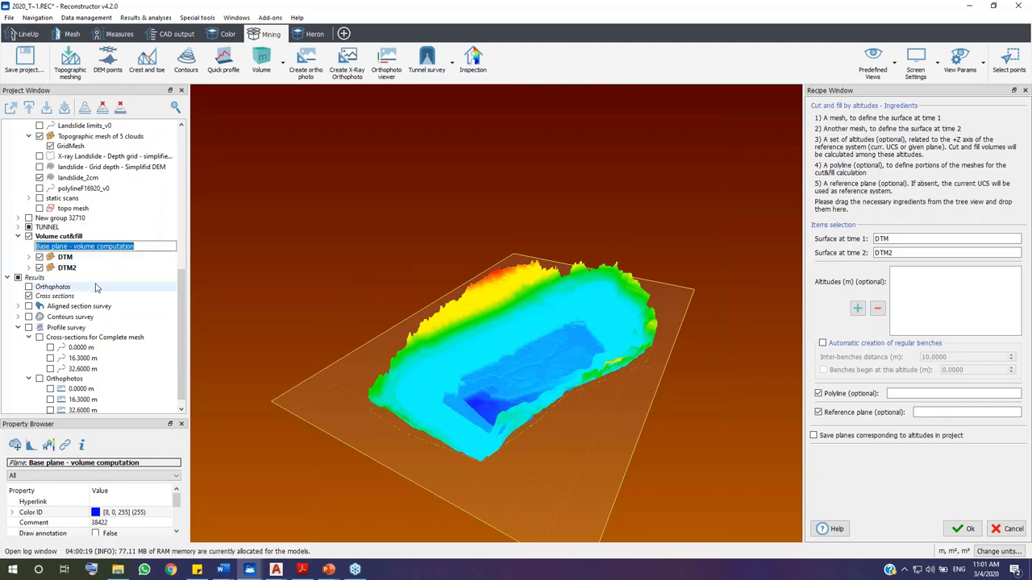
{"action": "key", "text": "Return"}
{"action": "left_click_drag", "start_coordinate": [897, 407], "coordinate": [932, 415]}
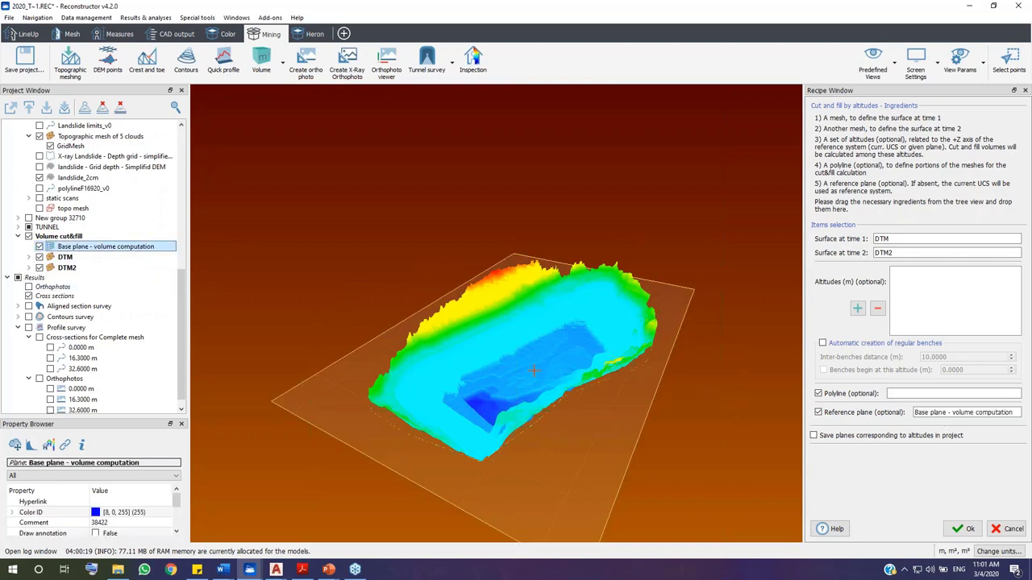
{"action": "mouse_move", "coordinate": [529, 368]}
{"action": "left_mouse_down"}
{"action": "mouse_move", "coordinate": [511, 350]}
{"action": "mouse_move", "coordinate": [515, 375]}
{"action": "mouse_move", "coordinate": [534, 369]}
{"action": "left_mouse_up"}
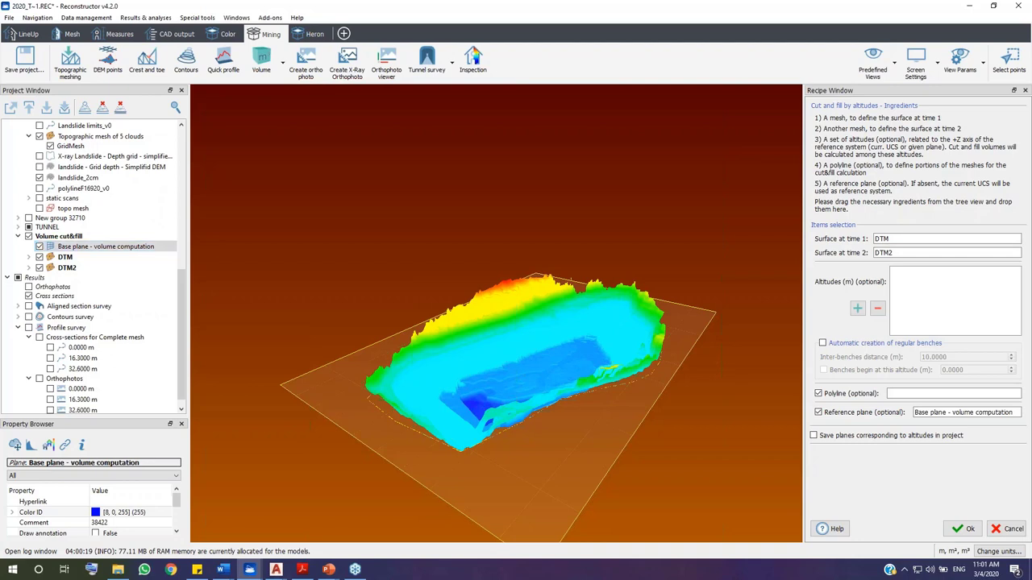
Switch to the CutAndFillReport_v1 PDF in Adobe Acrobat Reader, review its measurements and bench table, and minimize it
{"action": "key", "text": "alt+Tab"}
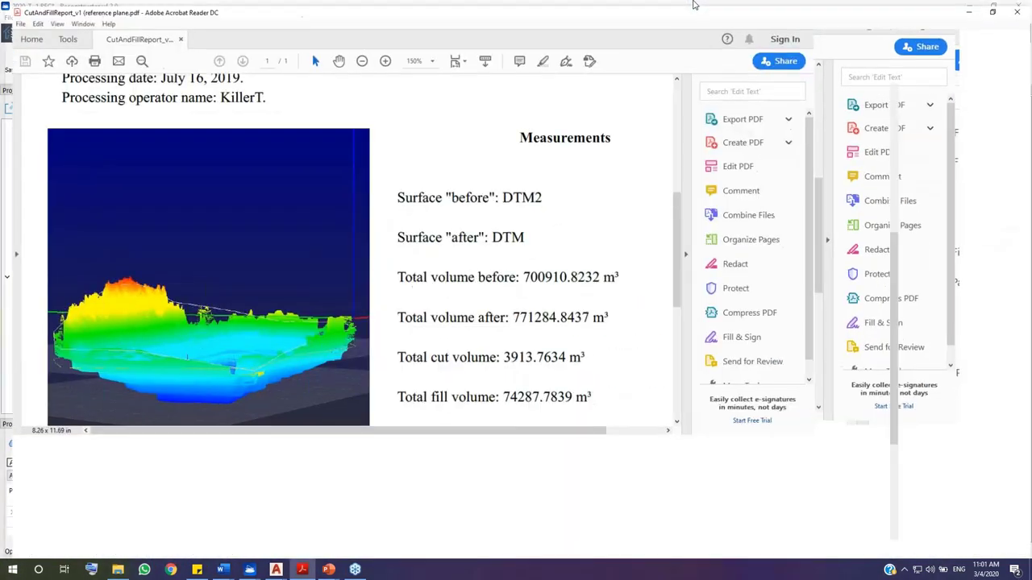
{"action": "scroll", "coordinate": [610, 262], "scroll_direction": "down", "scroll_amount": 1}
{"action": "scroll", "coordinate": [721, 270], "scroll_direction": "down", "scroll_amount": 2}
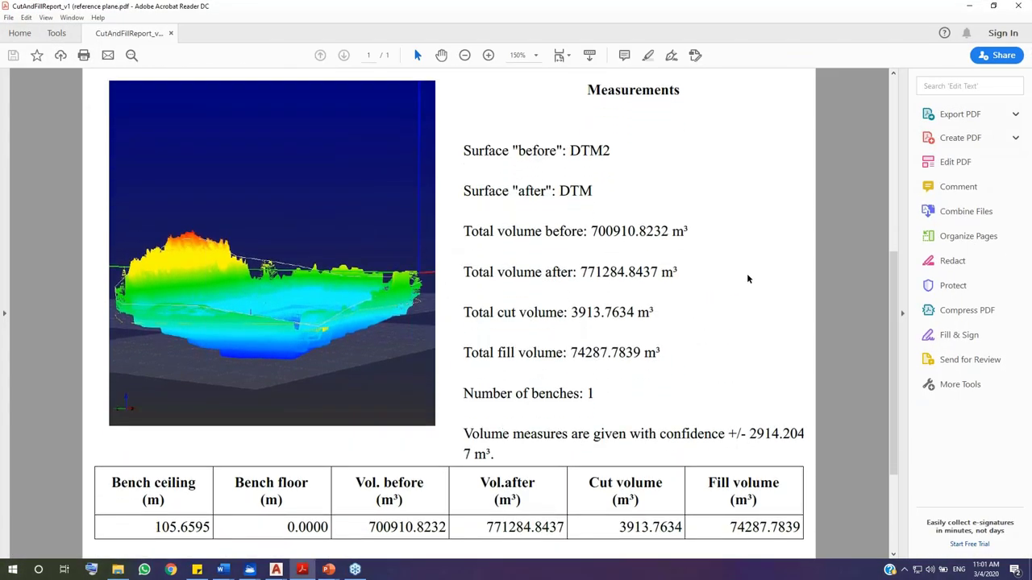
{"action": "scroll", "coordinate": [731, 298], "scroll_direction": "down", "scroll_amount": 1}
{"action": "scroll", "coordinate": [731, 298], "scroll_direction": "up", "scroll_amount": 1}
{"action": "left_click", "coordinate": [970, 8]}
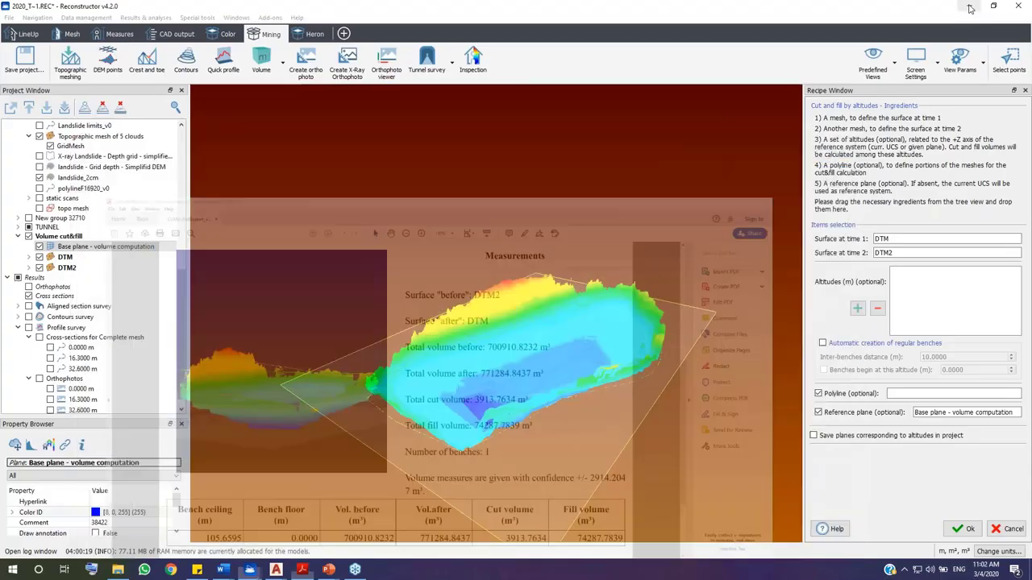
Inspect the two meshes against the base plane and switch to the PowerPoint slideshow of the mining workflow
{"action": "left_click_drag", "start_coordinate": [536, 348], "coordinate": [512, 357]}
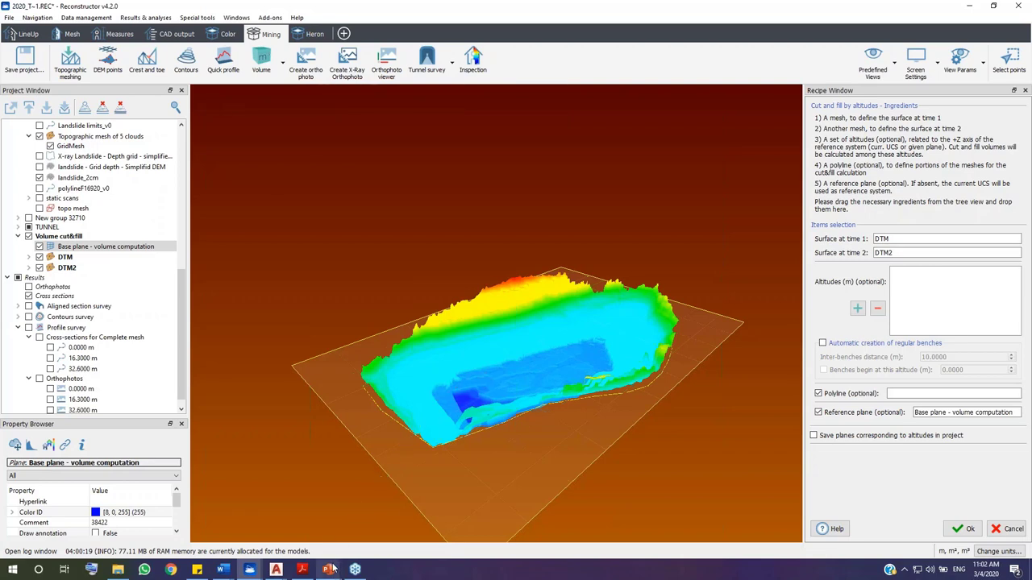
{"action": "mouse_move", "coordinate": [330, 569]}
{"action": "left_click", "coordinate": [351, 538]}
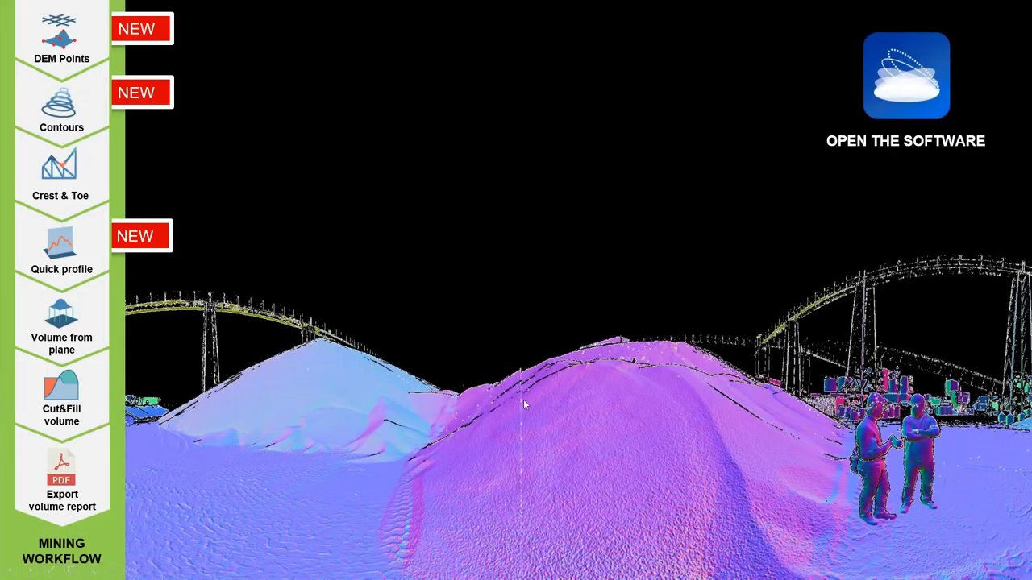